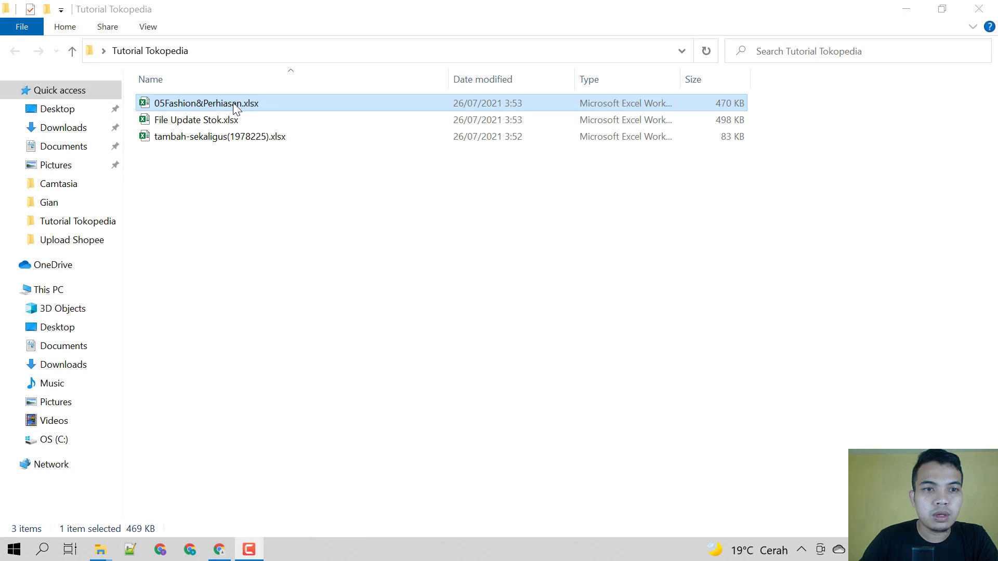
Step: Open the workbook 05Fashion&Perhiasan.xlsx from the Tutorial Tokopedia folder and enable editing
double_click(235, 108)
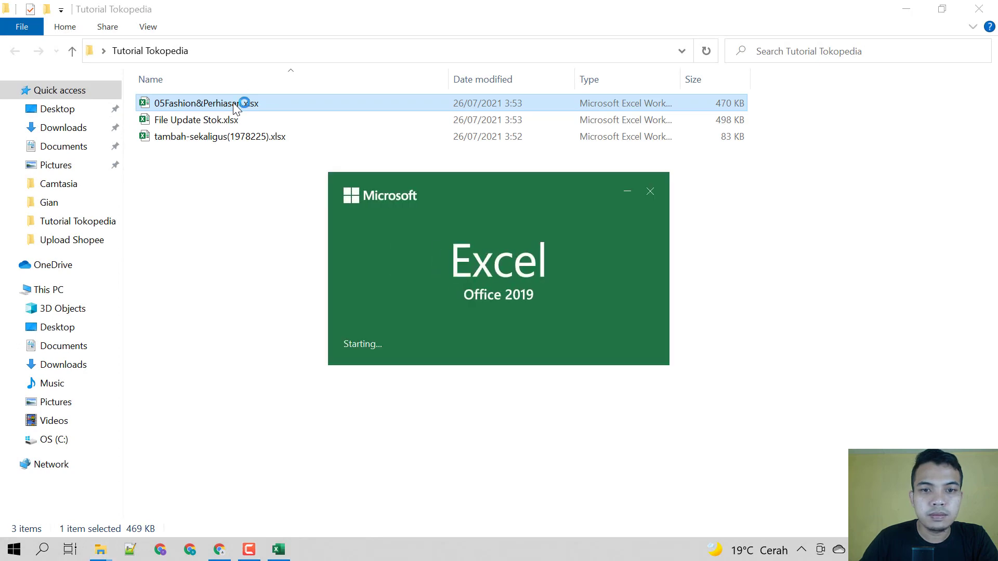
scroll(674, 159, "up", 5)
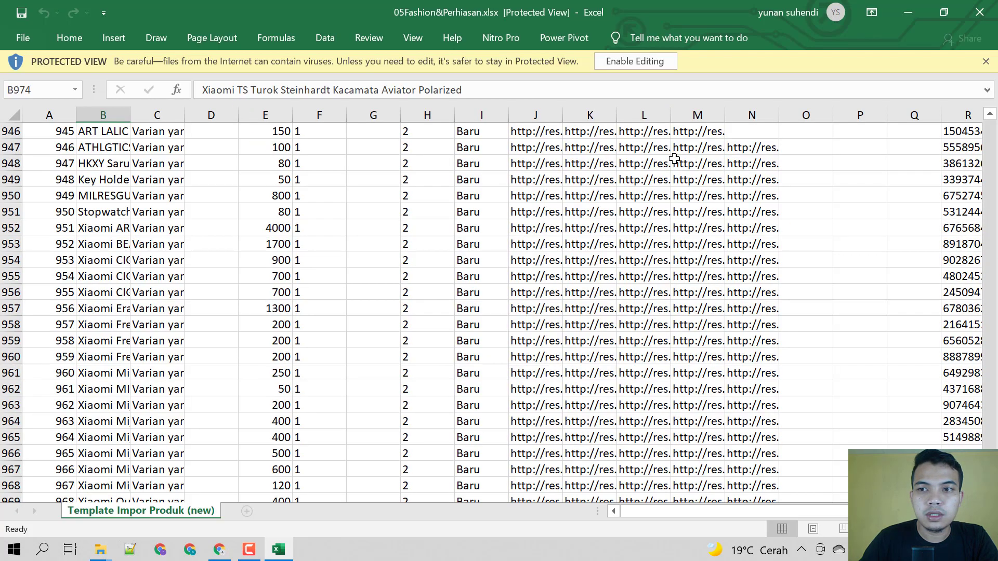
scroll(674, 159, "up", 4)
left_click_drag(990, 470, 990, 127)
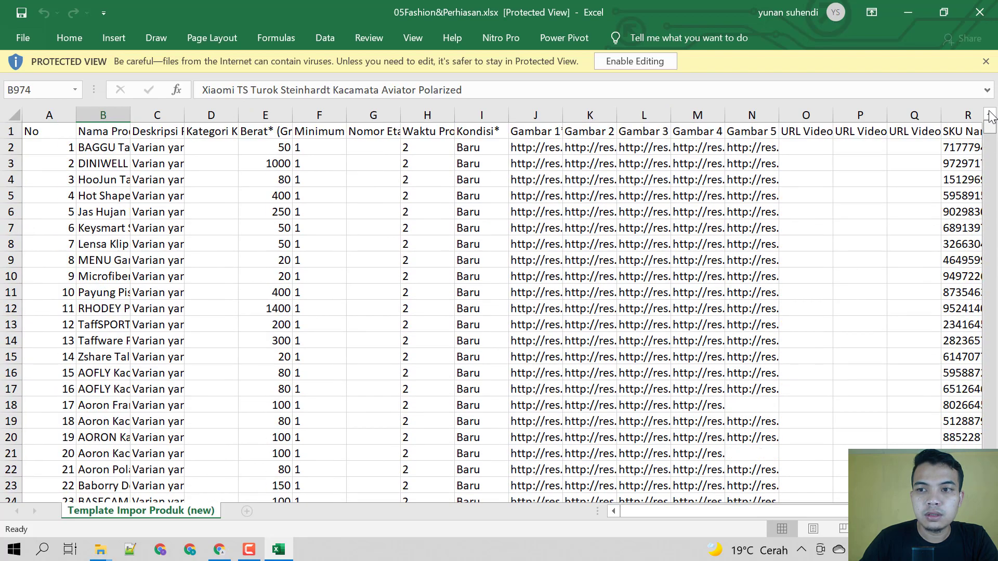
left_click(640, 56)
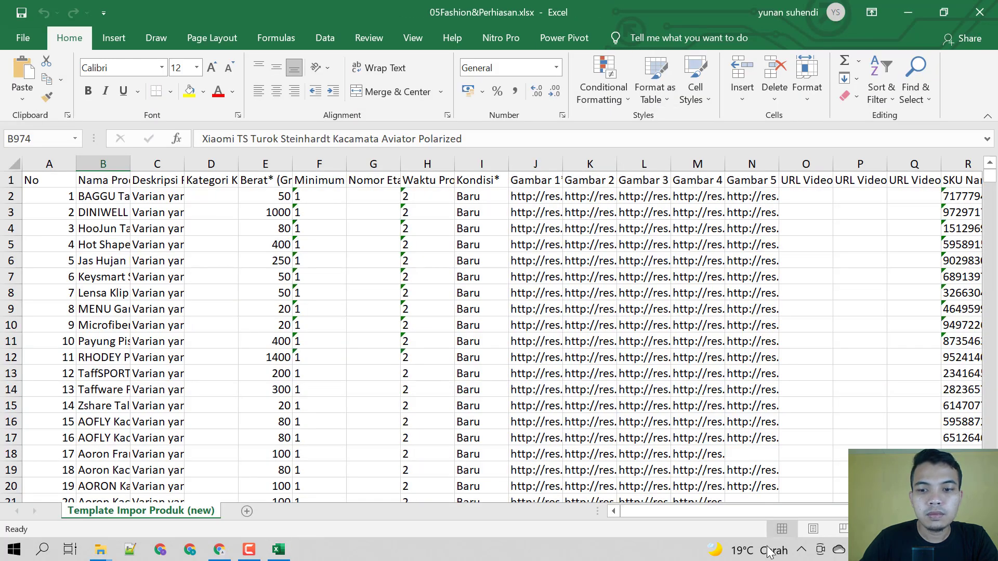
Step: Widen the SKU Name column so its full codes fit
left_click_drag(762, 513, 873, 516)
left_click_drag(639, 245, 639, 228)
left_click_drag(671, 165, 748, 178)
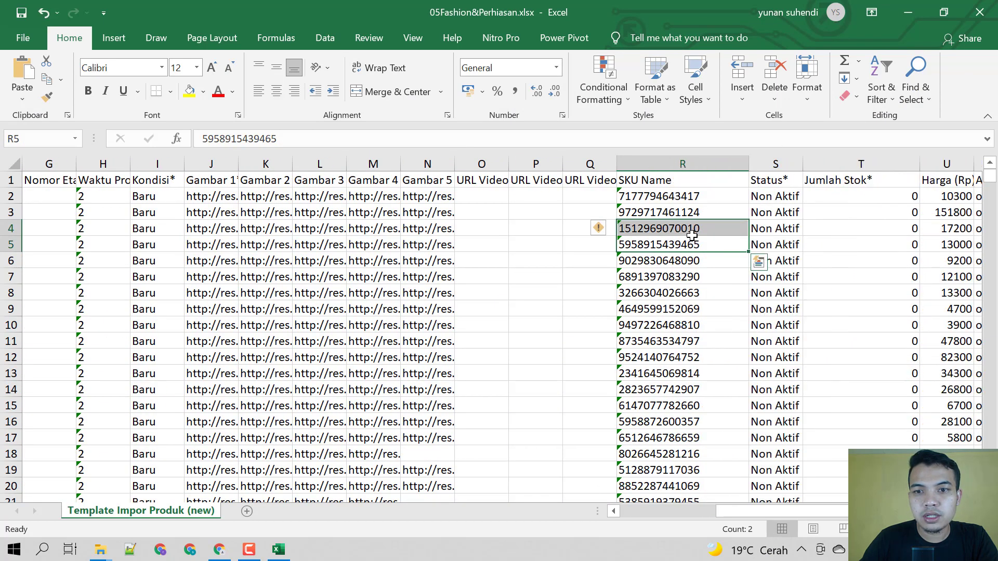
Step: Convert the entire SKU Name column from numbers stored as text to real numbers
left_click(664, 196)
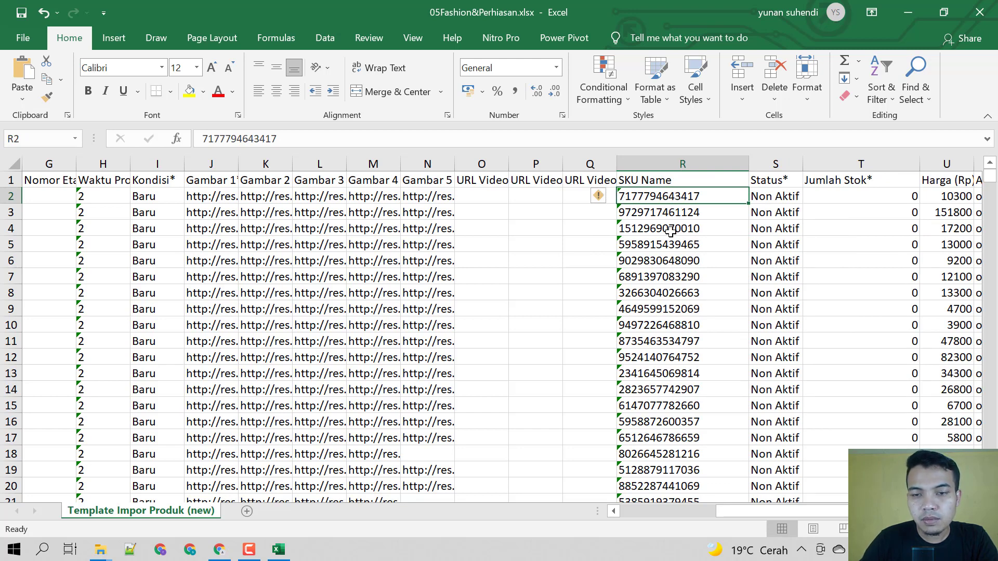
left_click(608, 197)
key("ctrl+space")
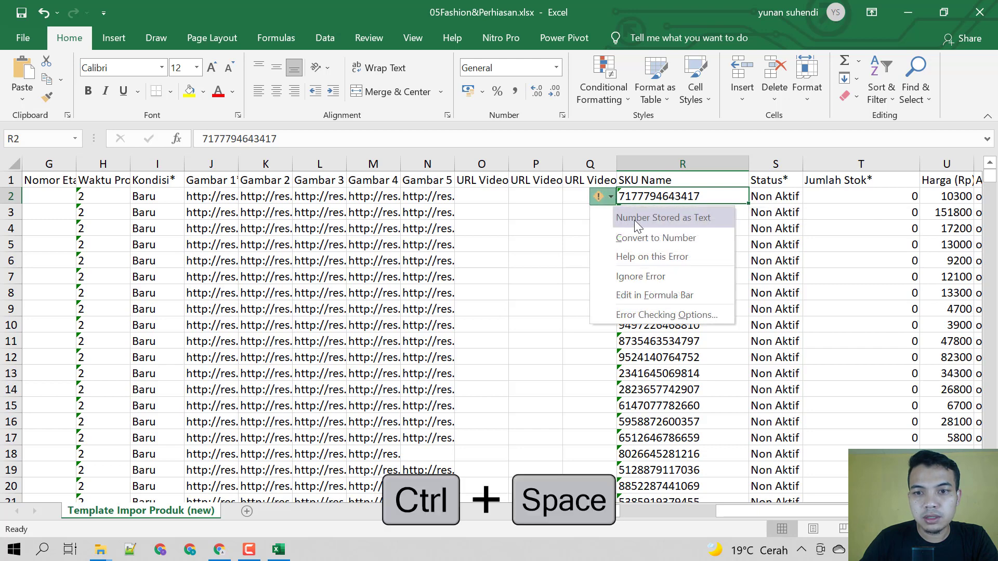
left_click(691, 194)
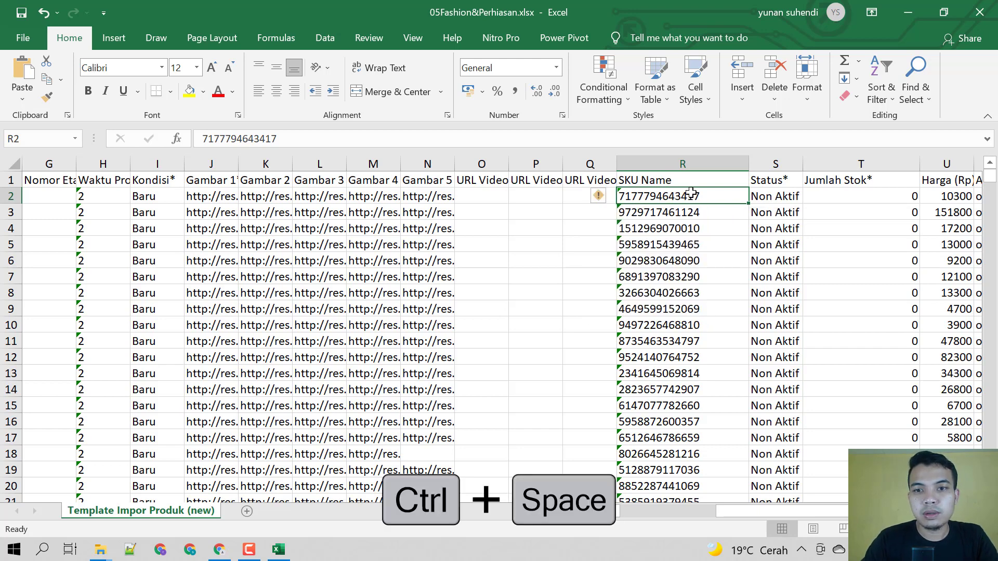
key("ctrl+space")
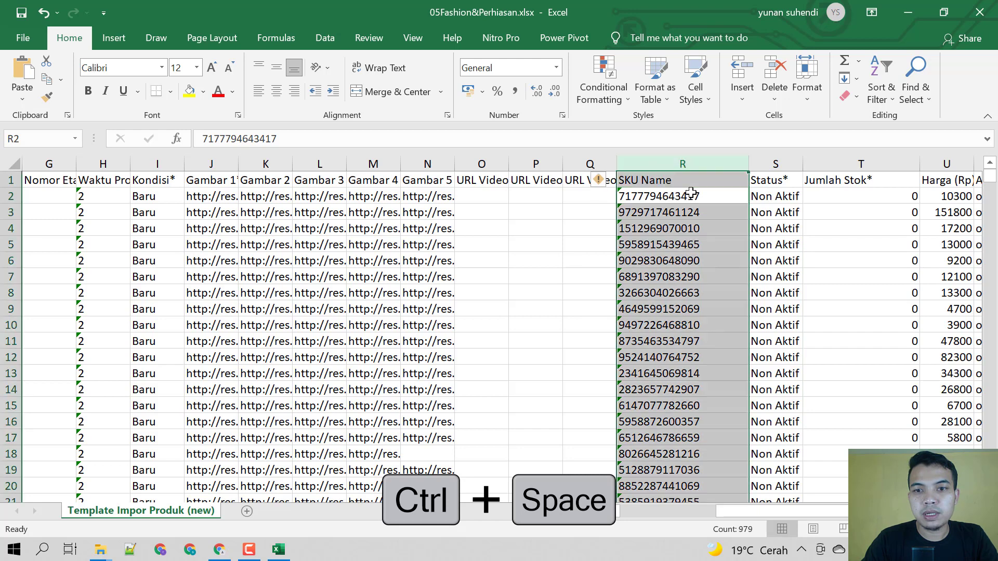
left_click(601, 182)
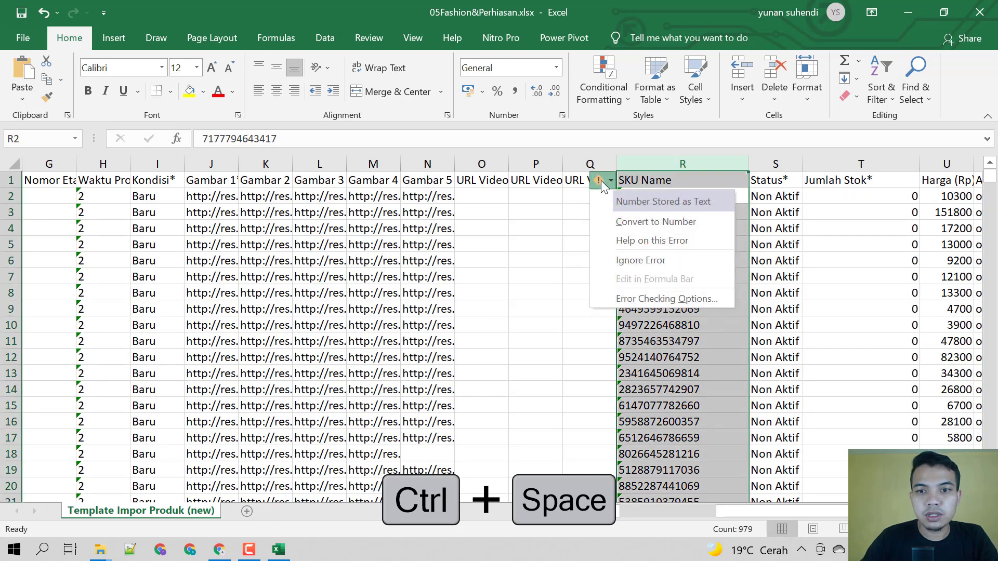
left_click(645, 223)
left_click(693, 270)
left_click(697, 219)
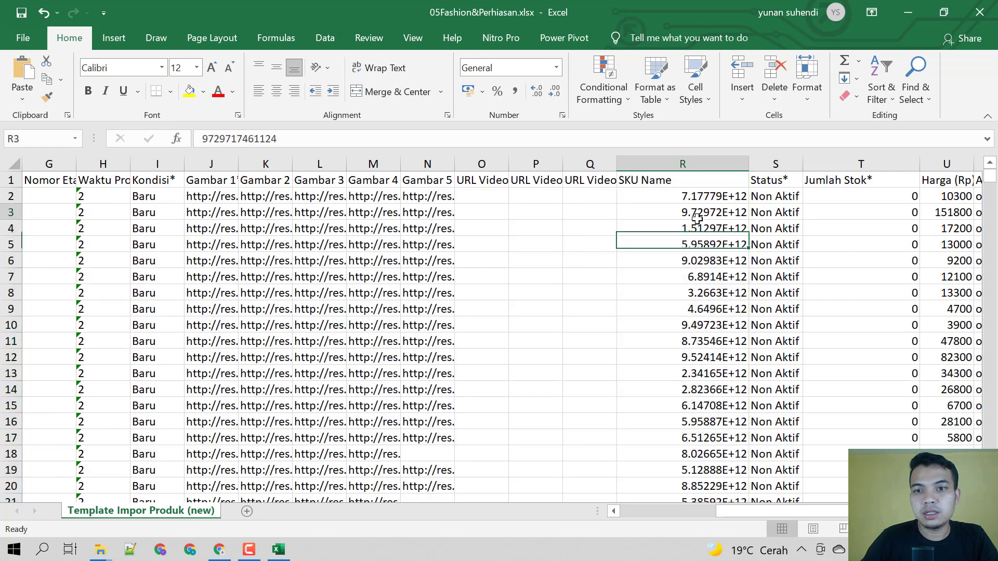
Step: Format the SKU Name column as Number with 0 decimal places and adjust its width to fit
left_click_drag(748, 163, 755, 163)
left_click(705, 162)
right_click(706, 163)
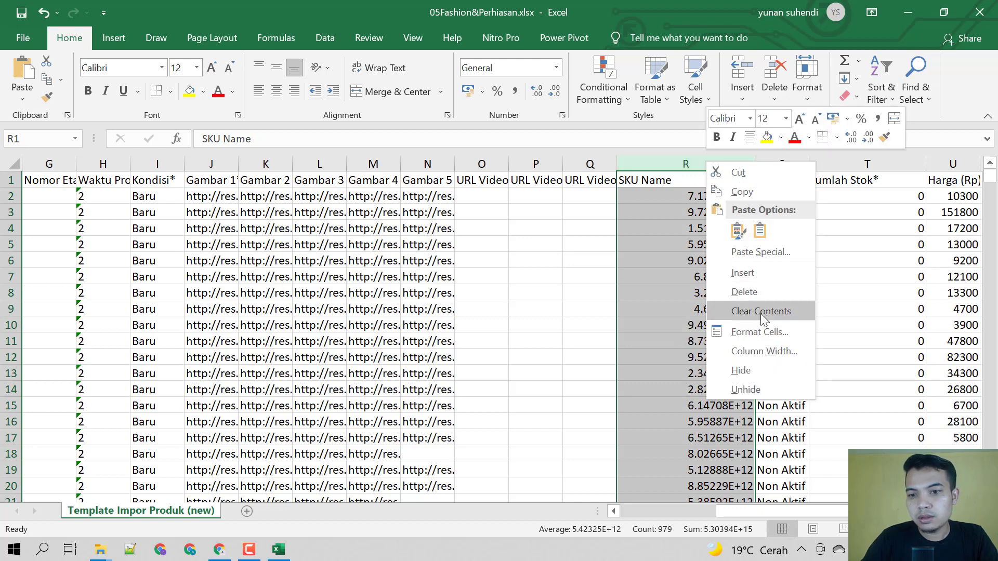
left_click(764, 330)
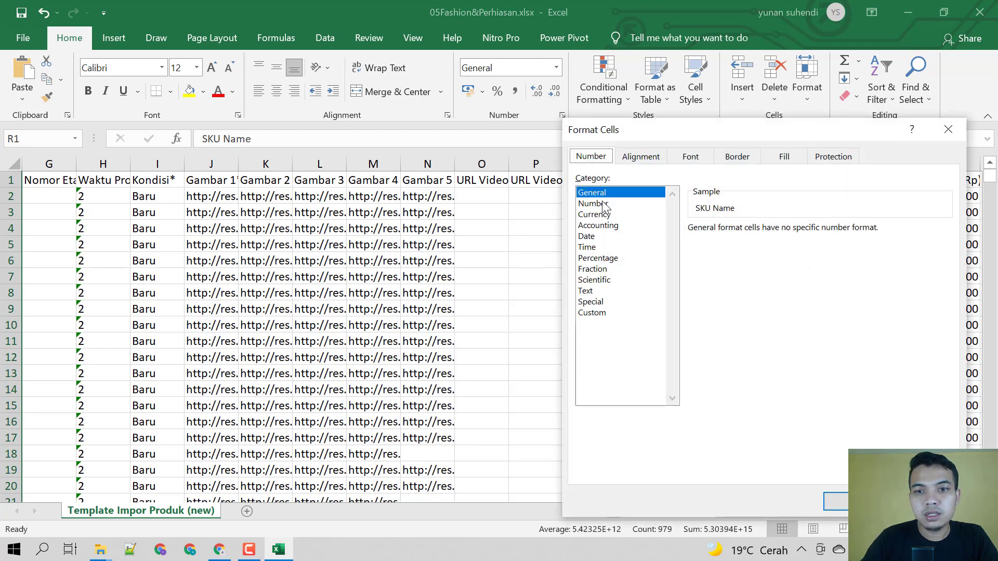
left_click(598, 203)
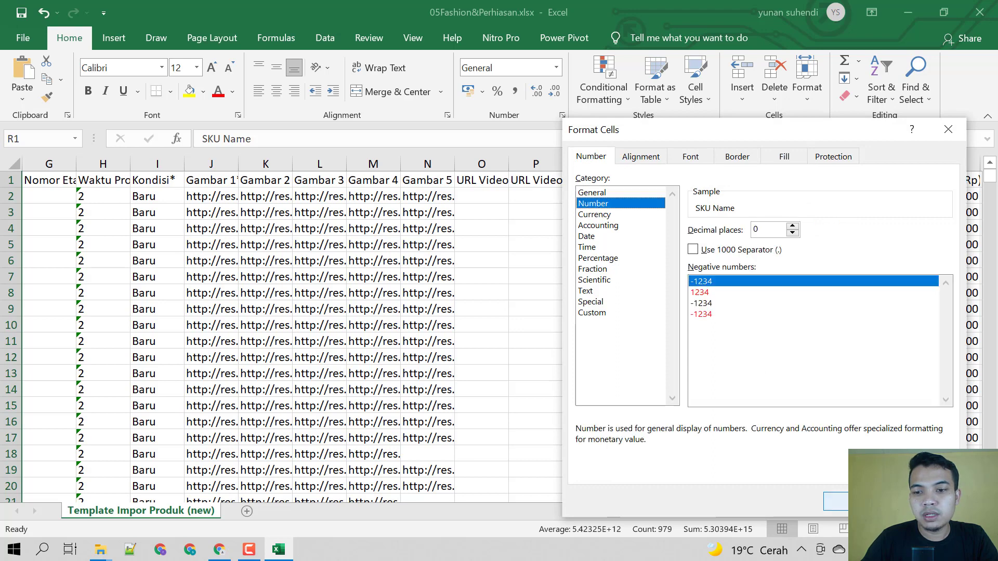
left_click(837, 501)
left_click(702, 245)
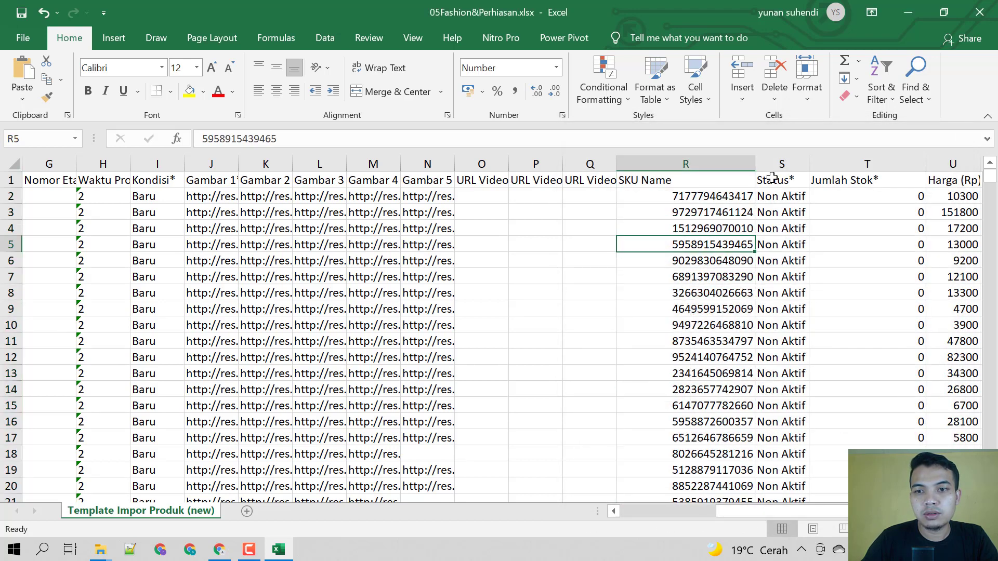
left_click_drag(756, 163, 735, 164)
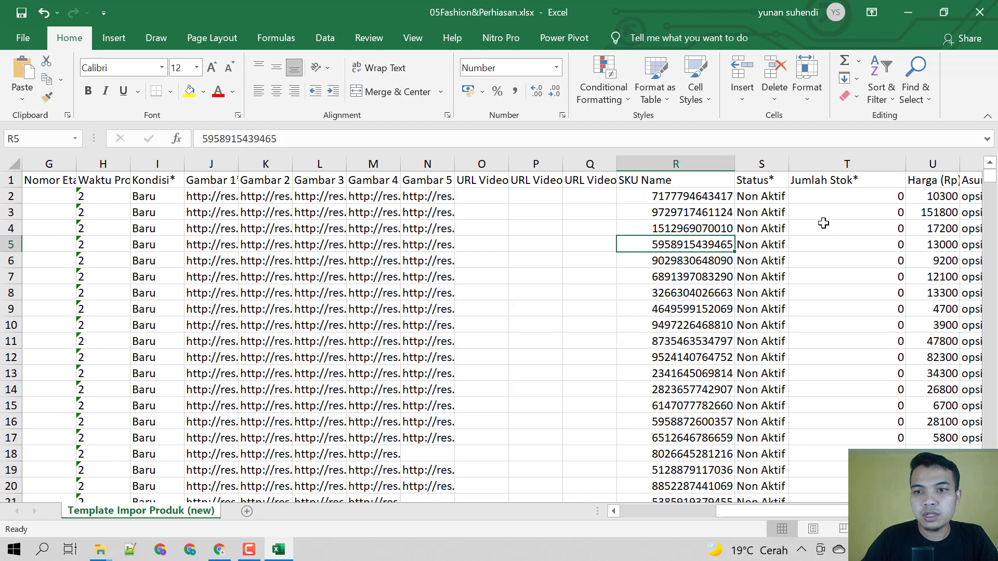
Step: Insert three empty columns before the No column at the start of the sheet
left_click(819, 200)
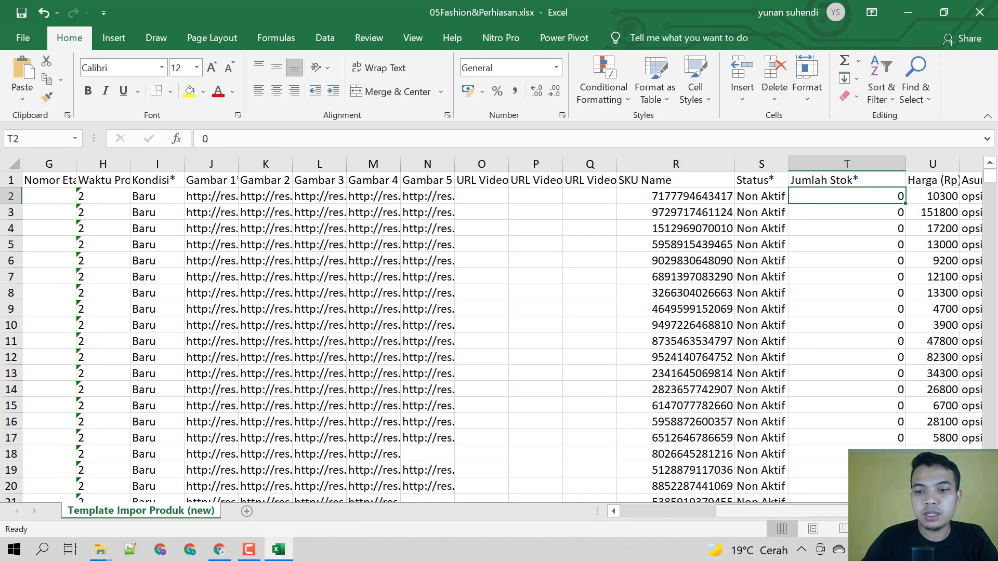
scroll(798, 507, "left", 6)
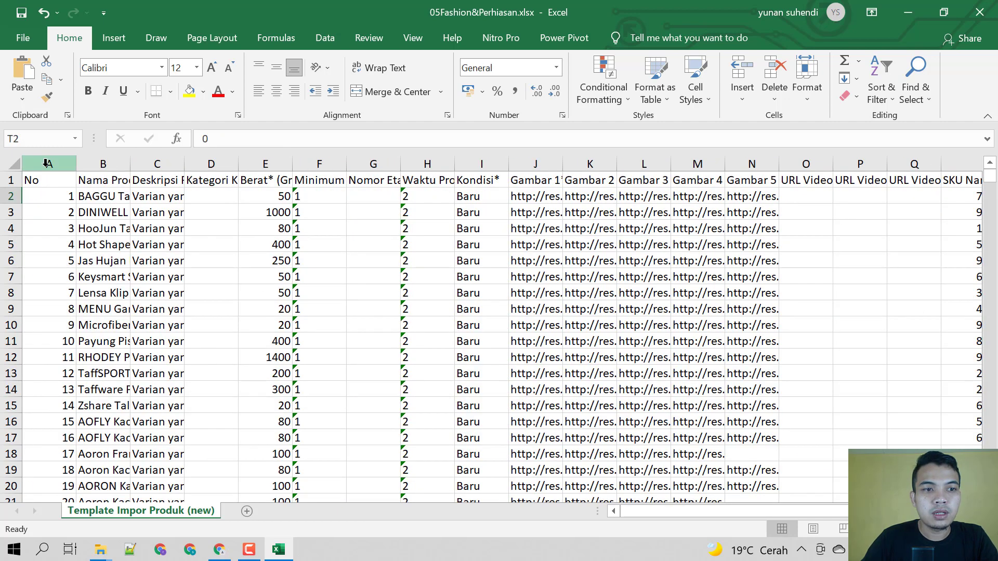
left_click_drag(47, 164, 156, 164)
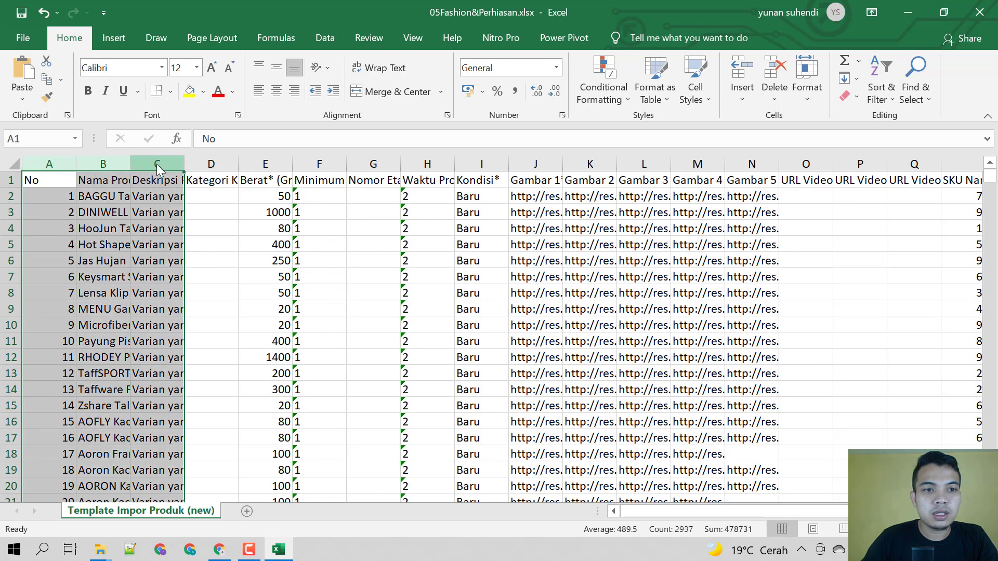
right_click(157, 163)
left_click(235, 276)
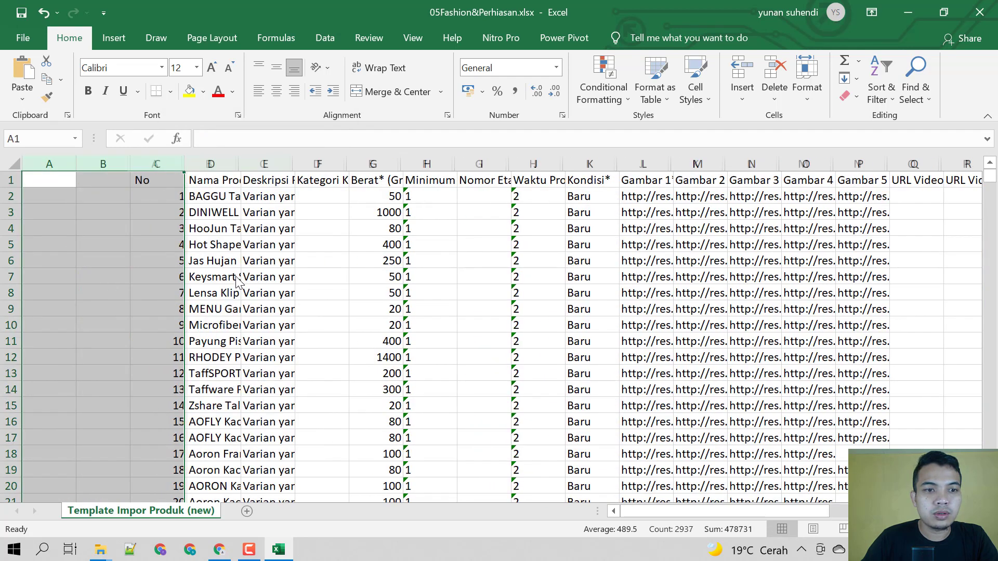
left_click(189, 234)
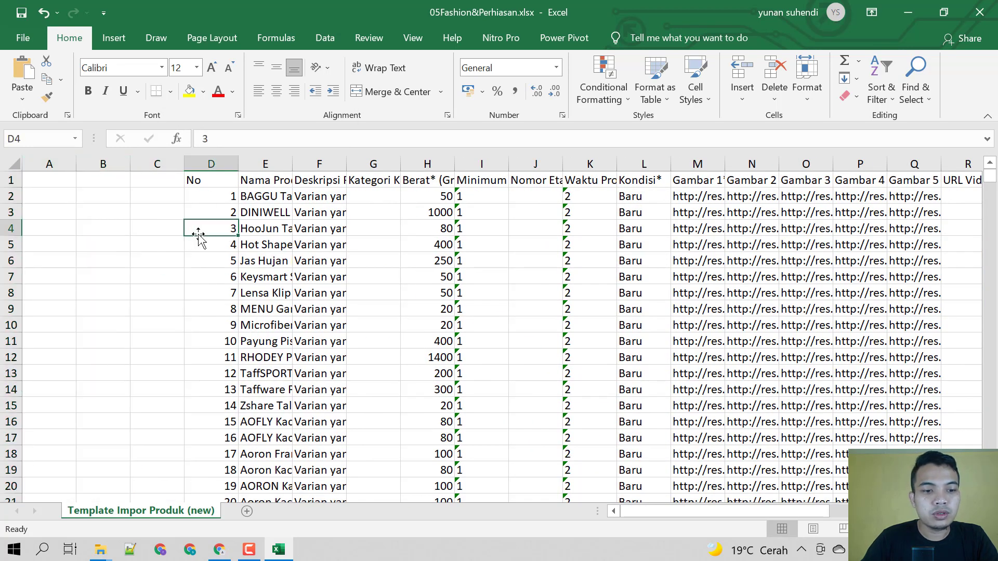
Step: Open the workbook File Update Stok.xlsx from the Tutorial Tokopedia folder and enable editing
mouse_move(103, 553)
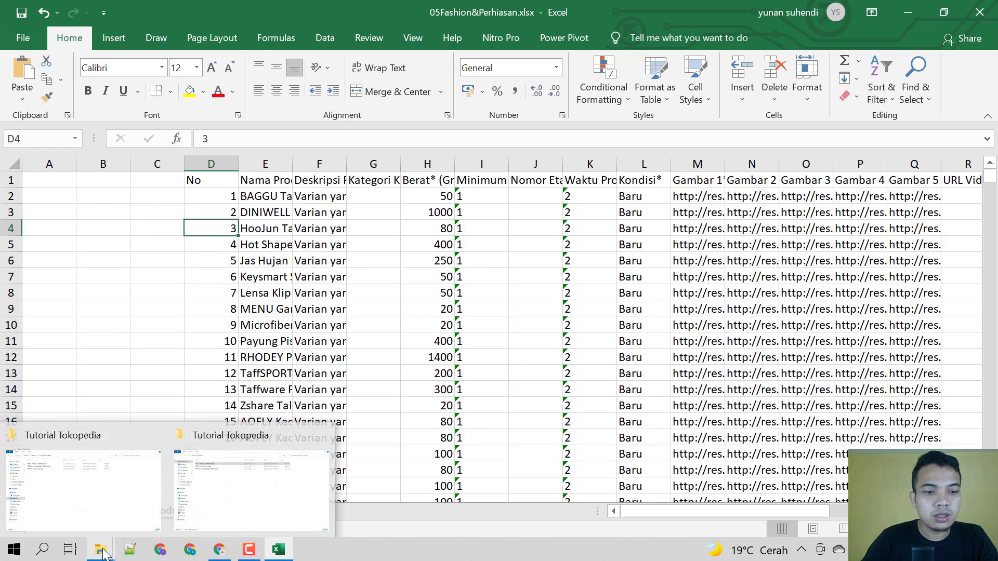
left_click(103, 488)
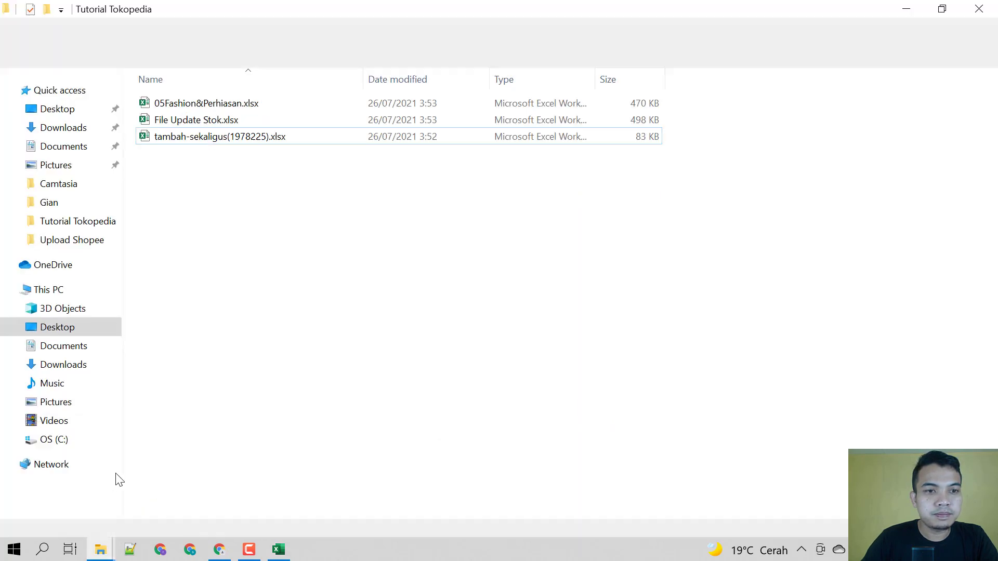
double_click(202, 115)
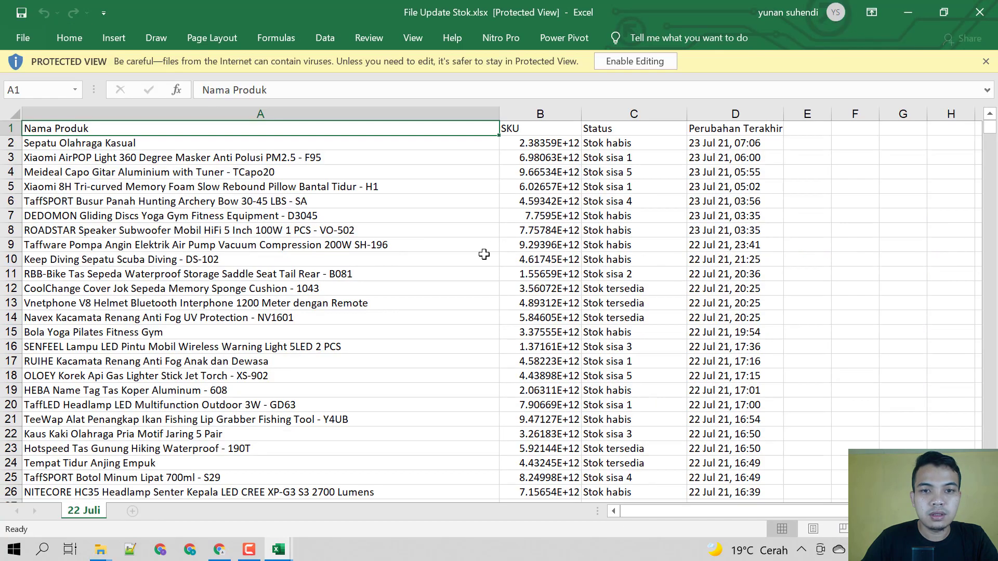
left_click(635, 61)
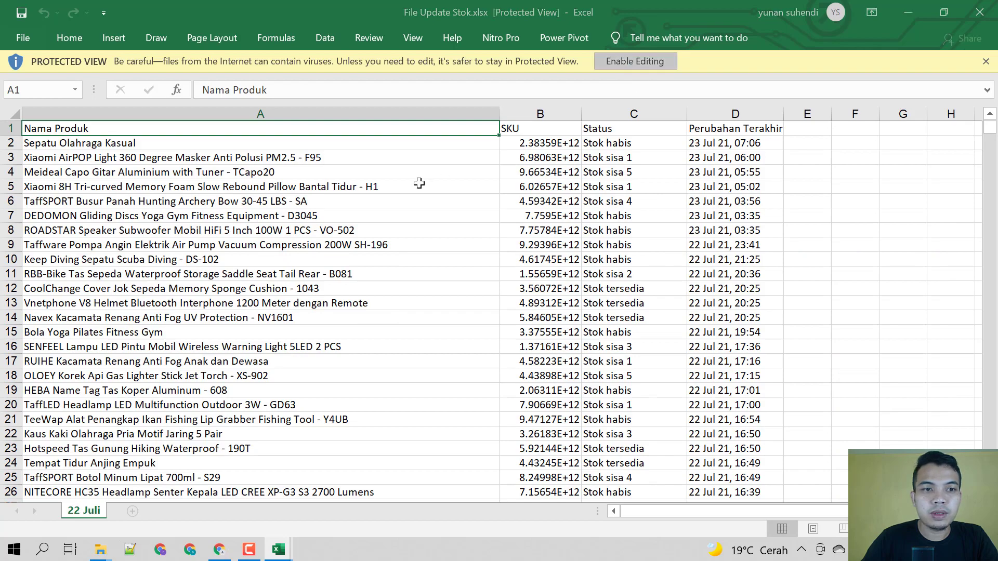
Step: Narrow the Nama Produk column, and copy columns A to C with product name, SKU and status
left_click_drag(499, 162, 374, 161)
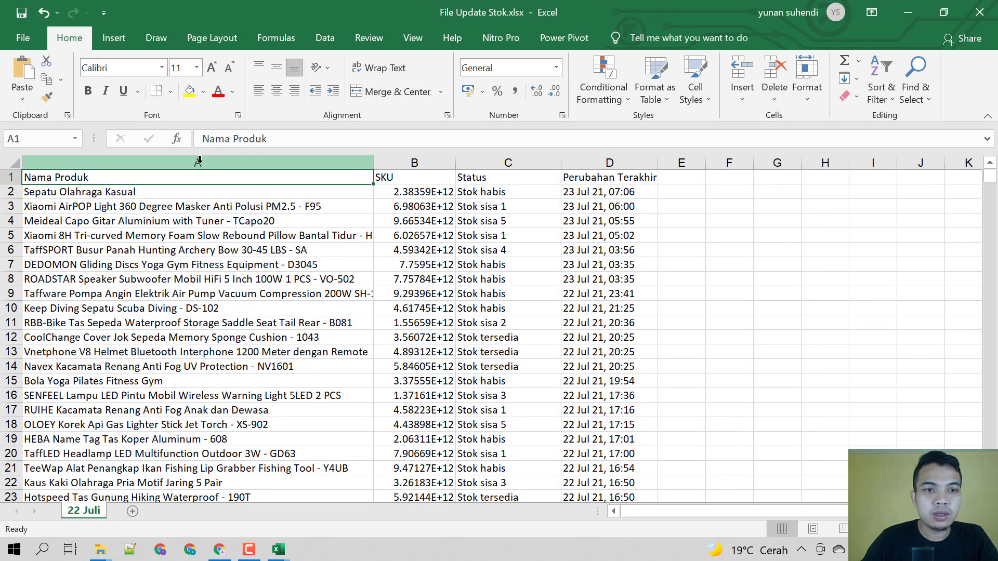
left_click(199, 161)
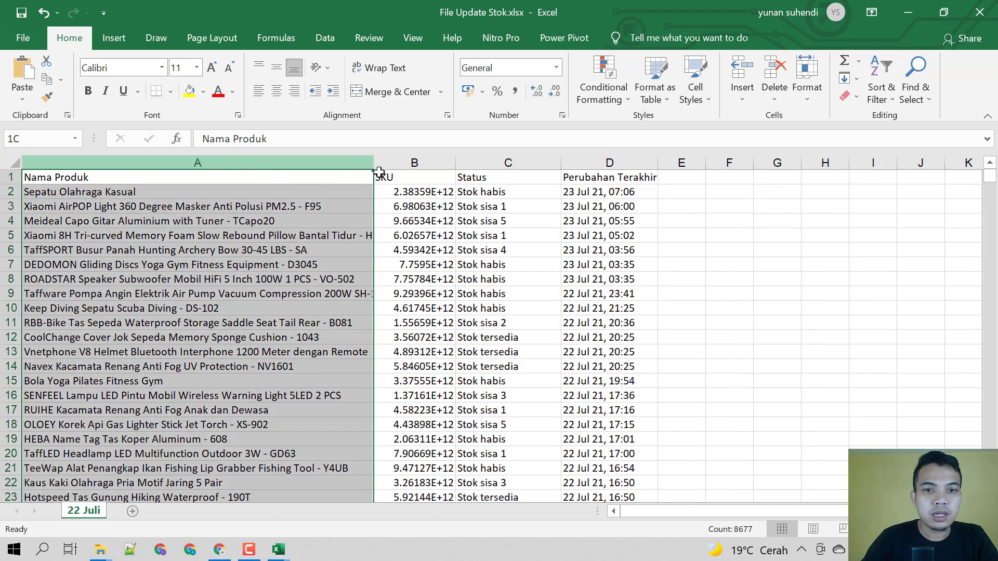
left_click_drag(379, 172, 498, 158)
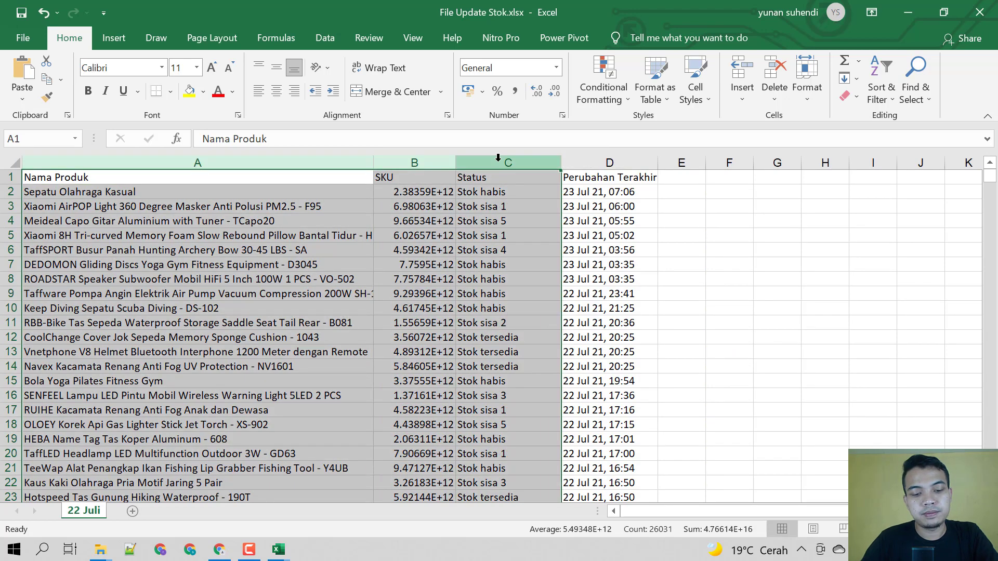
key("ctrl+c")
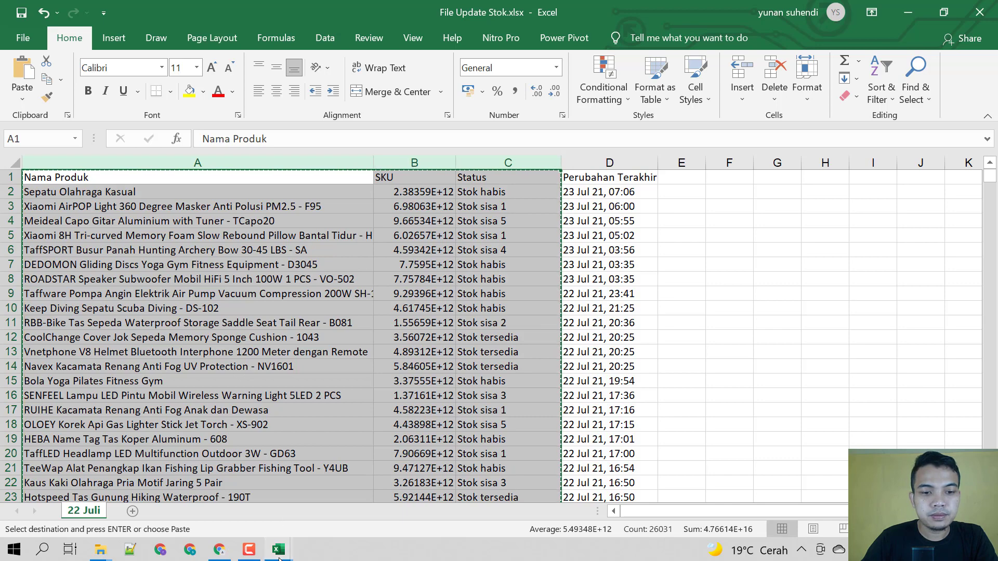
Step: Paste the copied stock columns into the empty columns of 05Fashion&Perhiasan.xlsx, starting at cell A1
mouse_move(278, 549)
left_click(233, 479)
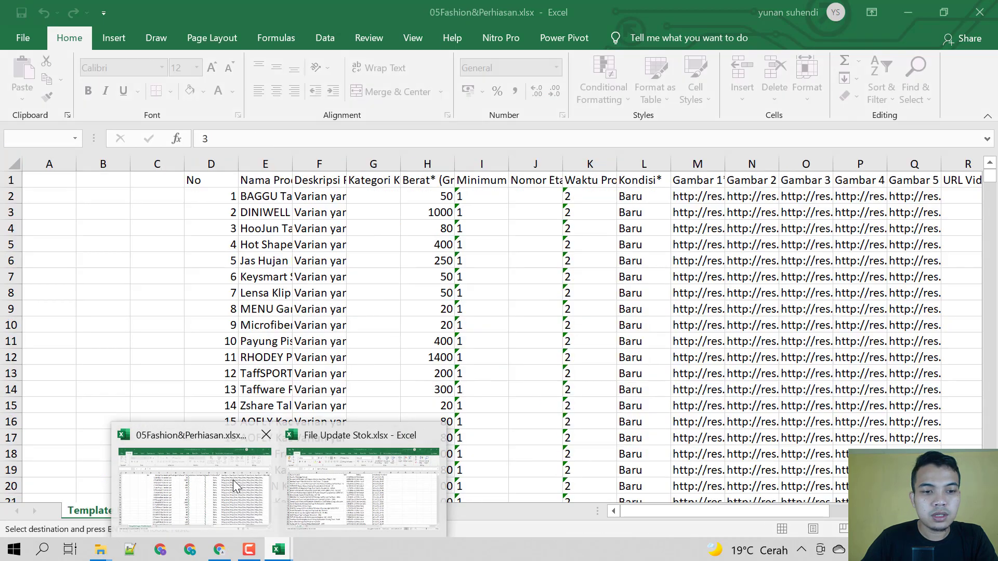
left_click(163, 247)
left_click_drag(57, 164, 145, 162)
right_click(147, 165)
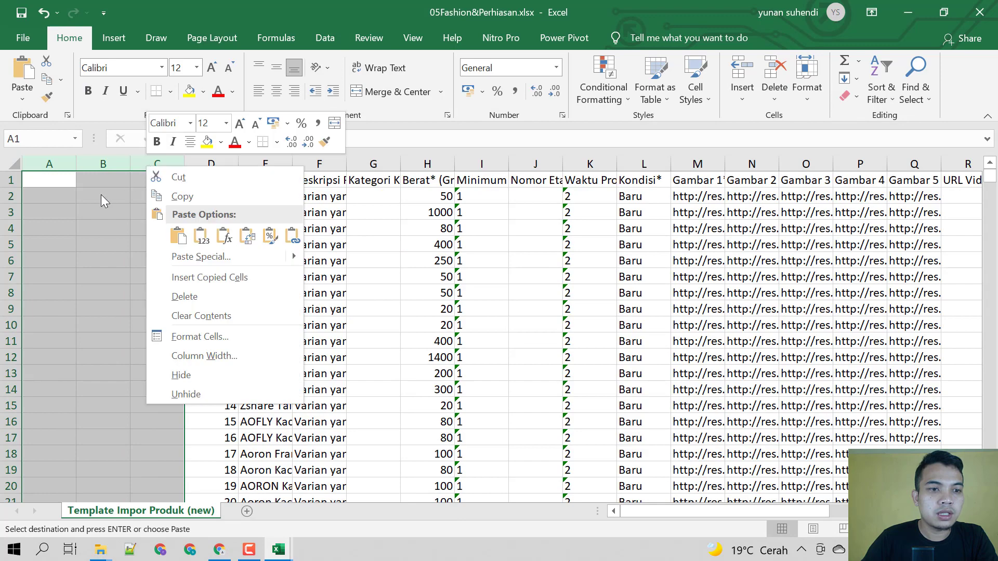
left_click(49, 180)
key("ctrl+v")
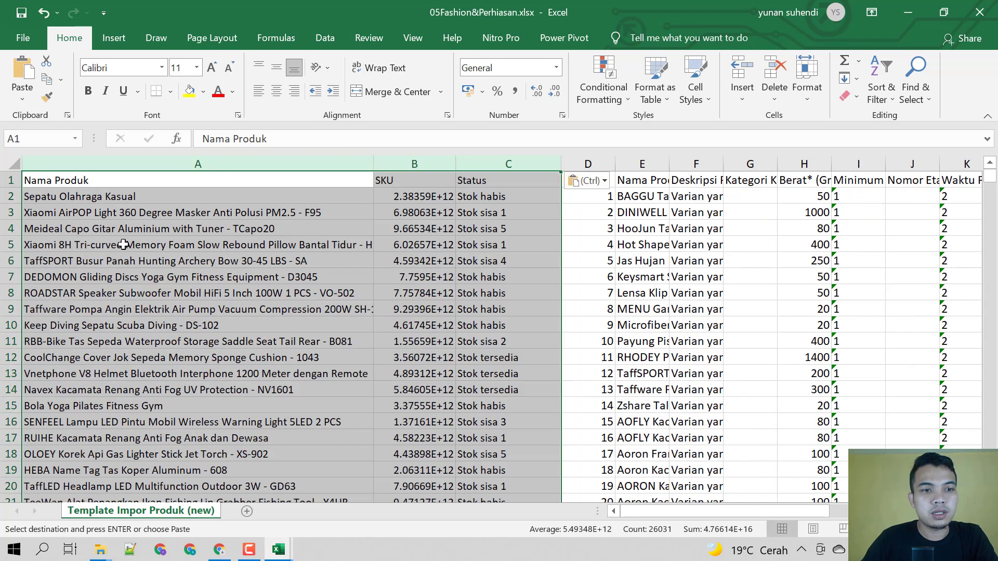
Step: Narrow the pasted Nama Produk column and widen the SKU column beside it
left_click(353, 293)
left_click(395, 212)
left_click_drag(376, 168, 255, 163)
left_click_drag(336, 169, 352, 164)
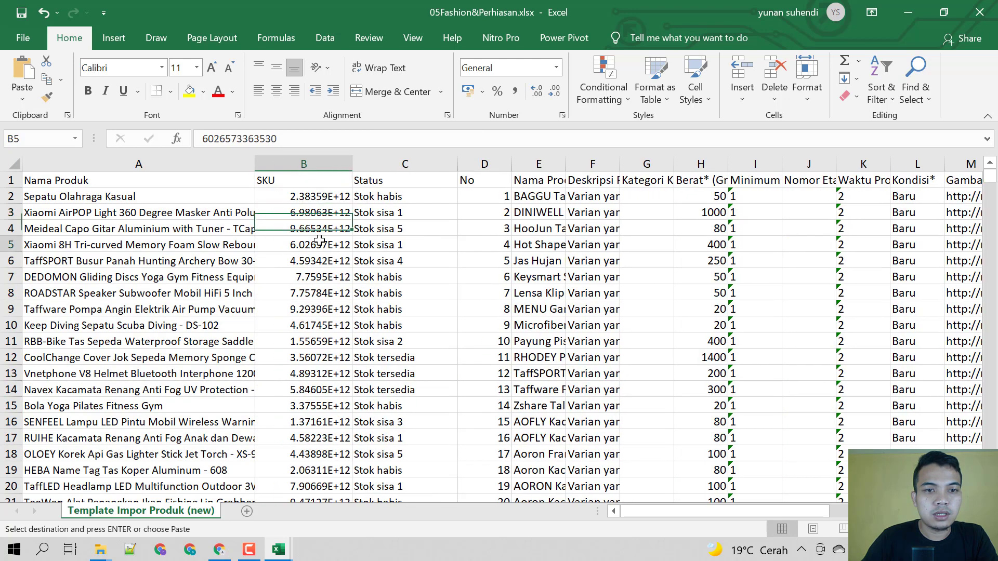
Step: Format the stock list's SKU column B as Number with 0 decimal places and narrow it slightly
left_click(314, 165)
right_click(314, 165)
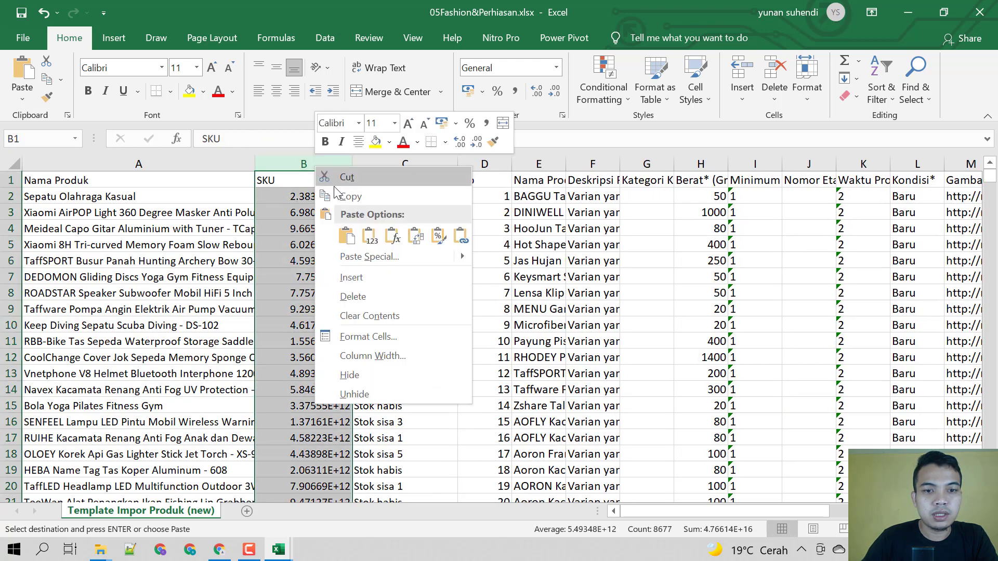
left_click(370, 336)
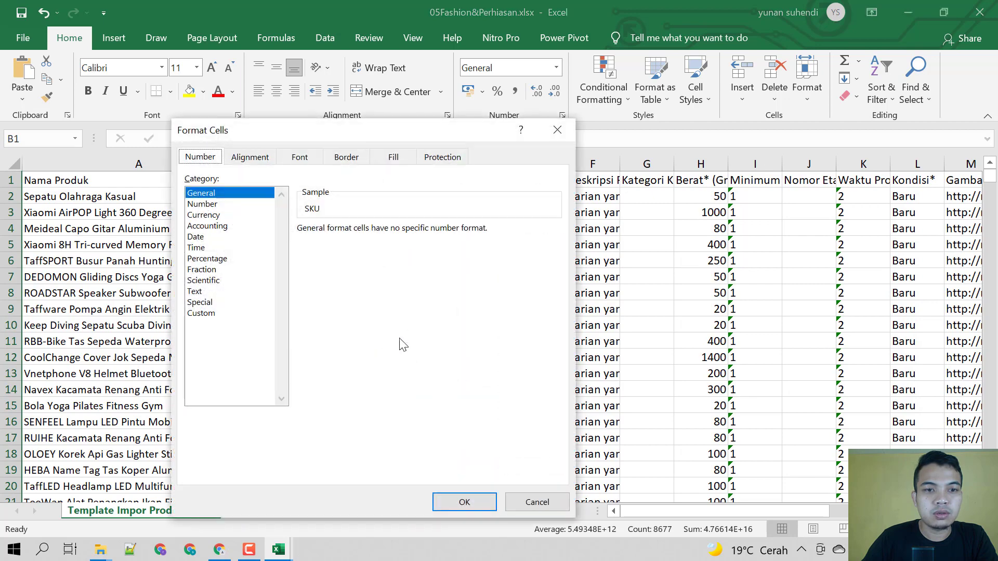
left_click(213, 206)
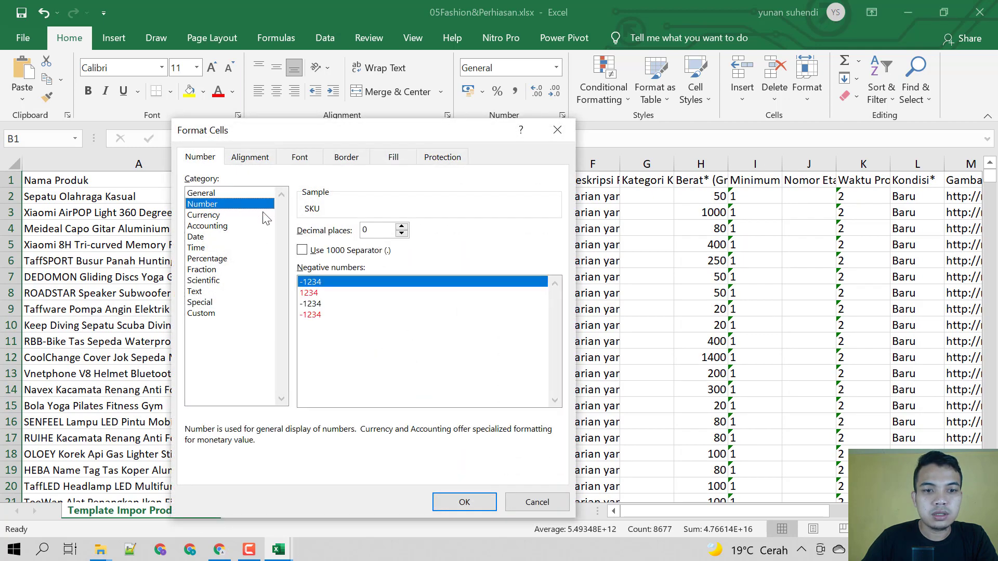
left_click(464, 502)
left_click(312, 277)
left_click_drag(352, 164, 336, 159)
Step: Insert an empty column between Status* and Jumlah Stok*, and widen it
left_click_drag(669, 515, 818, 520)
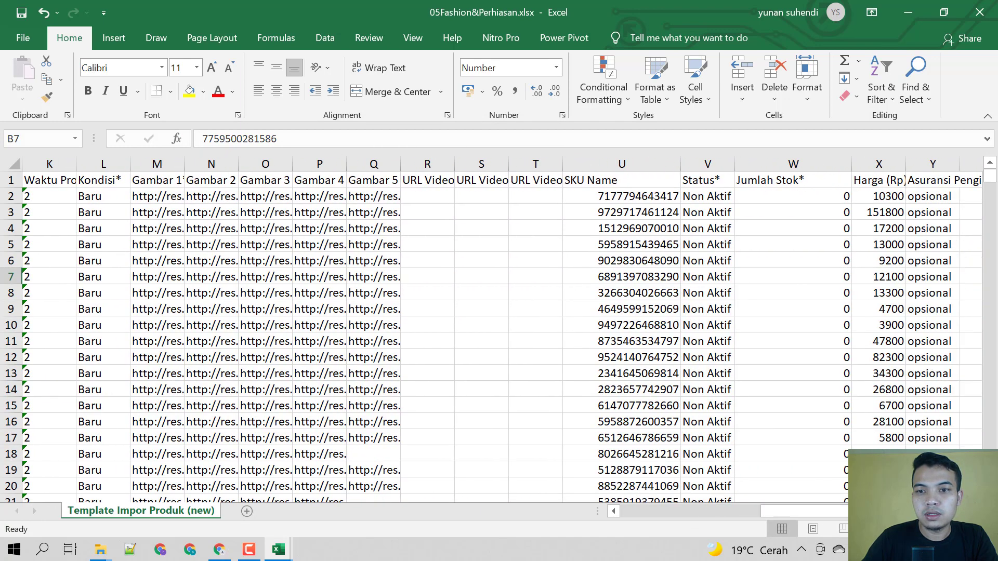
scroll(654, 299, "right", 3)
left_click(649, 293)
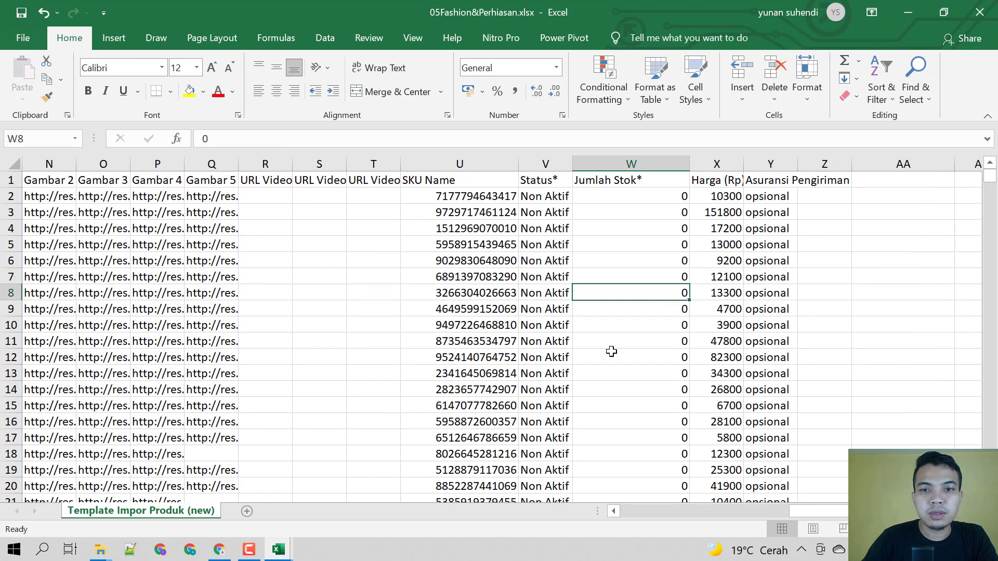
left_click(610, 165)
right_click(611, 162)
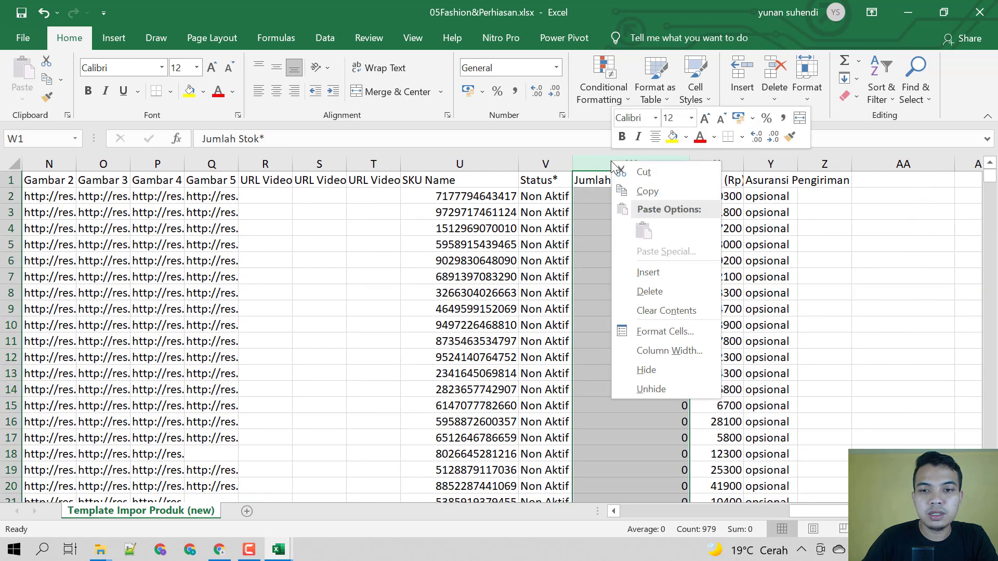
left_click(681, 274)
left_click(659, 294)
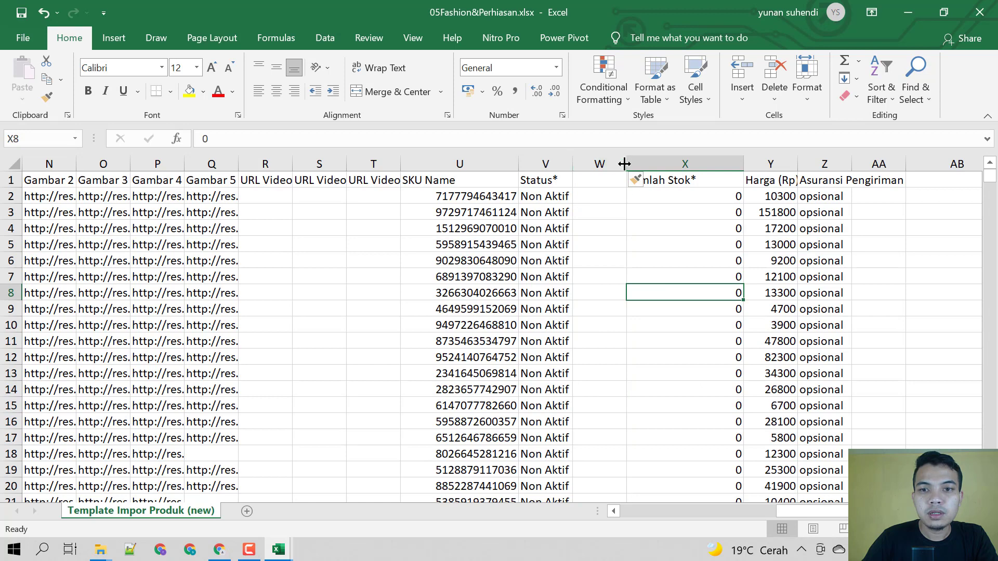
left_click_drag(625, 164, 682, 164)
left_click(621, 245)
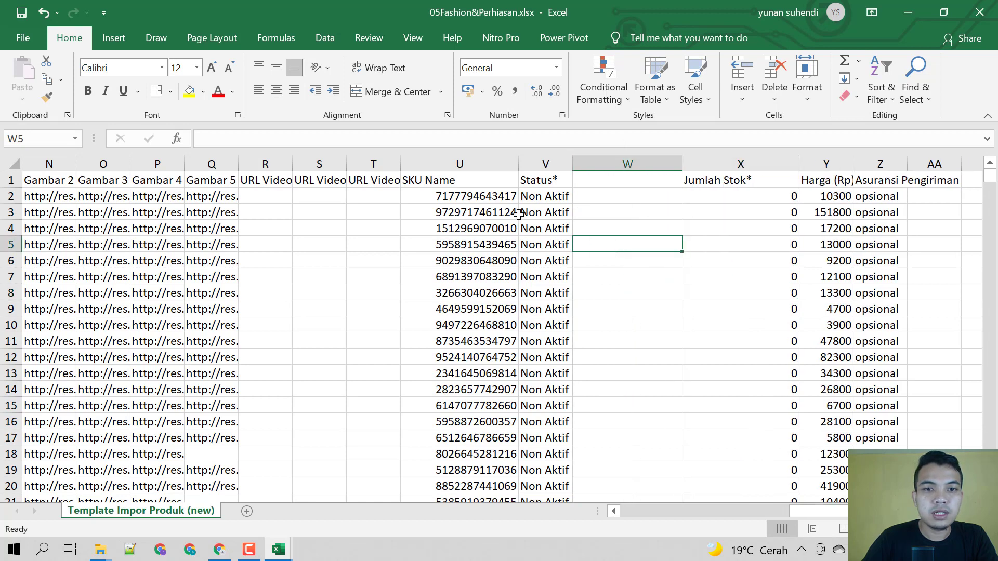
Step: Copy the SKU Name value in cell U2 and find it in the stock list's SKU column B
left_click(463, 196)
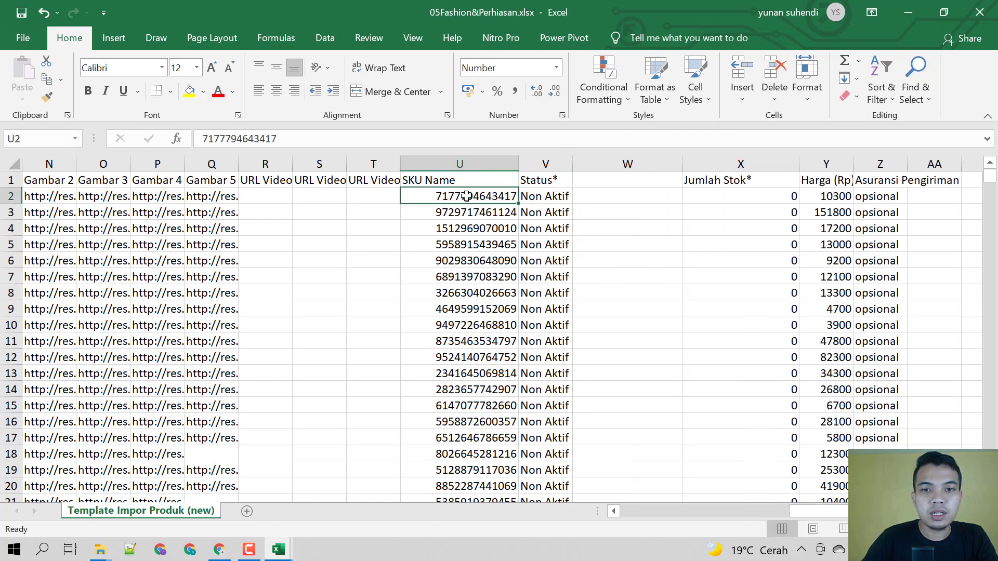
left_click_drag(802, 510, 609, 491)
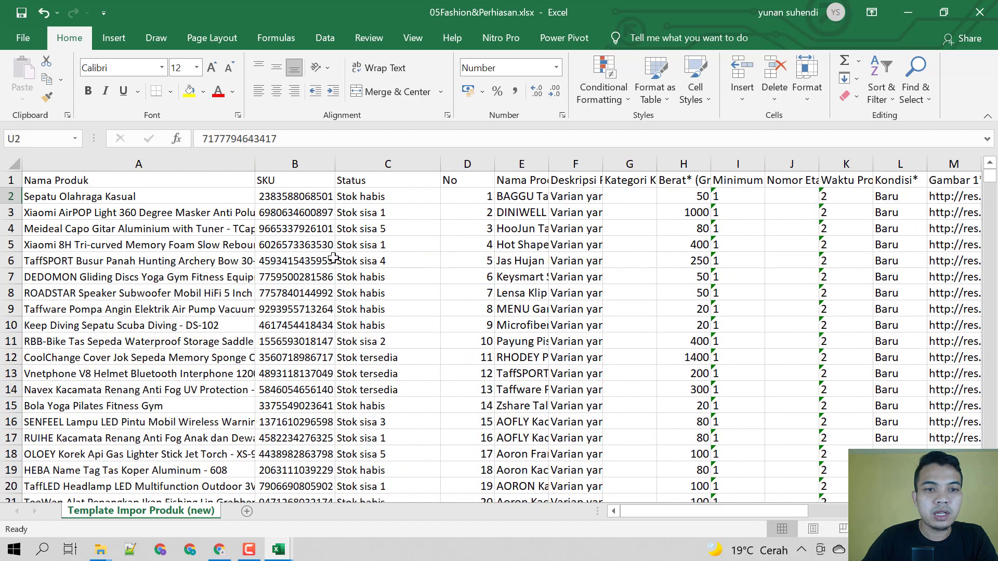
left_click(284, 194)
left_click_drag(744, 512, 831, 512)
left_click(526, 195)
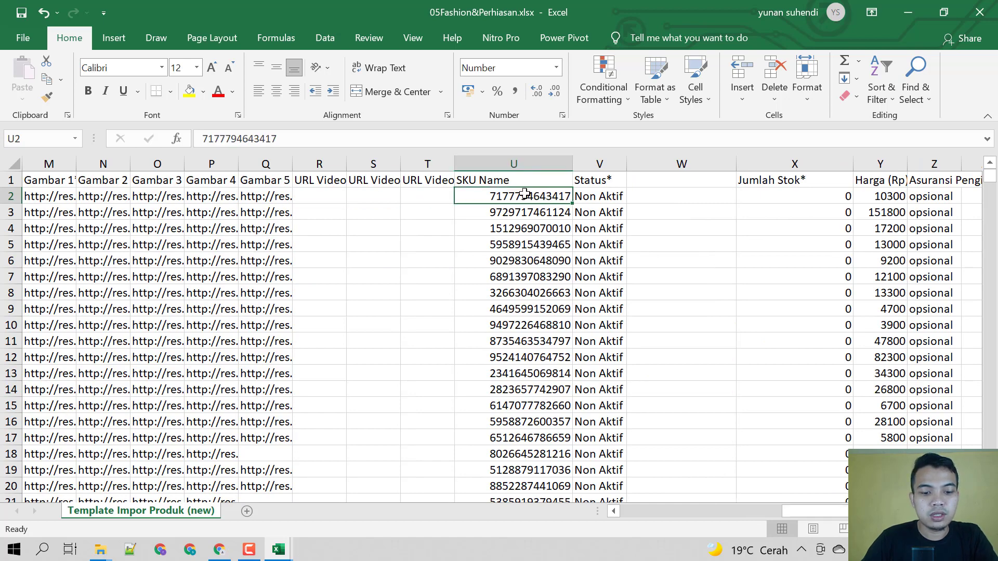
key("ctrl+c")
left_click_drag(814, 508, 600, 494)
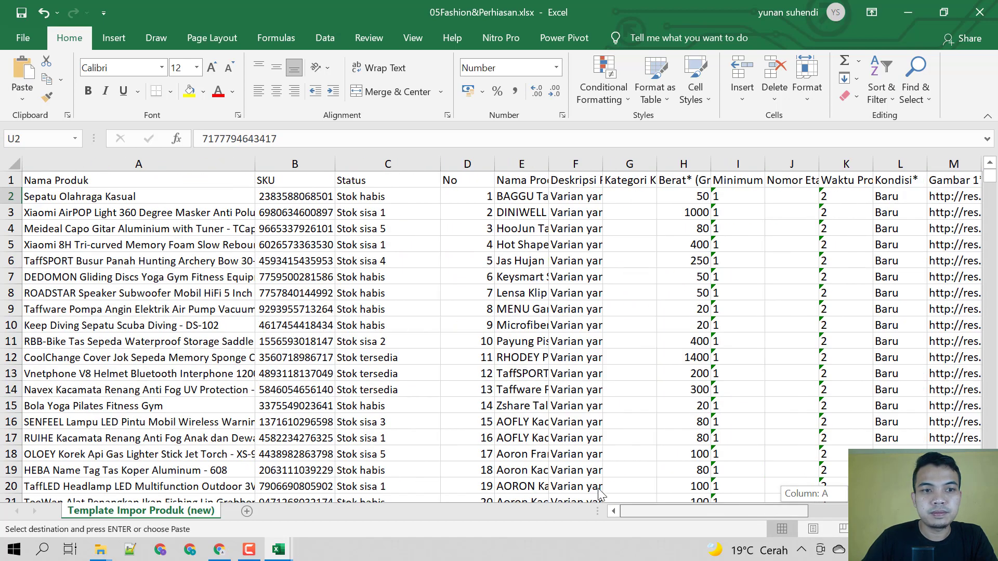
left_click(305, 156)
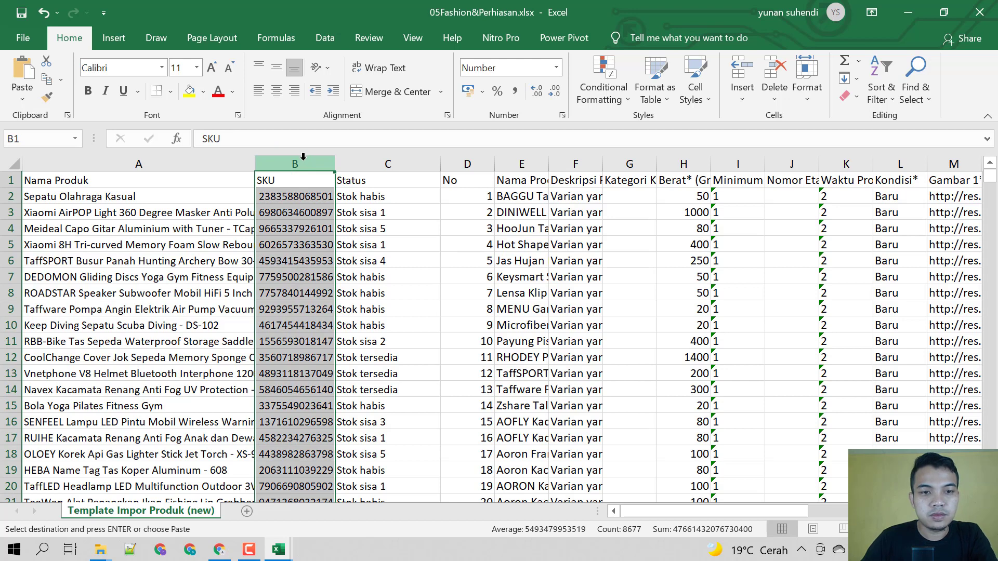
key("ctrl+f")
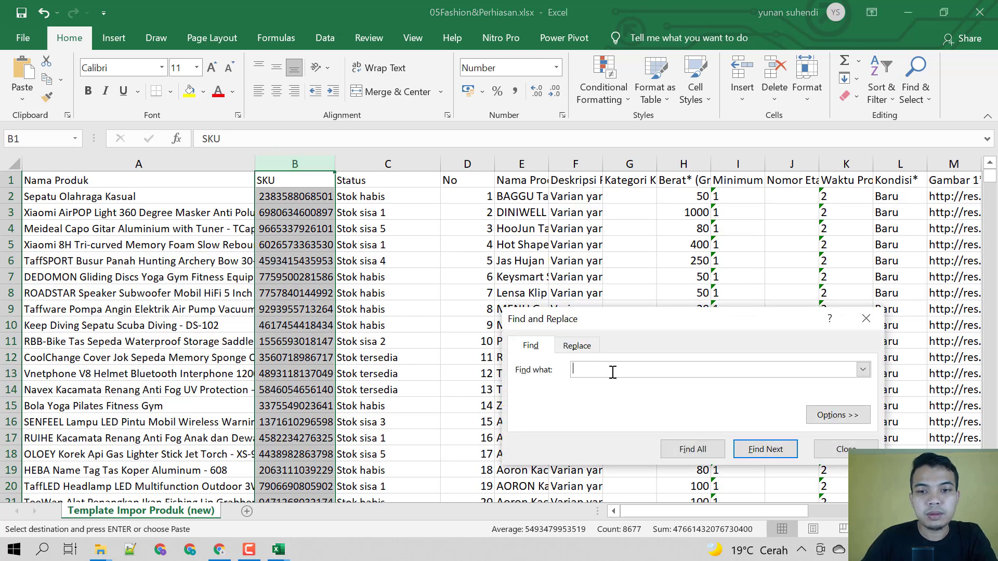
key("ctrl+v")
left_click(764, 449)
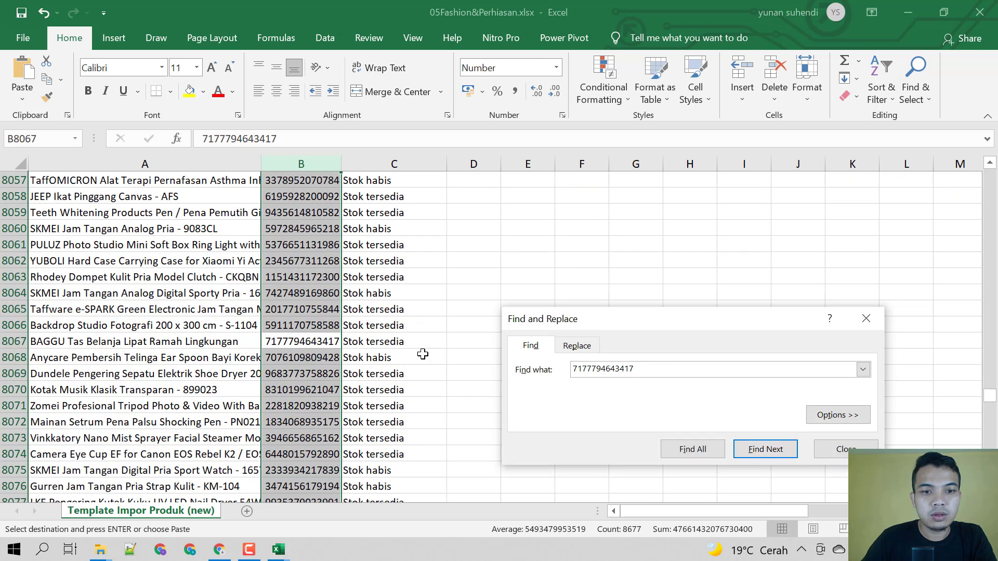
left_click(866, 318)
Step: Enter "Stok tersedia" in cell W2 of the empty column beside Status*
left_click_drag(983, 396, 991, 167)
left_click_drag(787, 515, 920, 514)
left_click(786, 199)
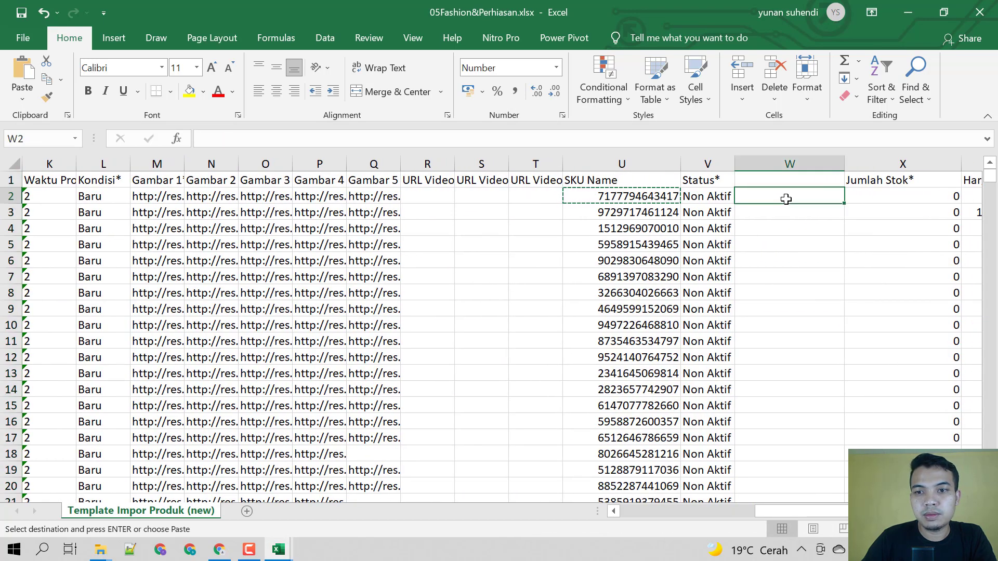
type("Stok ")
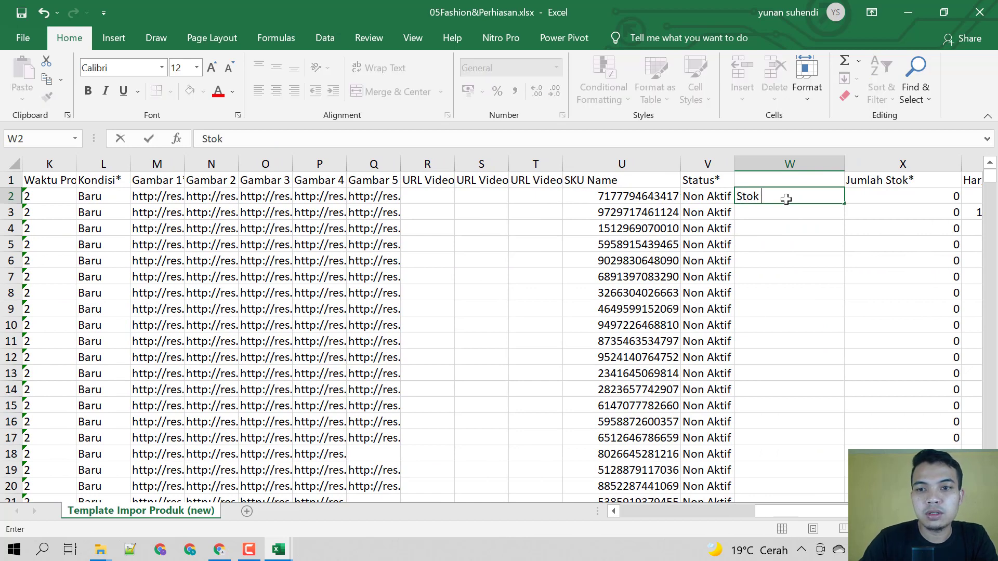
type("Ter")
key("BackSpace")
key("BackSpace")
key("BackSpace")
type("ter")
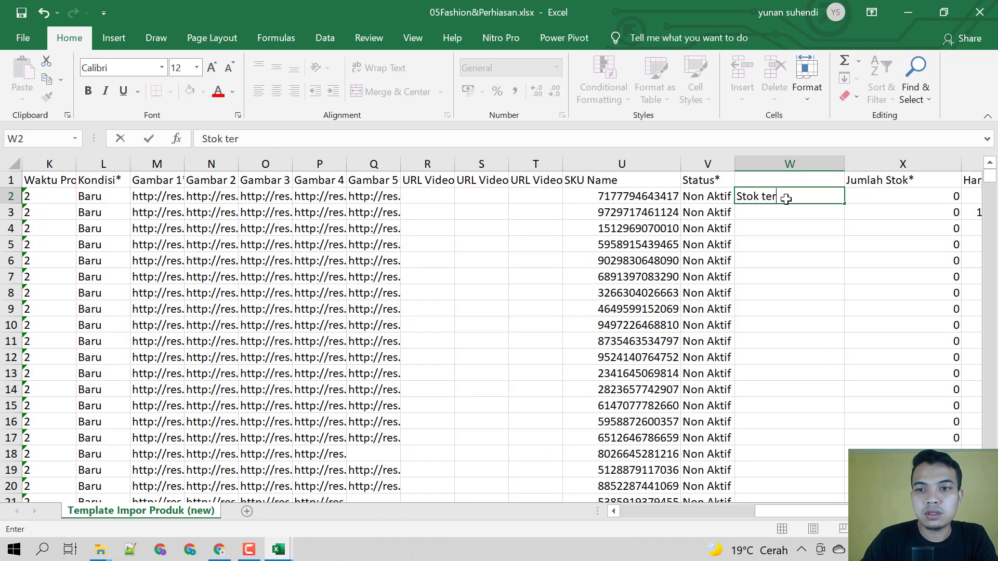
type("sedia")
key("Return")
Step: Copy the SKU Name value in cell U3 and find it in the stock list's SKU column B
key("Left")
key("Left")
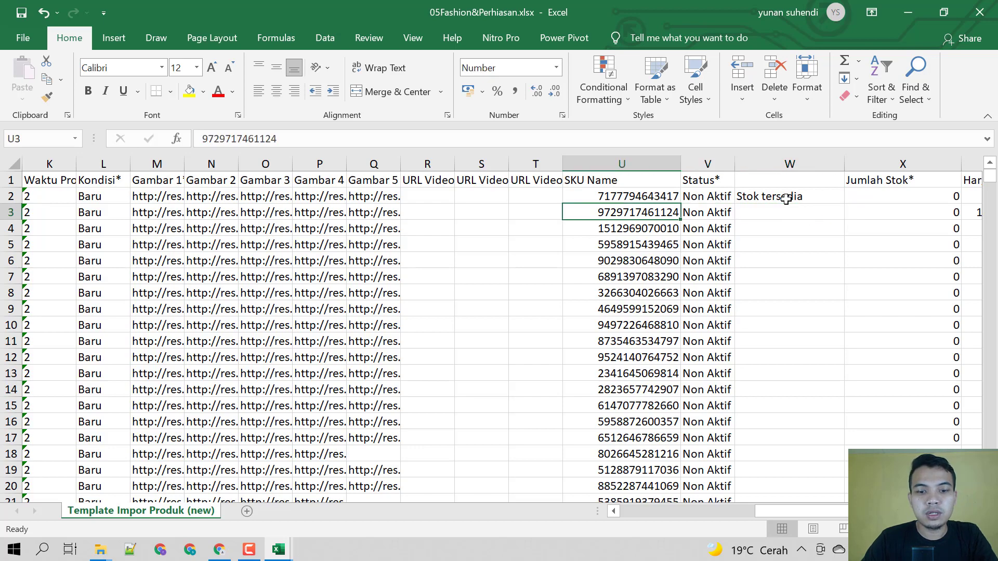
key("ctrl+c")
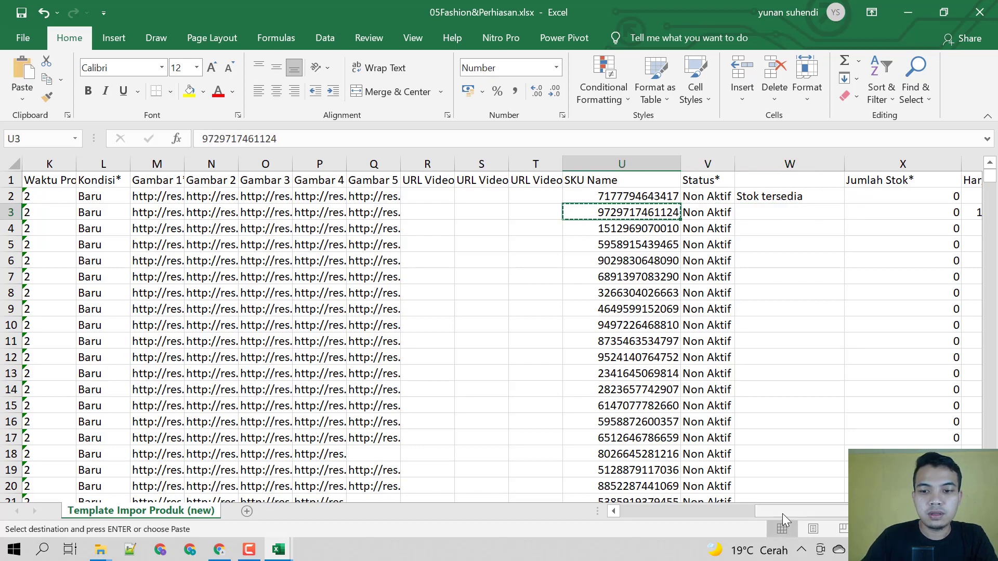
left_click_drag(782, 513, 615, 512)
left_click(307, 165)
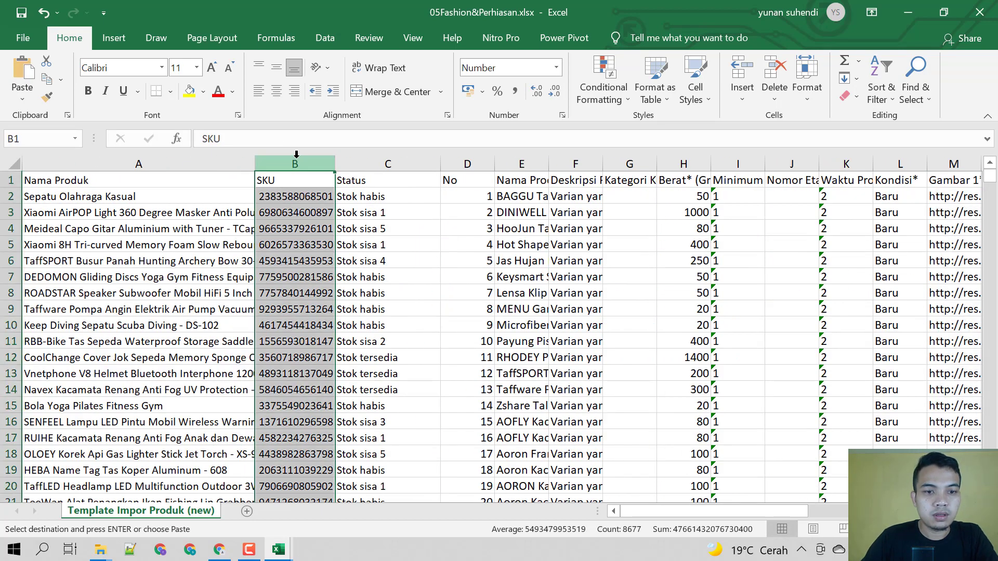
key("ctrl+f")
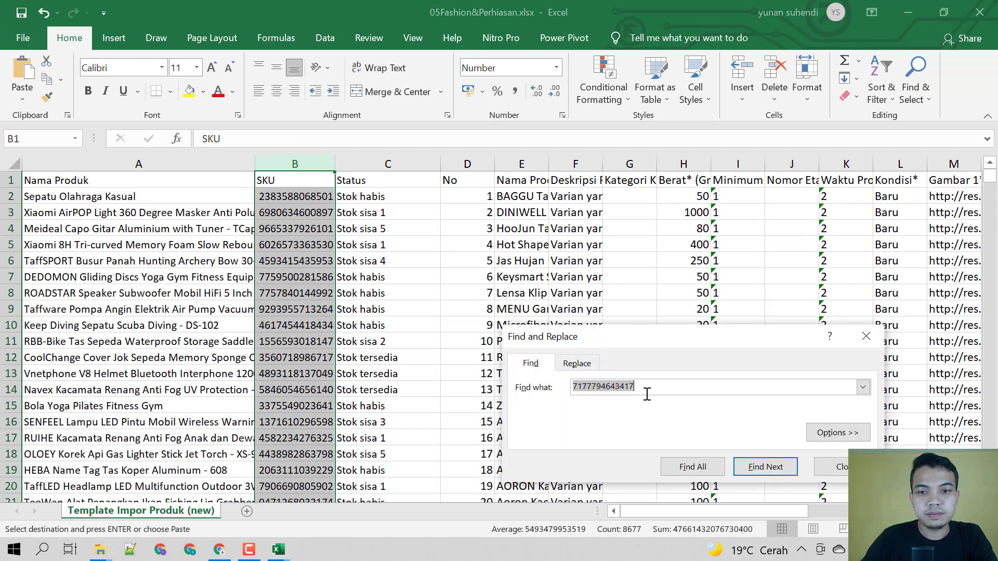
key("ctrl+v")
left_click(748, 468)
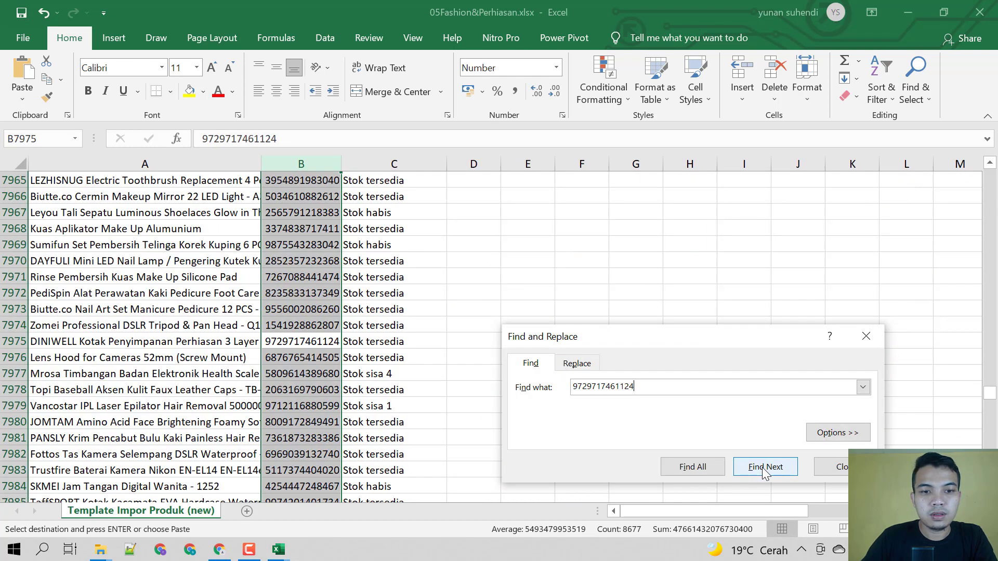
left_click(866, 335)
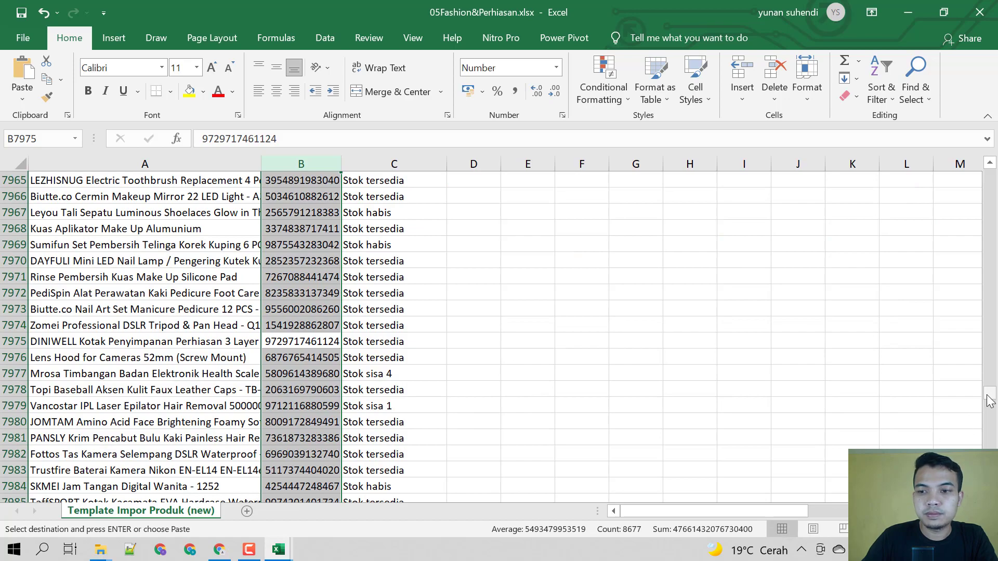
Step: Fill the stock status from cell W2 down into W3
left_click_drag(989, 400, 989, 166)
left_click_drag(768, 511, 912, 511)
left_click(685, 197)
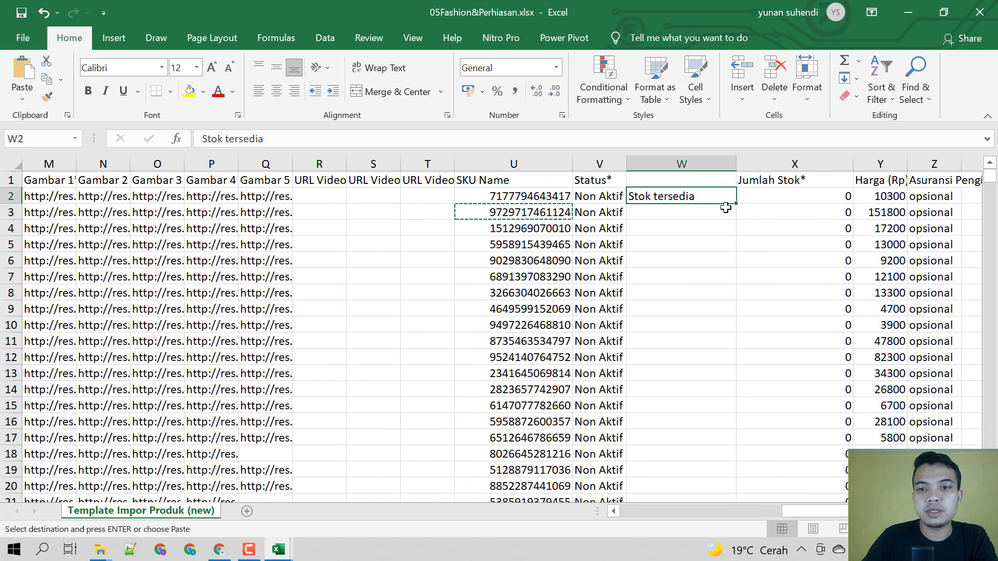
left_click_drag(735, 203, 727, 228)
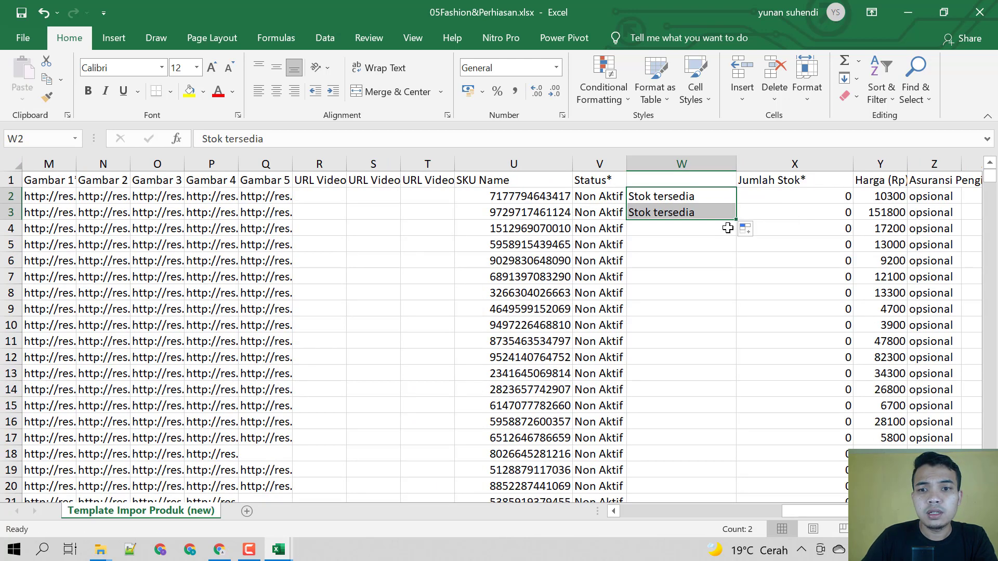
left_click(706, 281)
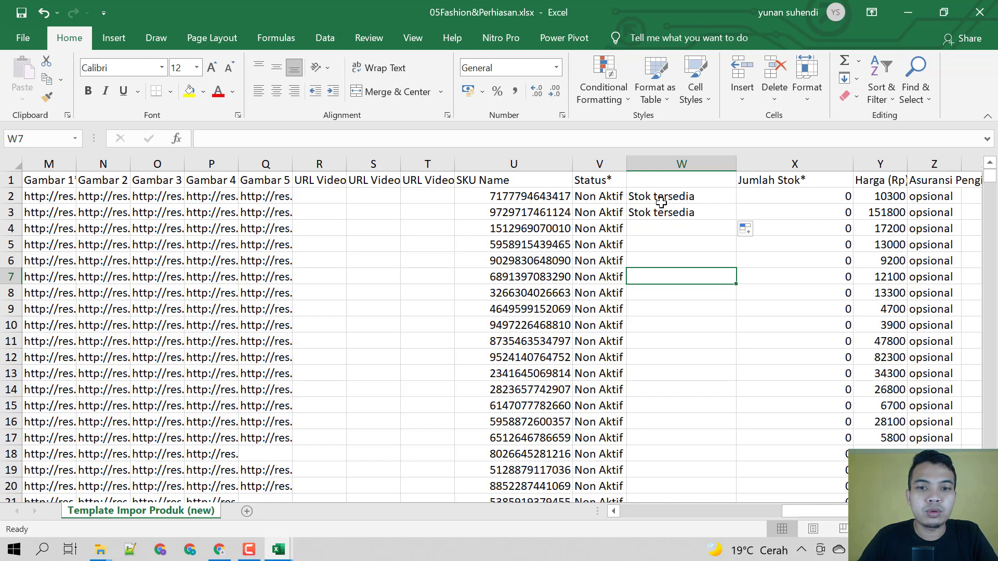
Step: Examine how far the product rows with SKU Name values extend down the sheet
scroll(667, 213, "down", 4)
scroll(681, 234, "up", 4)
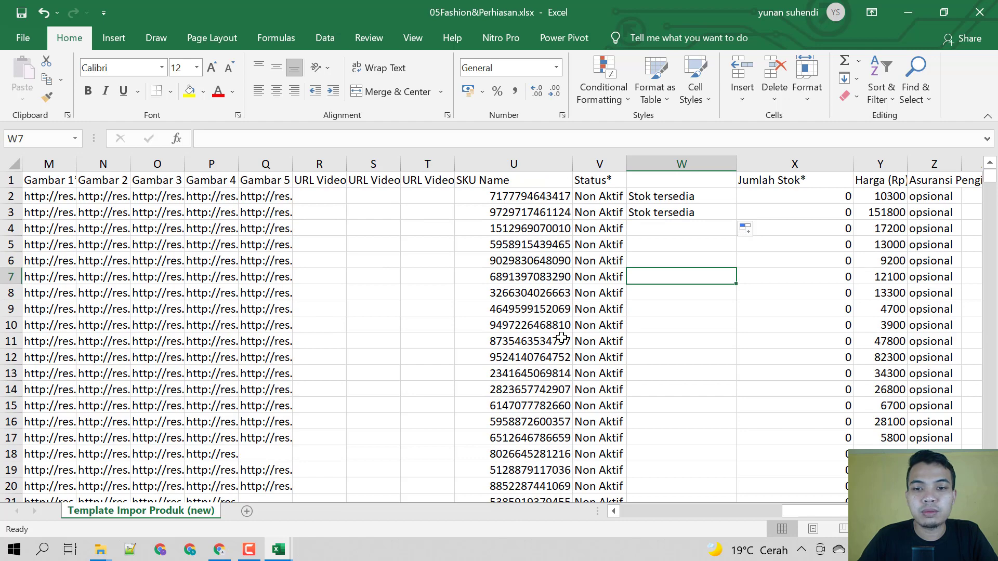
scroll(643, 363, "down", 3)
scroll(640, 365, "down", 11)
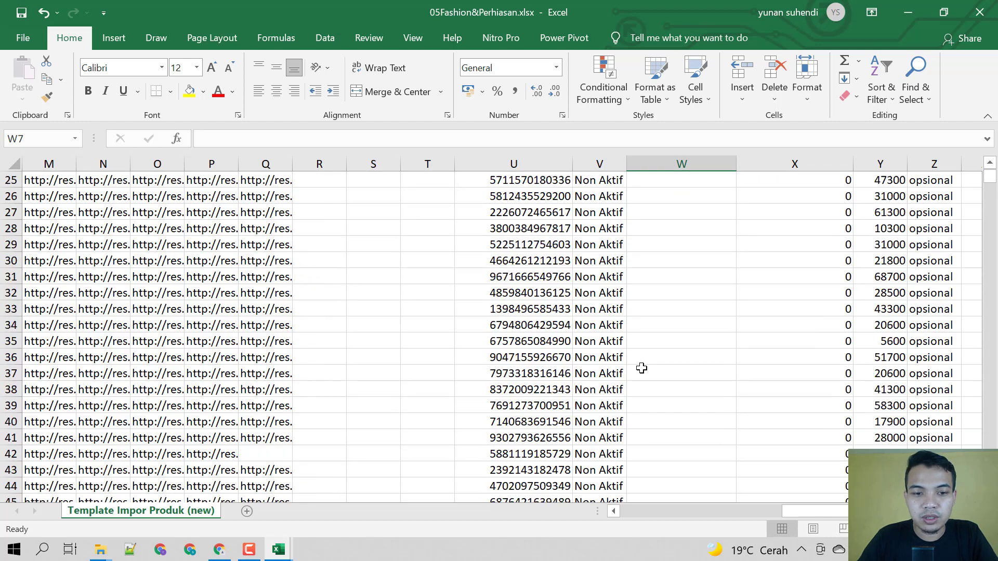
mouse_move(987, 196)
left_mouse_down()
mouse_move(991, 233)
mouse_move(994, 181)
mouse_move(992, 246)
mouse_move(993, 194)
left_mouse_up()
scroll(610, 280, "down", 20)
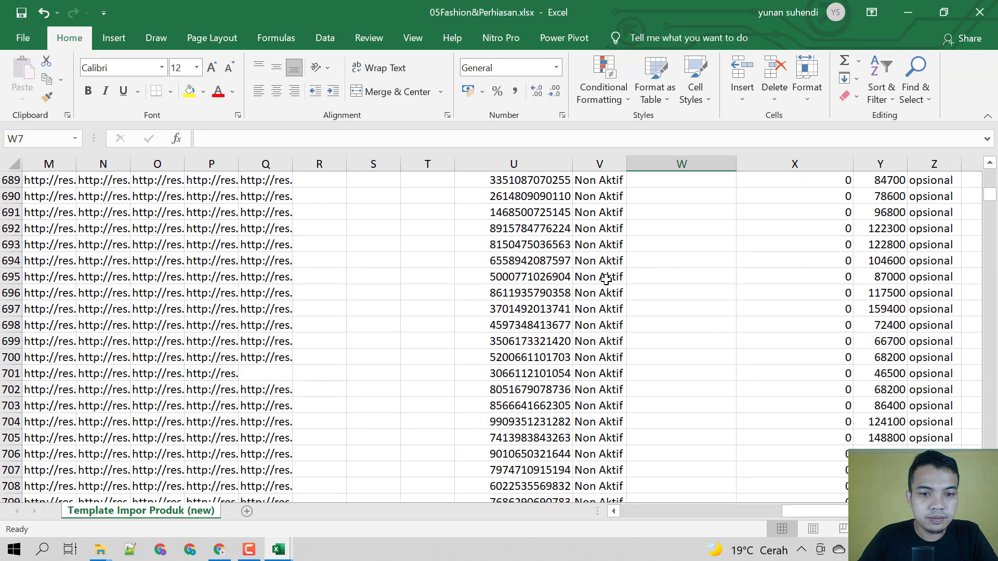
scroll(612, 279, "down", 20)
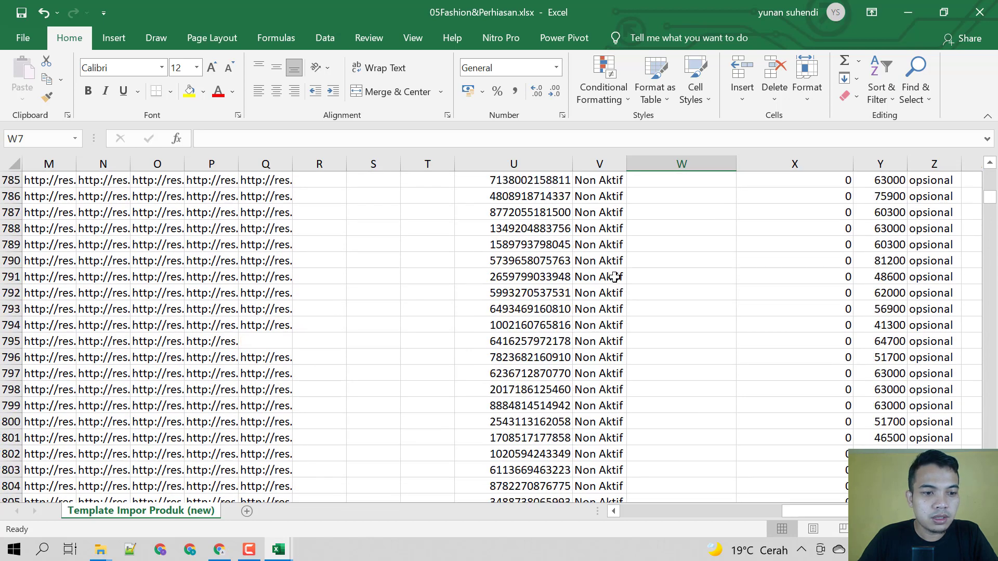
scroll(618, 273, "down", 8)
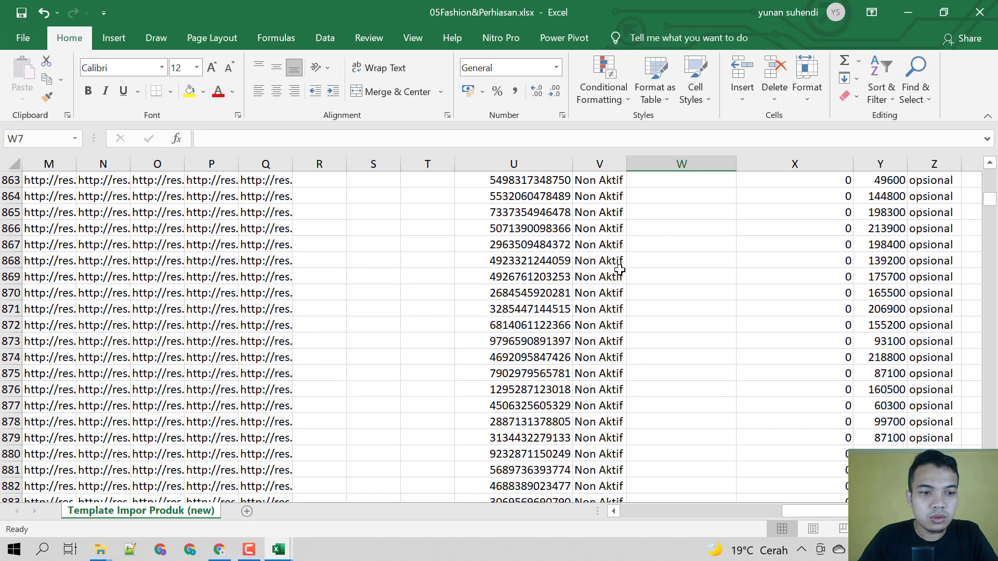
scroll(619, 269, "down", 20)
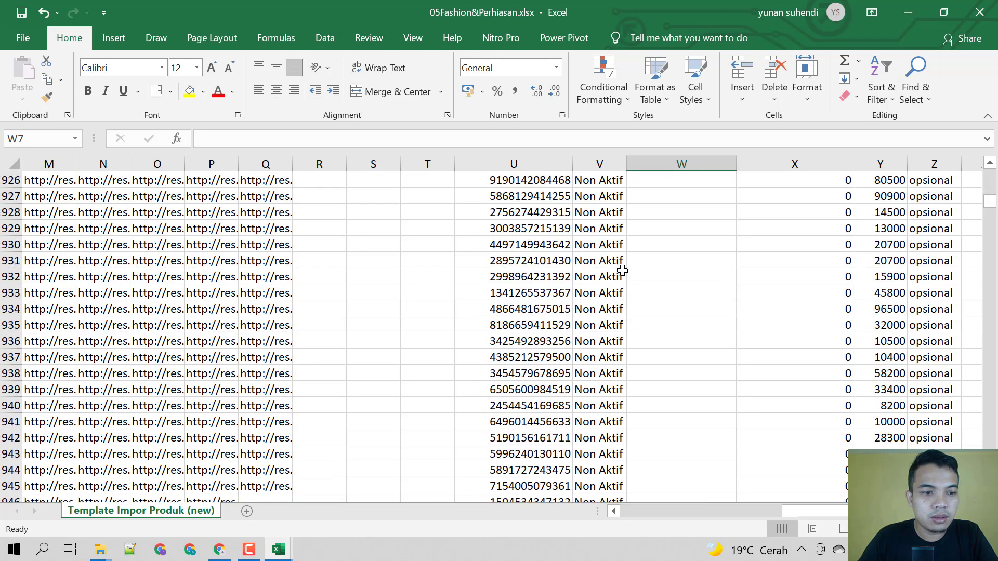
scroll(623, 270, "down", 17)
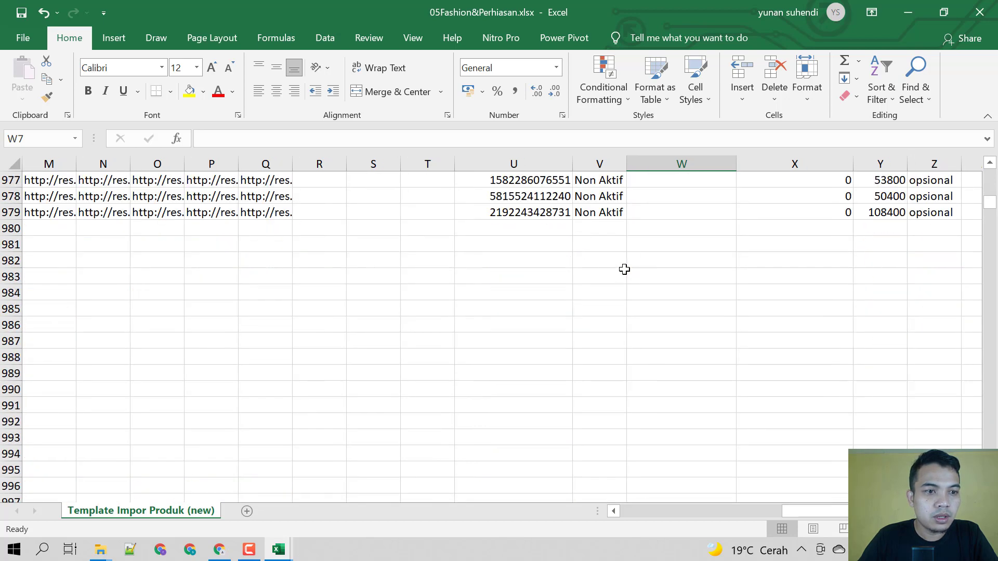
scroll(625, 267, "up", 20)
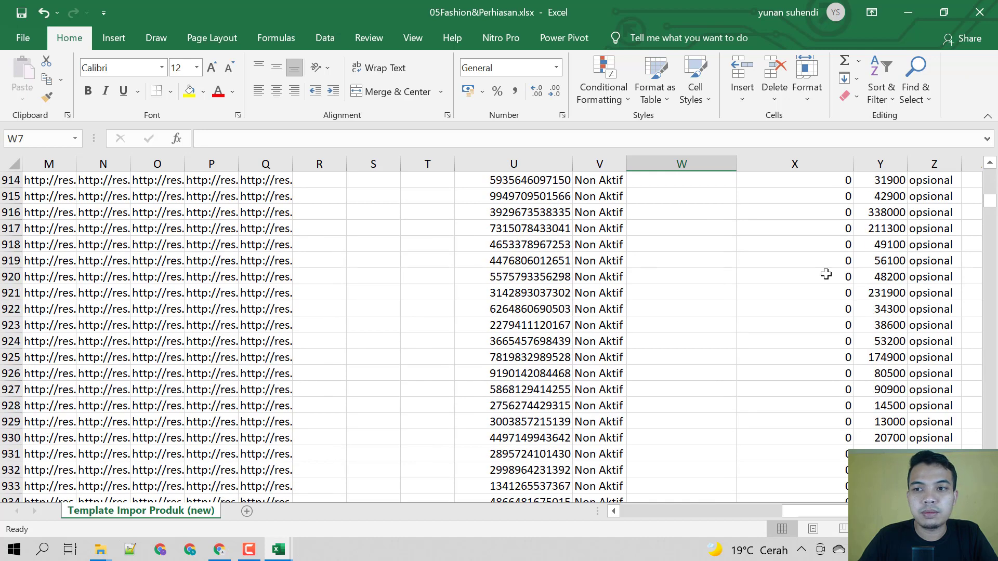
Step: Clear the "Stok tersedia" entries from cells W3 and W2
left_click_drag(994, 203, 994, 203)
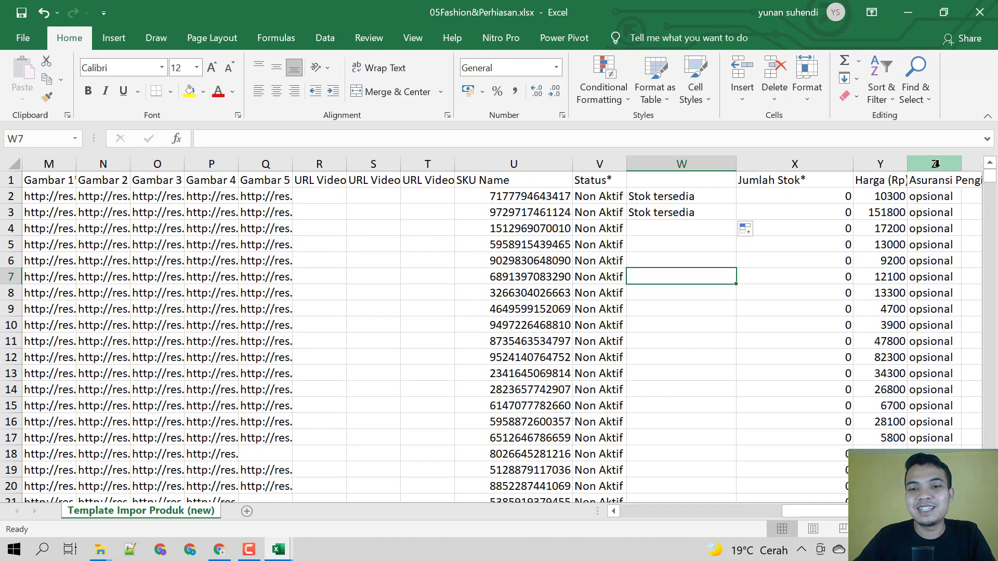
left_click(721, 214)
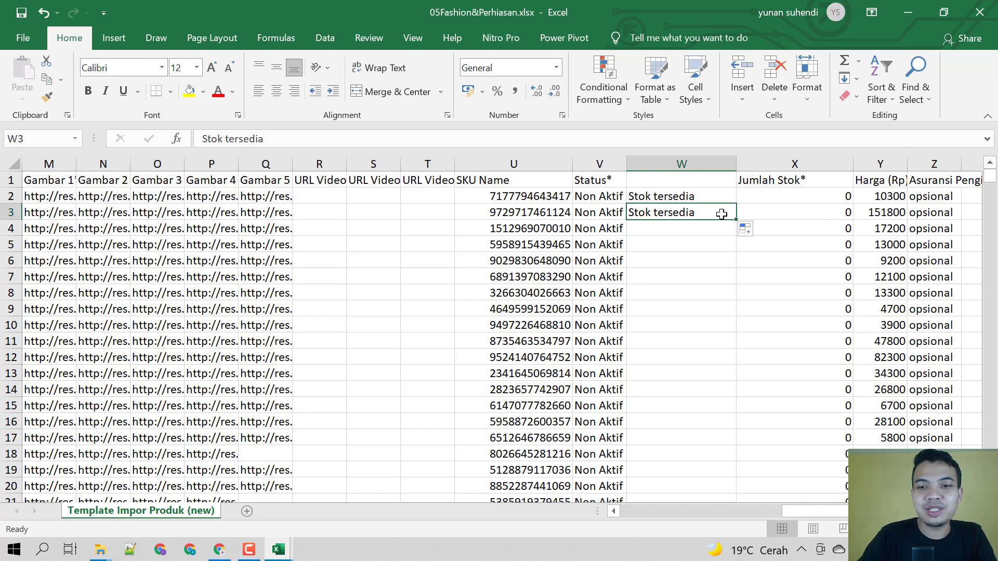
key("Delete")
left_click(721, 198)
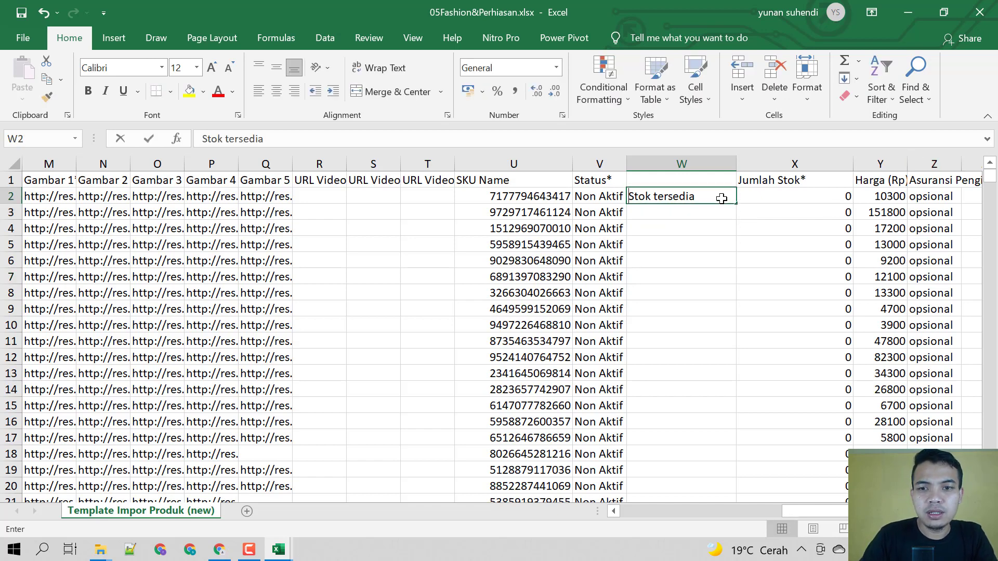
key("BackSpace")
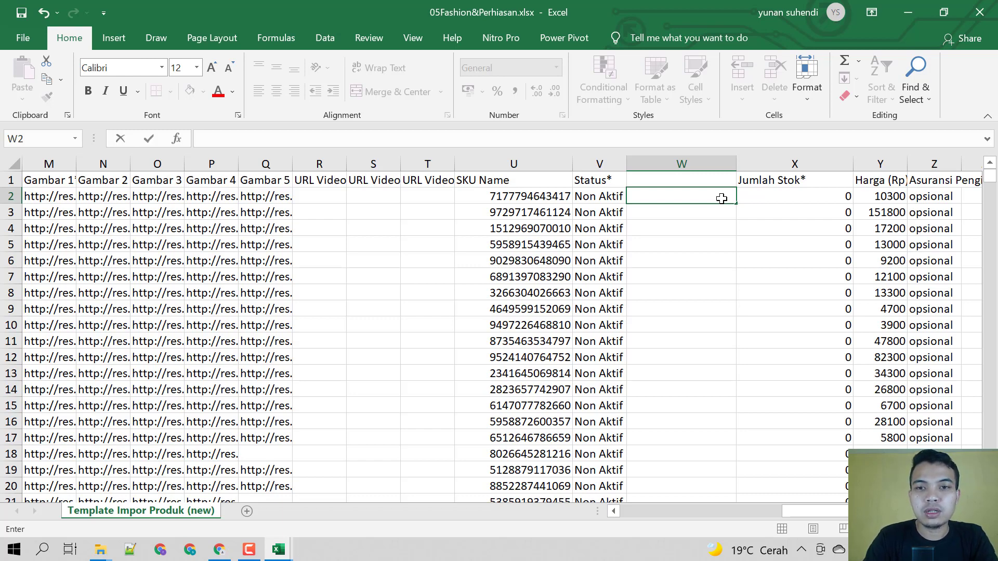
type("if")
key("BackSpace")
key("BackSpace")
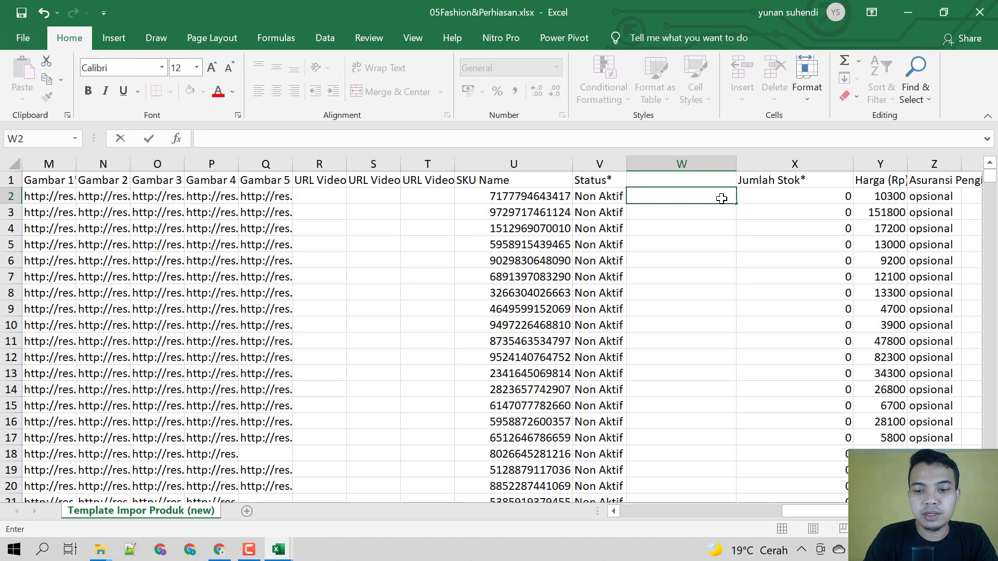
type("=IF")
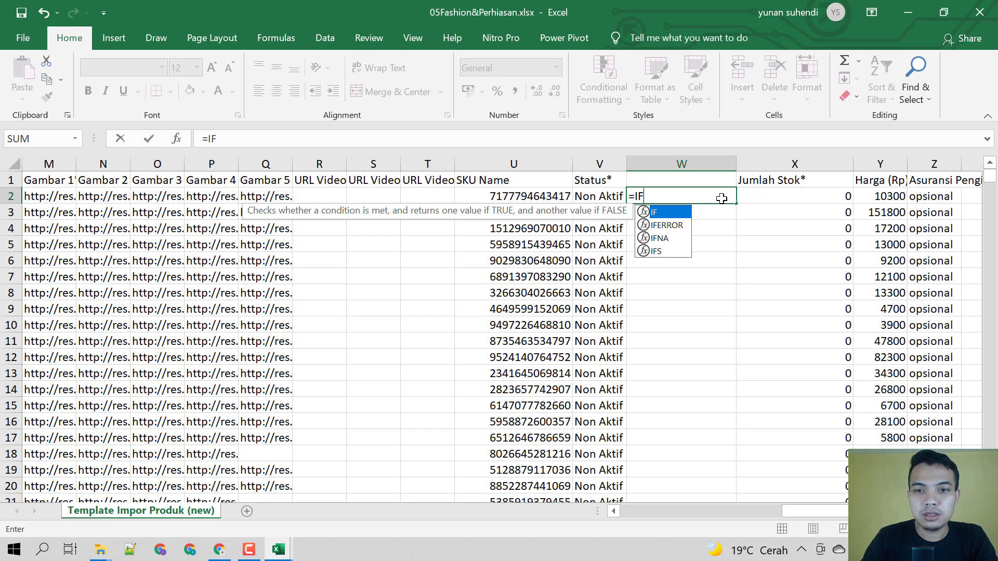
key("BackSpace")
key("BackSpace")
key("BackSpace")
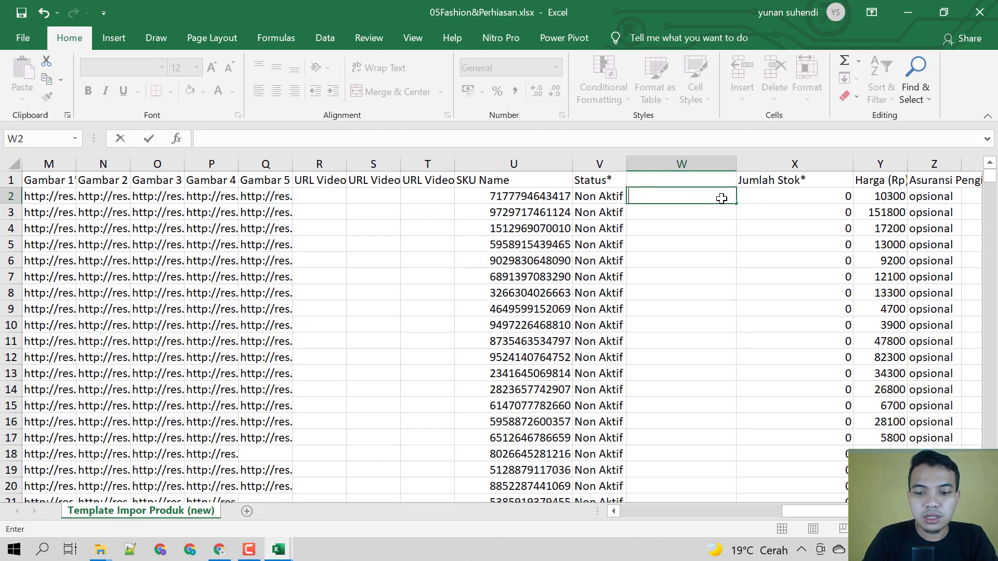
Step: Begin an IFERROR formula in cell W2 with a nested VLOOKUP that uses SKU Name cell U2 as its lookup value
type("=")
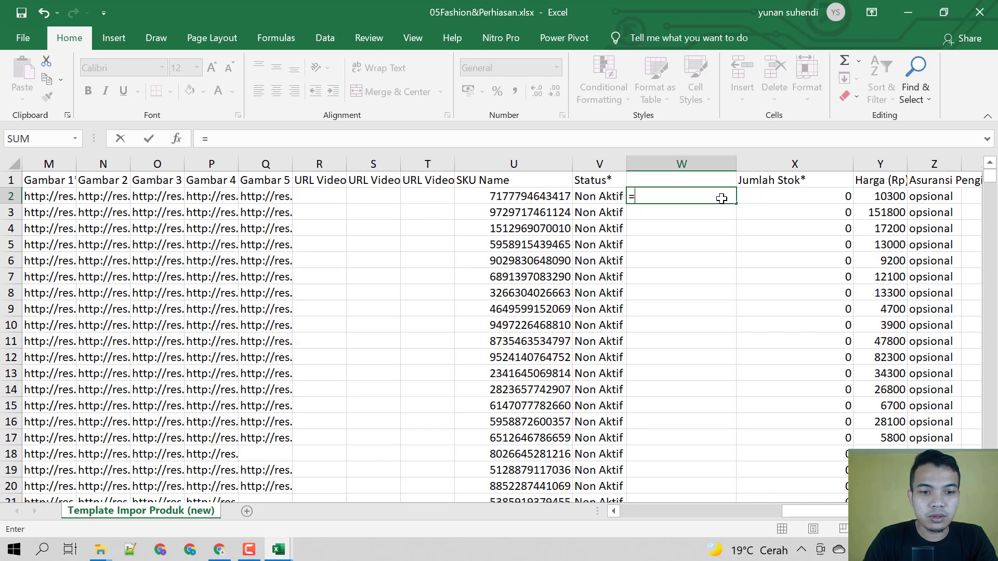
type("IFE")
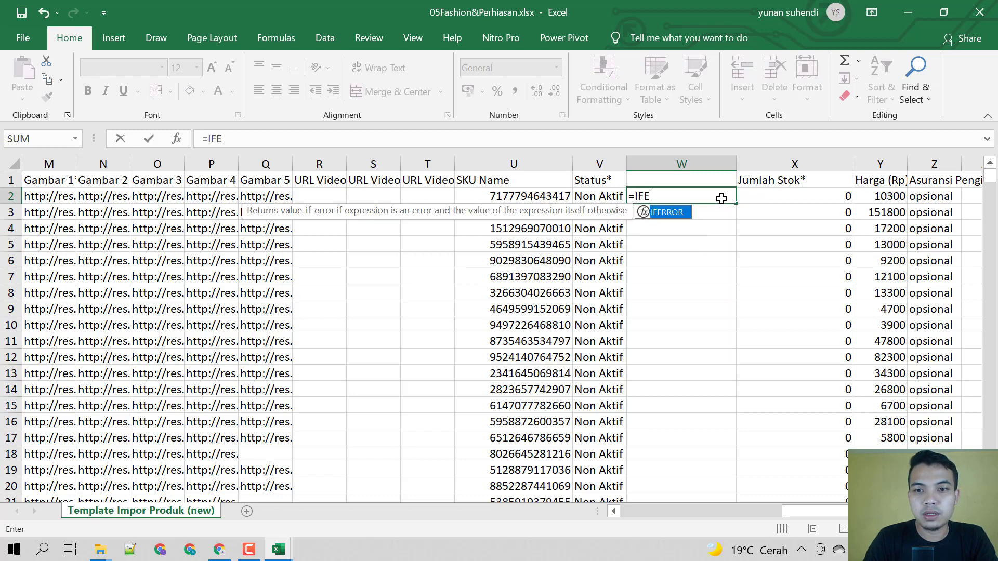
type("RROR")
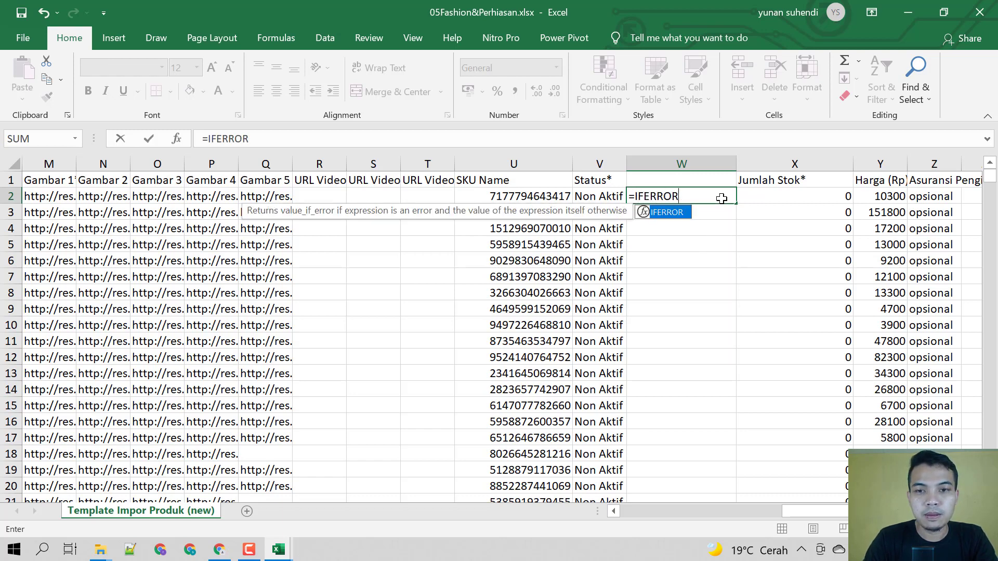
type("(VLOOKU")
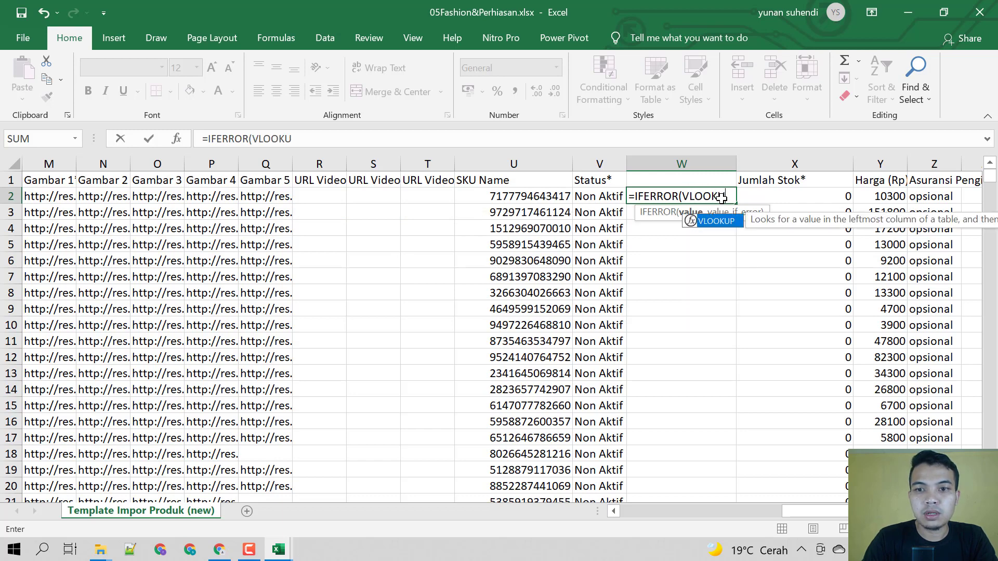
type("P")
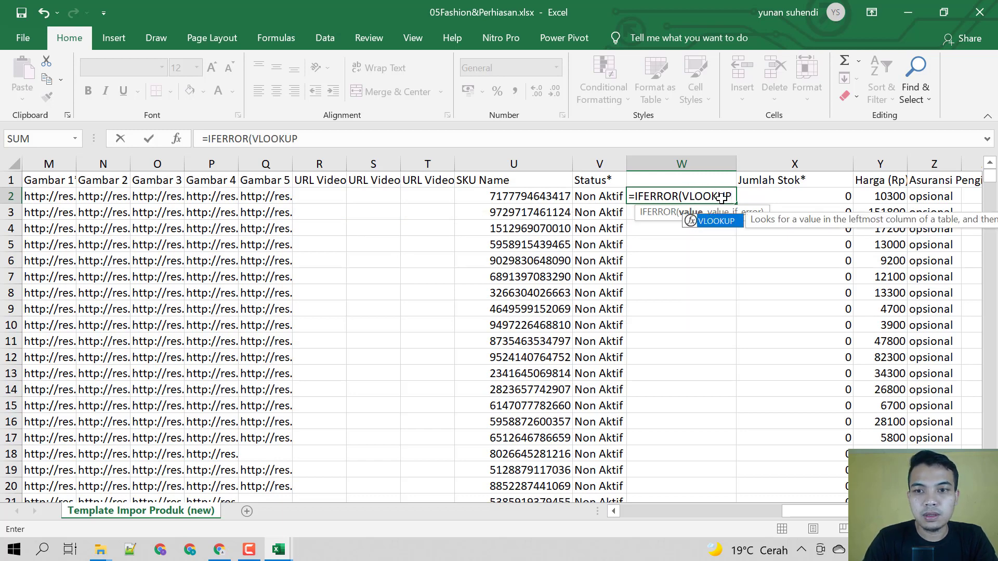
type("(")
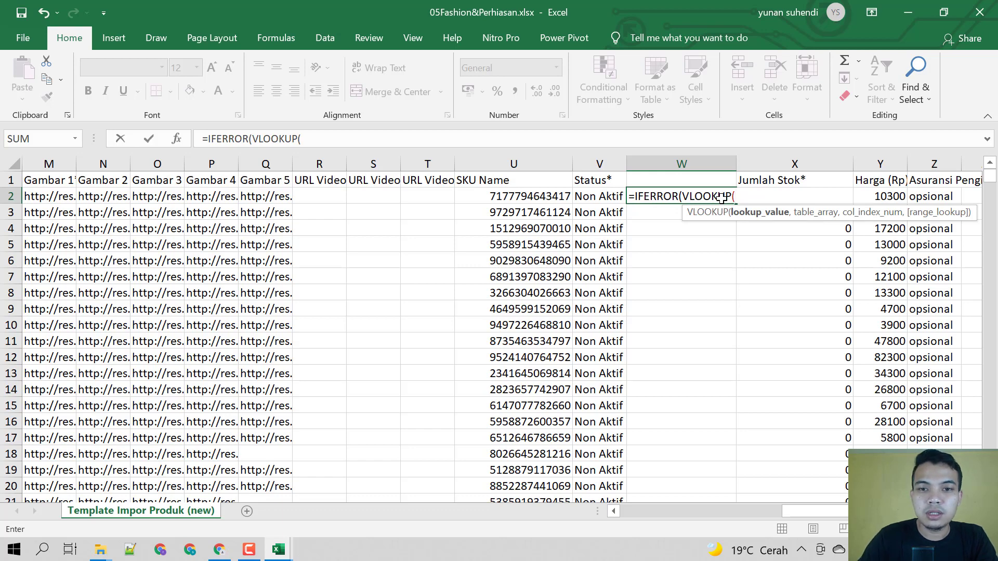
left_click(527, 197)
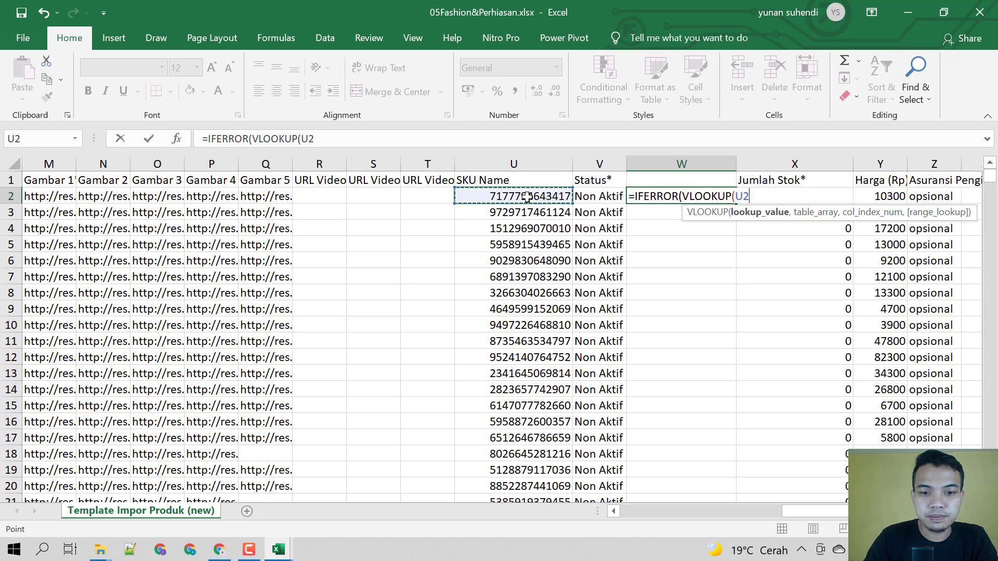
type(",")
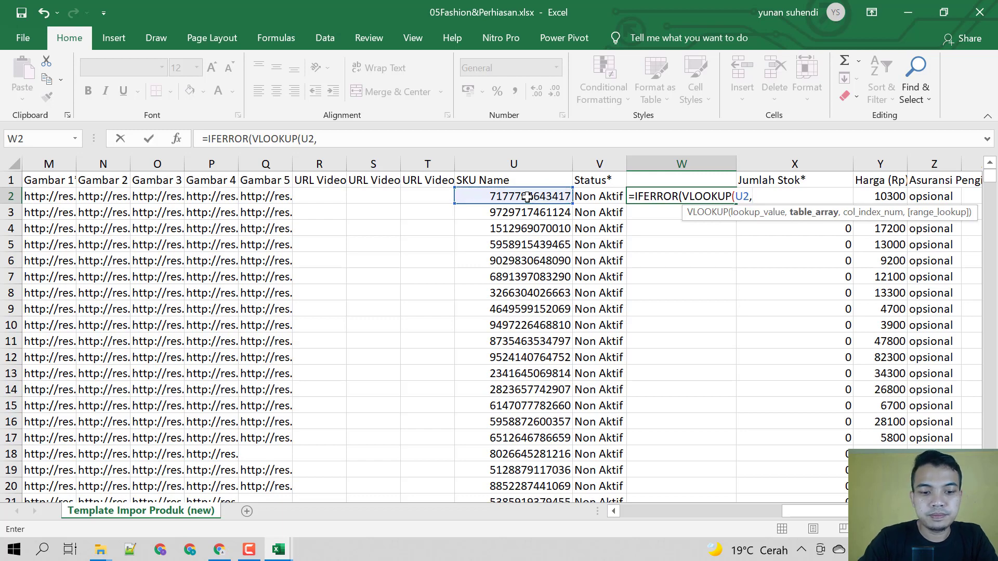
Step: Start the VLOOKUP table array at the stock list's first SKU cell with the absolute reference $B$2
type("$")
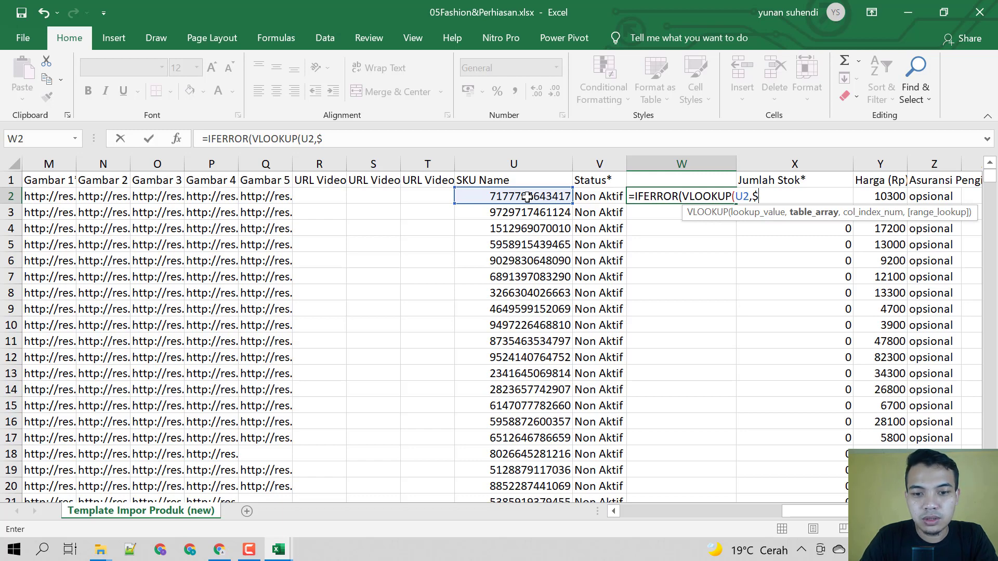
type("B")
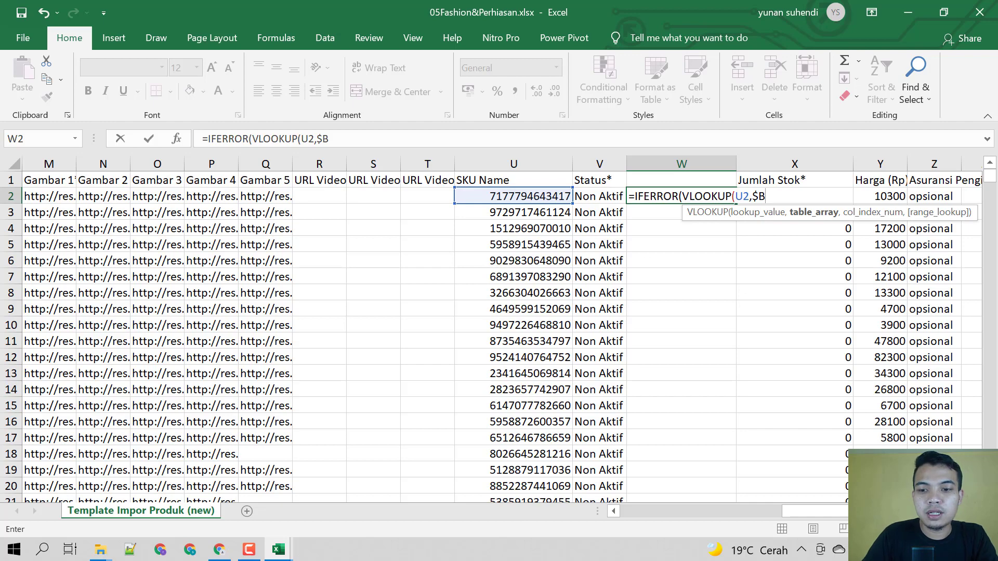
scroll(499, 332, "left", 5)
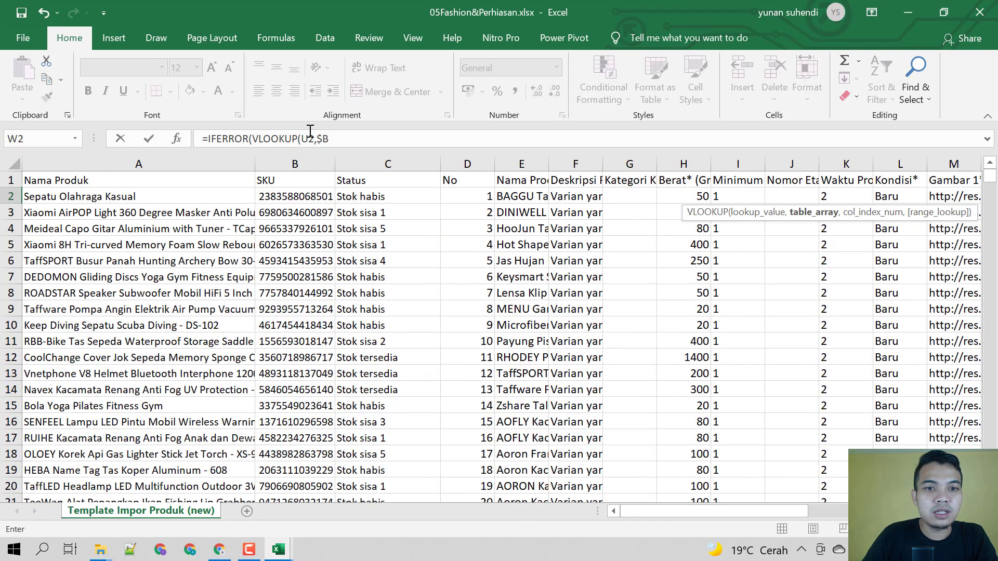
left_click(281, 197)
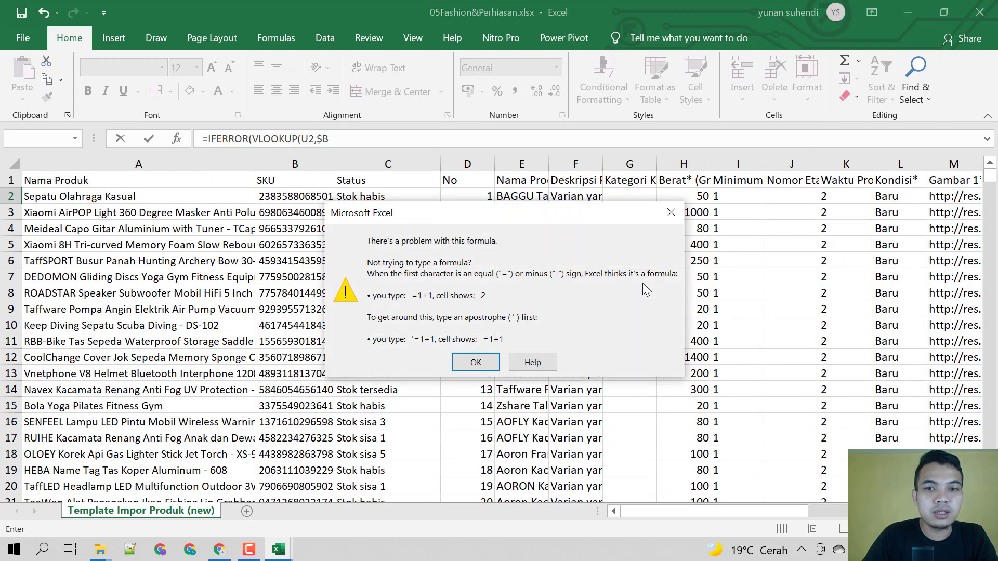
key("Return")
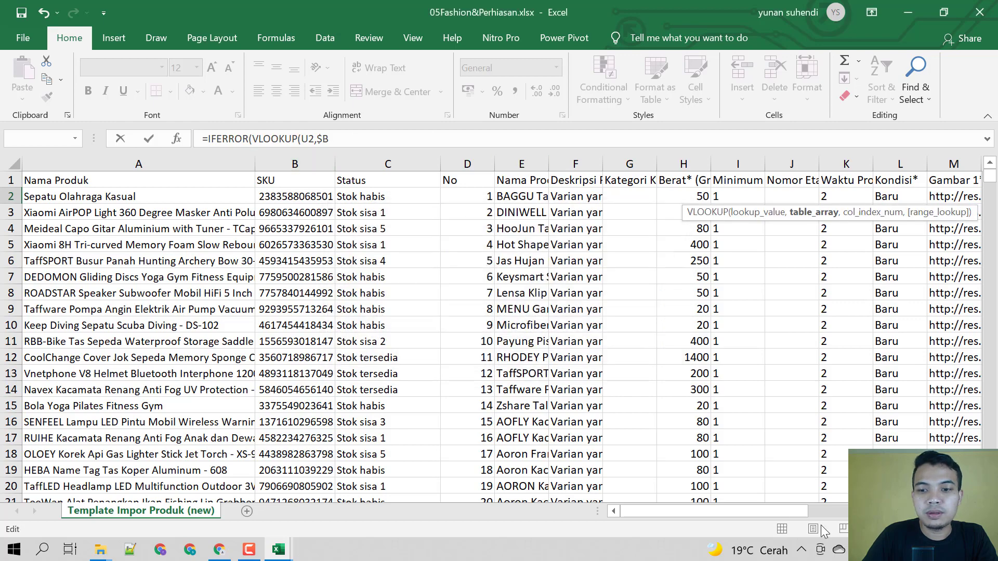
left_click_drag(792, 512, 954, 512)
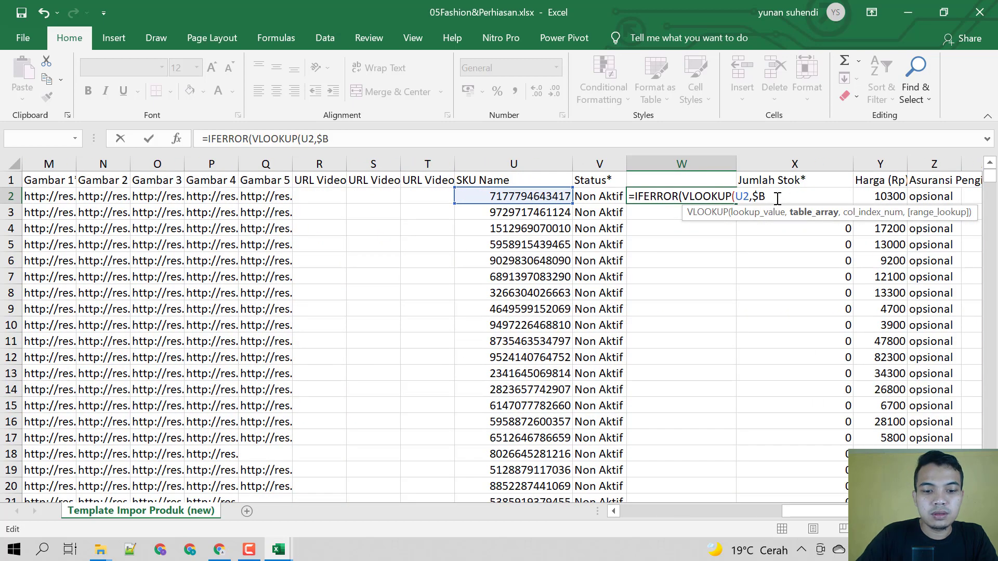
type("$")
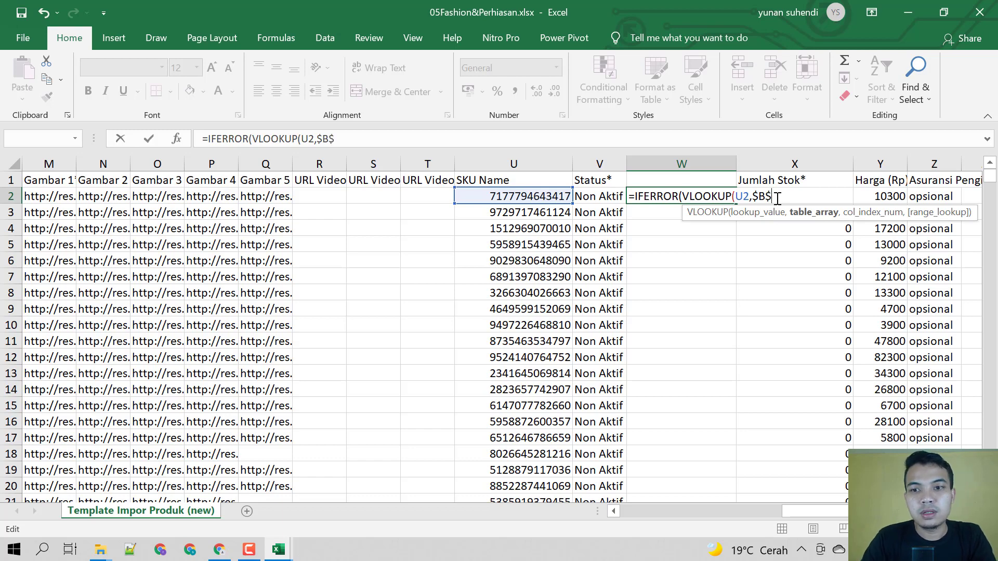
type("2")
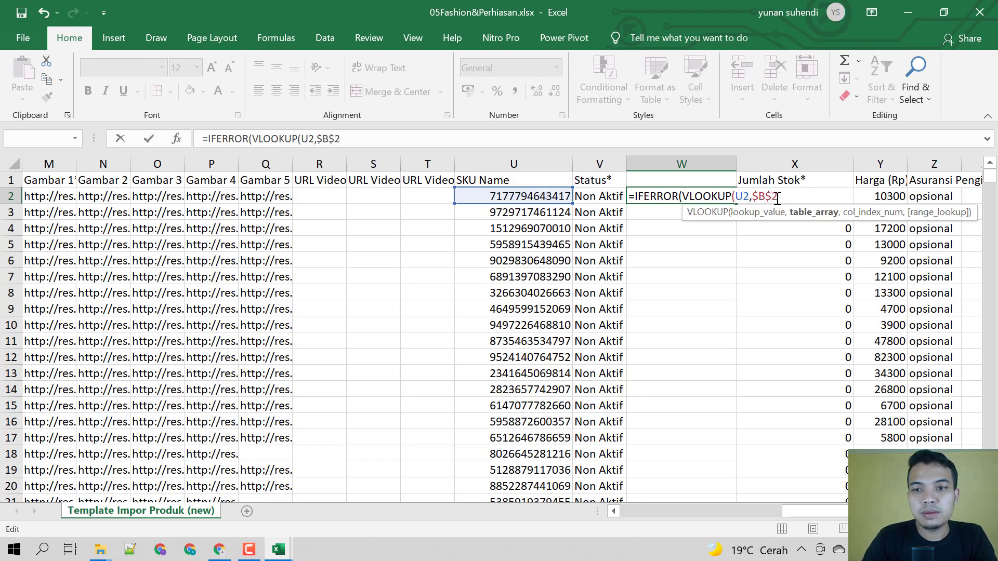
Step: Extend the VLOOKUP table array through the stock list's Status column to complete the range $B$2:$C$15000
type(",")
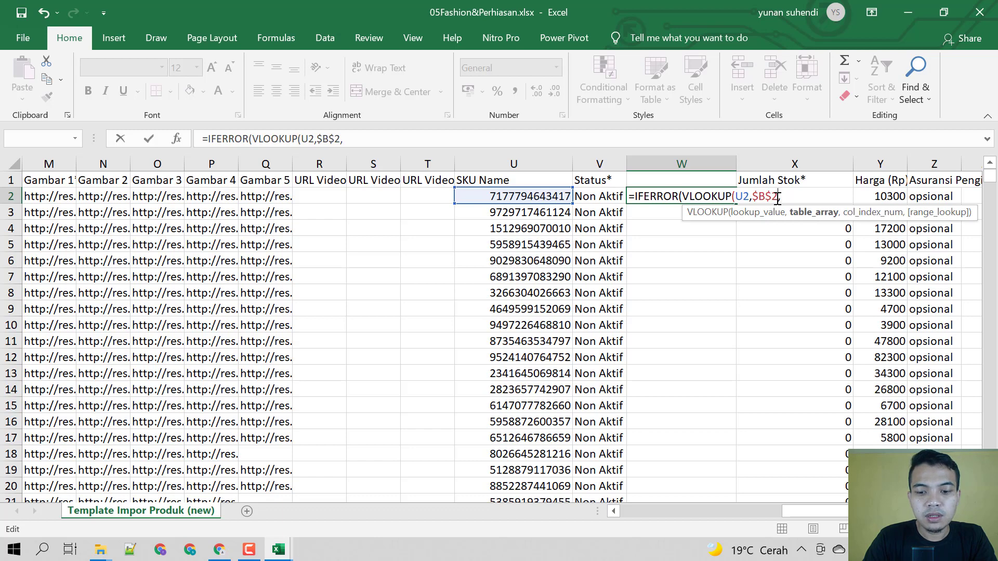
key("BackSpace")
type(":")
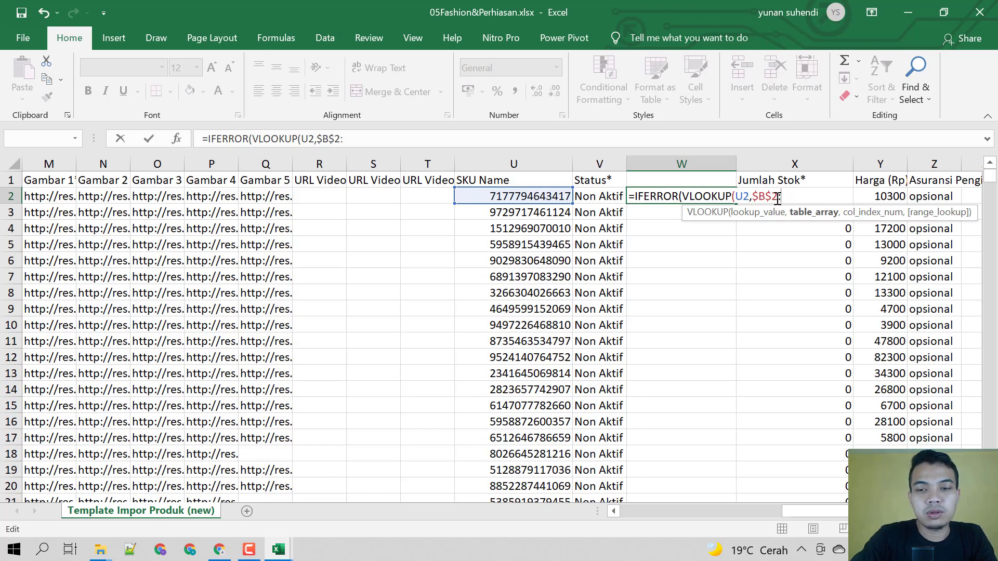
type("$")
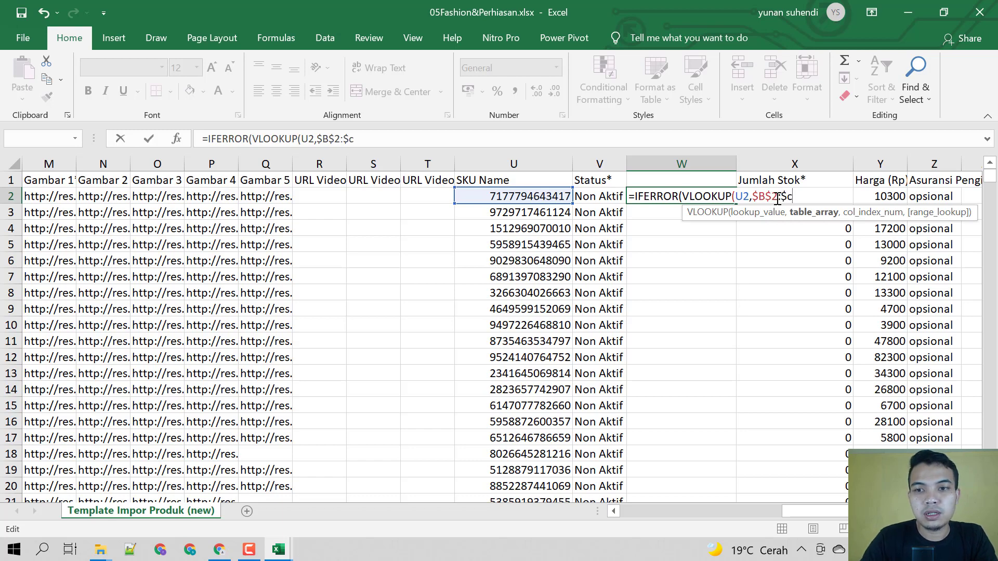
type("C")
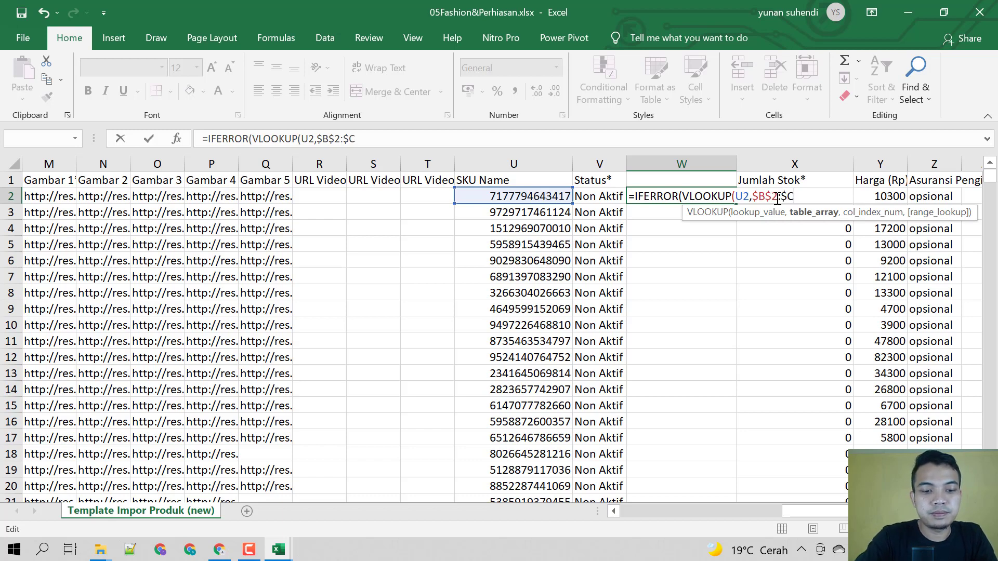
type("$")
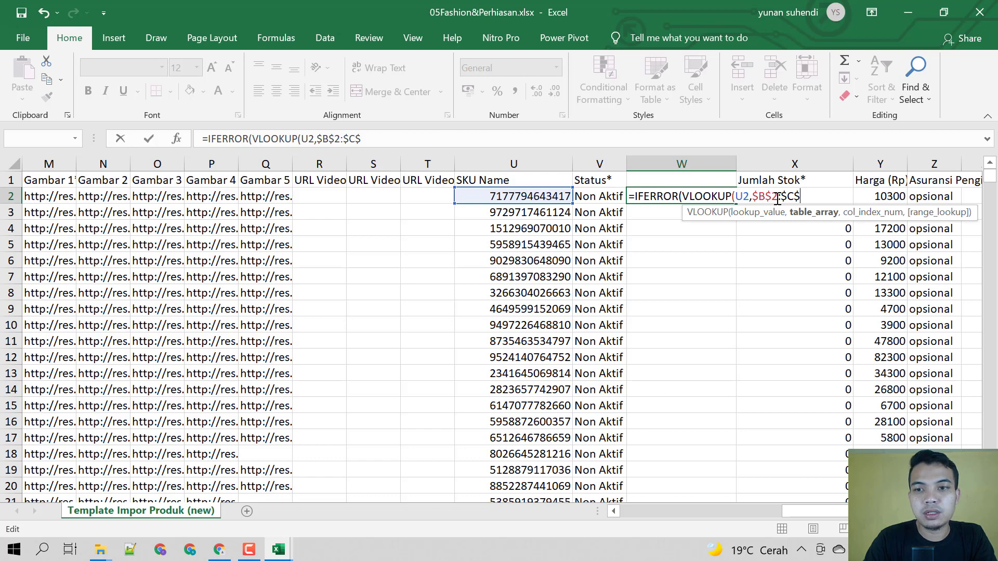
type("15")
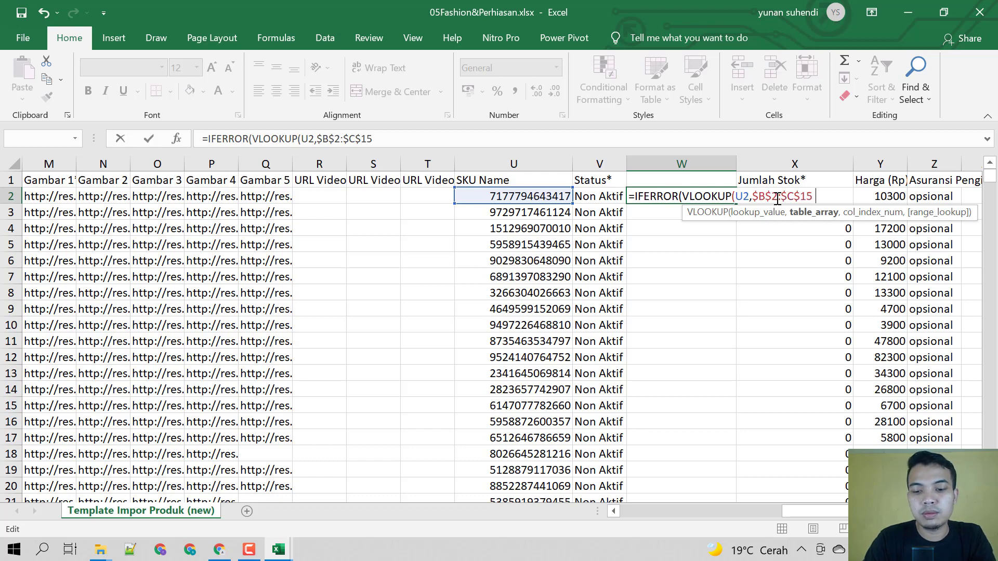
type("000")
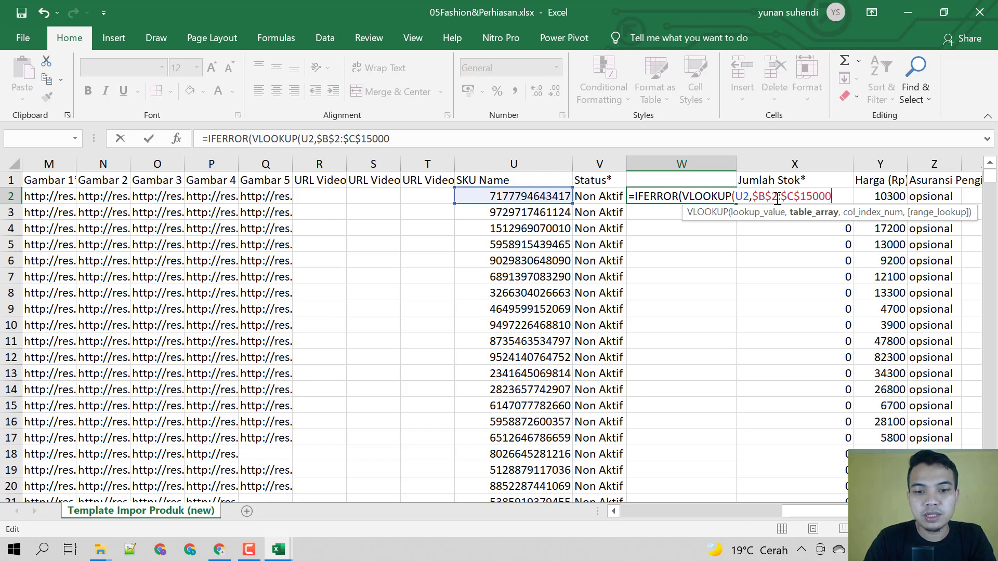
type(",")
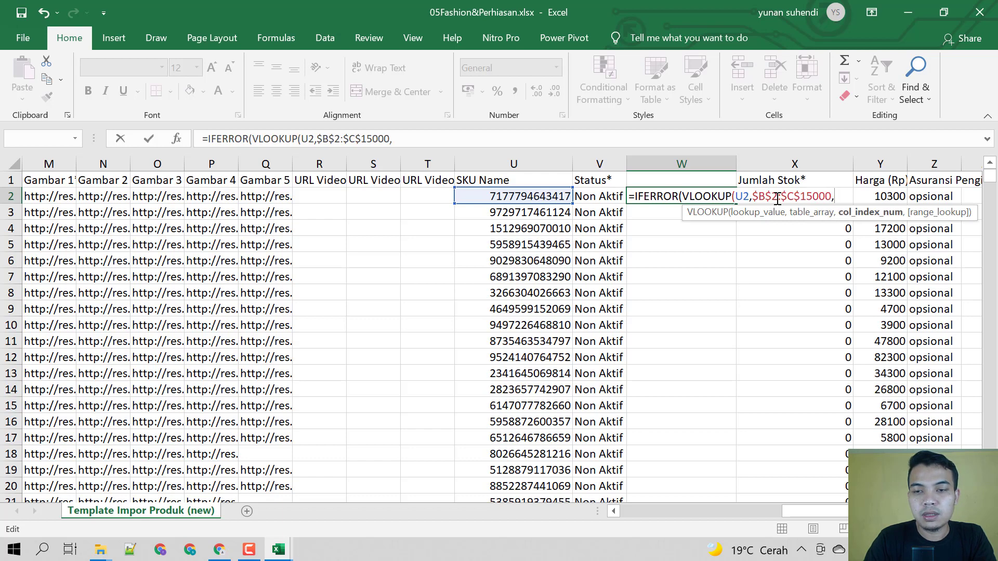
Step: Set the VLOOKUP column index to 2 so the formula returns the stock list's Status column
type("2")
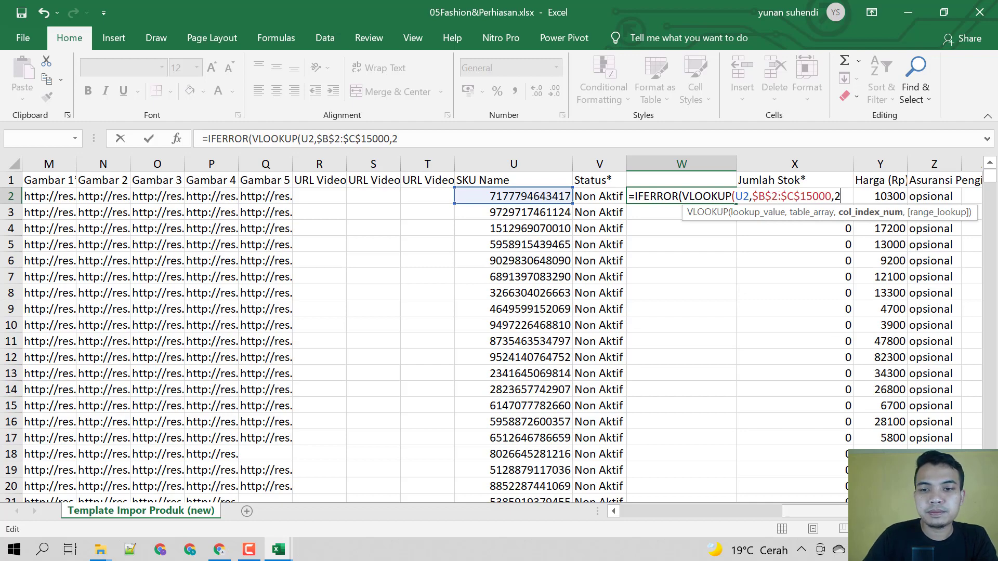
left_click_drag(840, 512, 676, 506)
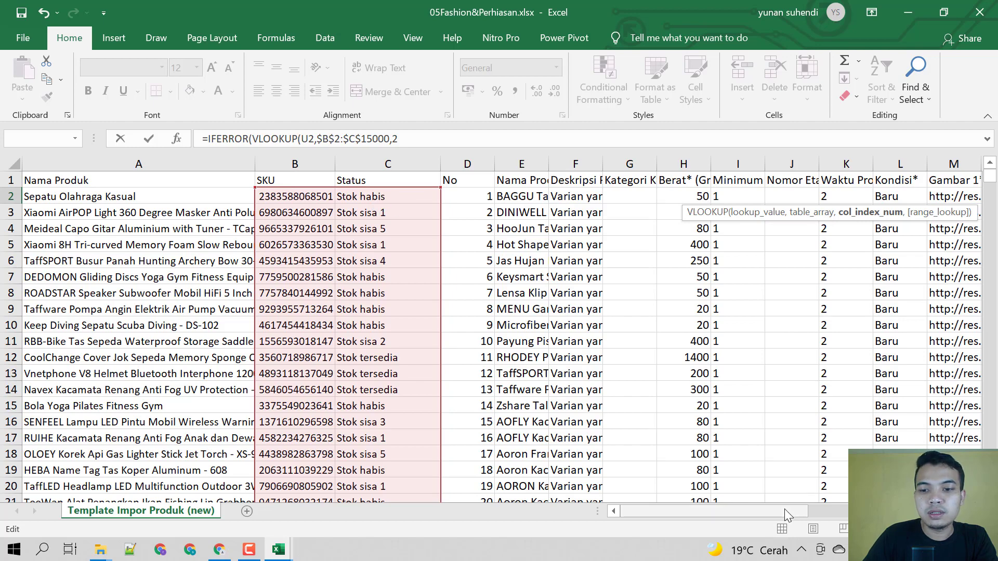
left_click_drag(784, 509, 935, 511)
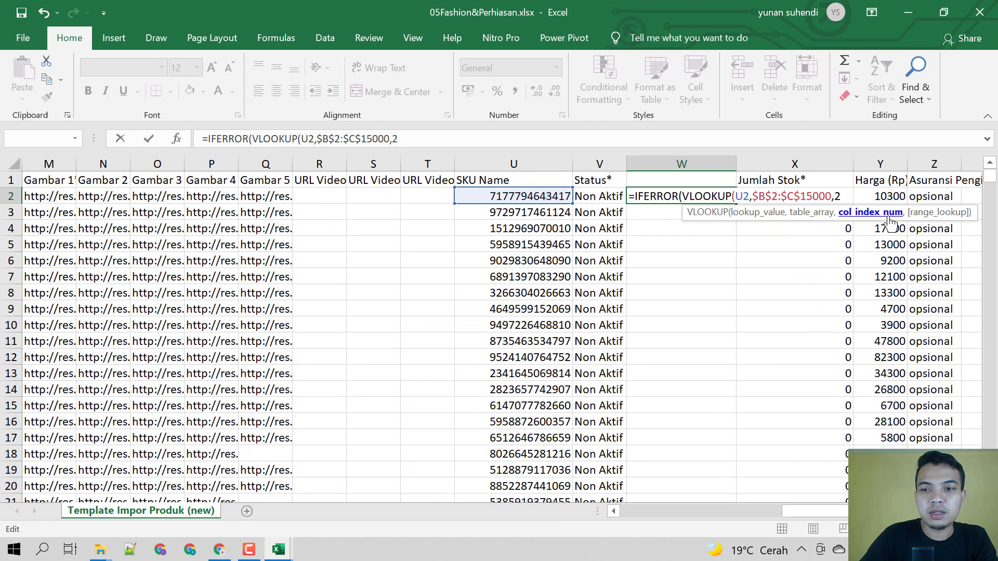
key("BackSpace")
type("2")
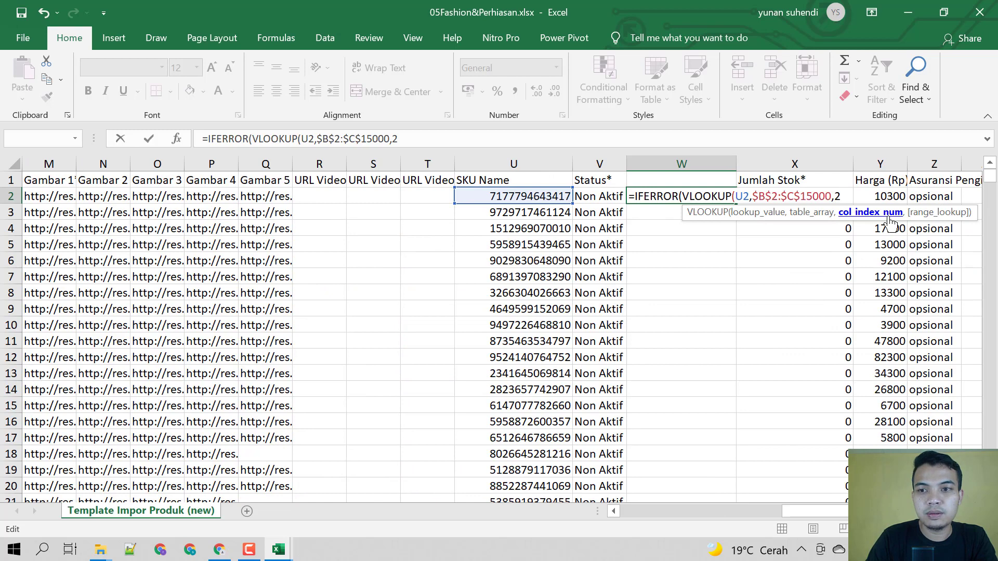
Step: Complete the W2 formula with VLOOKUP match type 0 and an empty string "" as the IFERROR fallback, and enter it
type(",")
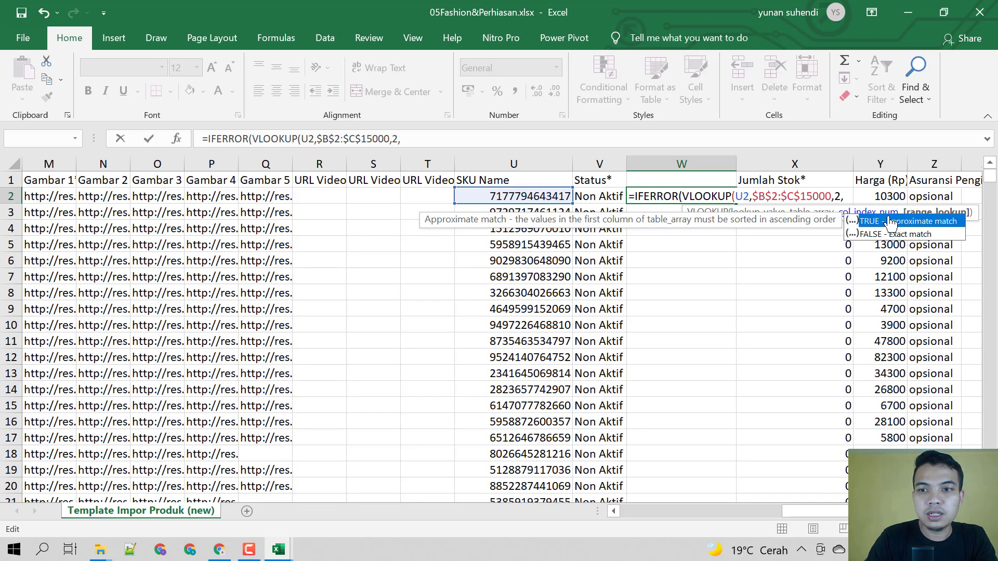
type("0,")
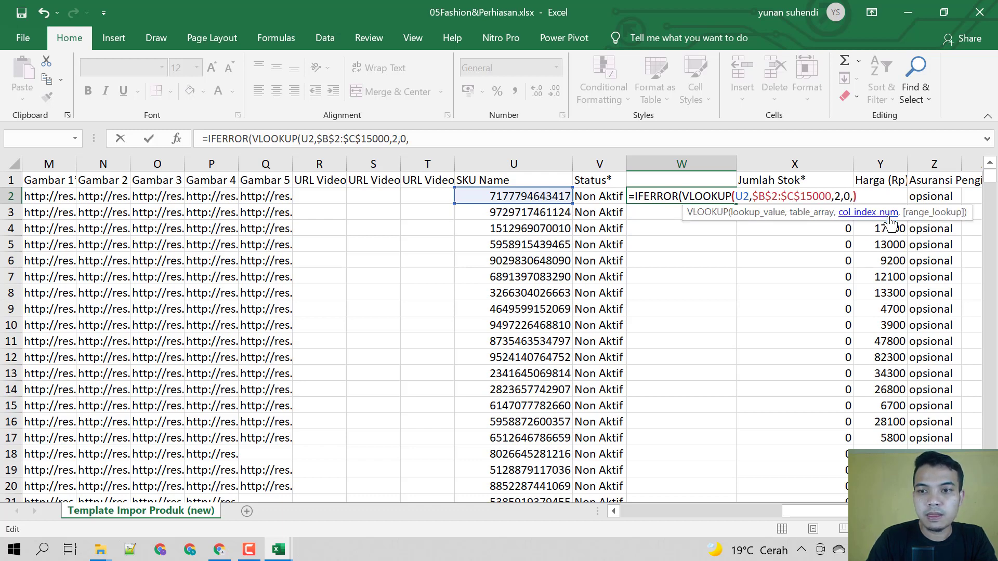
key("BackSpace")
type("),")
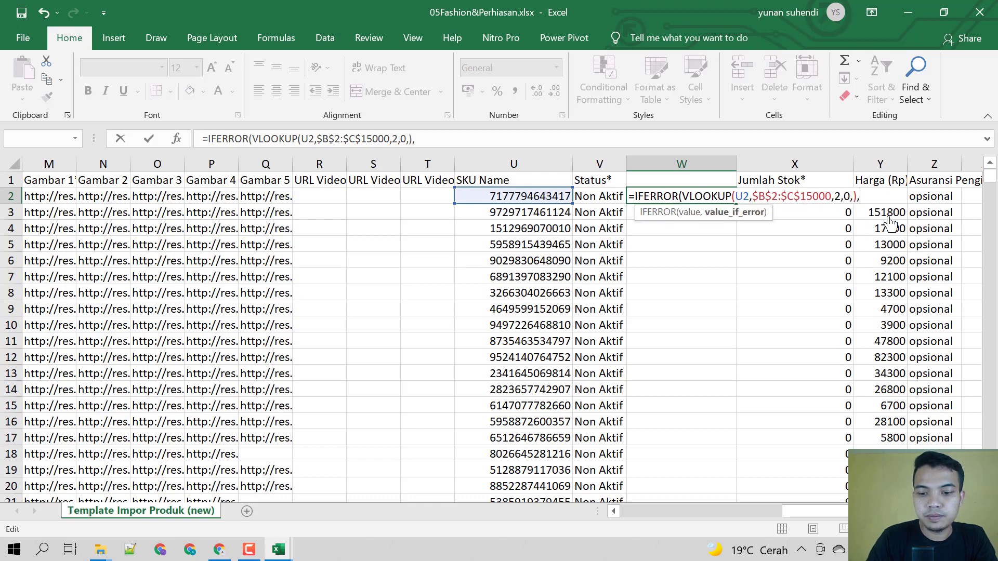
type("\"\")")
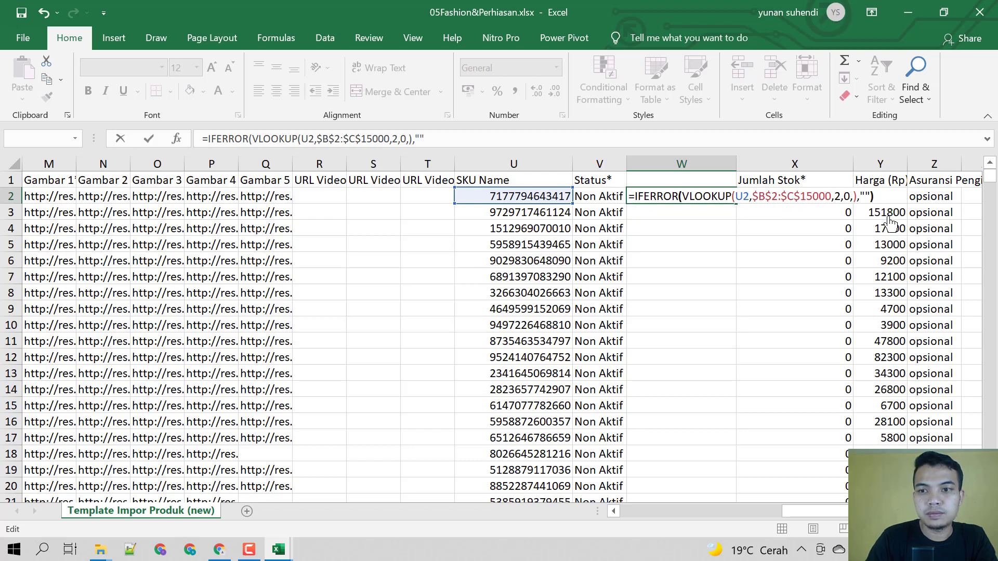
key("Return")
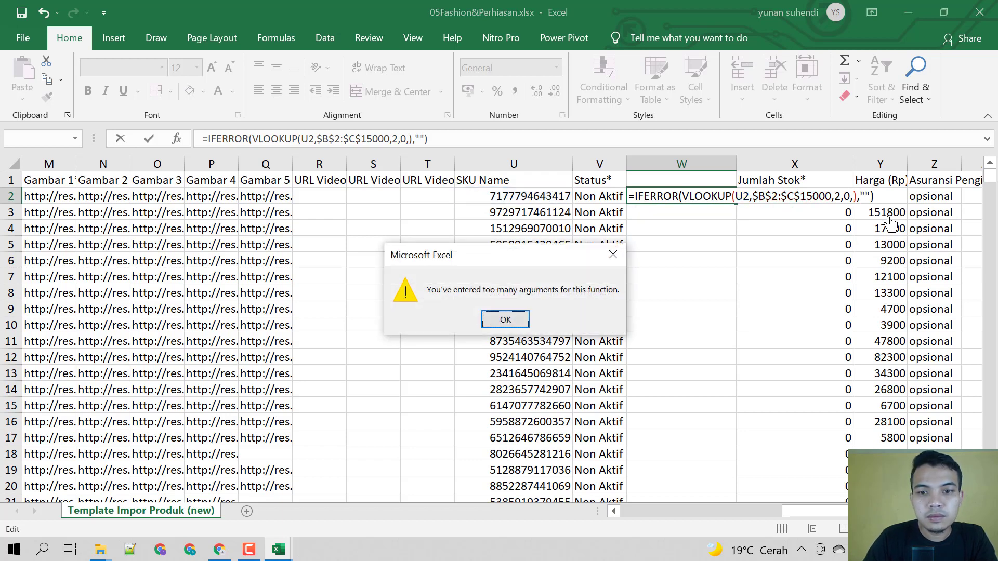
key("Return")
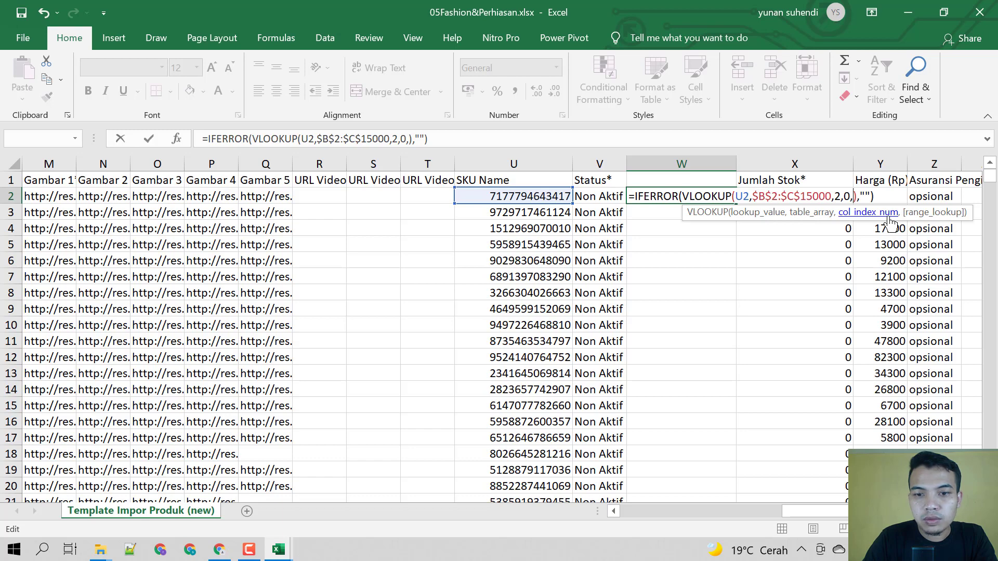
key("BackSpace")
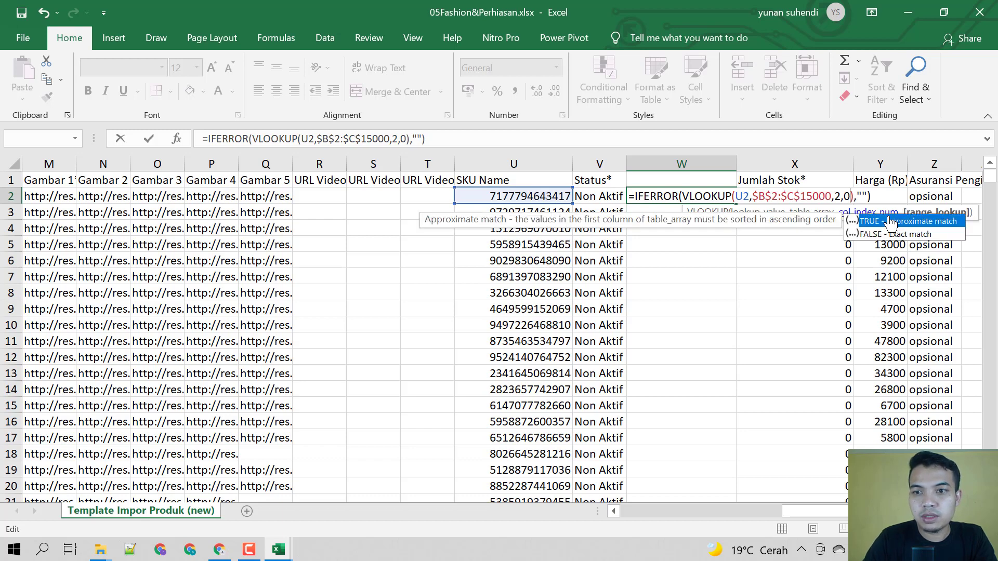
key("Return")
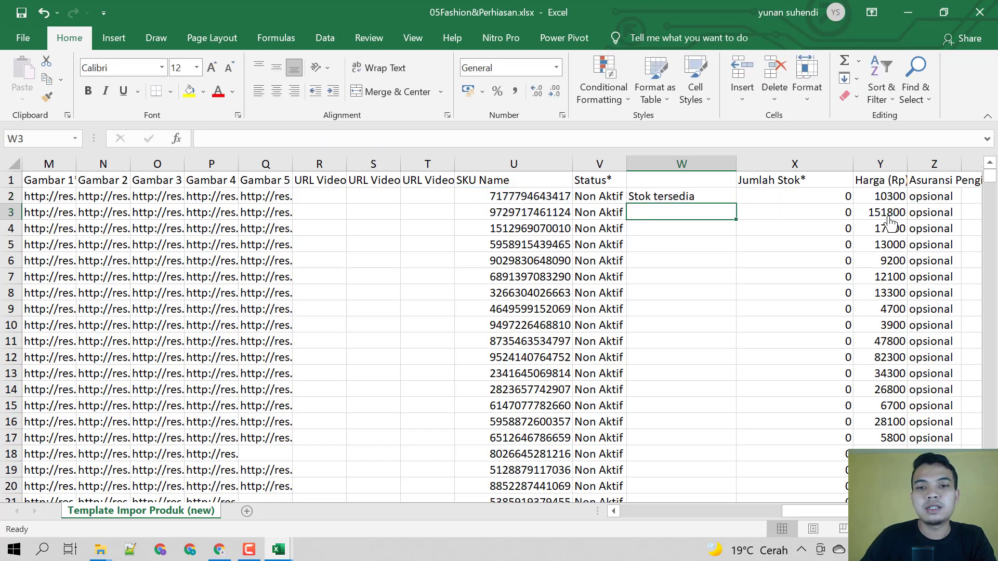
Step: Fill the W2 status formula down column W through the last product row, 979, and return to the first rows
left_click(711, 194)
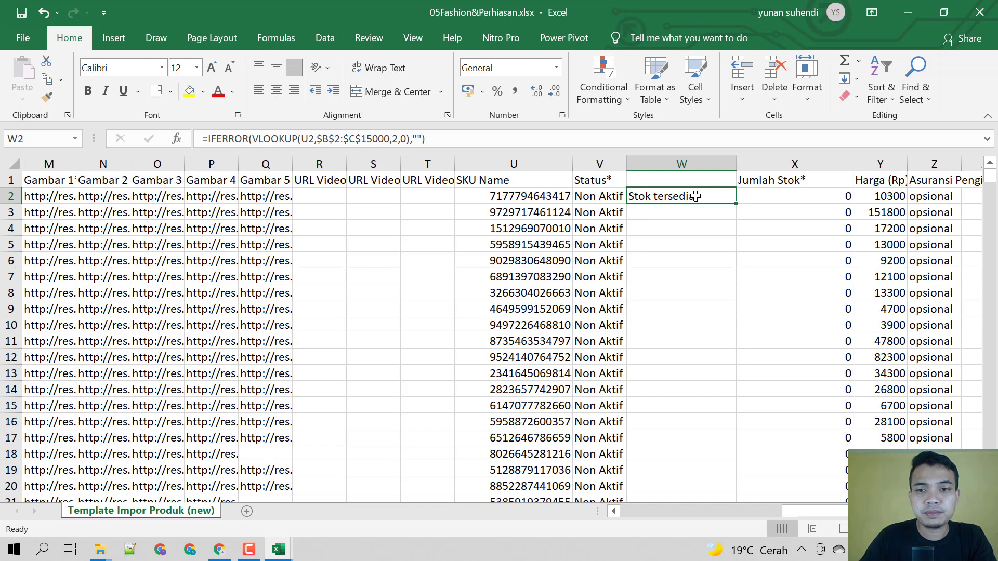
left_click(708, 225)
left_click(701, 197)
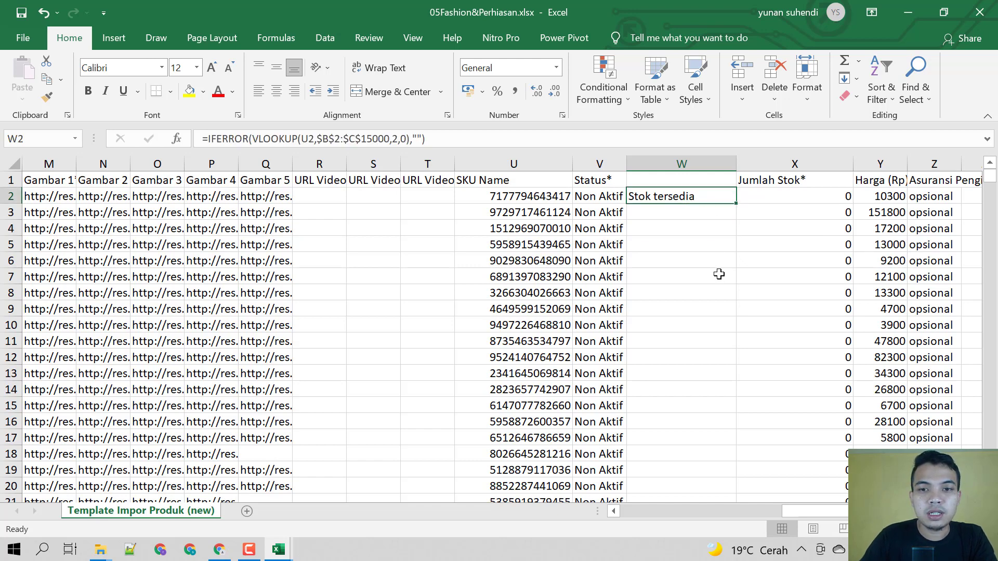
left_click_drag(736, 202, 692, 396)
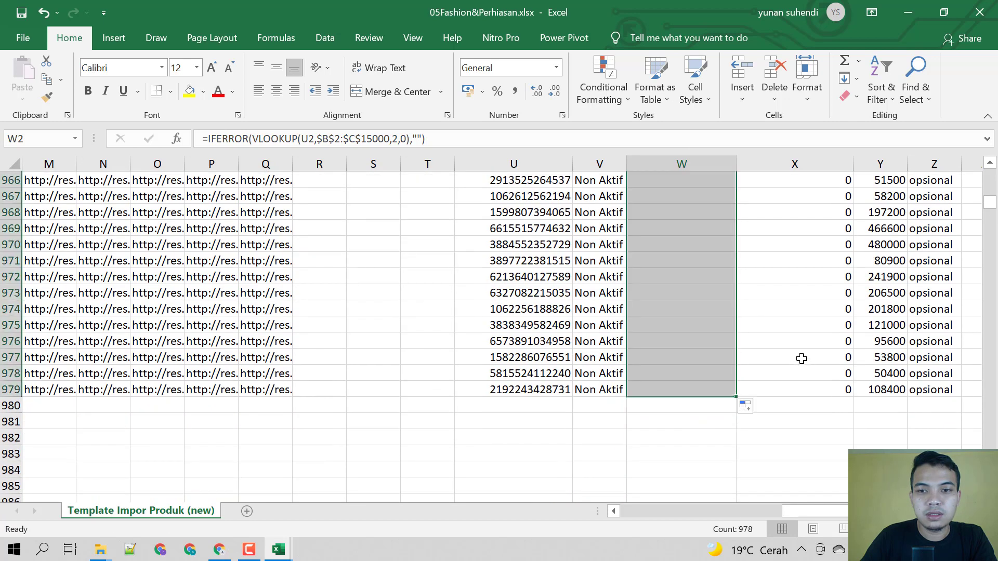
scroll(816, 336, "up", 6)
scroll(774, 298, "up", 15)
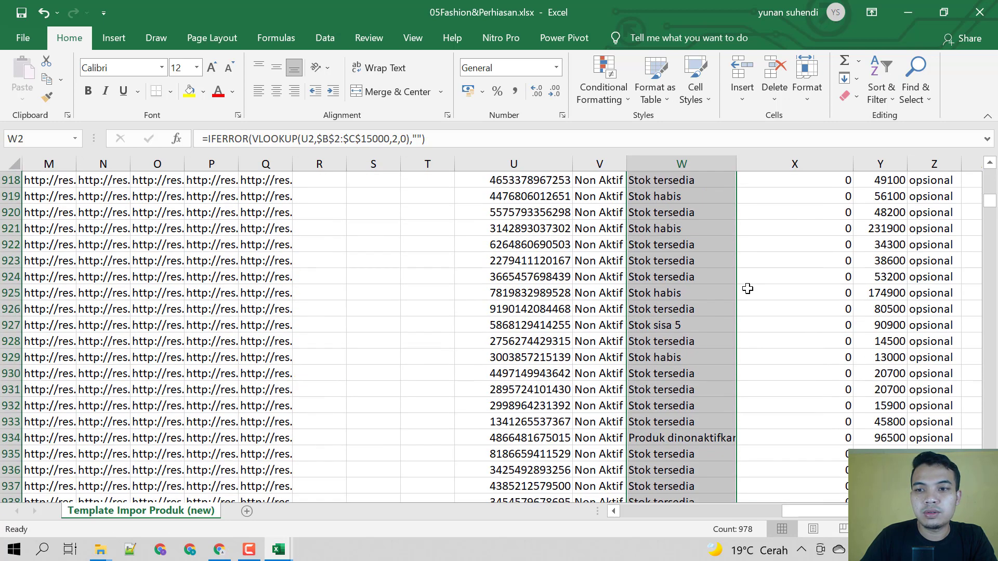
left_click_drag(991, 207, 991, 176)
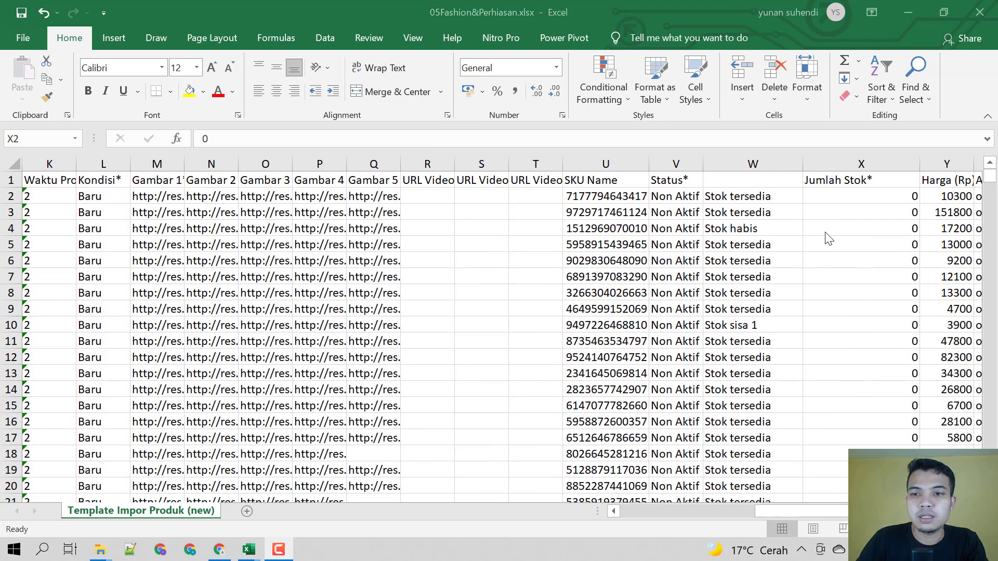
Step: Enter 100 as the Jumlah Stok for the first two products, in cells X2 and X3
left_click(826, 200)
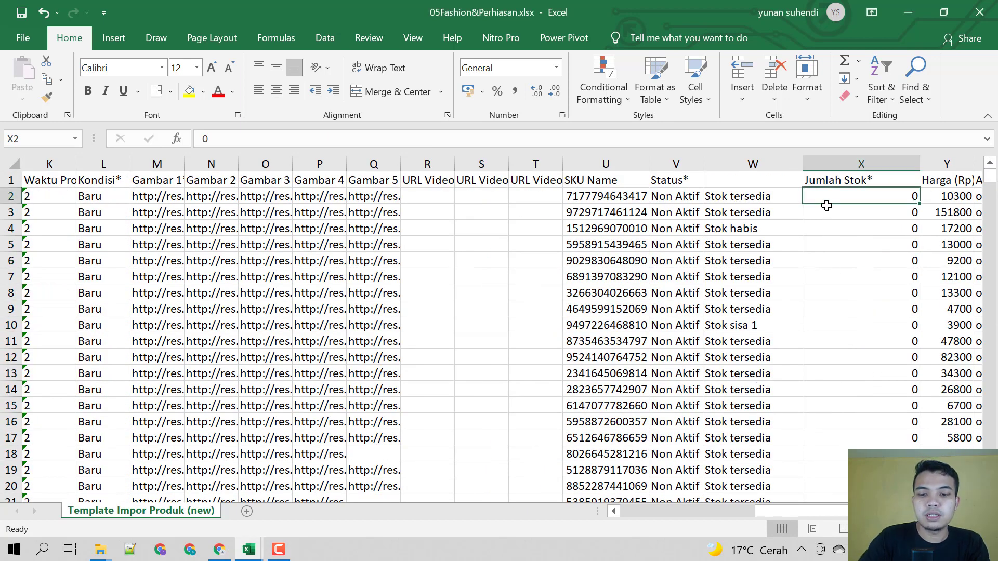
left_click(761, 193)
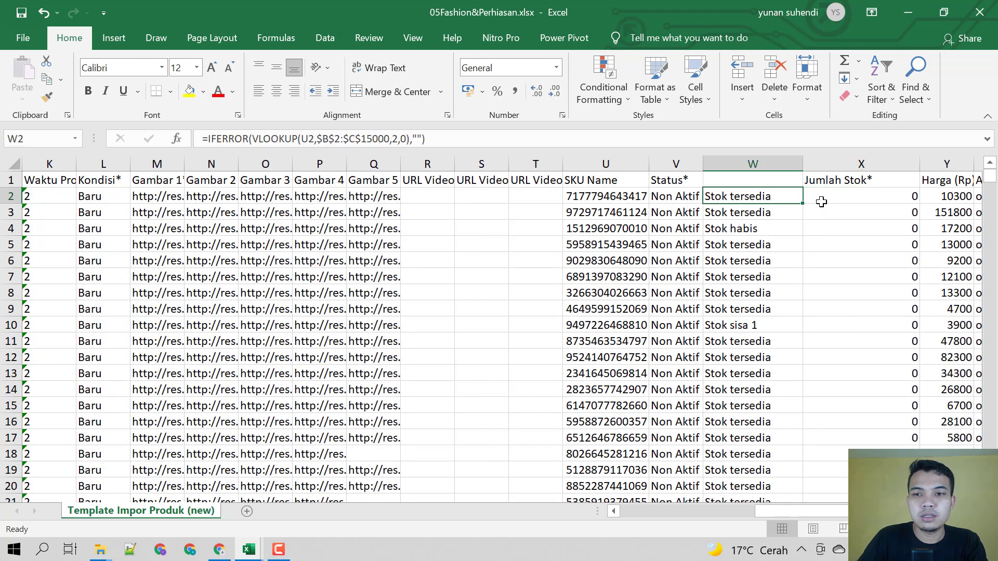
left_click(837, 193)
type("100")
key("Return")
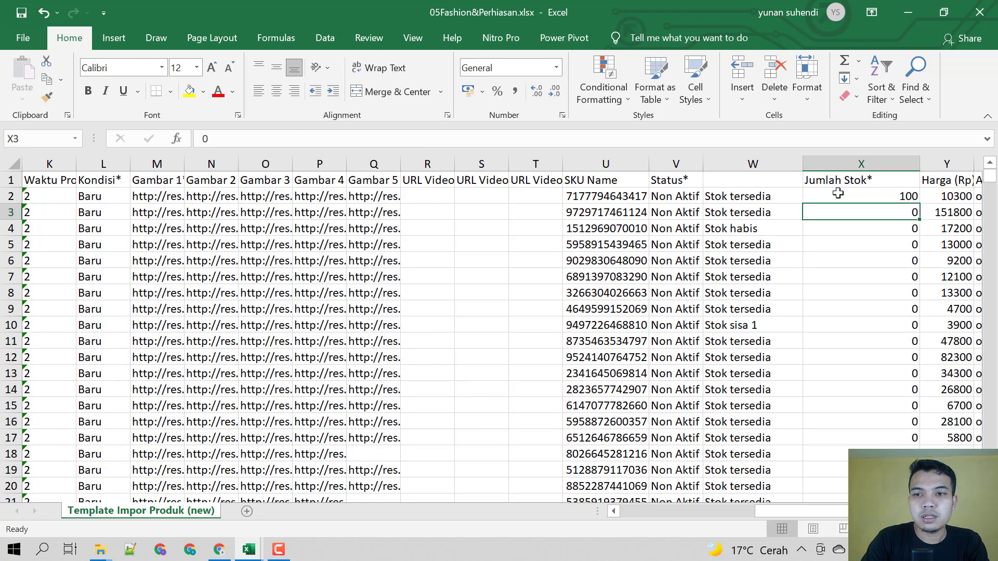
type("100")
key("Return")
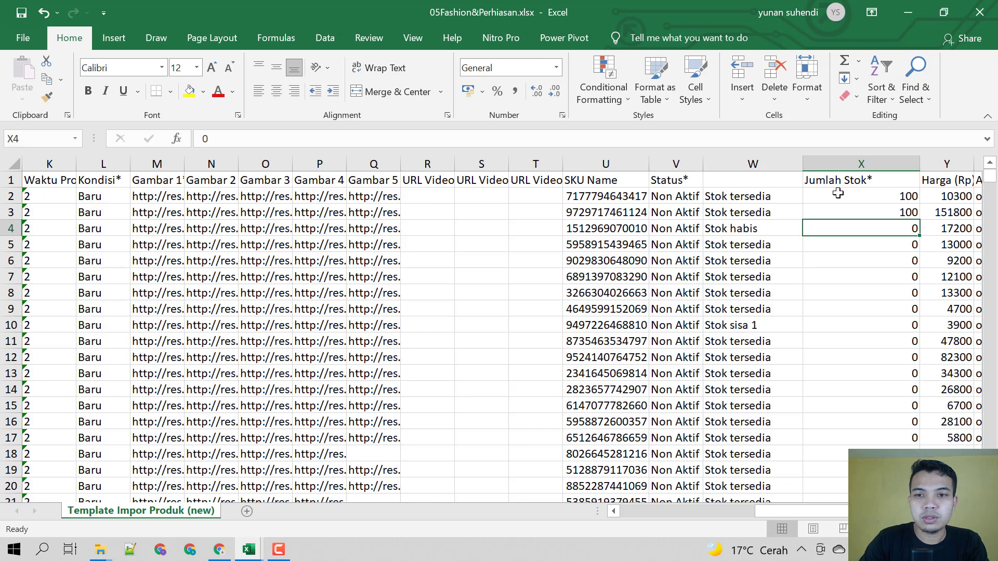
key("Down")
key("Down")
key("Down")
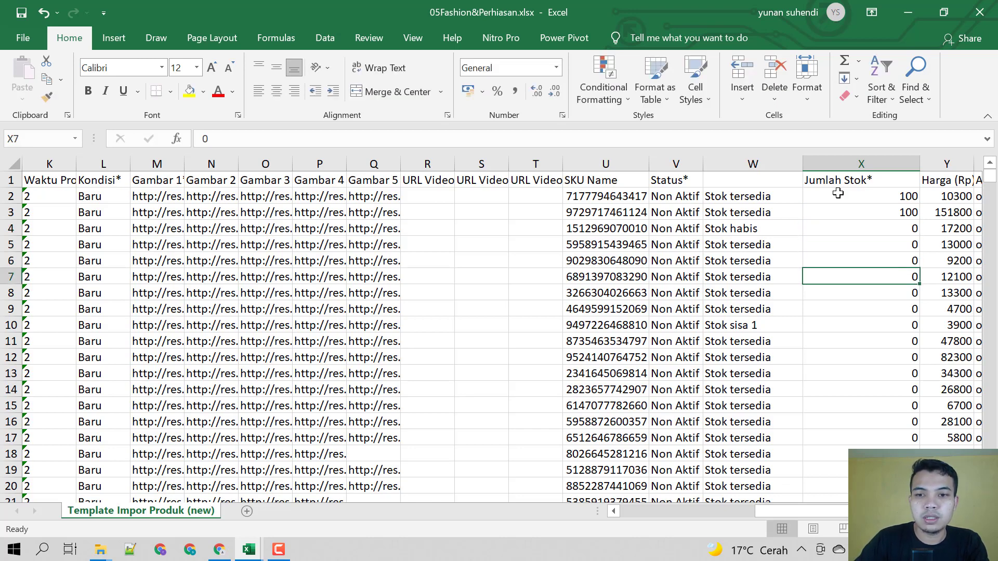
left_click(844, 324)
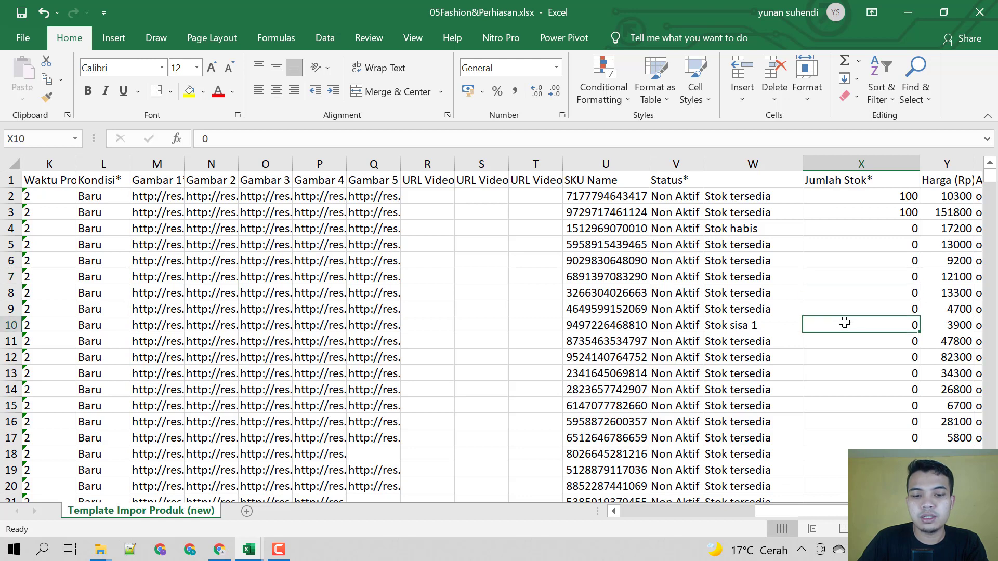
left_click(771, 326)
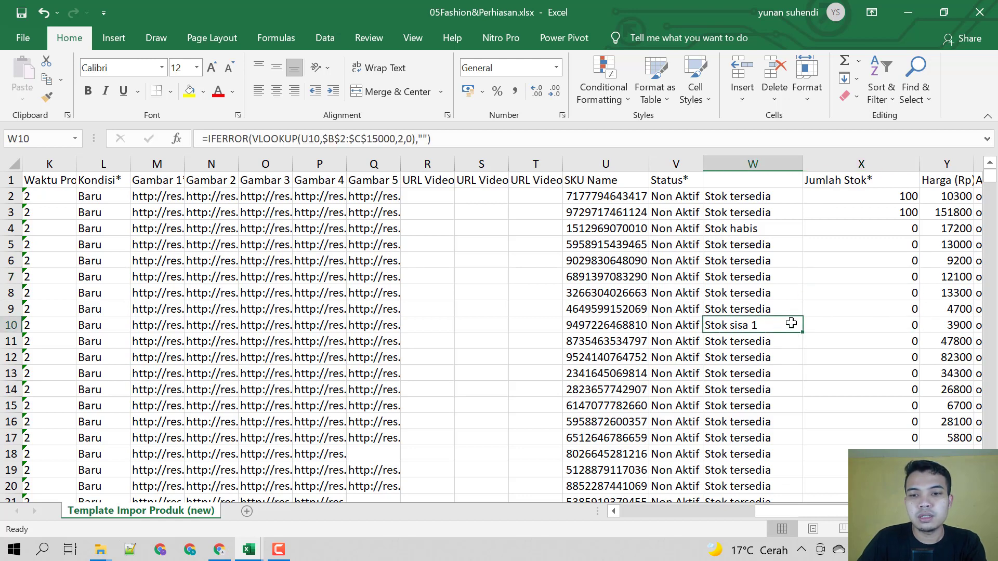
left_click(840, 318)
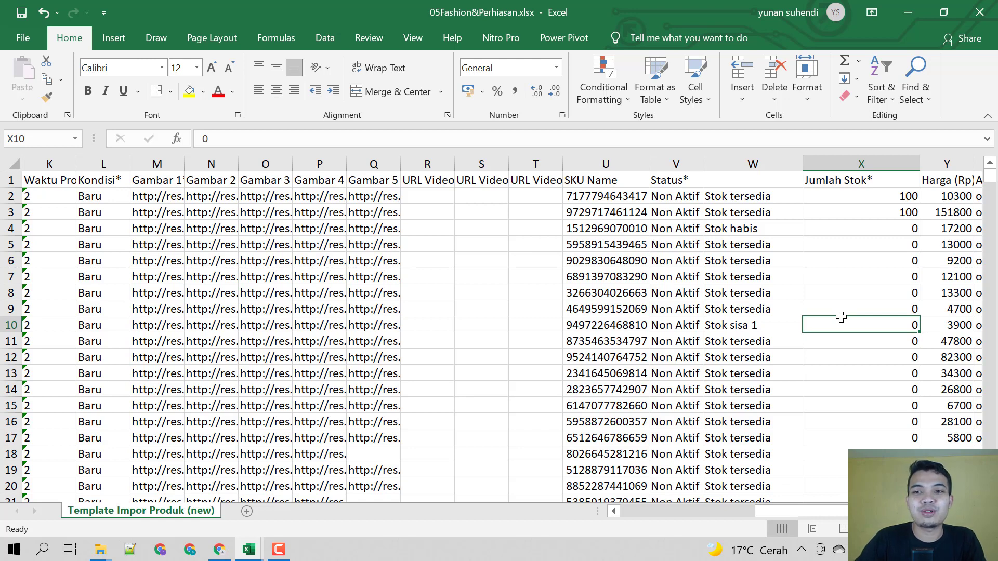
Step: Clear the Jumlah Stok values in cells X2 and X3
left_click(886, 196)
key("BackSpace")
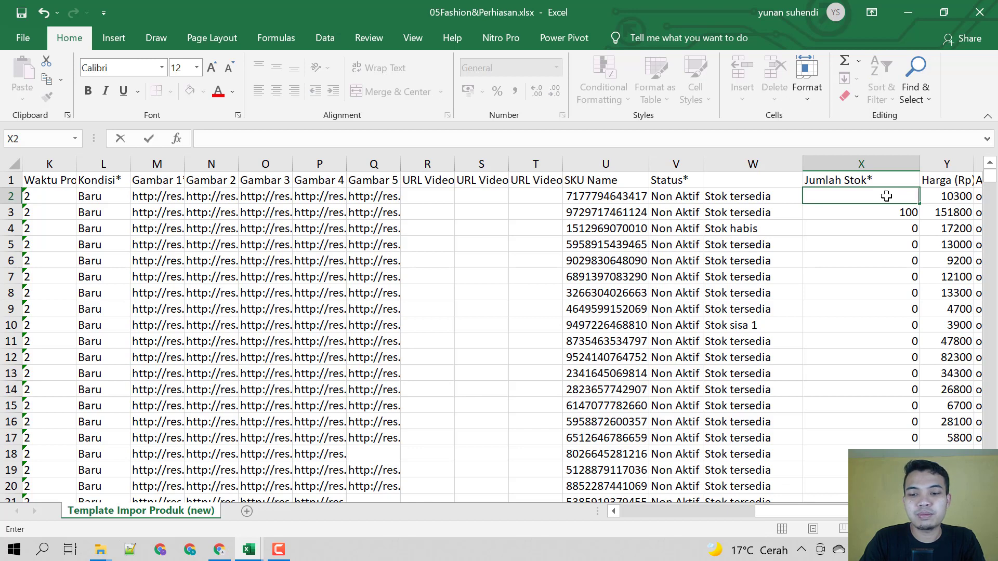
left_click(888, 214)
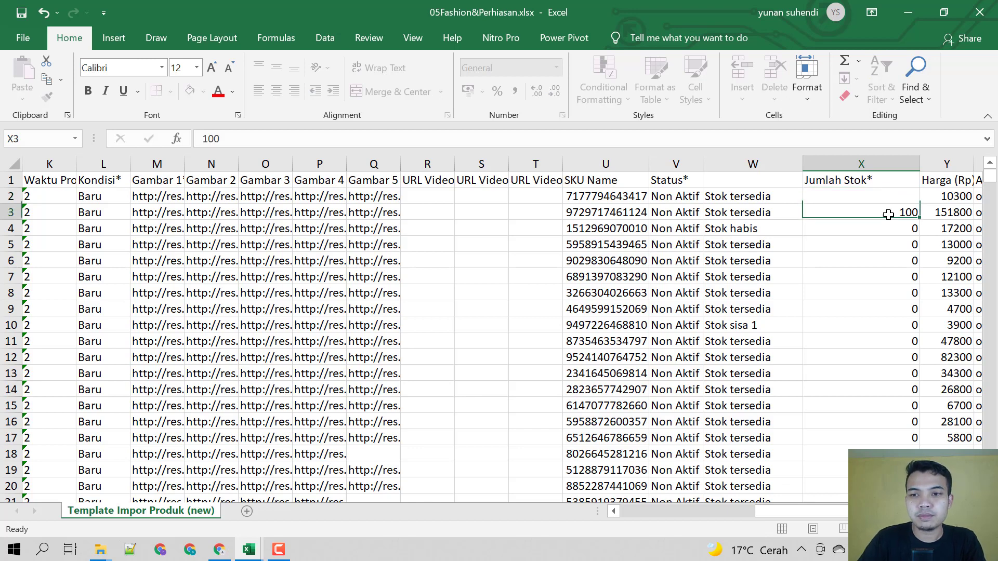
key("BackSpace")
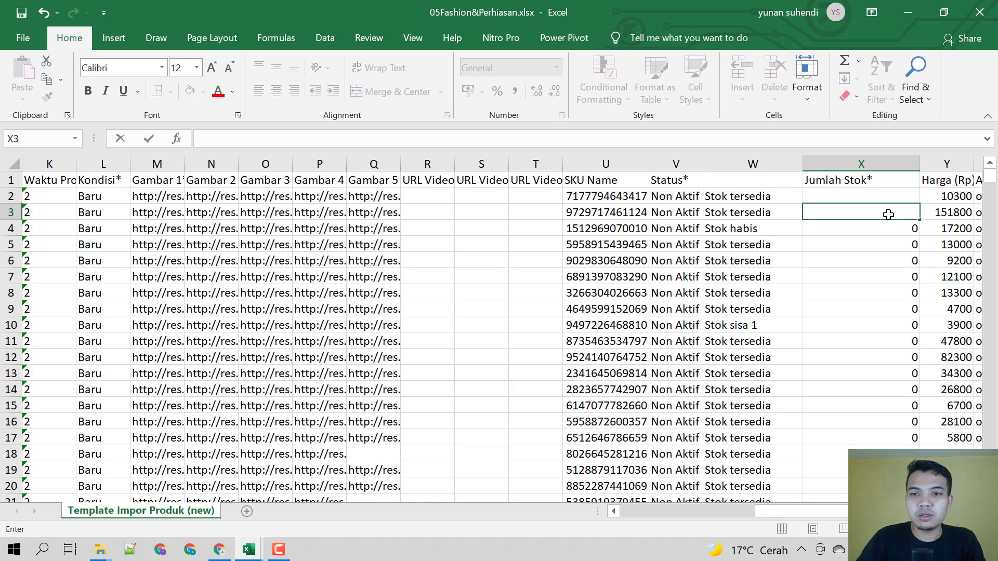
key("Return")
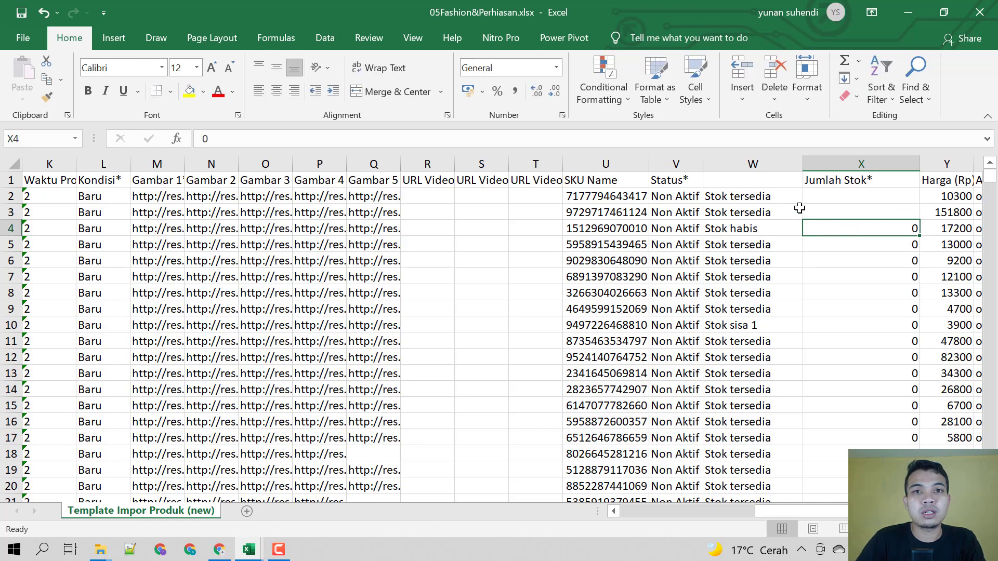
Step: Begin an IF formula in Jumlah Stok cell X2 with status cell W2 at the start of its logical test
left_click(852, 183)
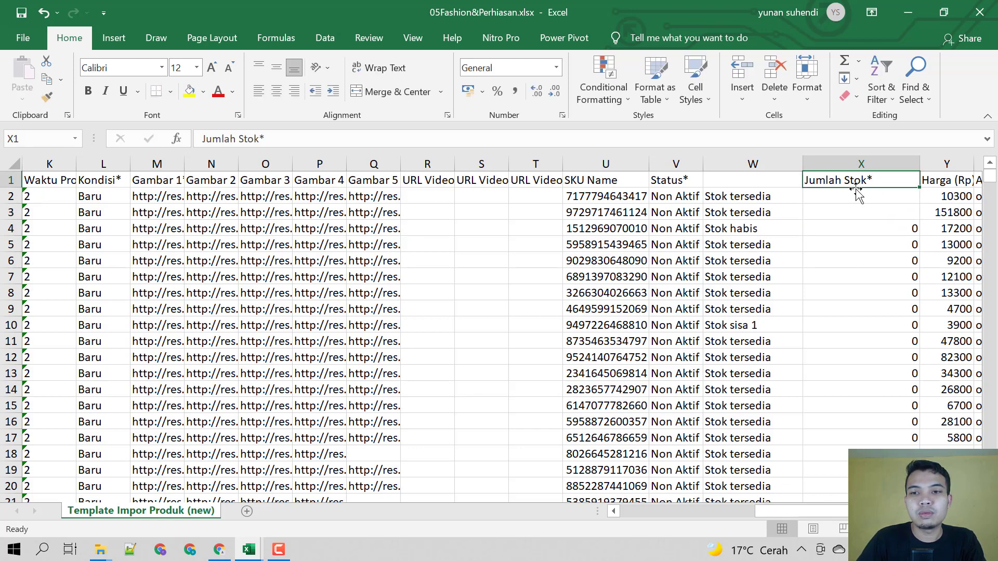
left_click(855, 192)
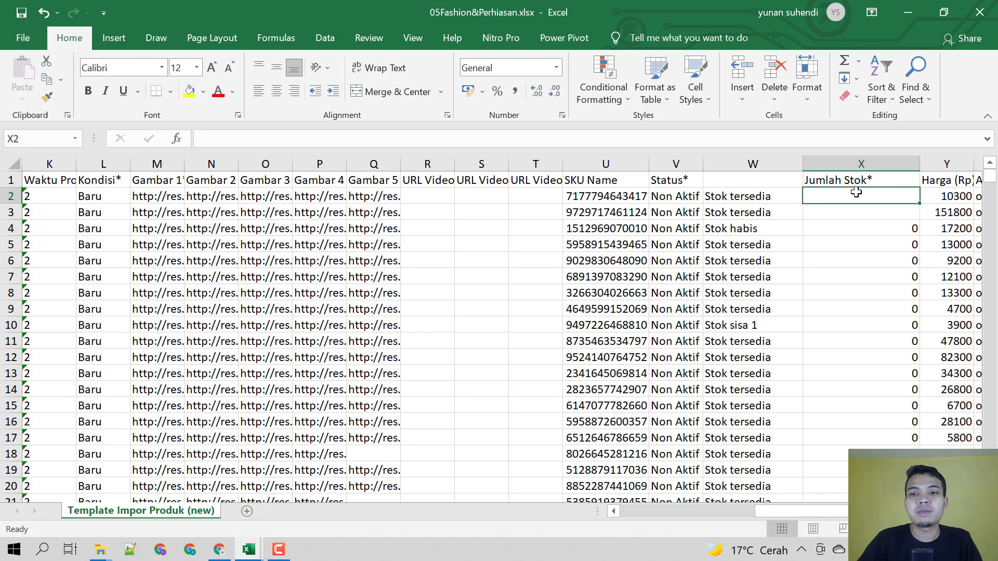
type("=")
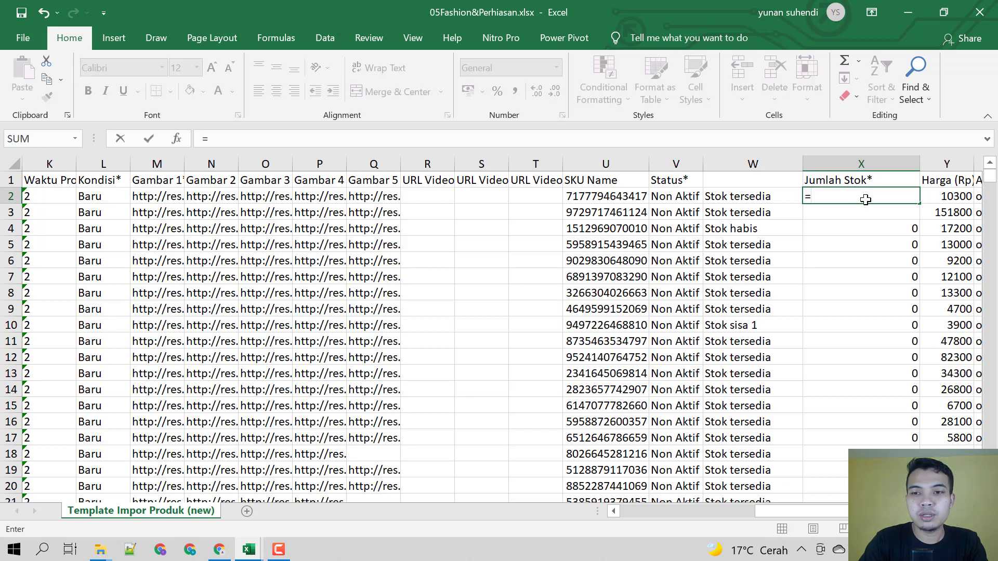
type("IF")
key("BackSpace")
key("BackSpace")
type("OF")
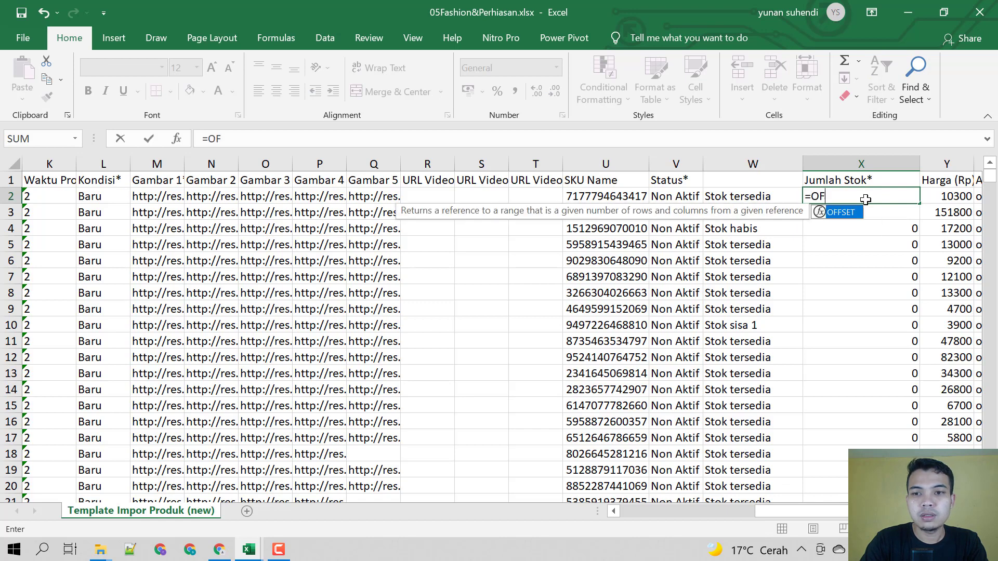
key("BackSpace")
key("BackSpace")
type("IF(")
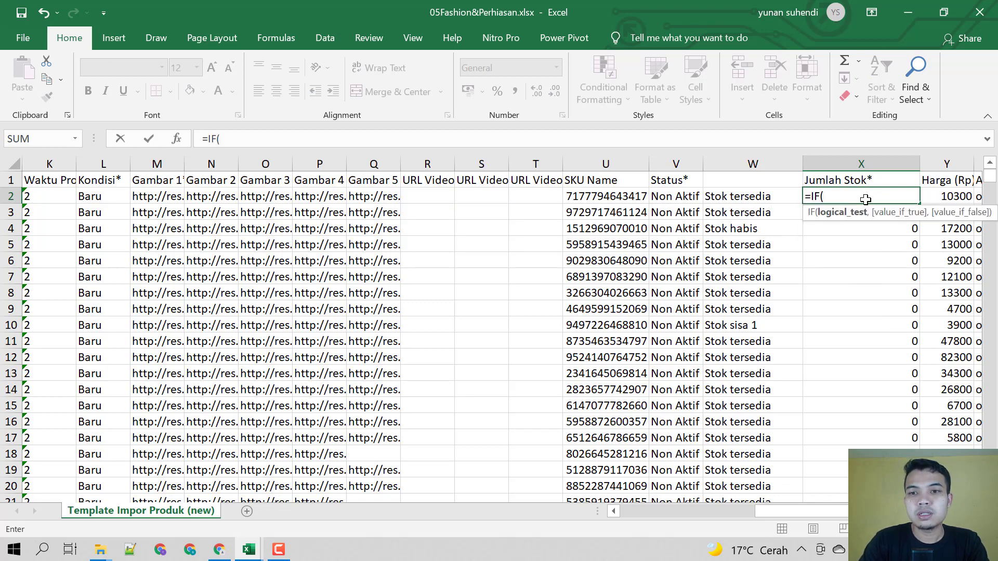
type("WE")
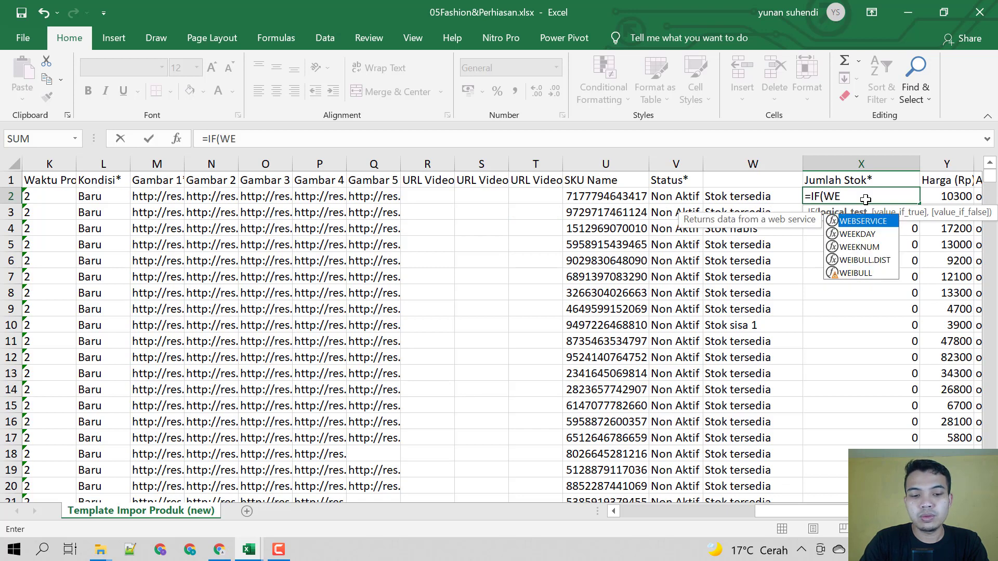
key("BackSpace")
type("2")
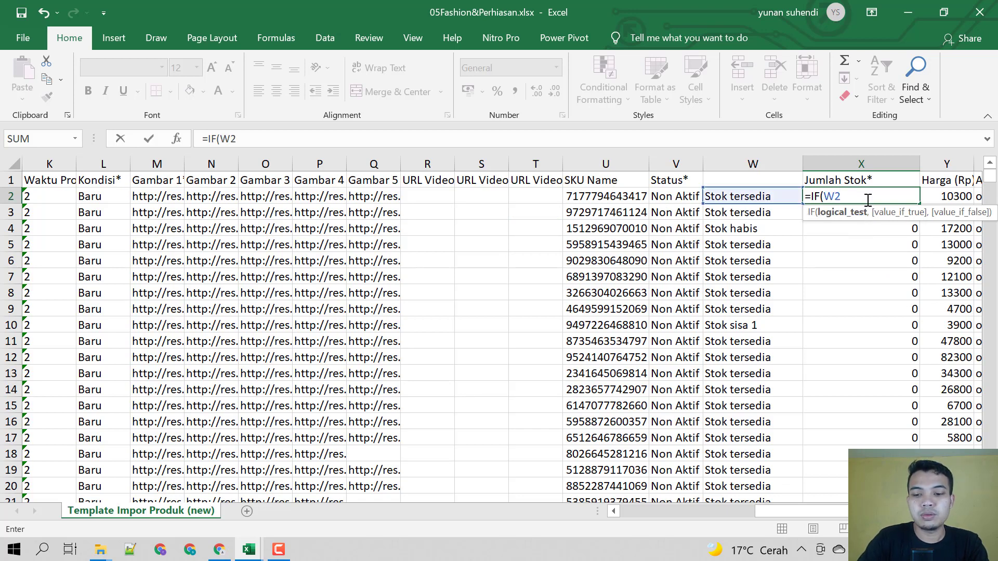
Step: Complete the first condition of the X2 IF formula so that W2="Stok tersedia" returns 100
left_click(773, 196)
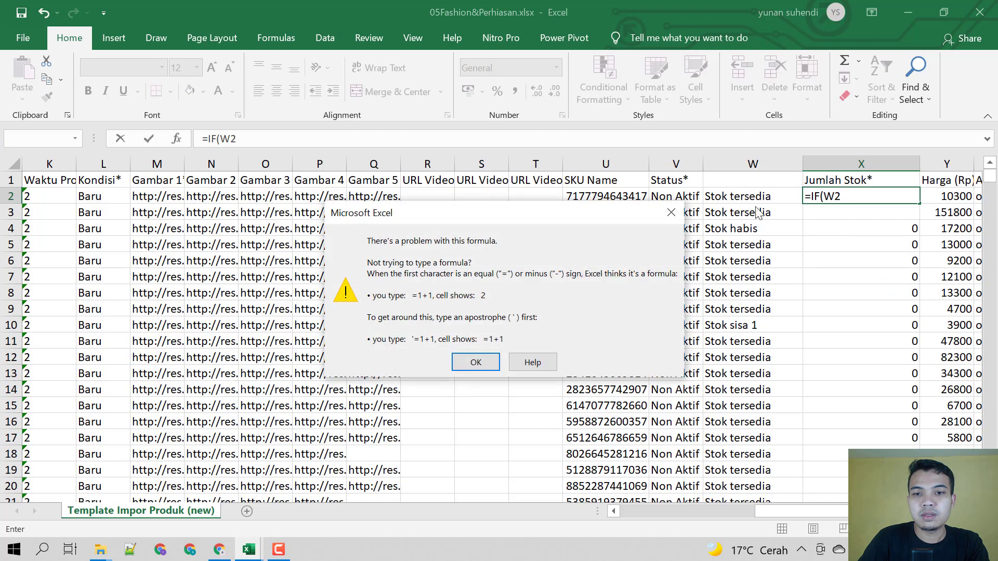
left_click(670, 213)
left_click(853, 196)
type("=")
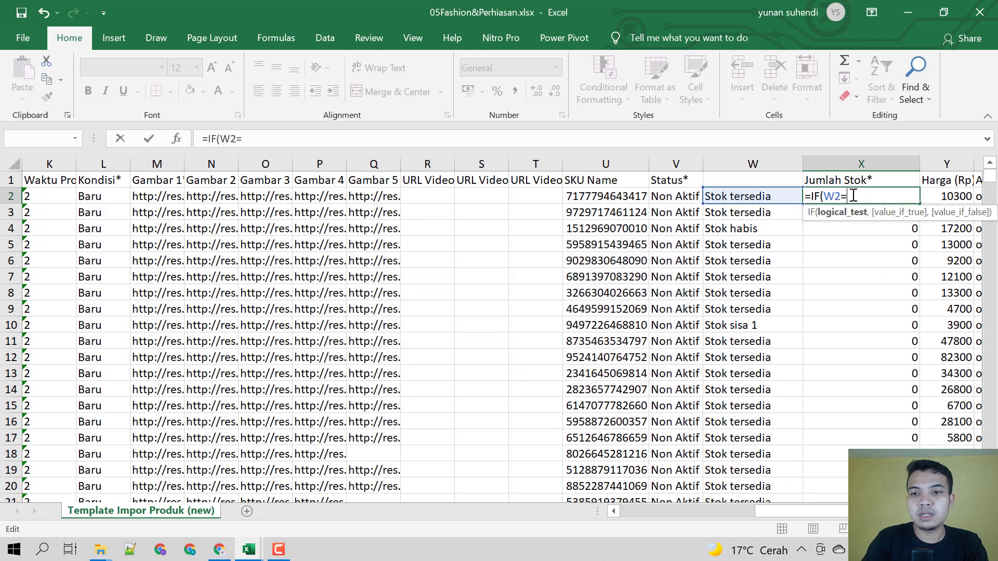
type("\"")
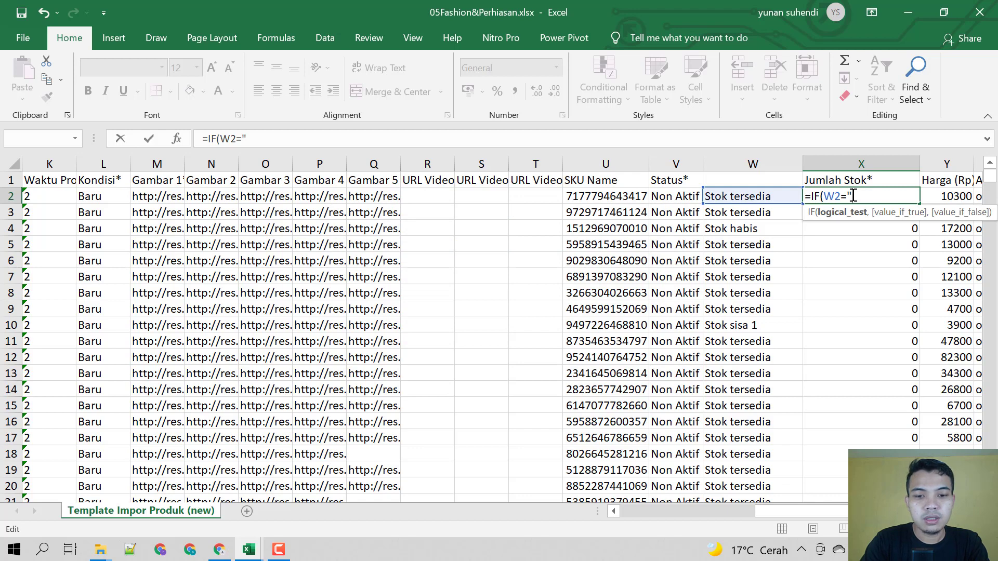
type("St")
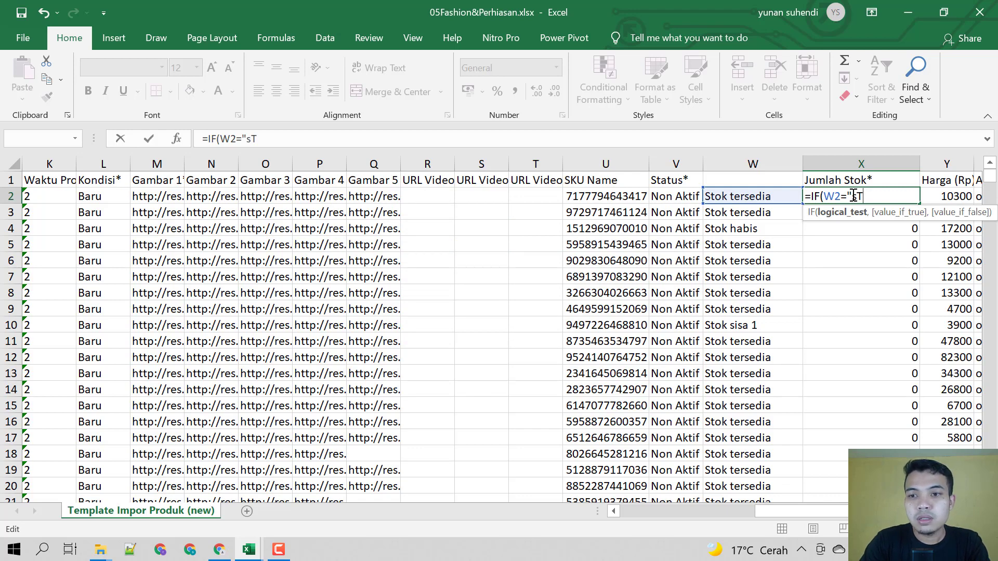
key("BackSpace")
key("BackSpace")
type("Stok")
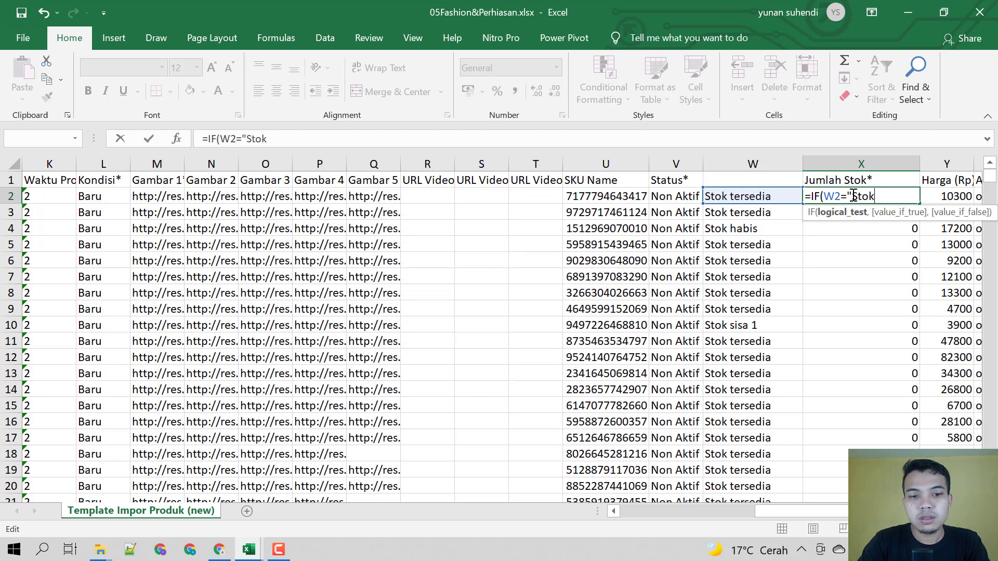
type(" tersedia\"")
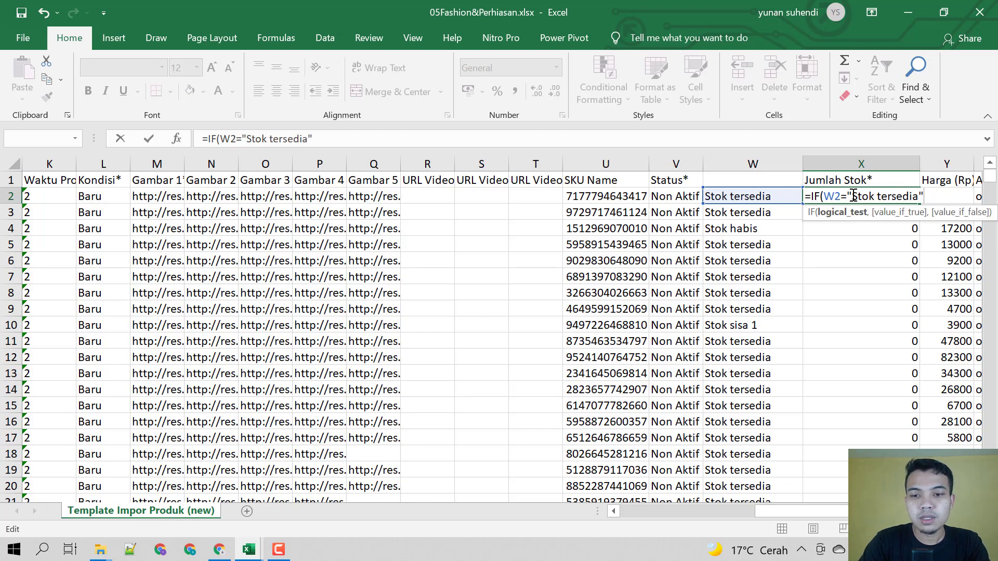
type(",")
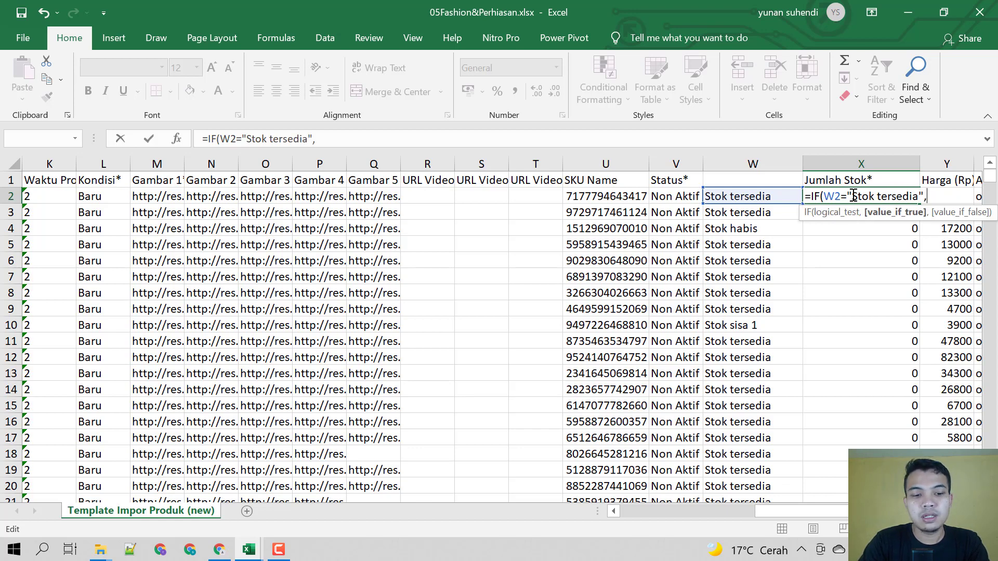
type("100")
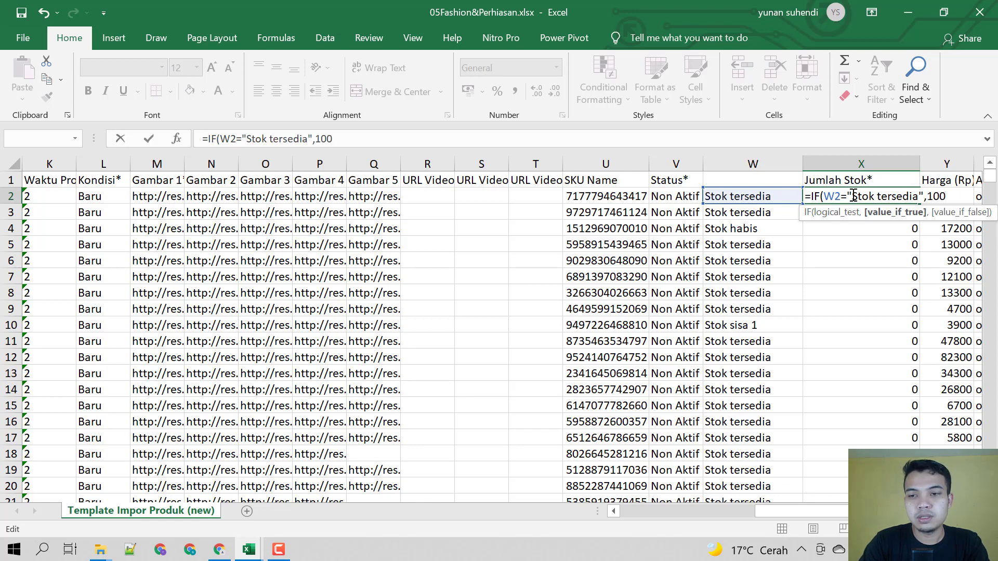
Step: Add a nested IF to the X2 formula that tests W2 for Stok sisa 5 and returns 5
type(",")
type("IF")
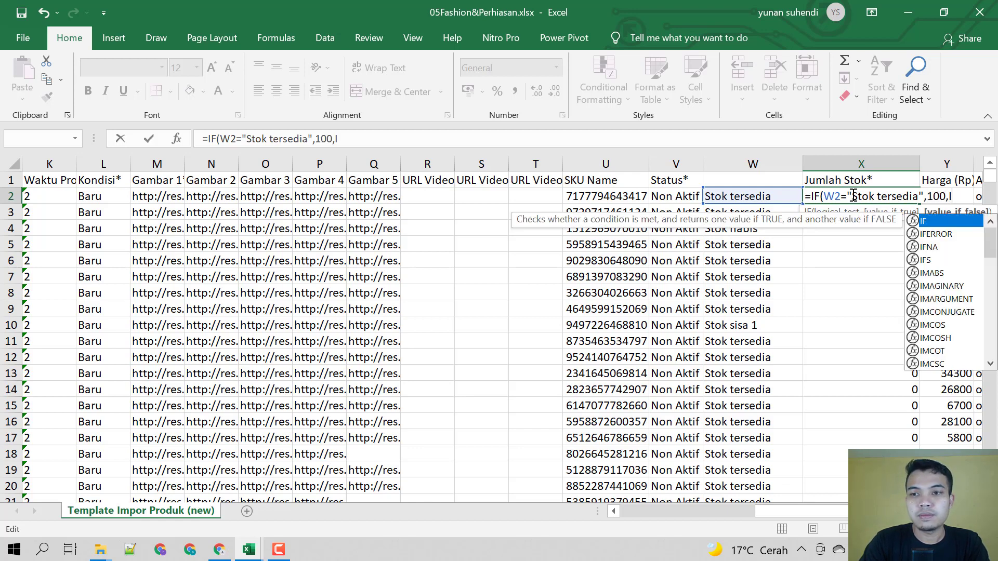
type("(")
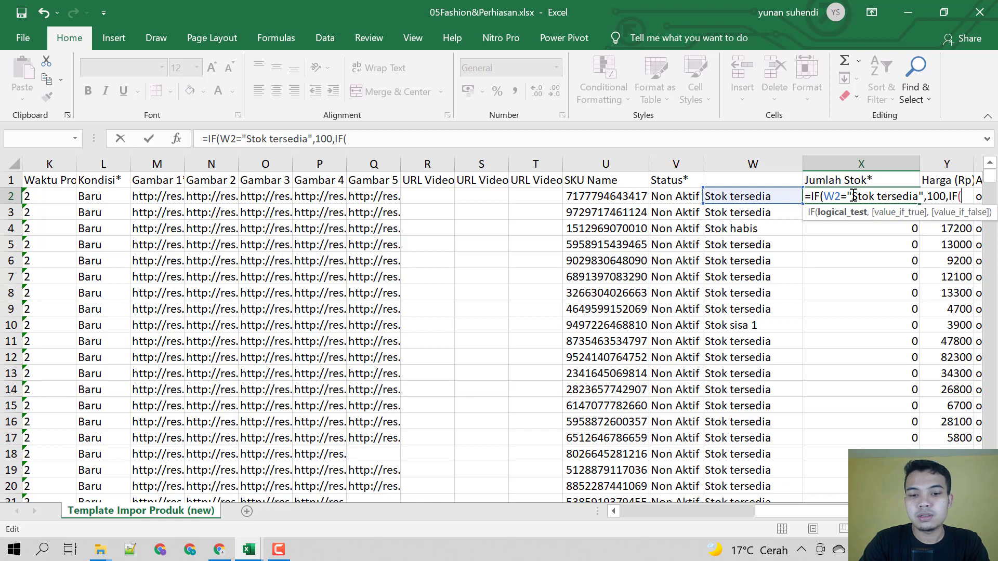
type("W2,")
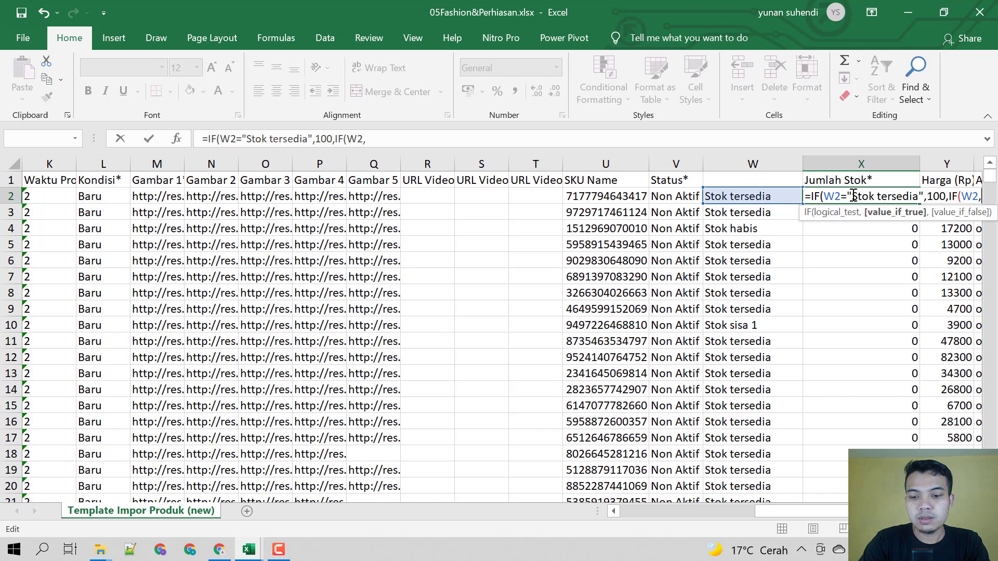
key("BackSpace")
type("=")
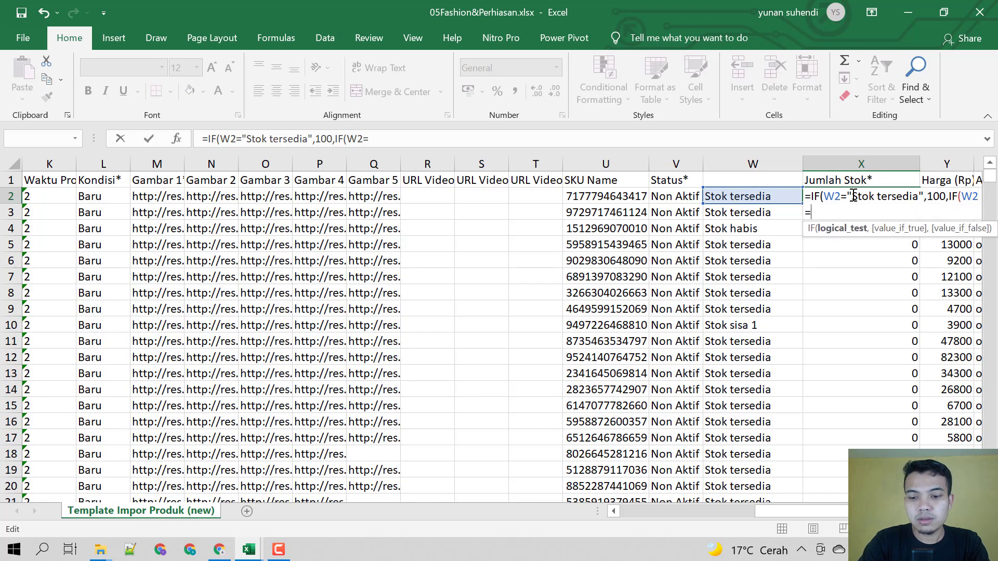
type("\"")
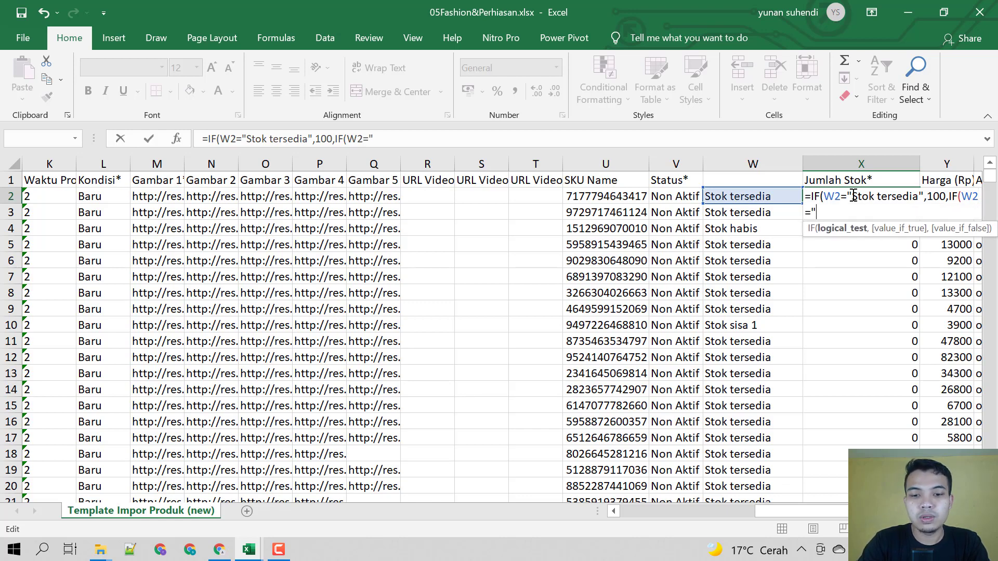
type("St")
key("BackSpace")
key("BackSpace")
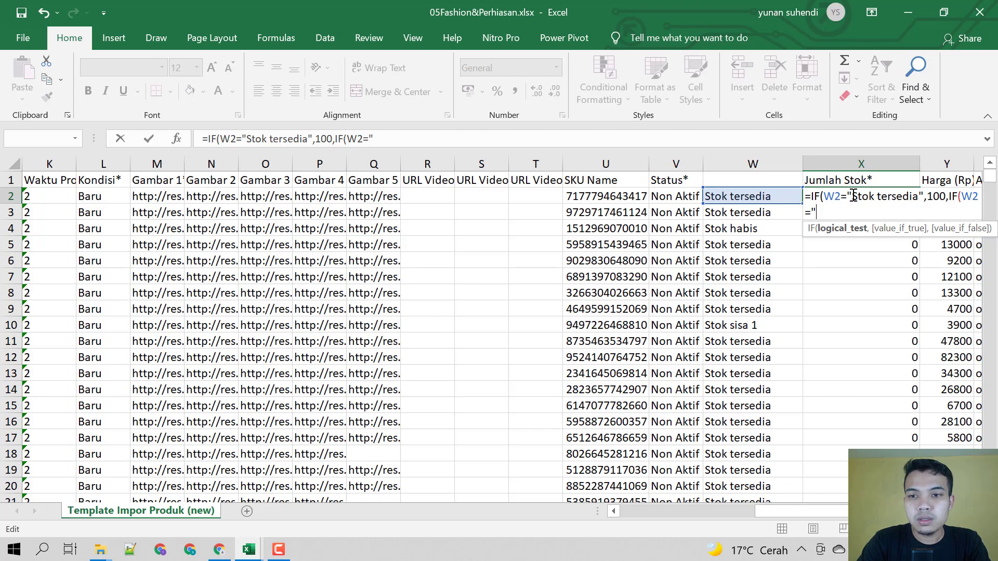
type("Stok sisa")
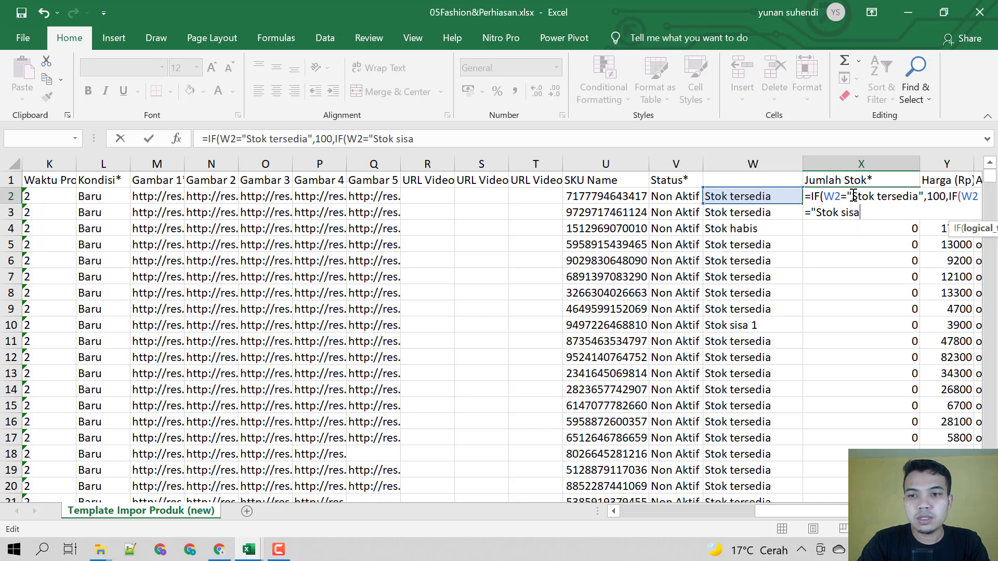
type(" 5")
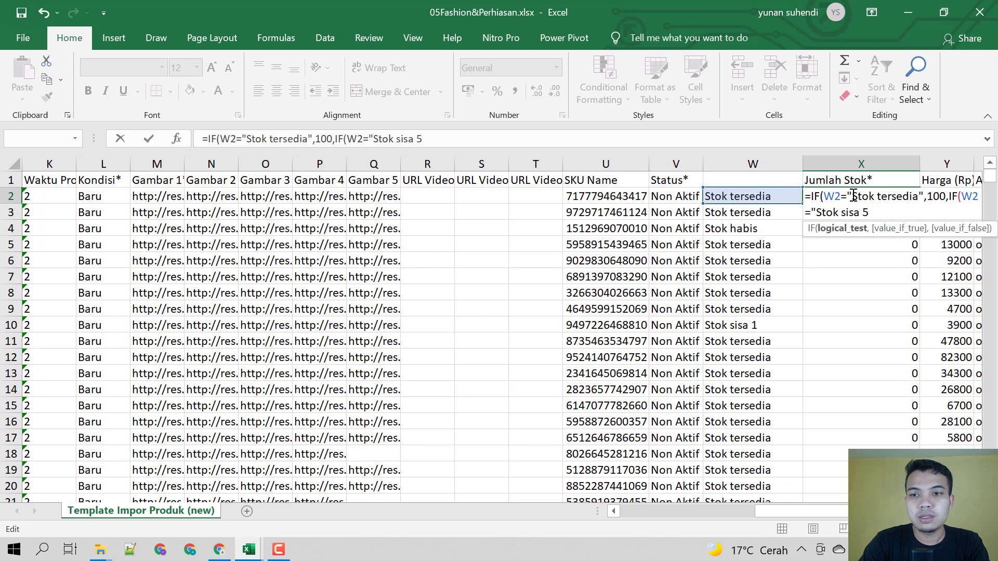
type(",")
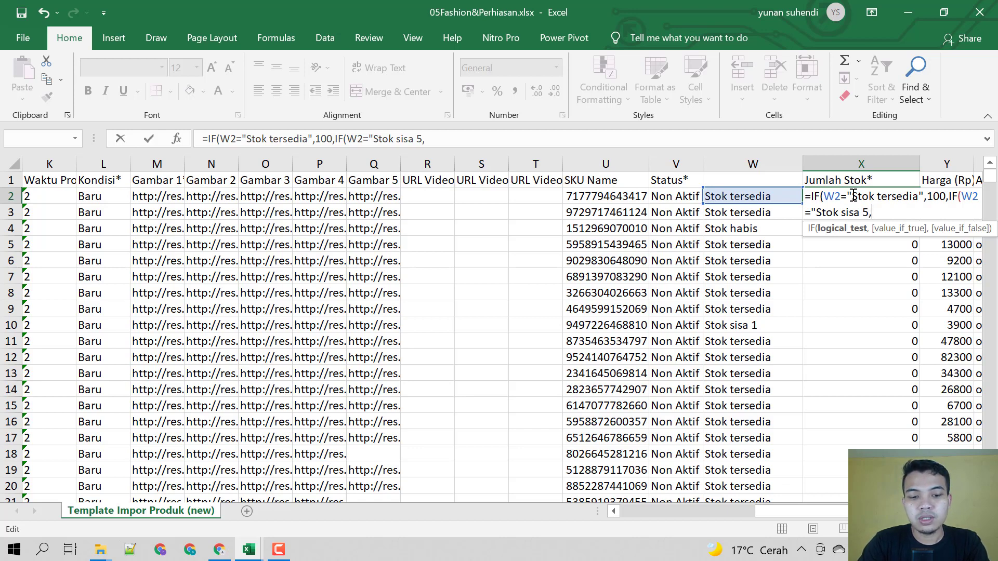
type("5,IF")
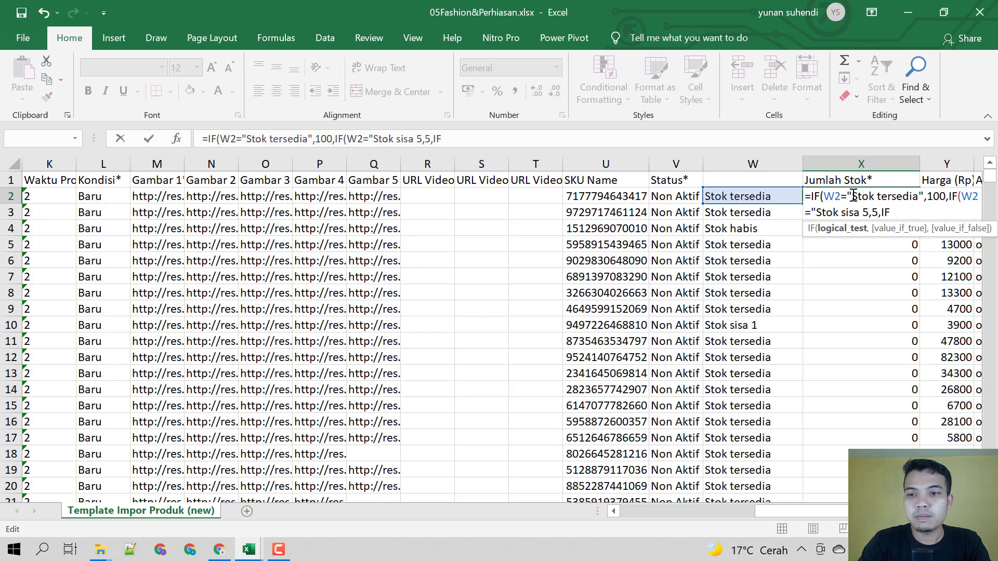
Step: Set the third IF in the X2 formula to return 4 when W2="Stok sisa 4"
type("(W2")
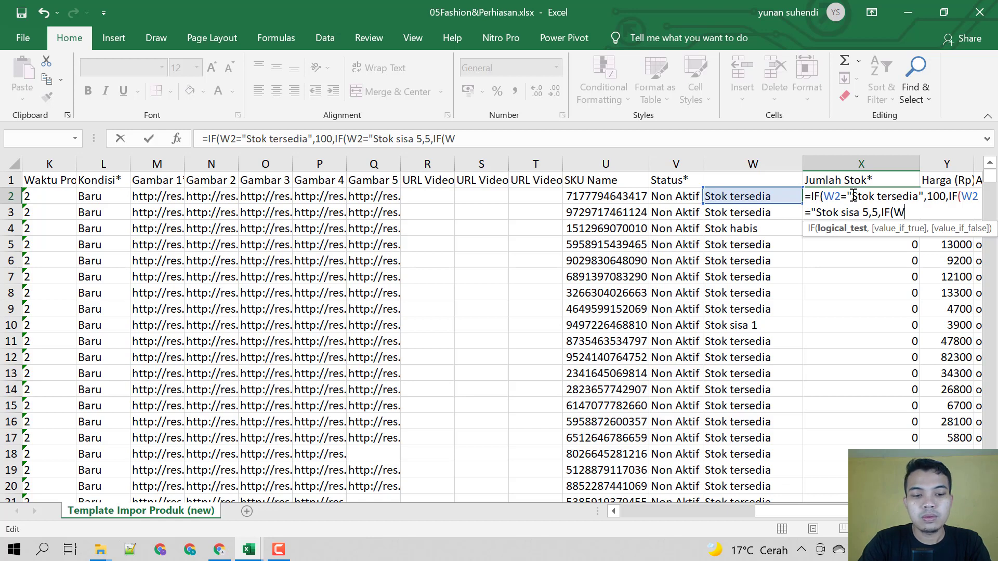
type("=\"")
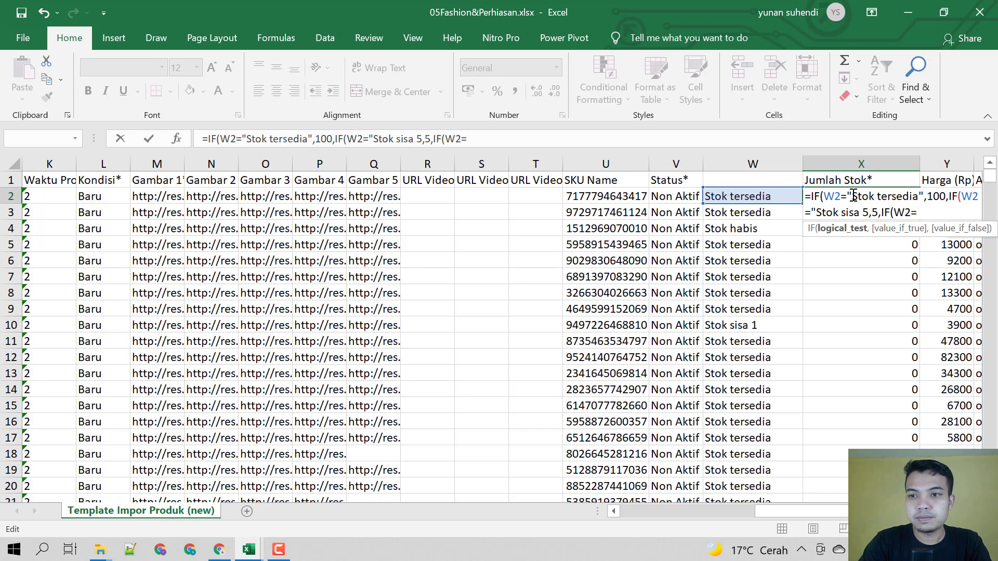
type("s")
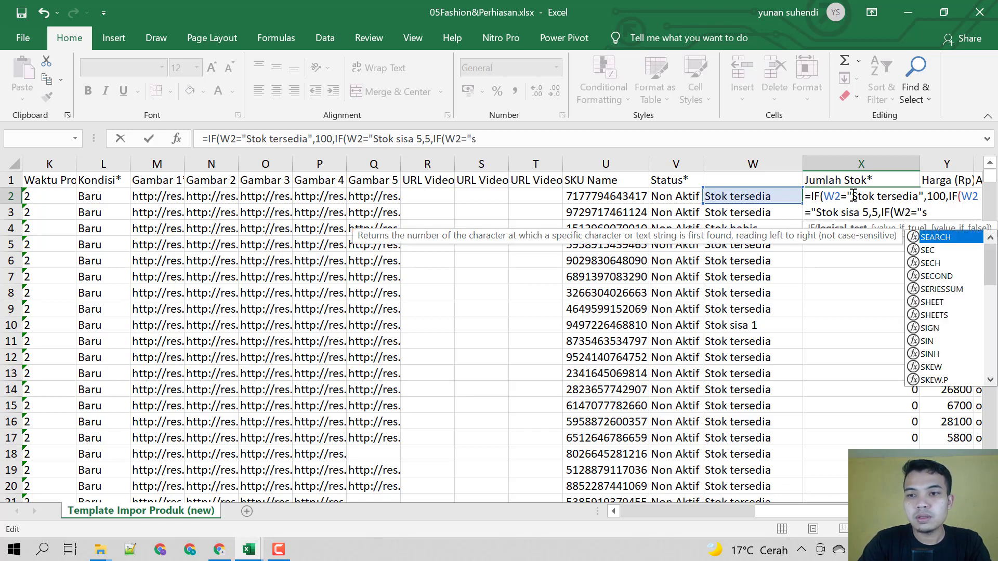
key("BackSpace")
type("Stok S")
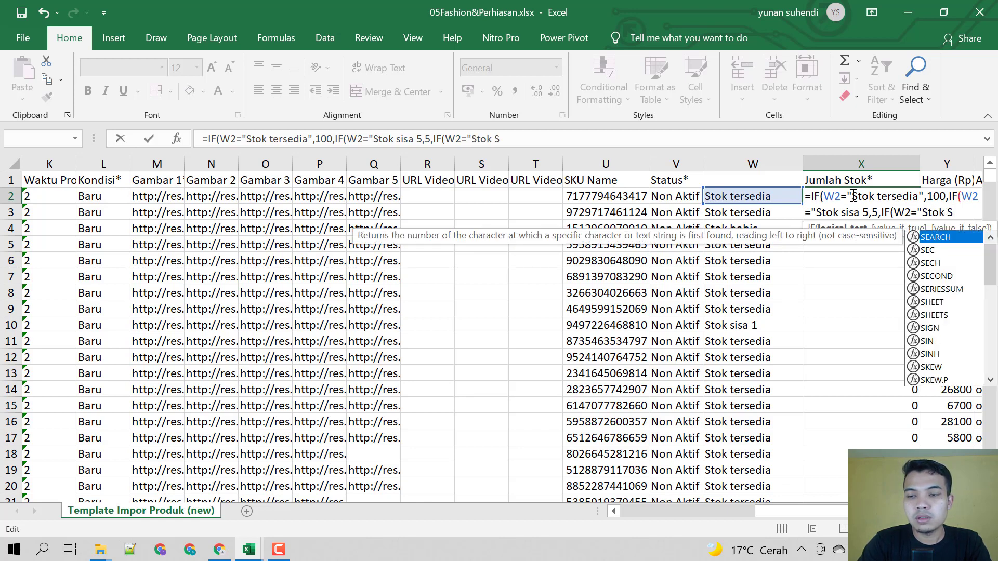
key("BackSpace")
type("sisa")
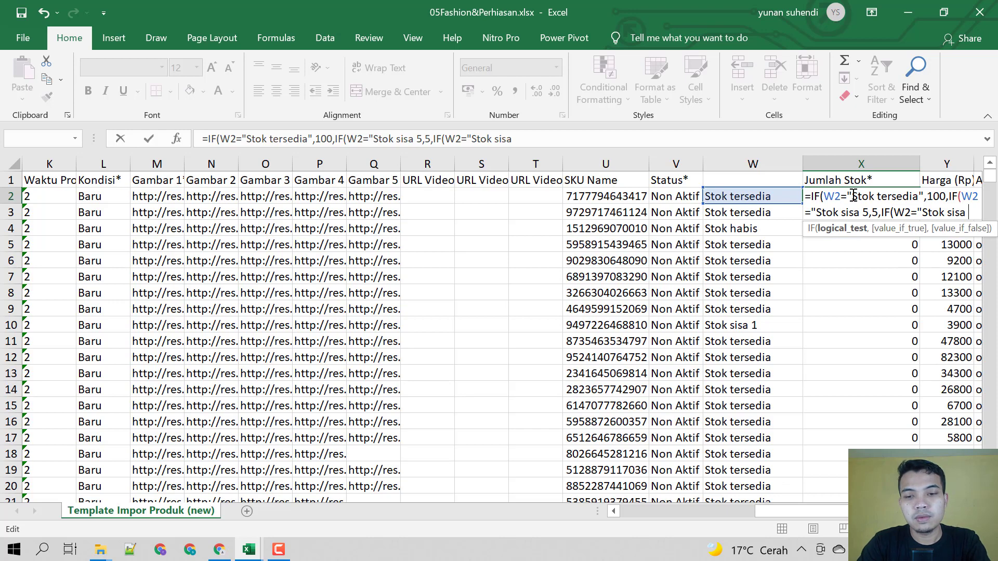
type(" 4\",")
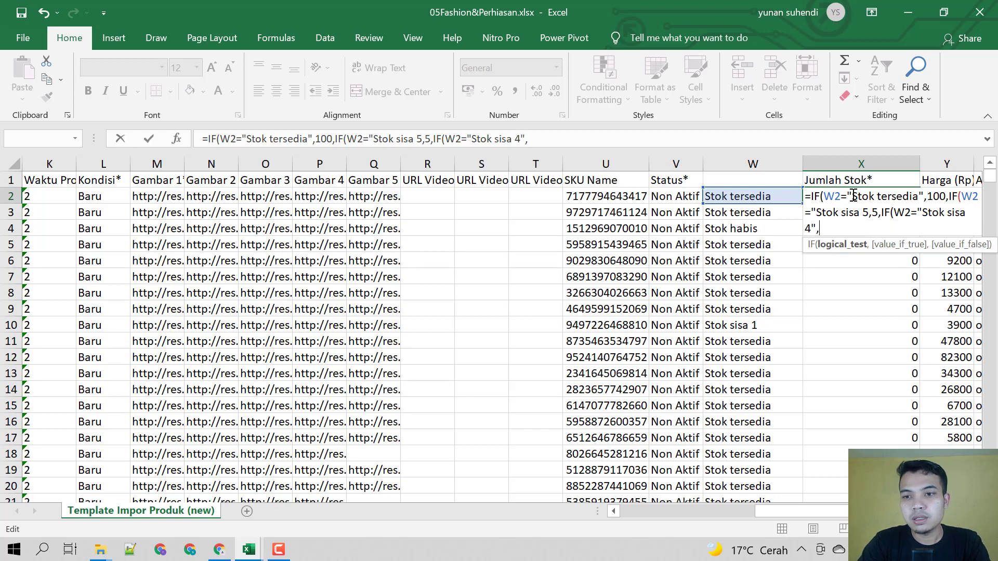
type("4")
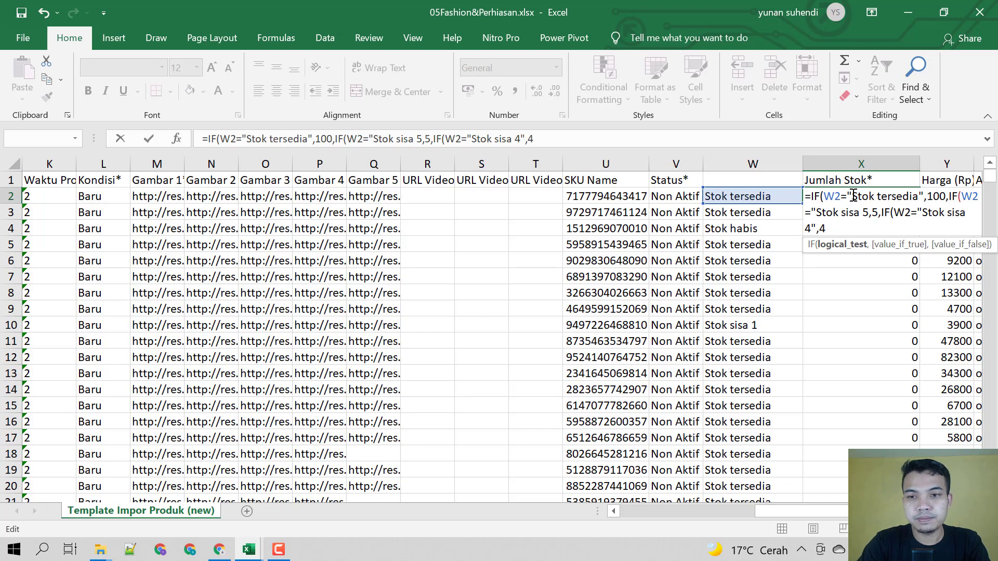
Step: Add a fourth nested IF to the X2 formula that returns 3 when W2="Stok sisa 3"
type(",i")
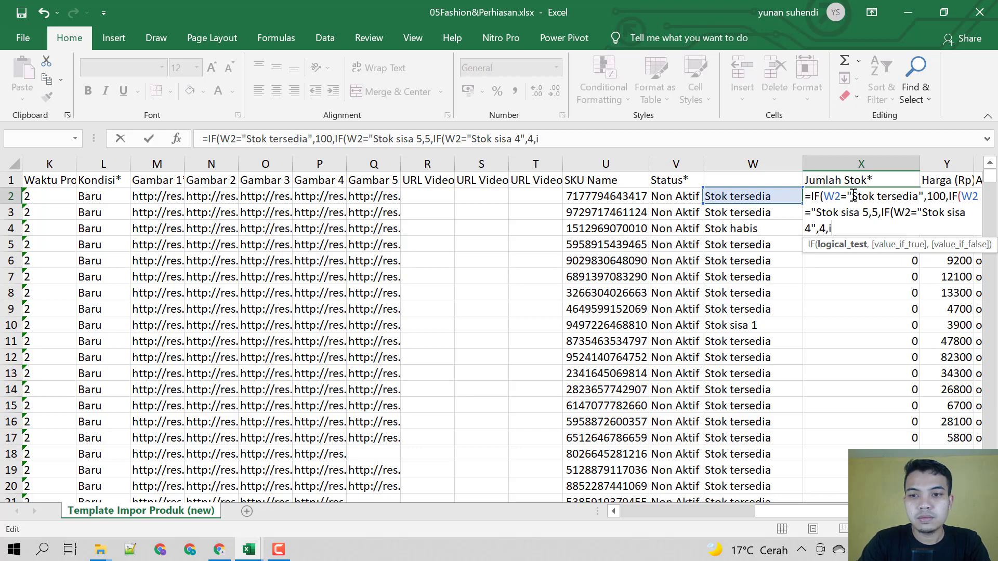
key("BackSpace")
type("IF(")
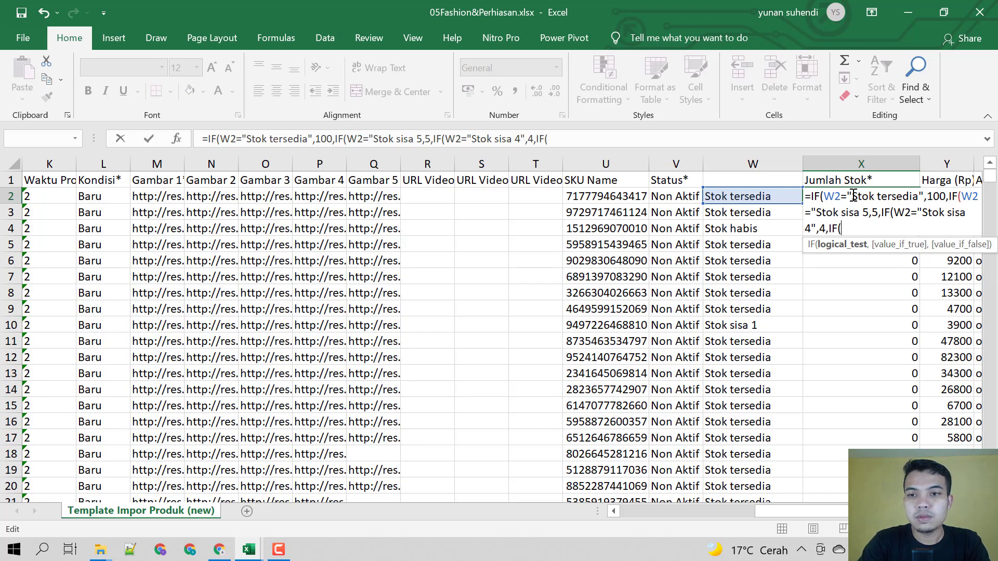
type("W")
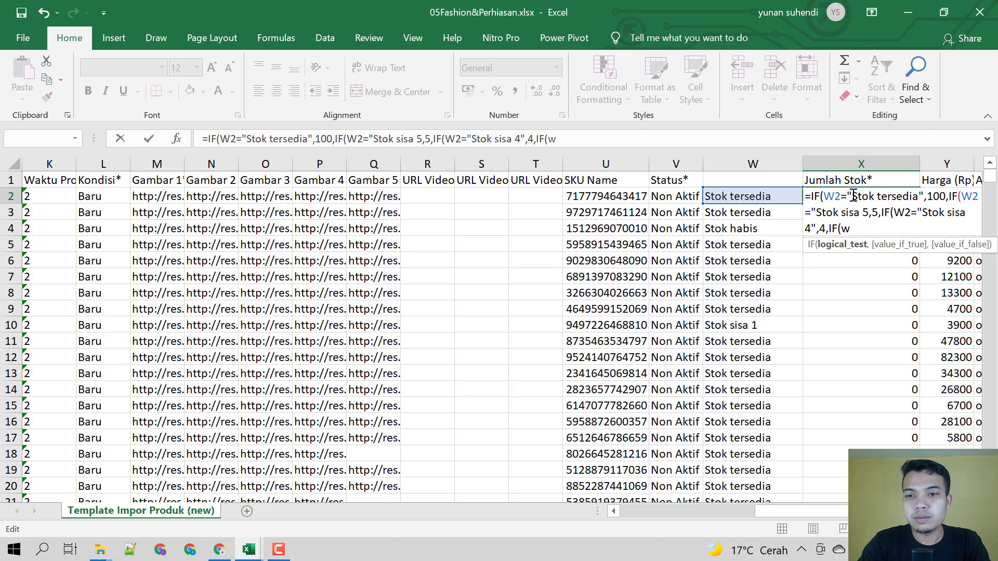
type("2=")
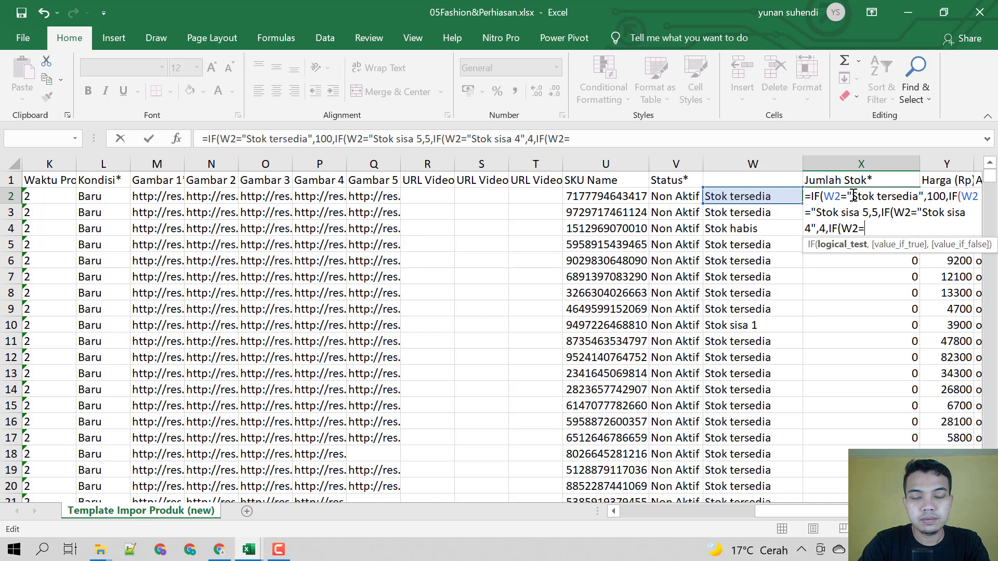
type("\"")
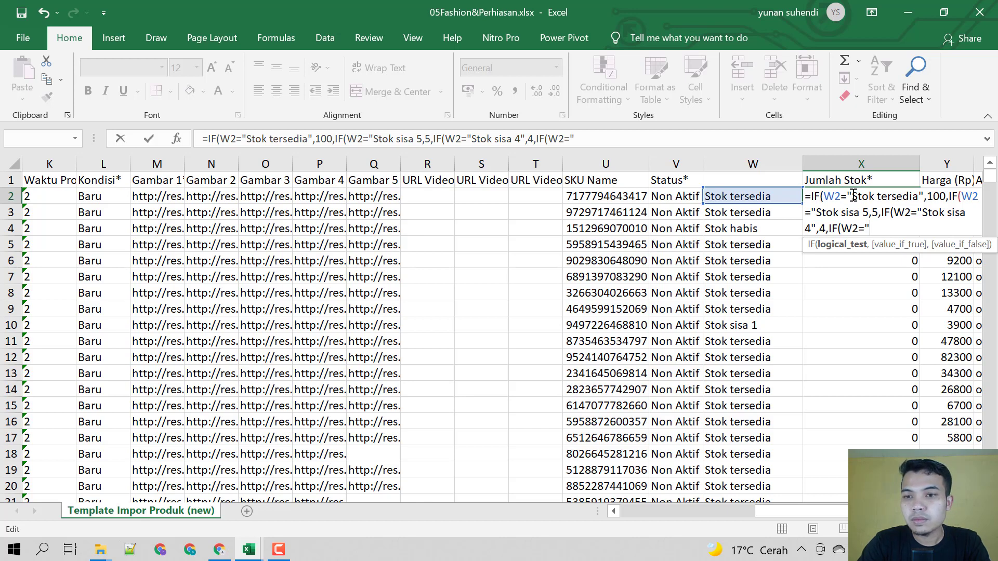
type("Stok")
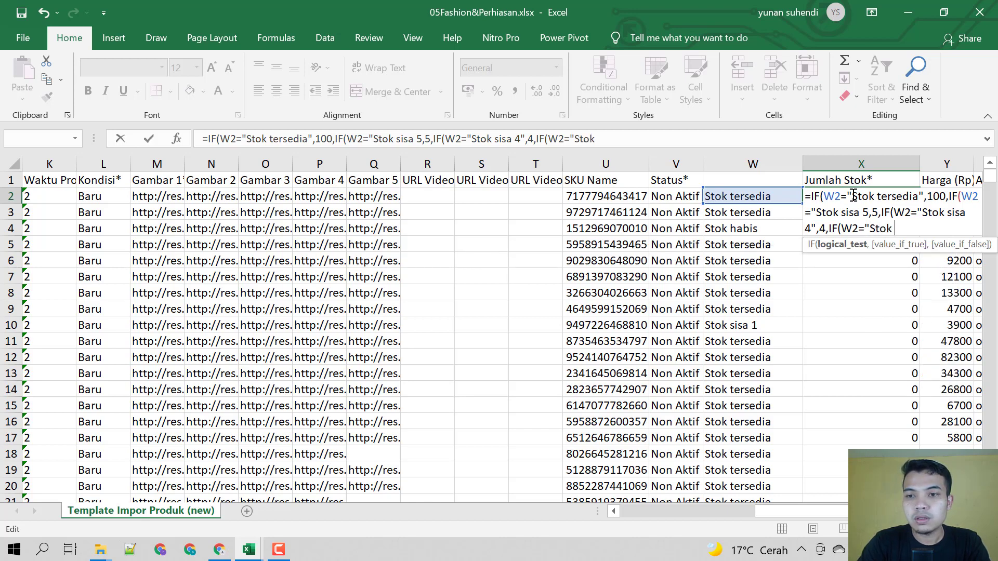
type(" sisa")
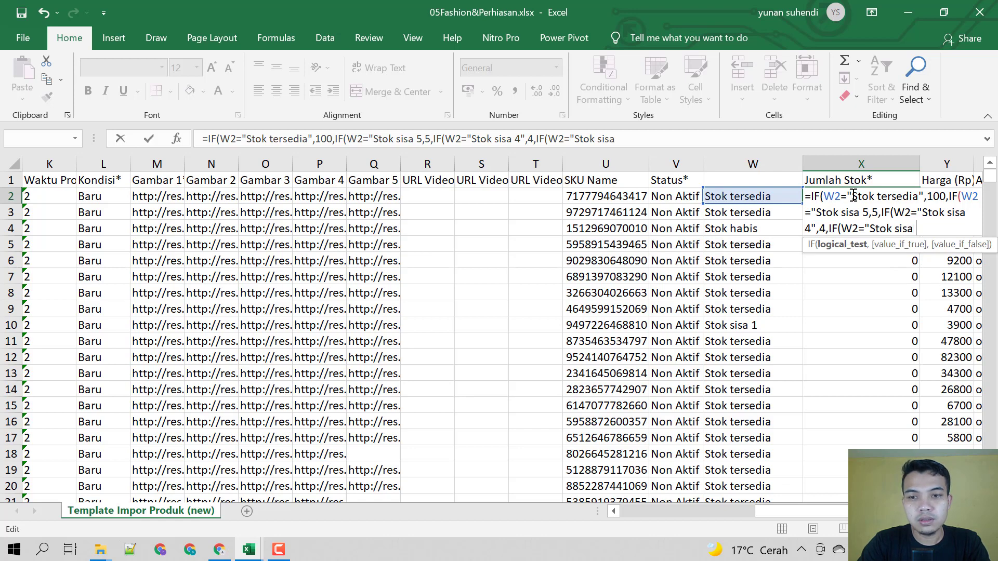
type(" 3\"")
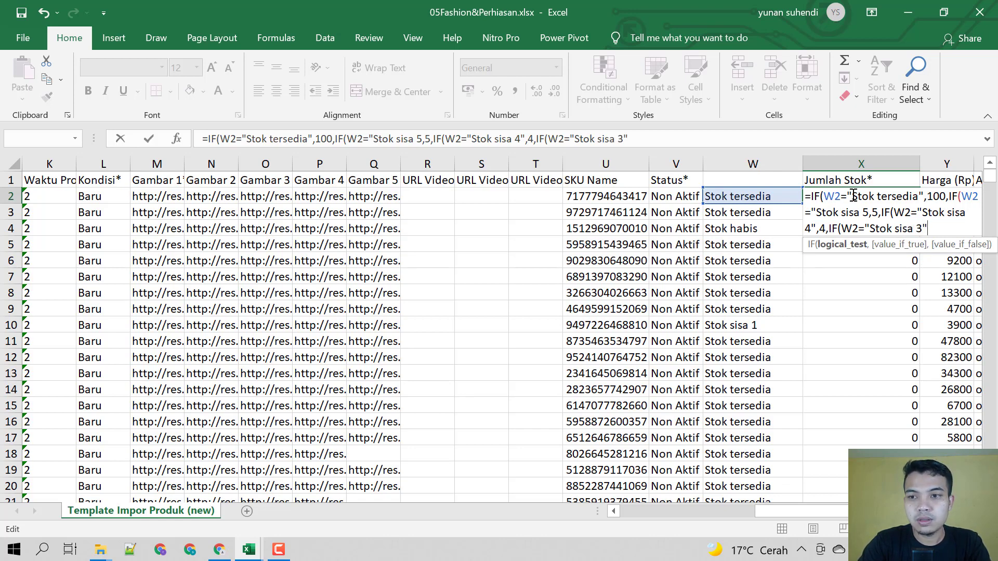
type(",3")
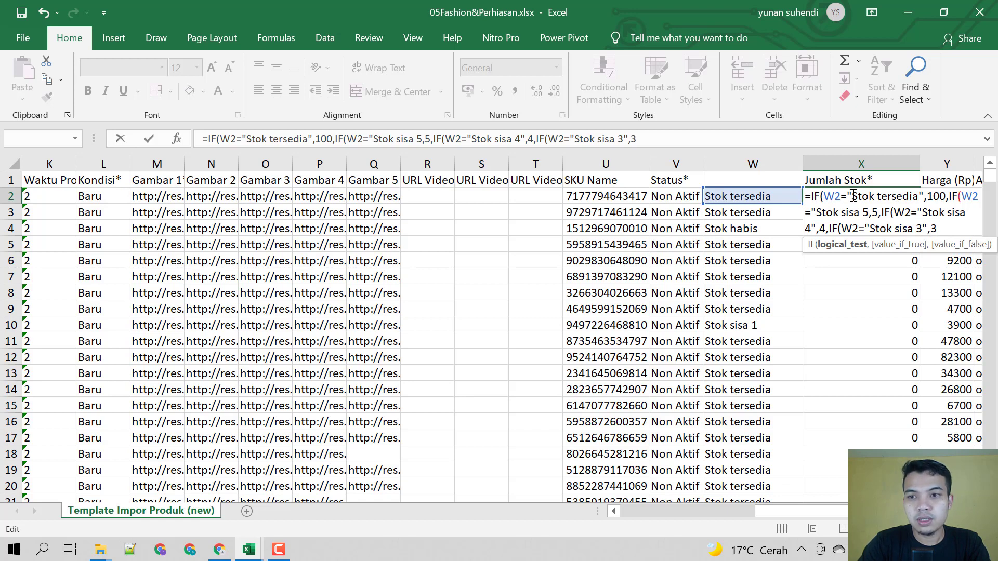
type(",")
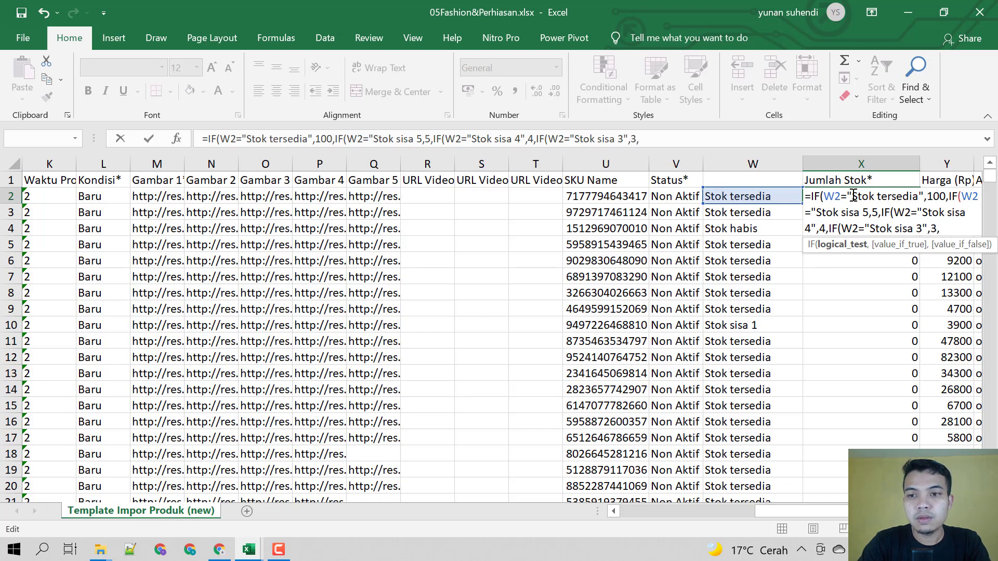
Step: Add a fifth nested IF to the X2 formula that returns 2 when W2="Stok sisa 2"
type("If")
key("BackSpace")
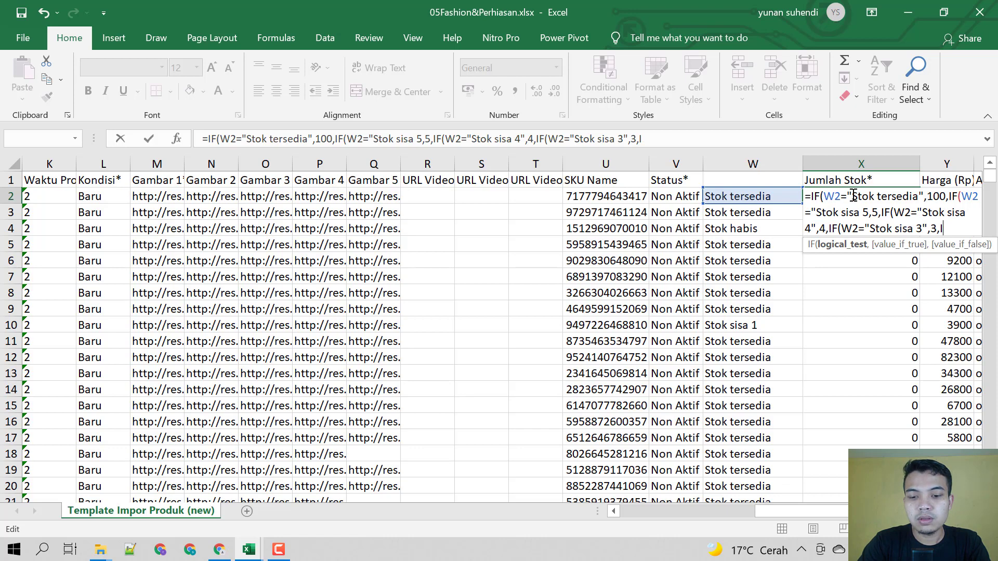
type("F(")
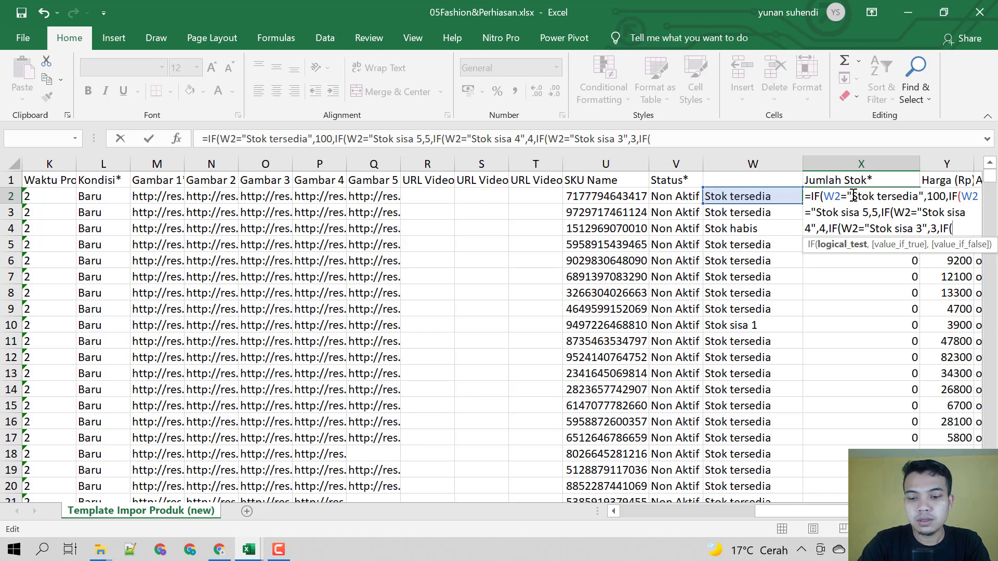
type("W2")
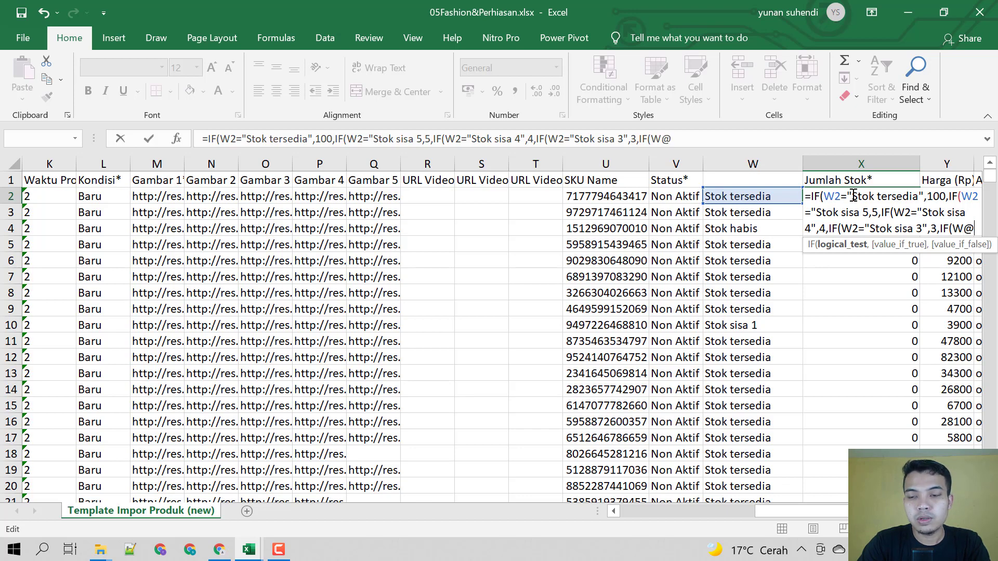
type("=\"")
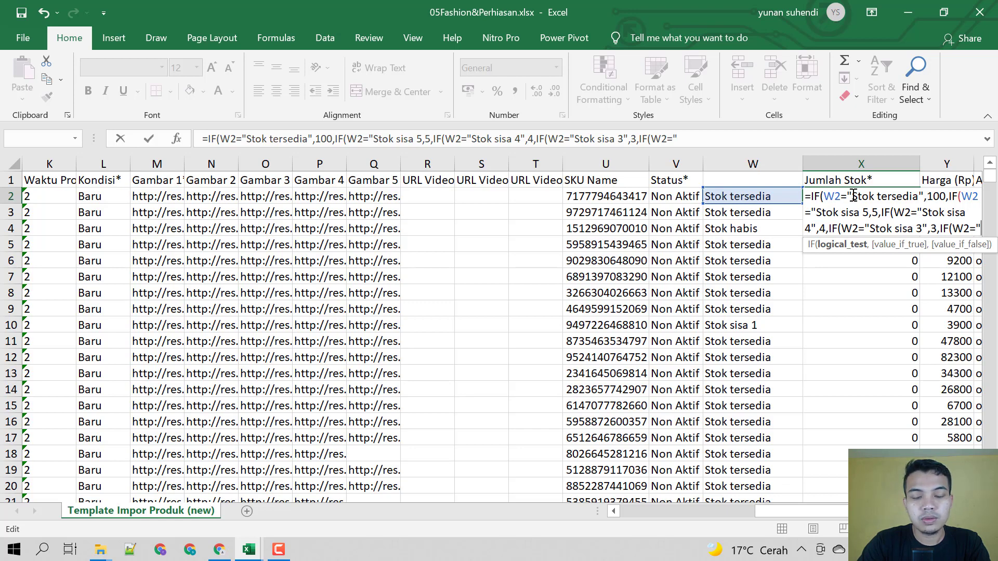
type("Stok ")
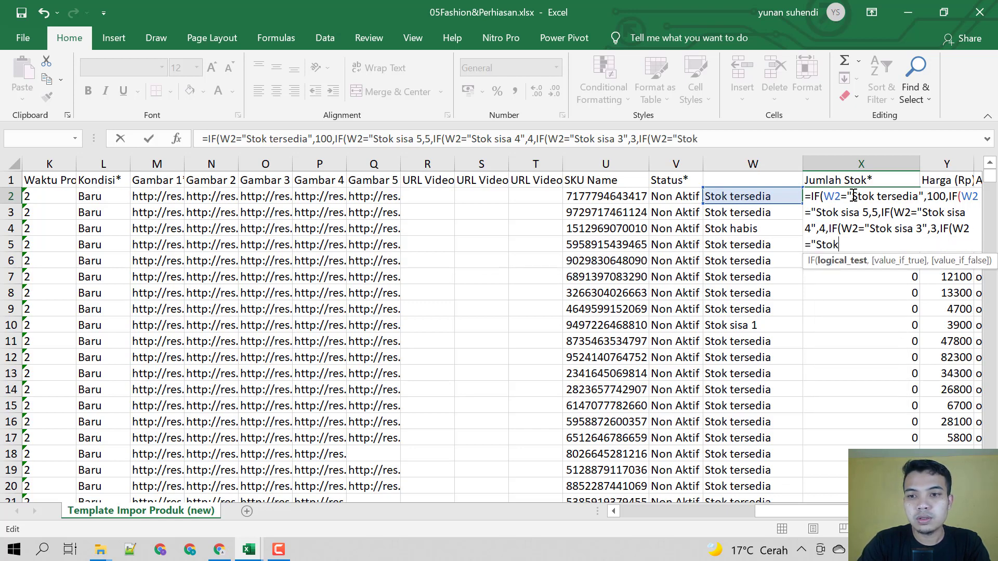
type("sisa ")
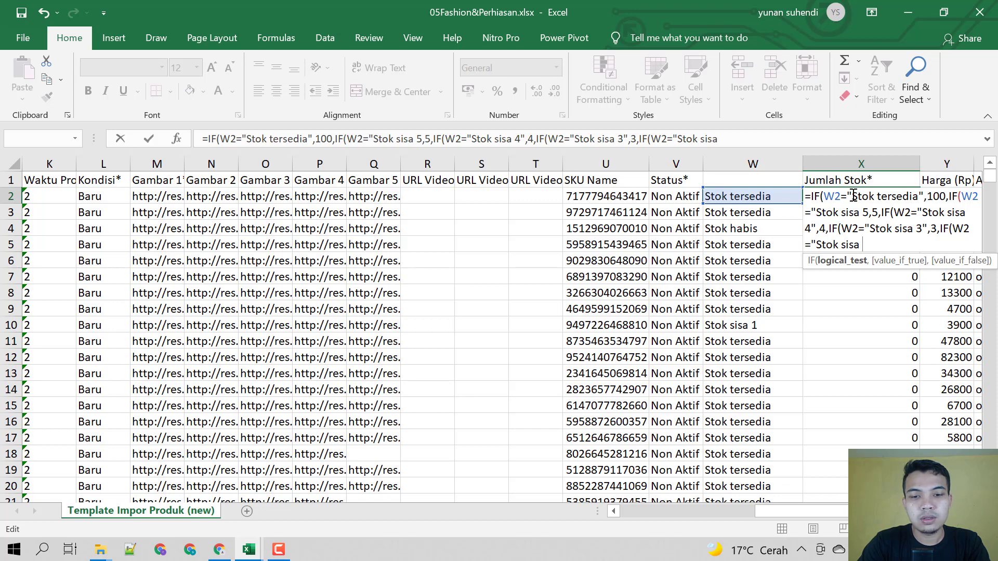
type("2,")
key("BackSpace")
type("\"")
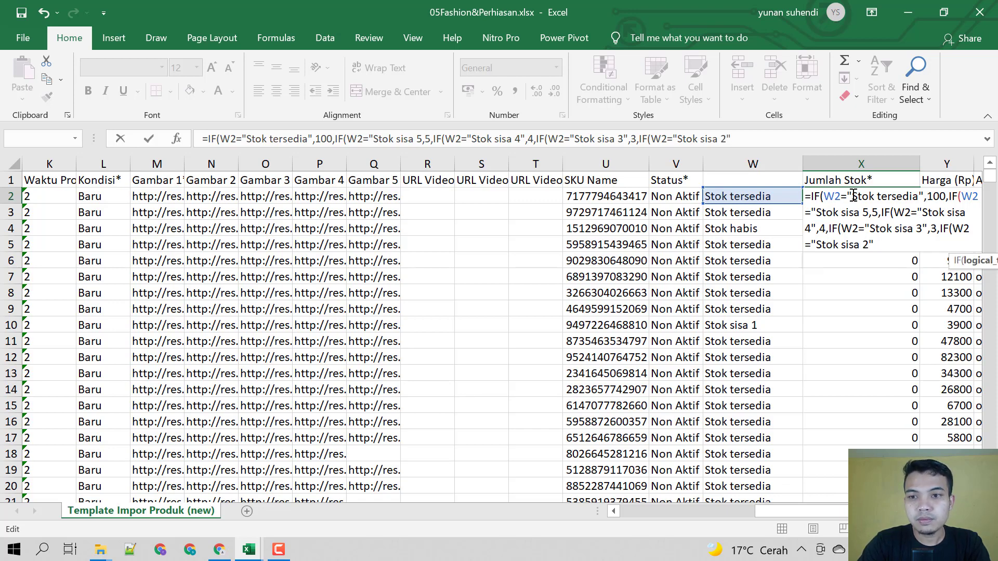
type(",2,")
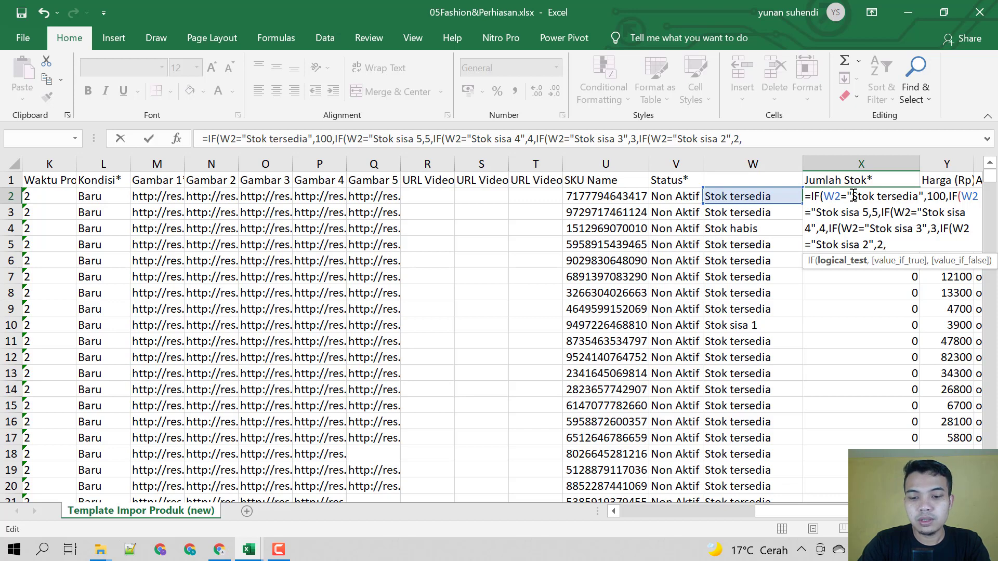
Step: Add a sixth nested IF to the X2 formula that returns 1 when W2="Stok sisa 1"
type("IF(w")
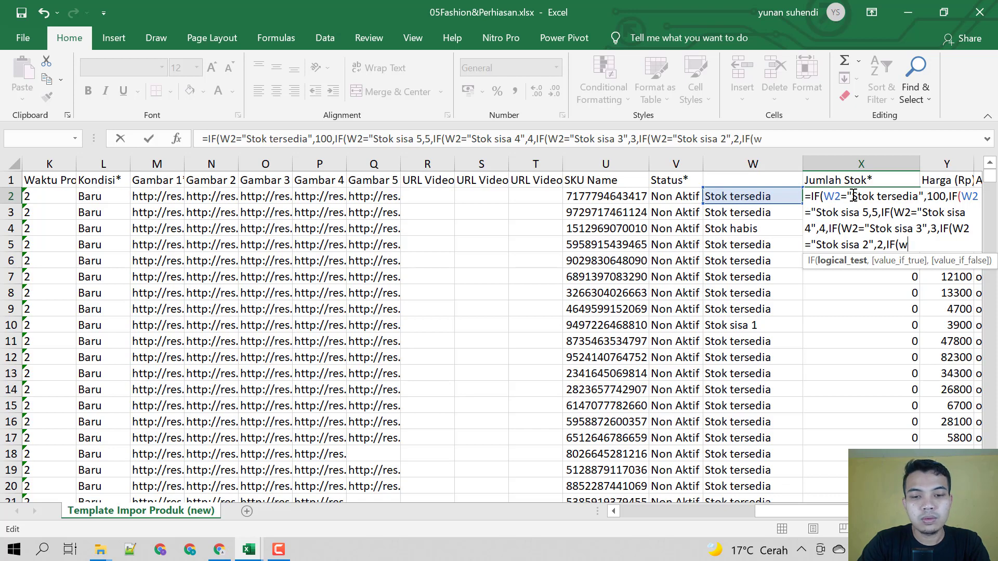
key("BackSpace")
key("BackSpace")
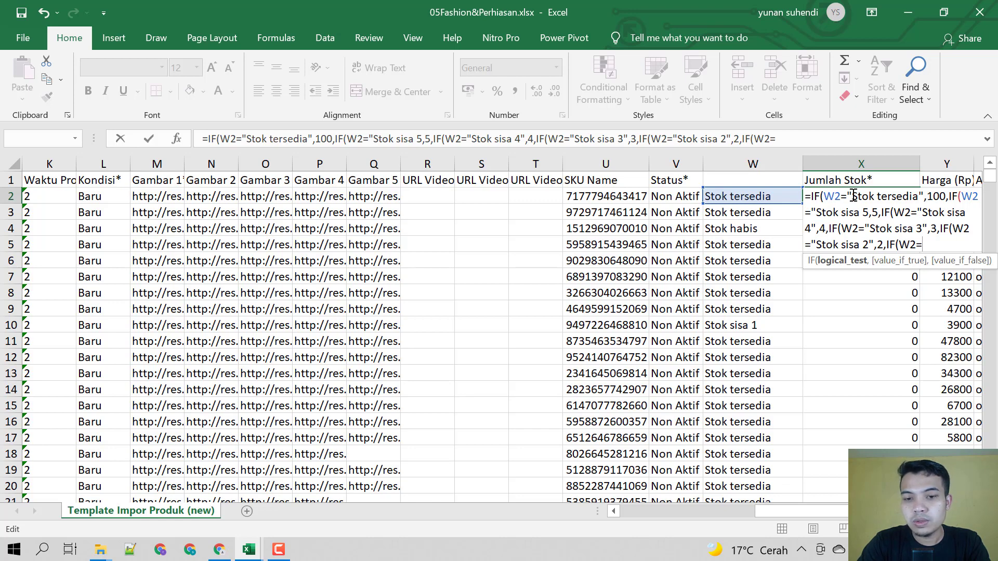
type("S")
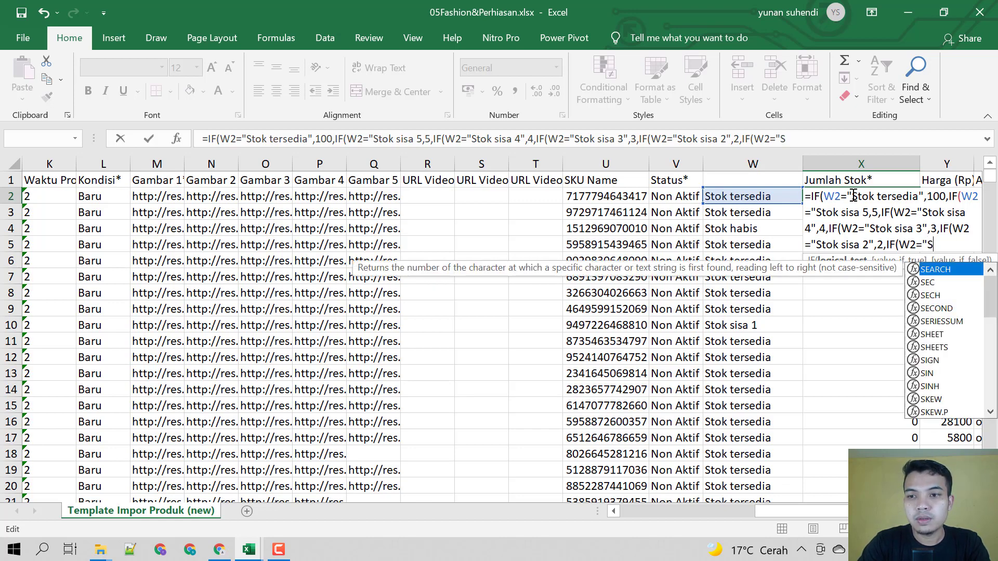
type("t")
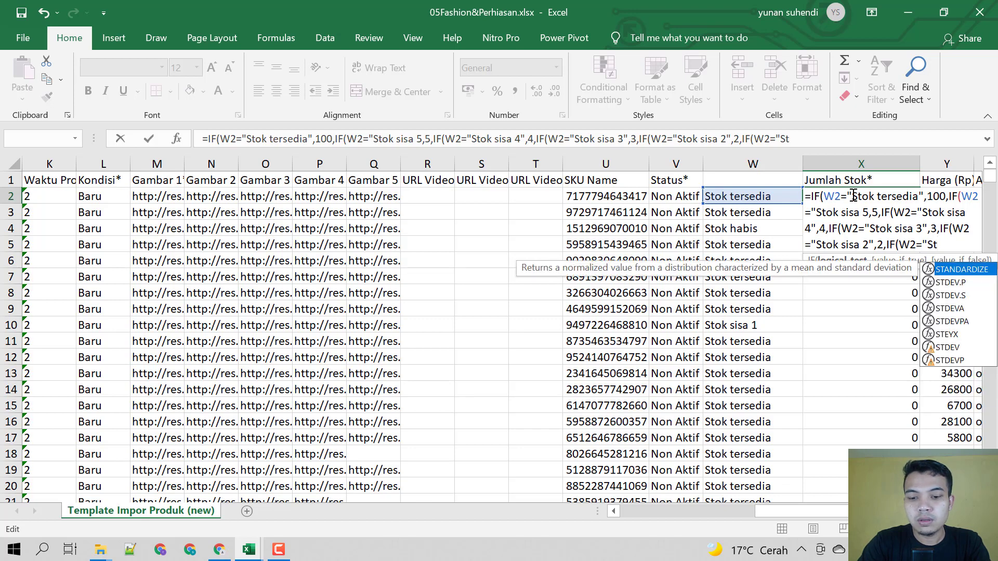
type("ok sisa ")
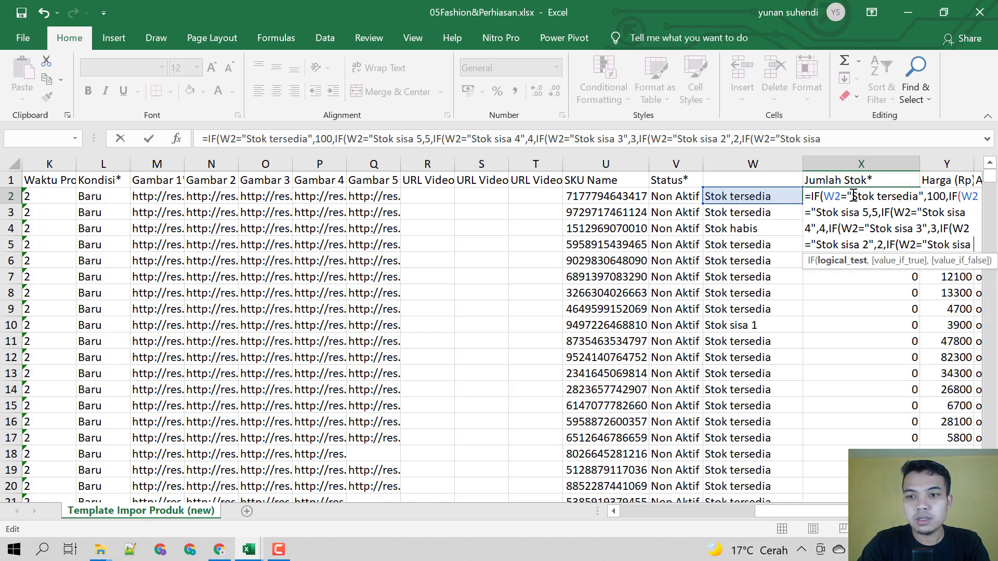
type("2\"")
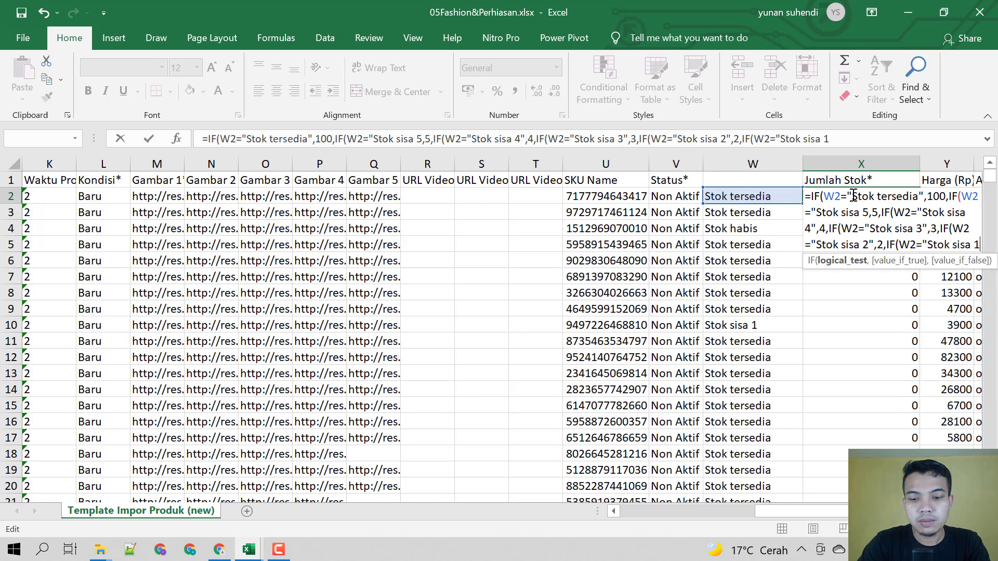
type(",")
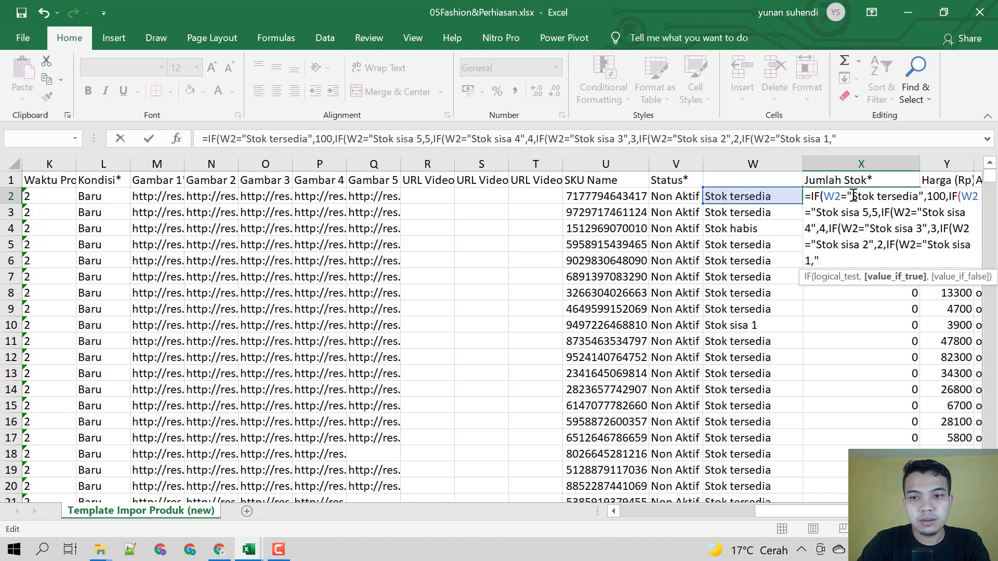
key("BackSpace")
type("\"")
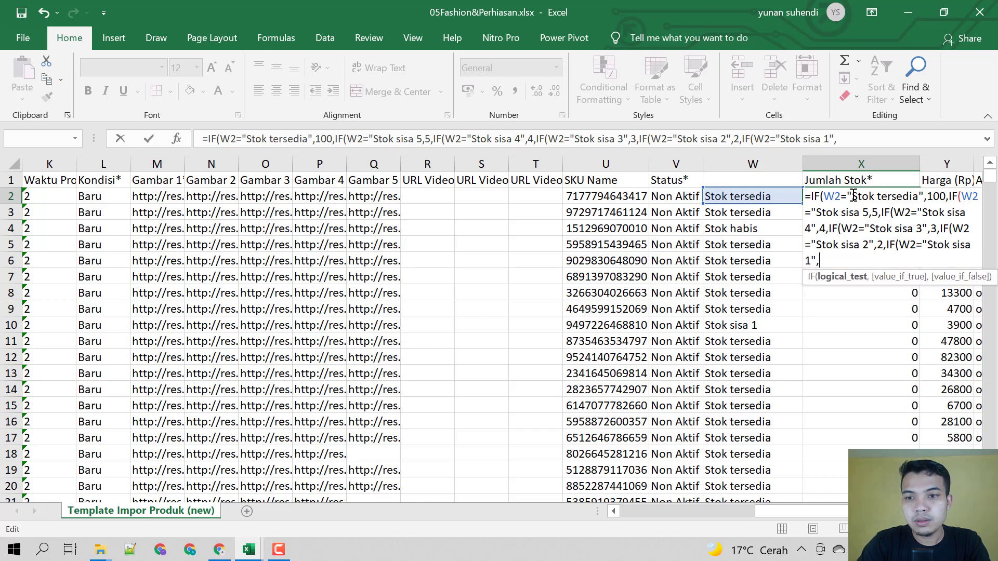
type(",1,")
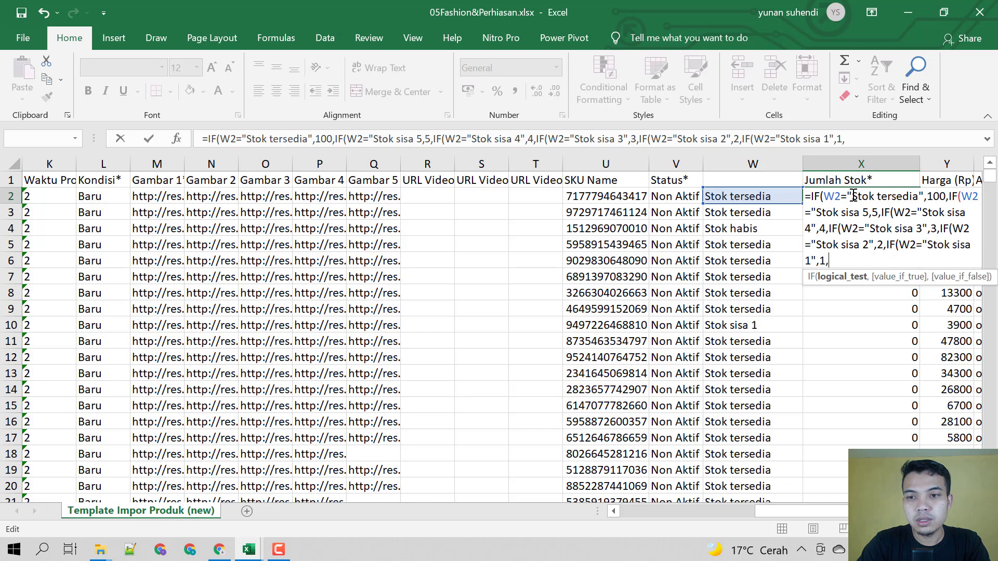
Step: Set 0 as the fallback value in the X2 formula, close all six IF functions and try to enter it
type("0")
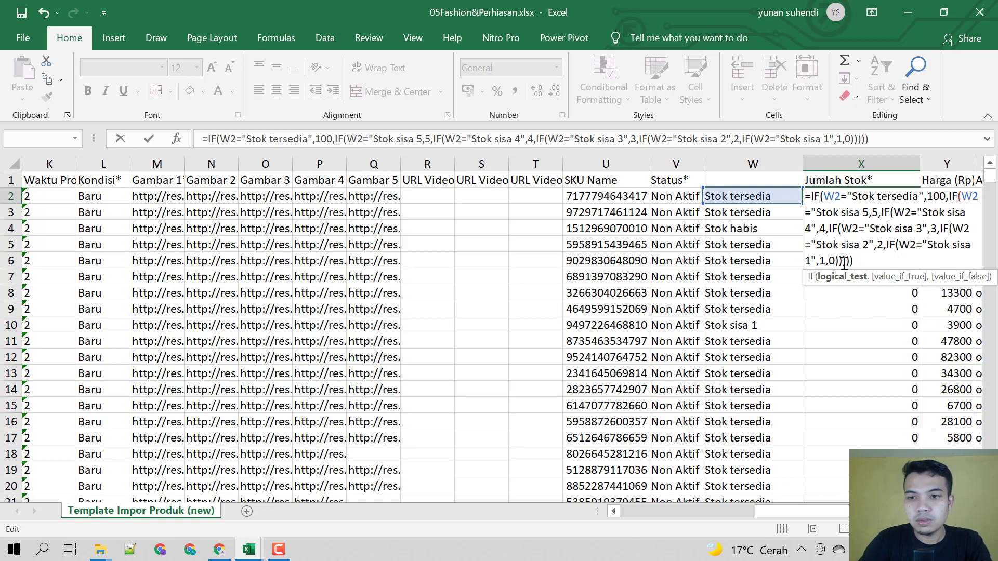
type(")")
key("Return")
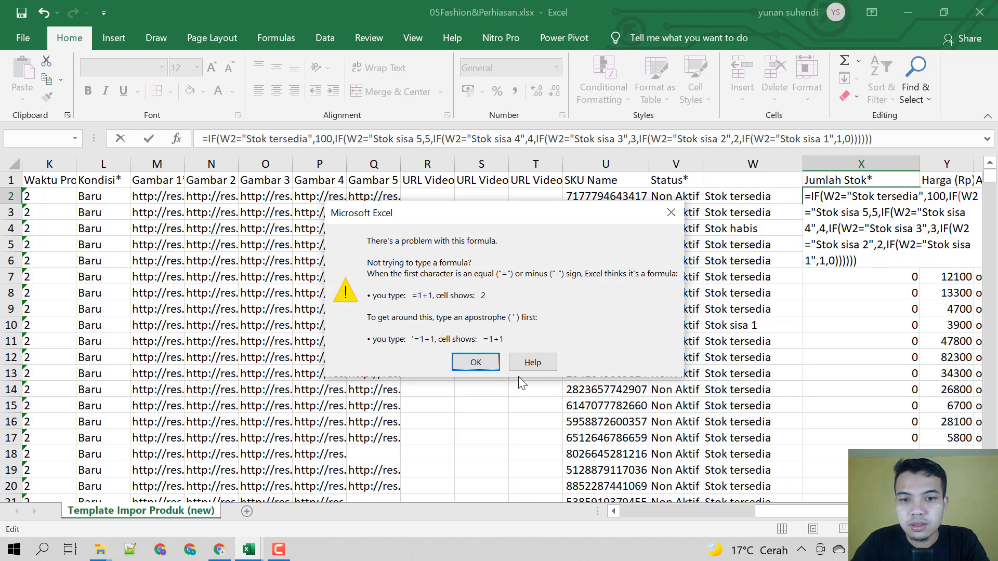
Step: Add the missing closing quotation mark after "Stok sisa 5 in the X2 formula and enter the formula
left_click(496, 366)
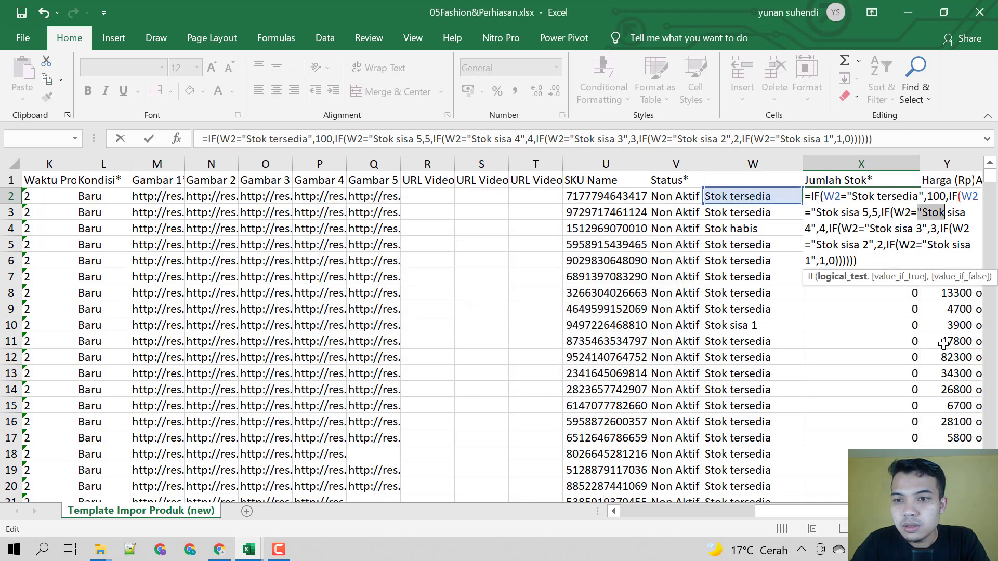
left_click(944, 210)
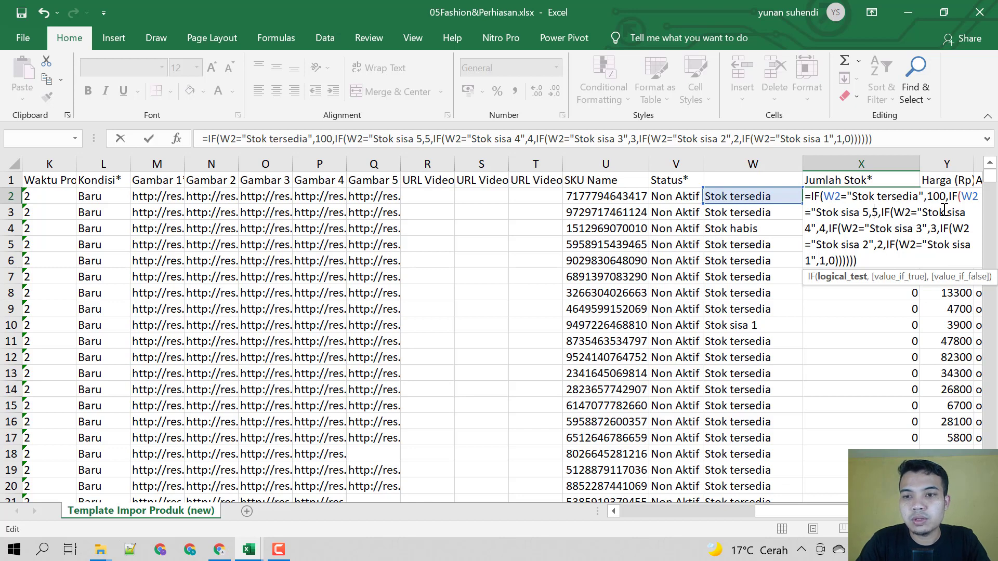
type("\"")
key("Return")
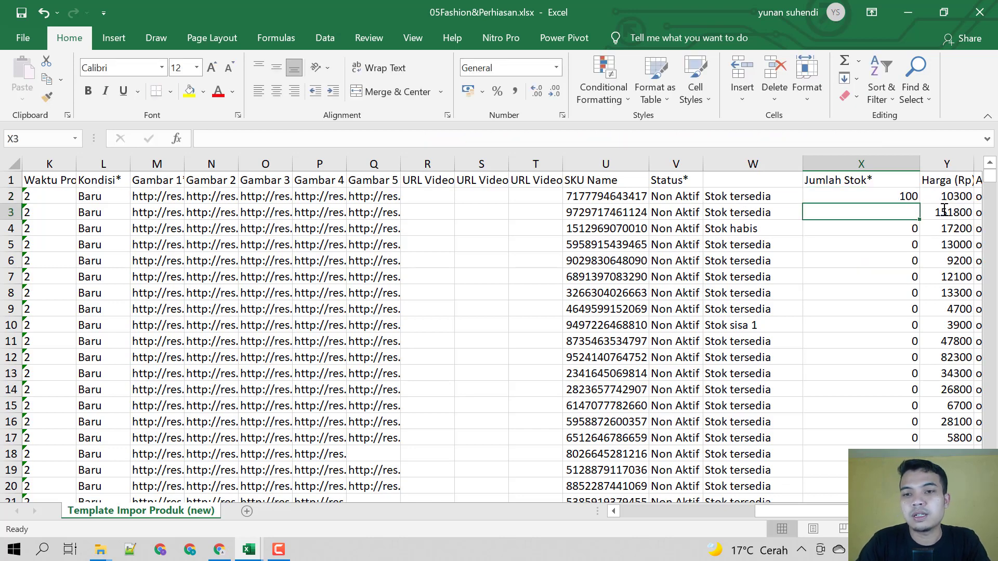
Step: Fill the X2 formula down the Jumlah Stok column to row 979
left_click(912, 196)
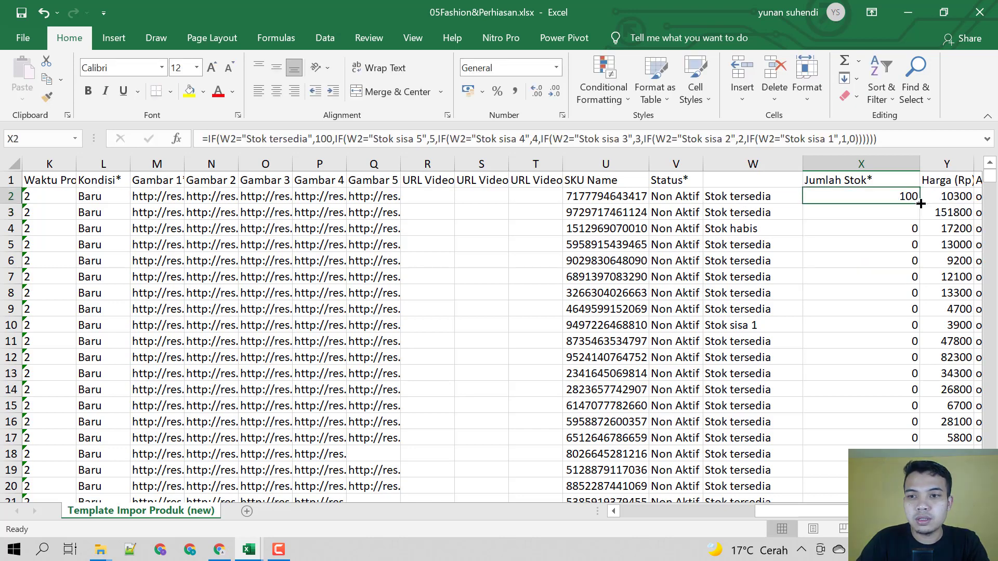
left_click_drag(919, 204, 876, 280)
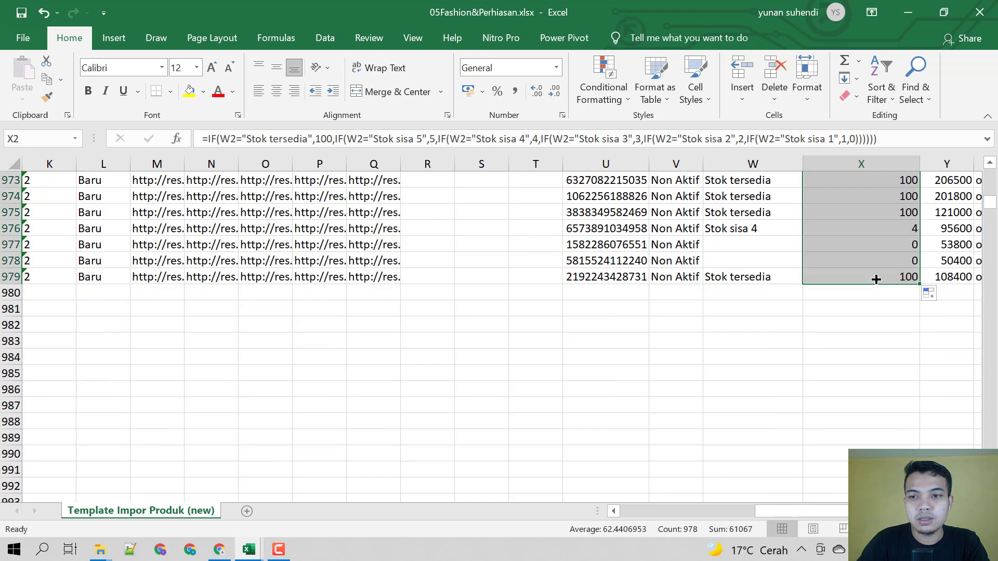
Step: Compare the filled Jumlah Stok quantities with the stock statuses in column W, from the last rows back to row 1
scroll(874, 280, "up", 3)
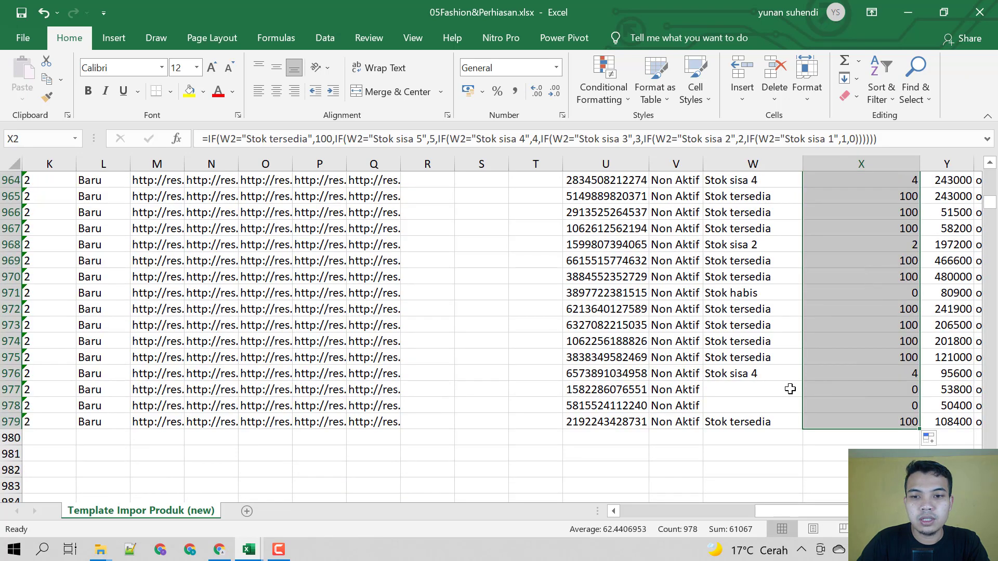
left_click(765, 375)
left_click(886, 378)
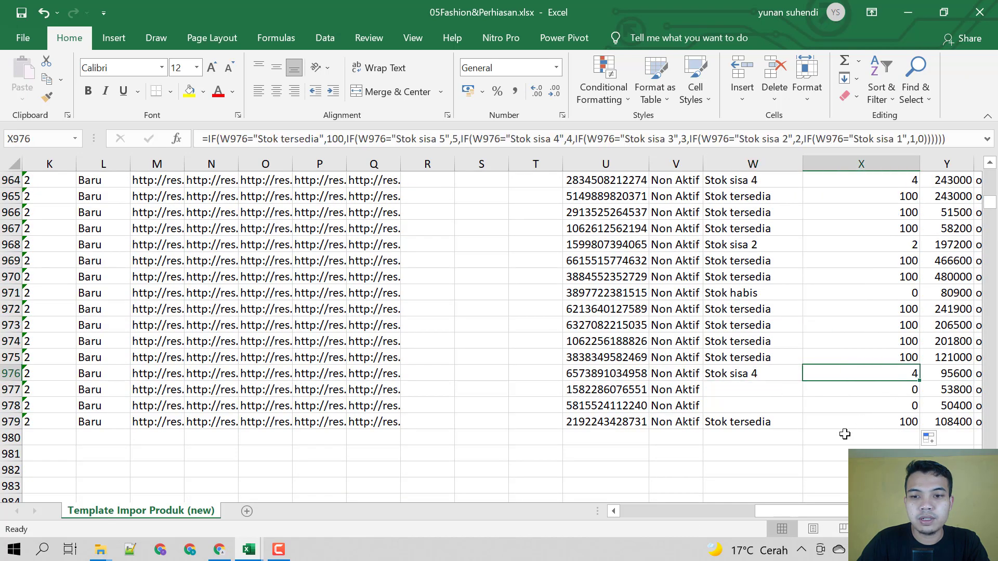
left_click(775, 426)
left_click(864, 422)
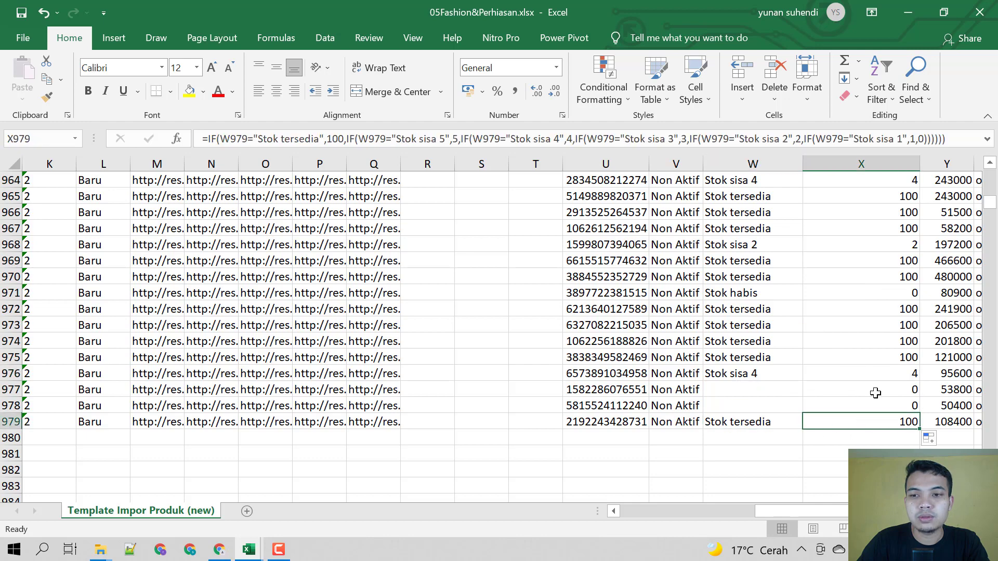
scroll(875, 393, "up", 20)
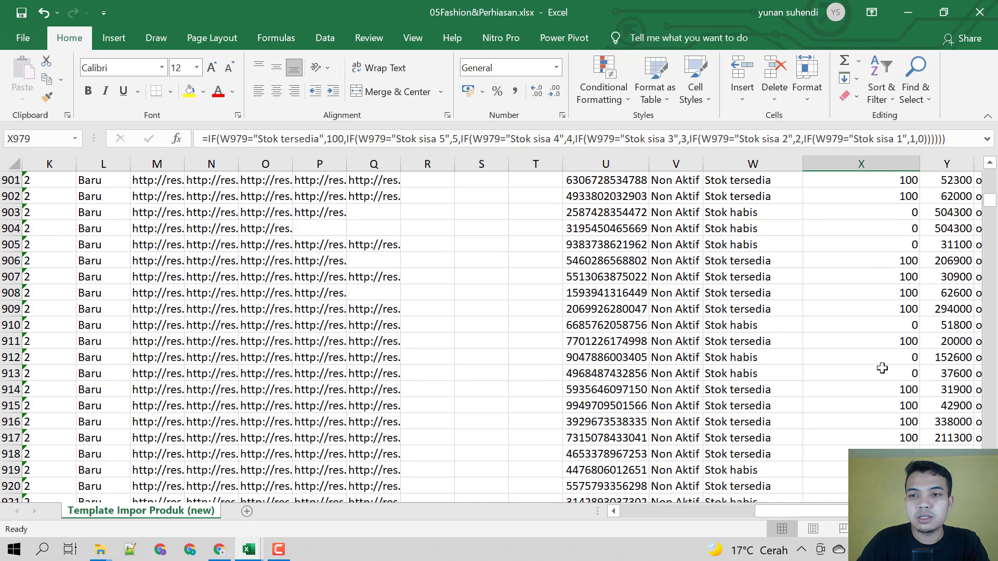
scroll(882, 368, "up", 20)
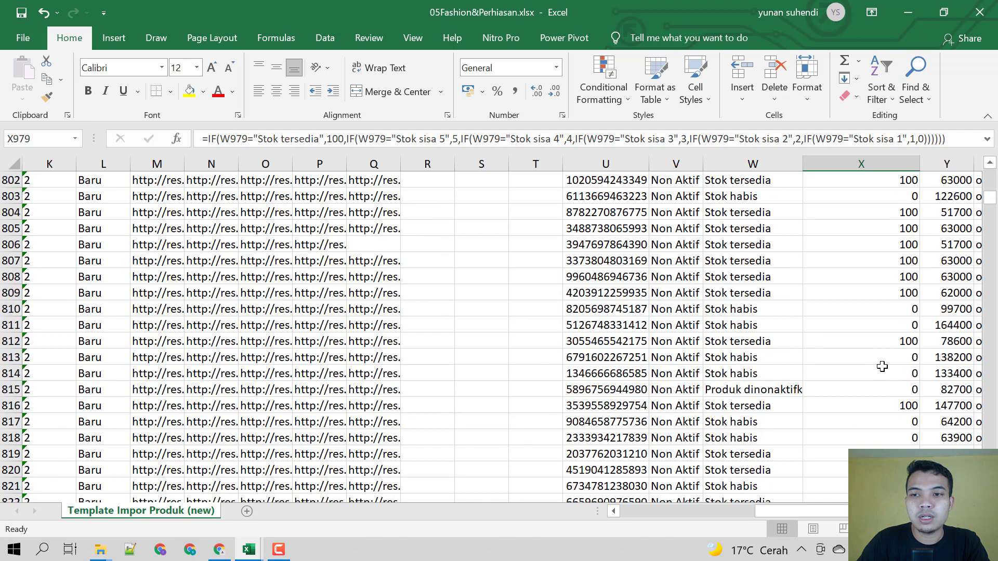
scroll(881, 367, "up", 5)
scroll(791, 241, "up", 20)
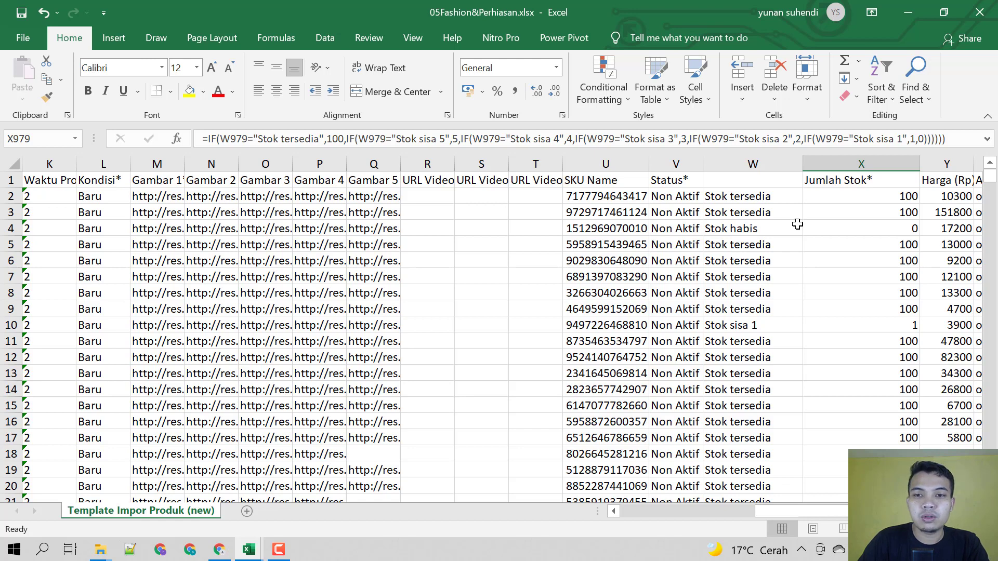
Step: Narrow column W slightly so it fits the stock status text
left_click(831, 196)
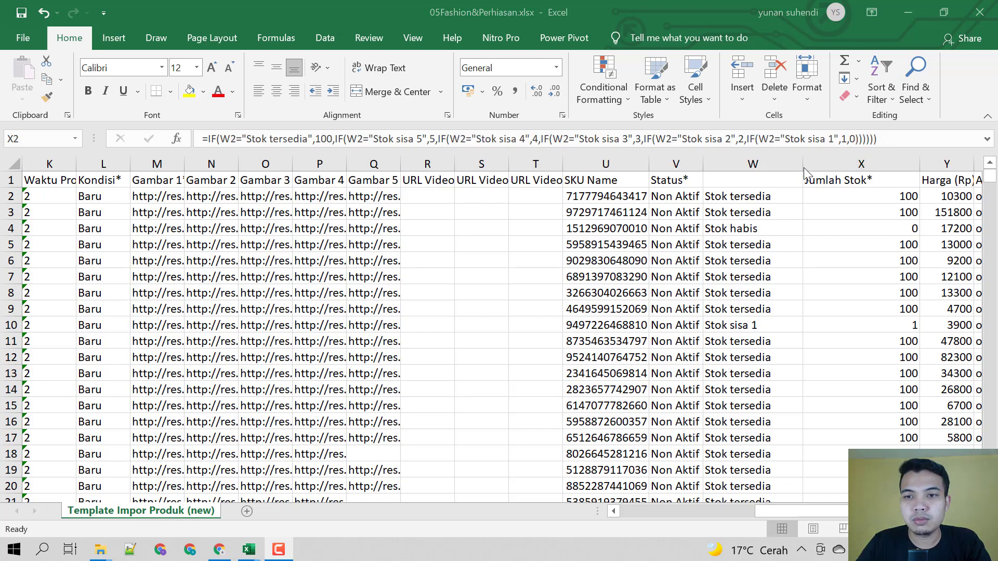
left_click_drag(802, 165, 786, 165)
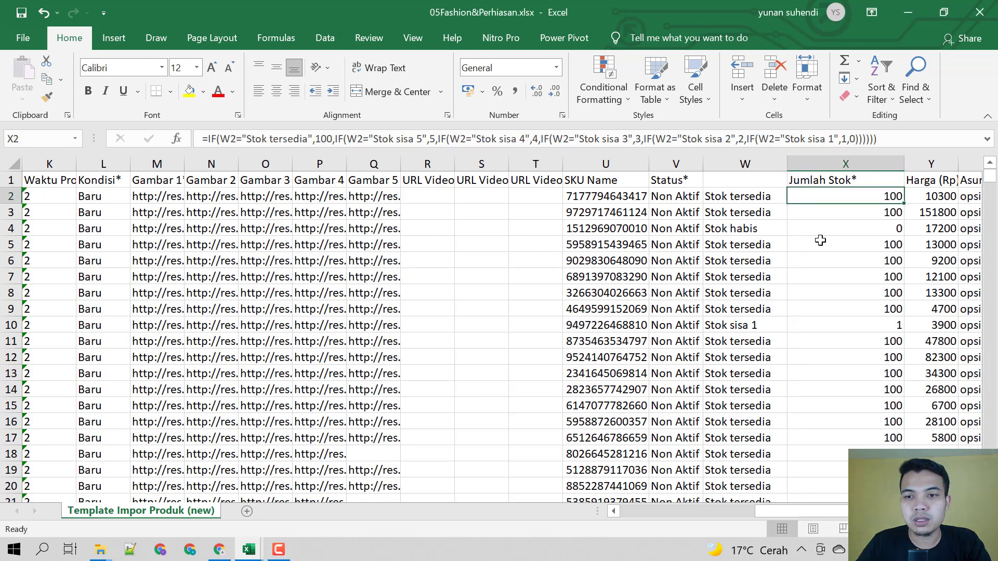
left_click(820, 240)
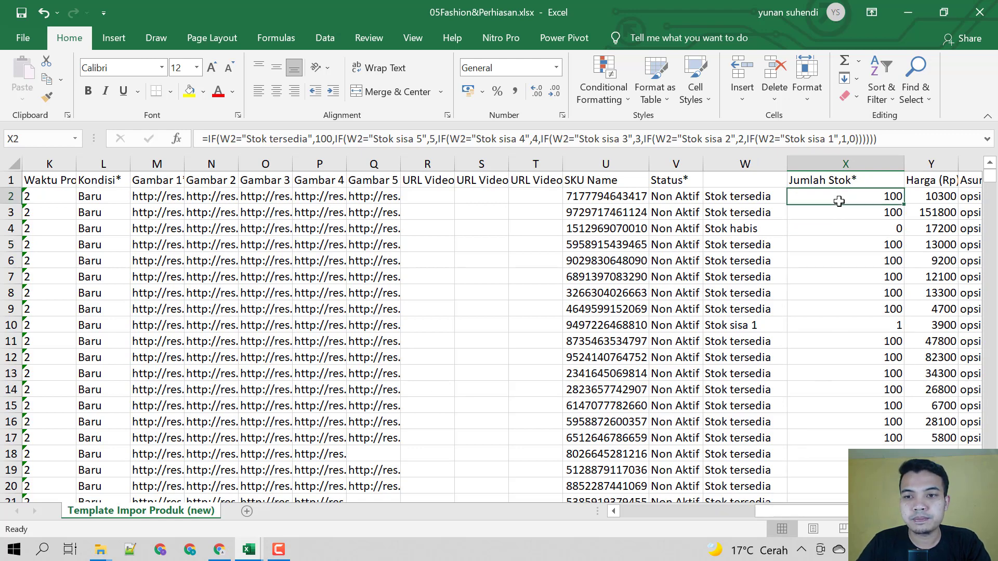
Step: Copy the Jumlah Stok column and paste it over itself as Values to replace its formulas
left_click(832, 161)
right_click(831, 161)
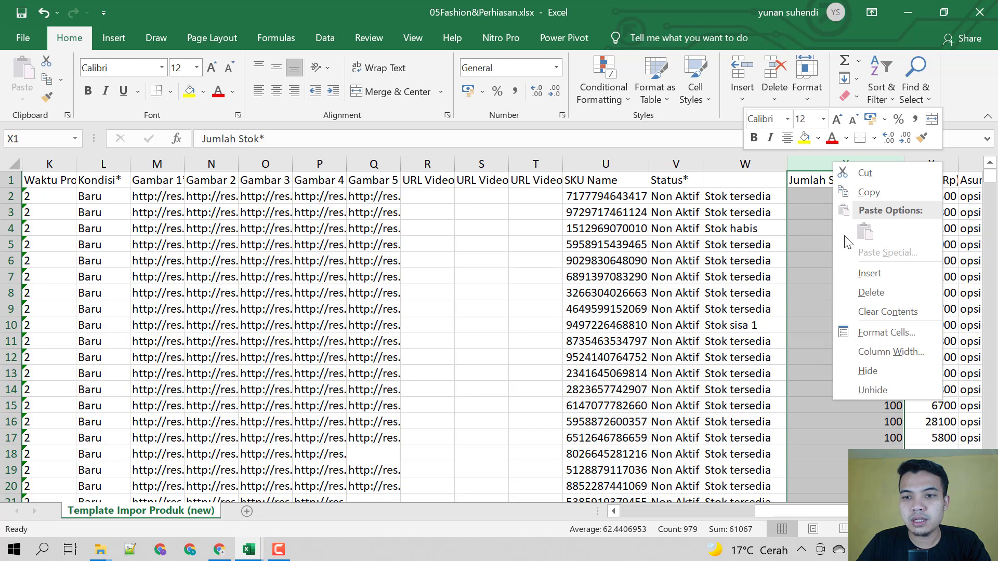
left_click(873, 193)
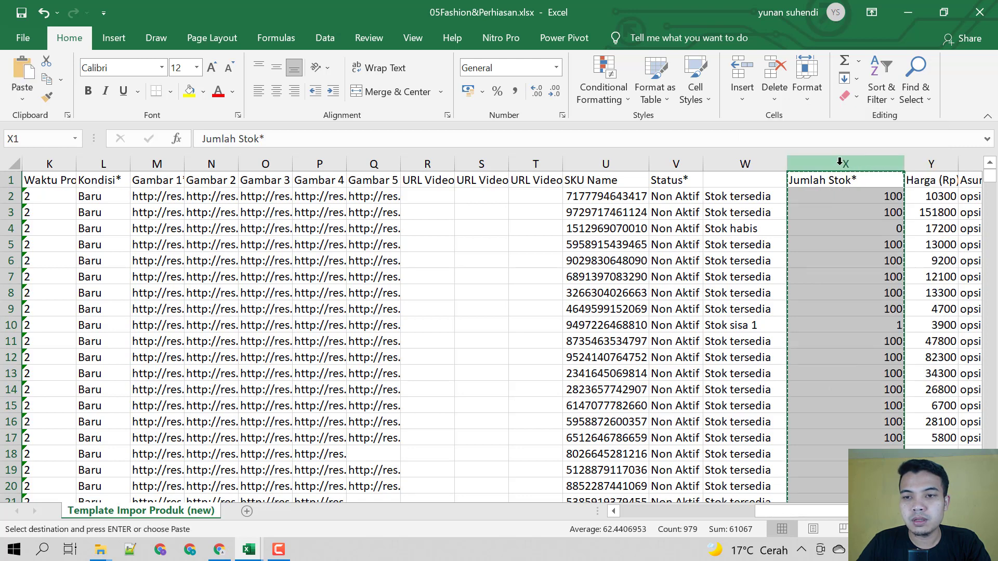
right_click(839, 161)
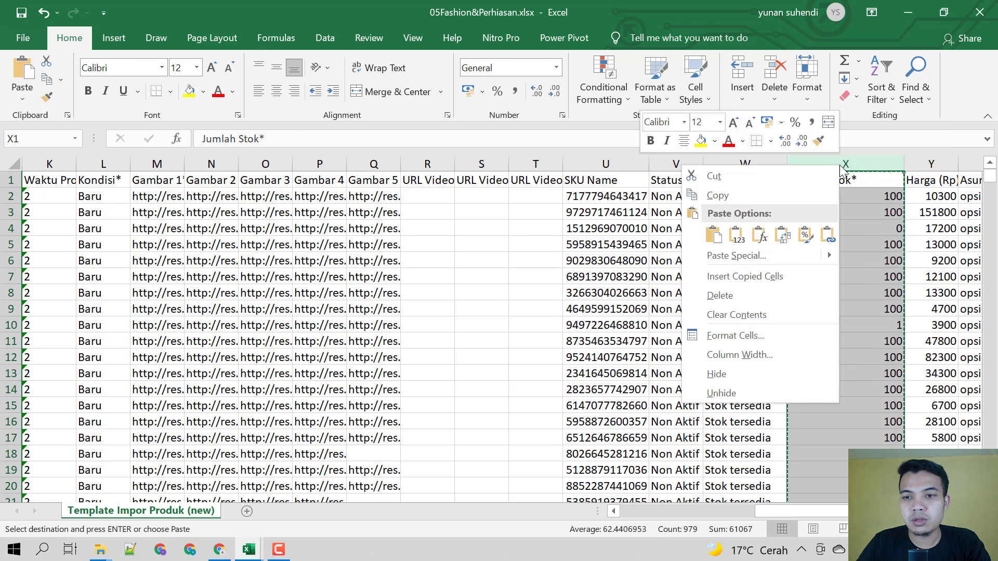
left_click(758, 257)
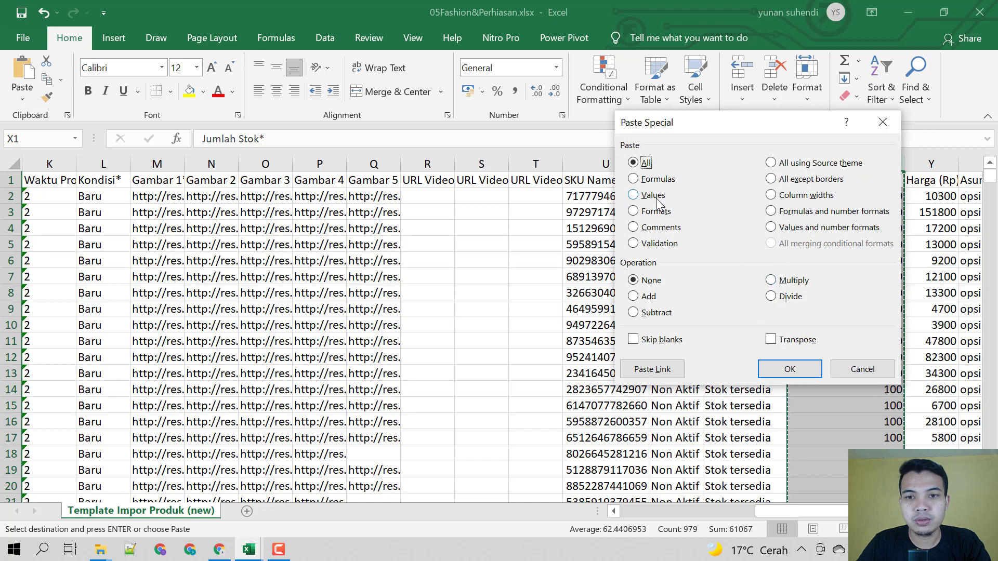
left_click(654, 197)
left_click(789, 369)
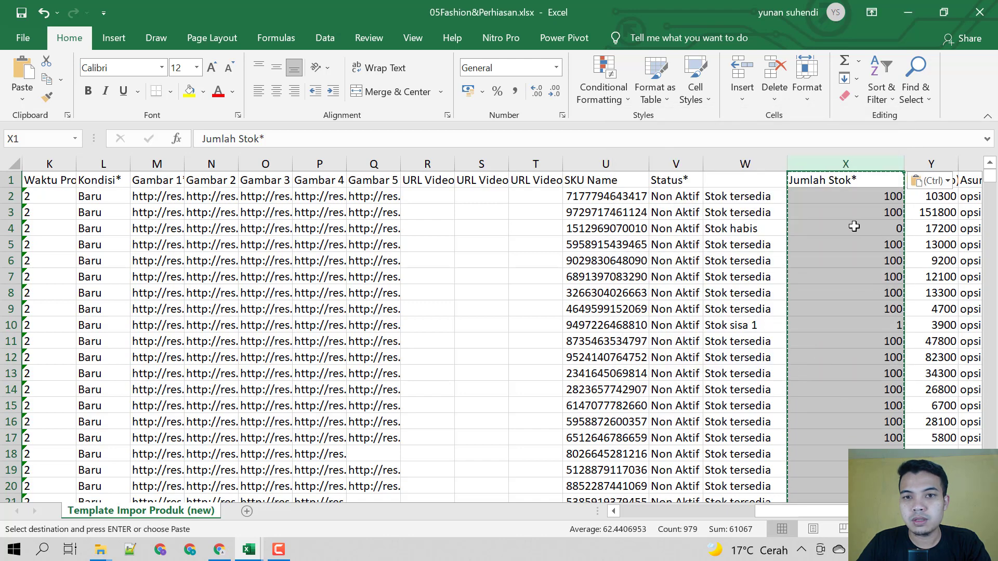
left_click(854, 226)
left_click(847, 289)
left_click(857, 211)
Step: Select the entire stock status column W and bring up the commands available for it
left_click(764, 213)
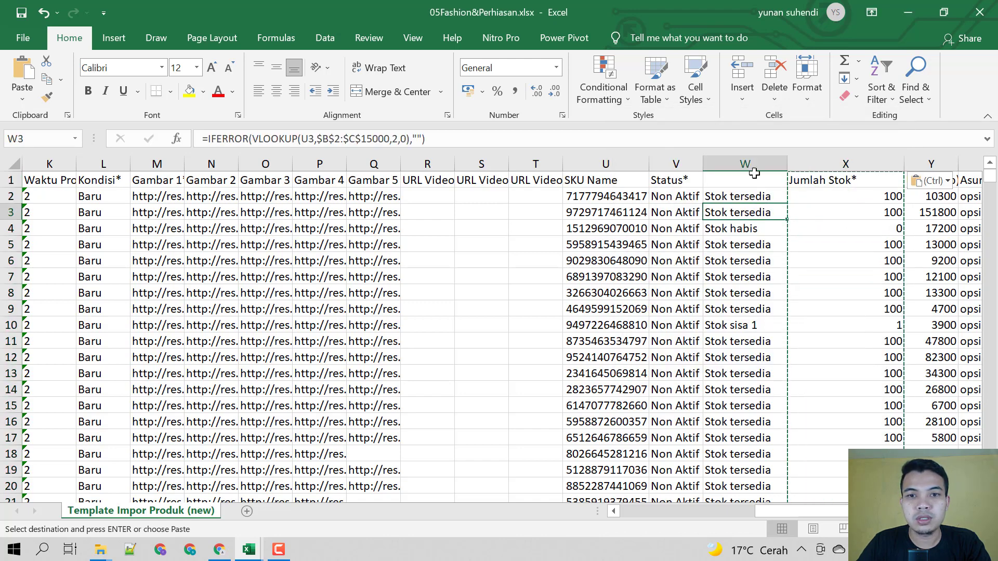
left_click(752, 165)
right_click(752, 165)
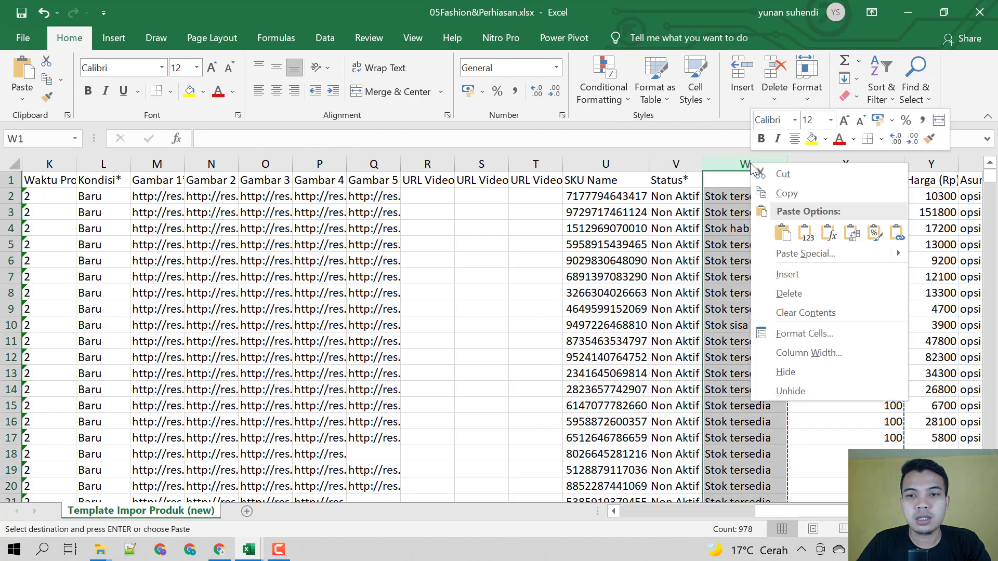
Step: Delete the stock-status text column W and the helper columns A to C holding Nama Produk, SKU and Status
left_click(809, 293)
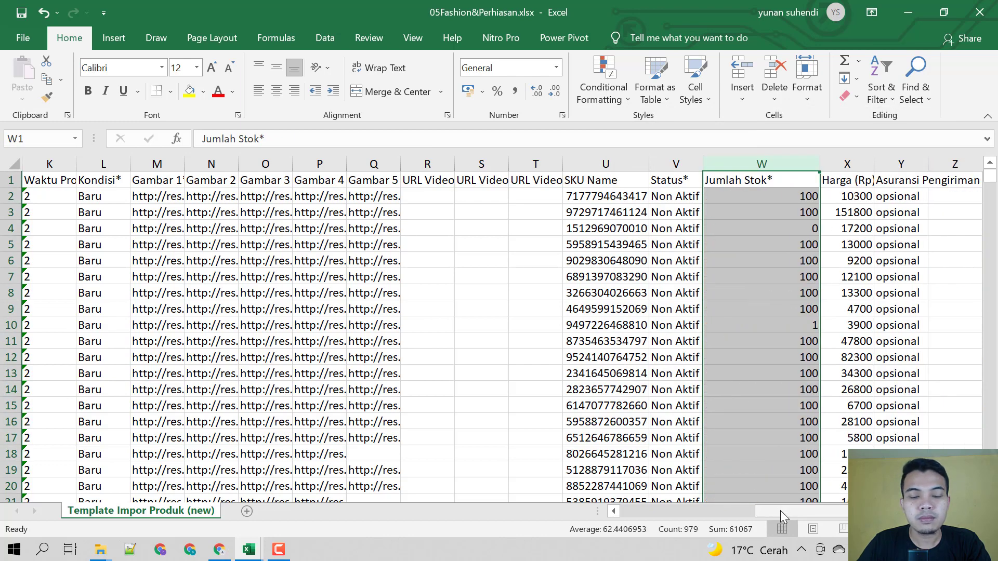
left_click_drag(781, 510, 459, 510)
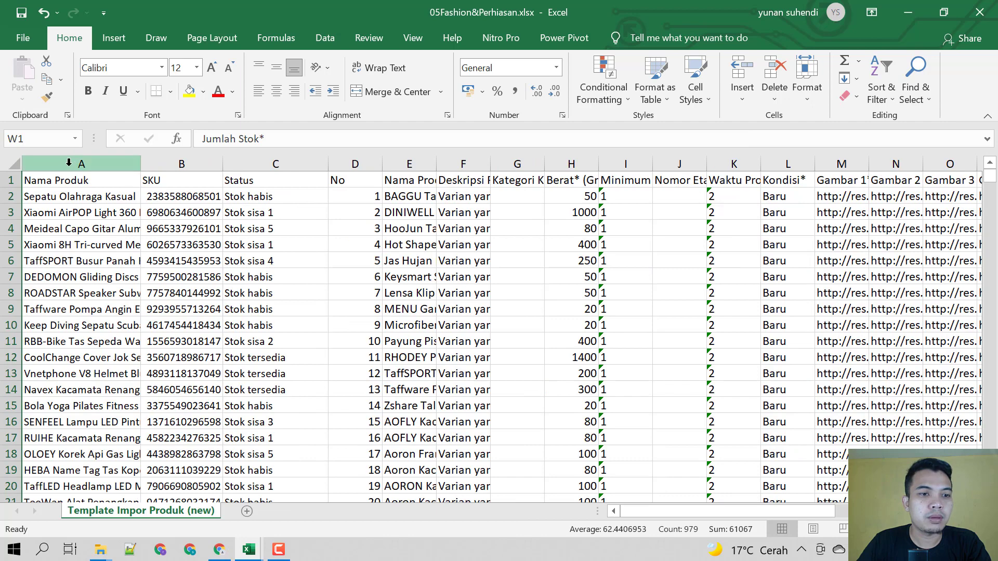
left_click_drag(78, 164, 280, 155)
right_click(280, 156)
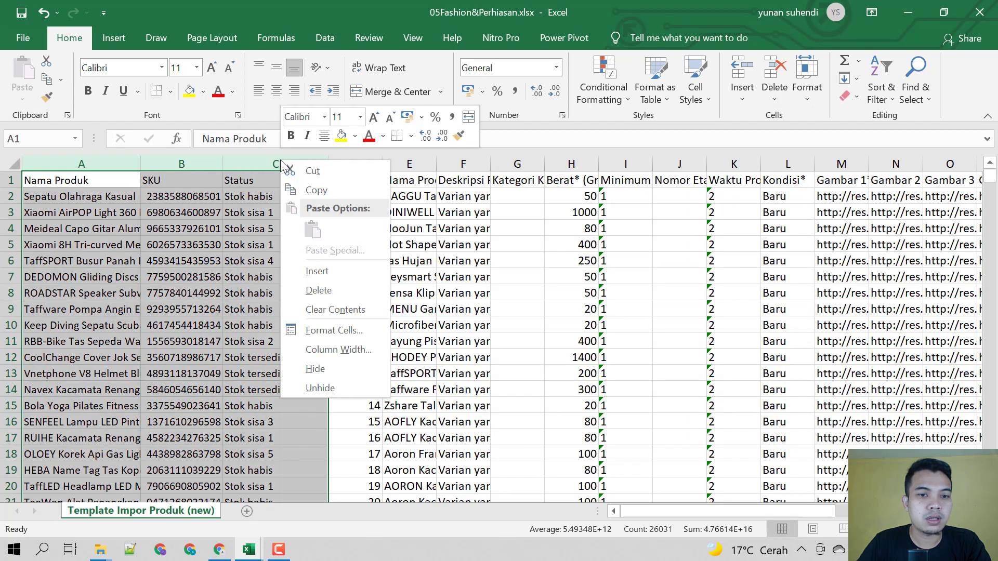
left_click(339, 300)
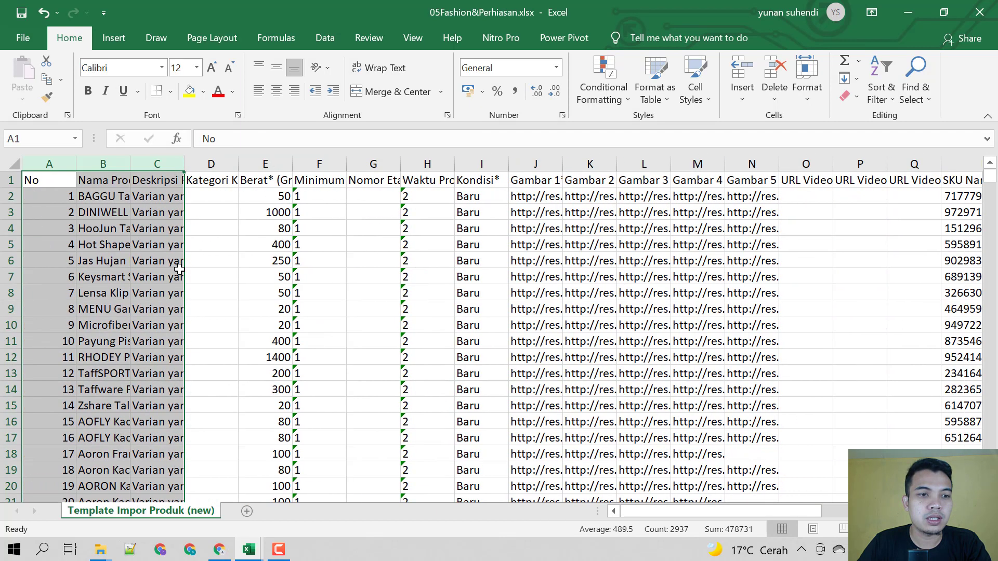
left_click(177, 266)
Step: Look through the product rows from the header down past row 900
scroll(569, 400, "down", 13)
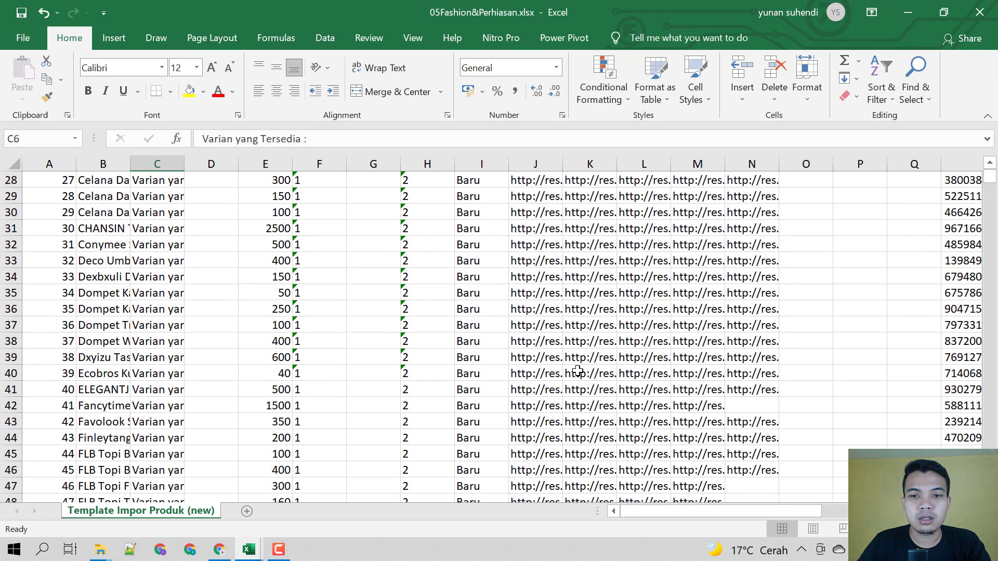
scroll(560, 363, "up", 13)
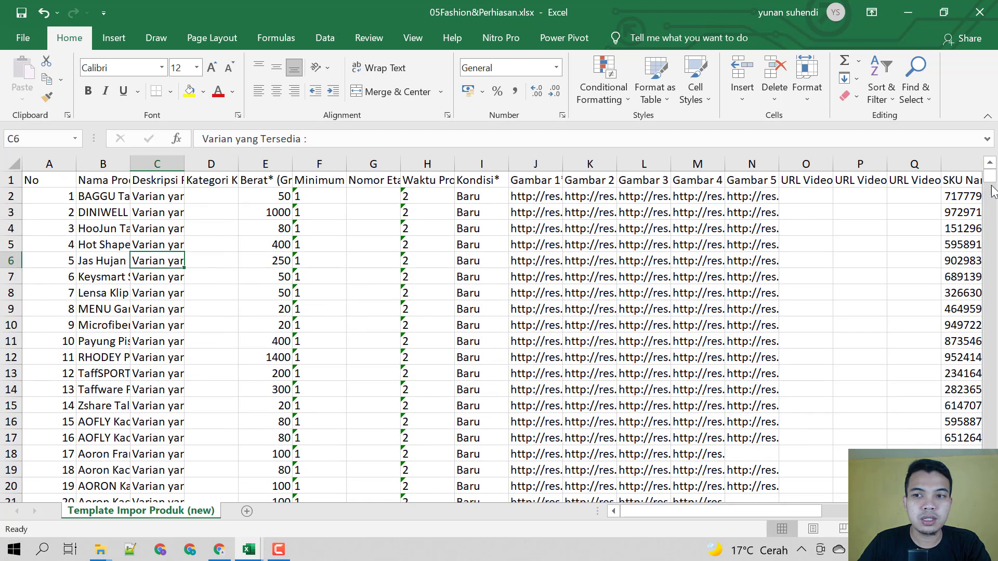
left_click_drag(993, 191, 970, 210)
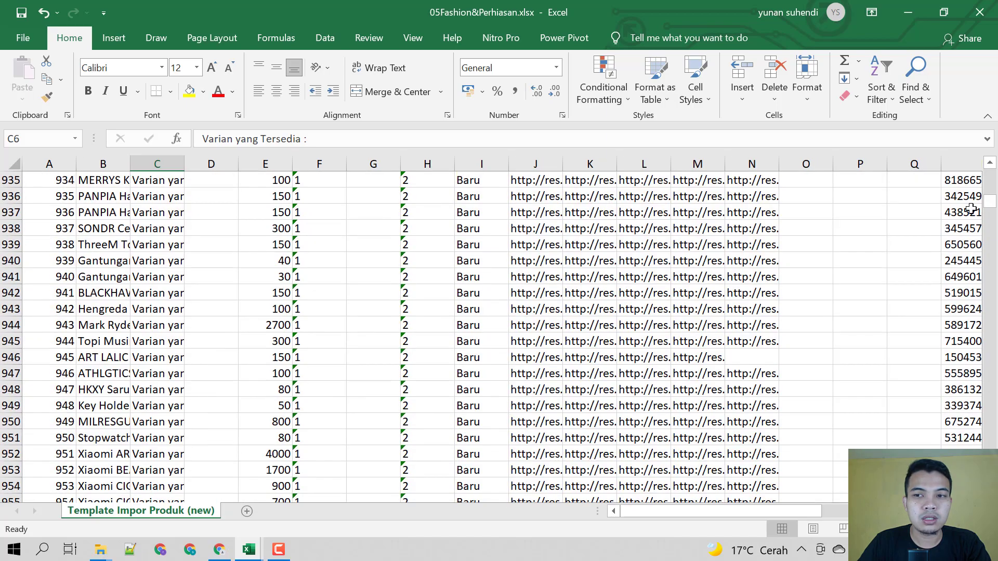
scroll(971, 209, "up", 20)
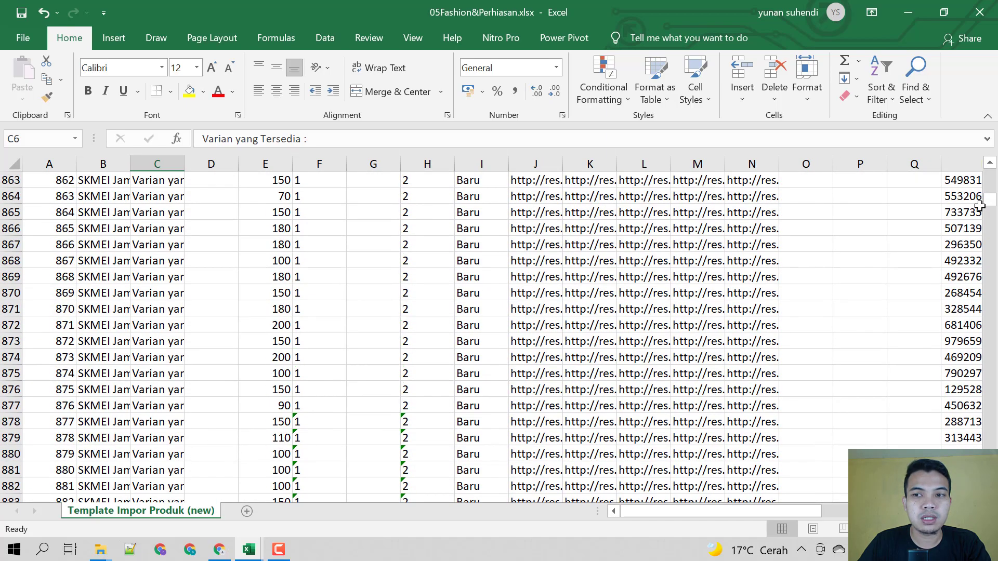
scroll(979, 206, "up", 6)
left_click_drag(992, 207, 989, 176)
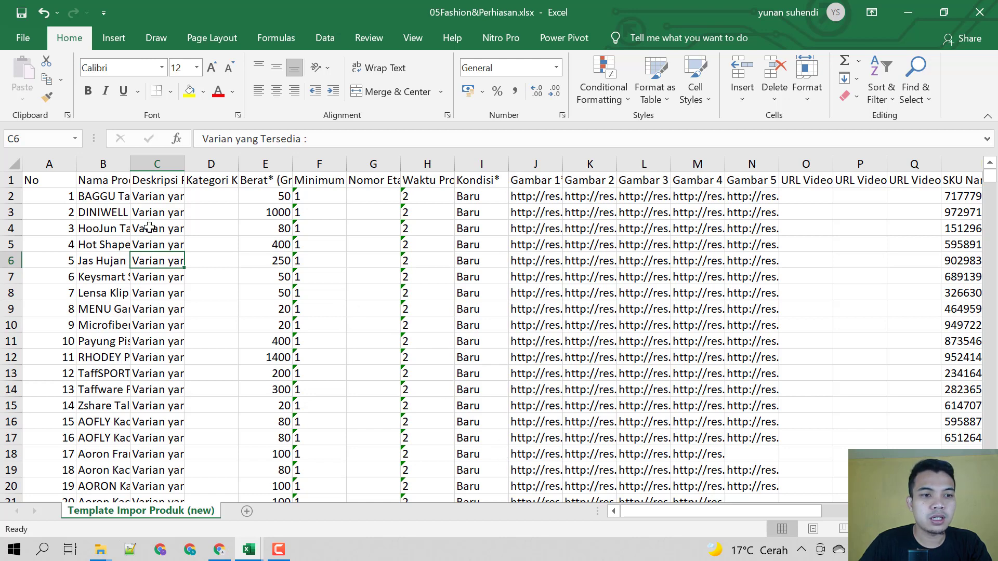
Step: Create a blank workbook, copy header row 1 from 05Fashion&Perhiasan.xlsx, and return to the blank workbook
key("ctrl+n")
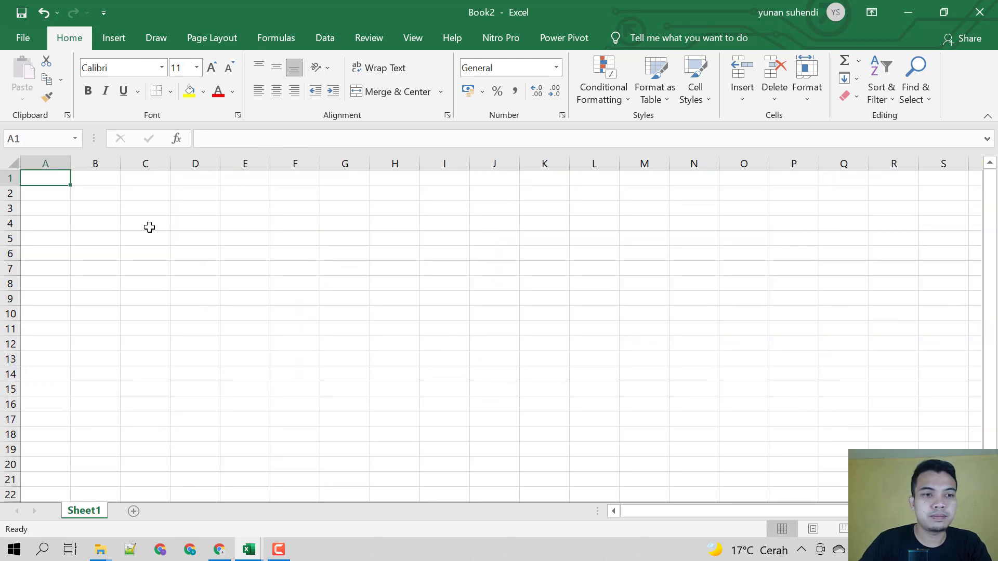
mouse_move(249, 549)
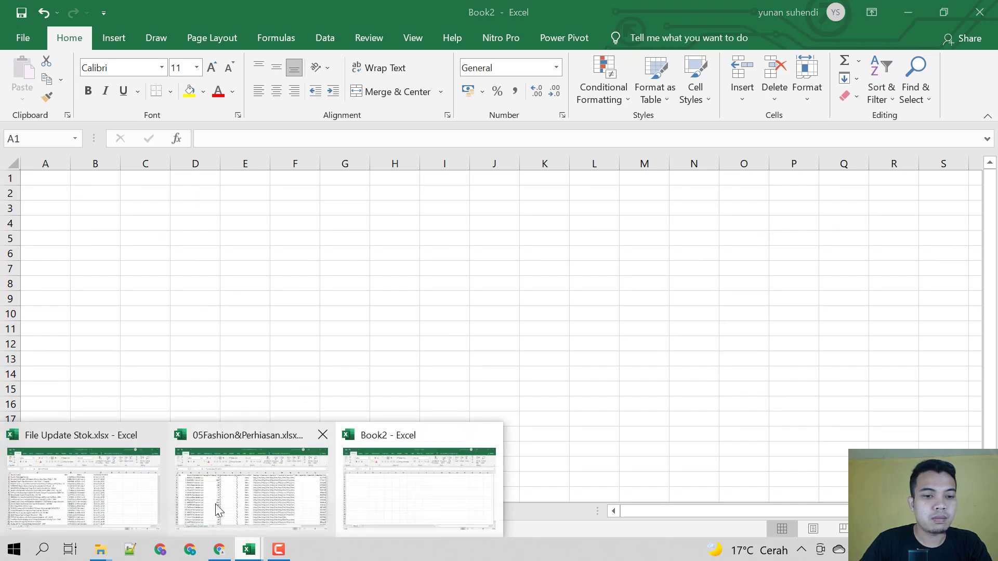
left_click(261, 484)
left_click(11, 180)
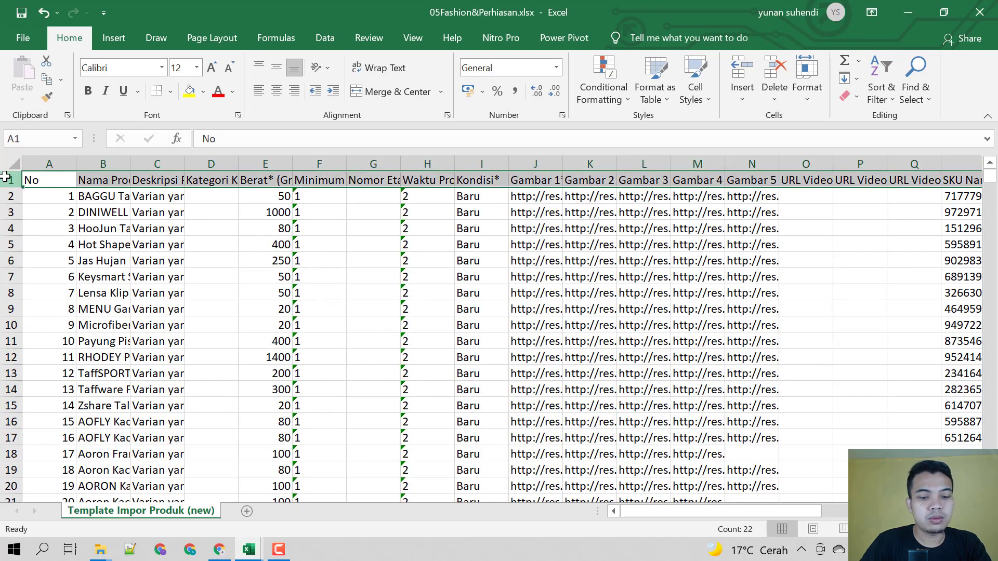
key("ctrl+c")
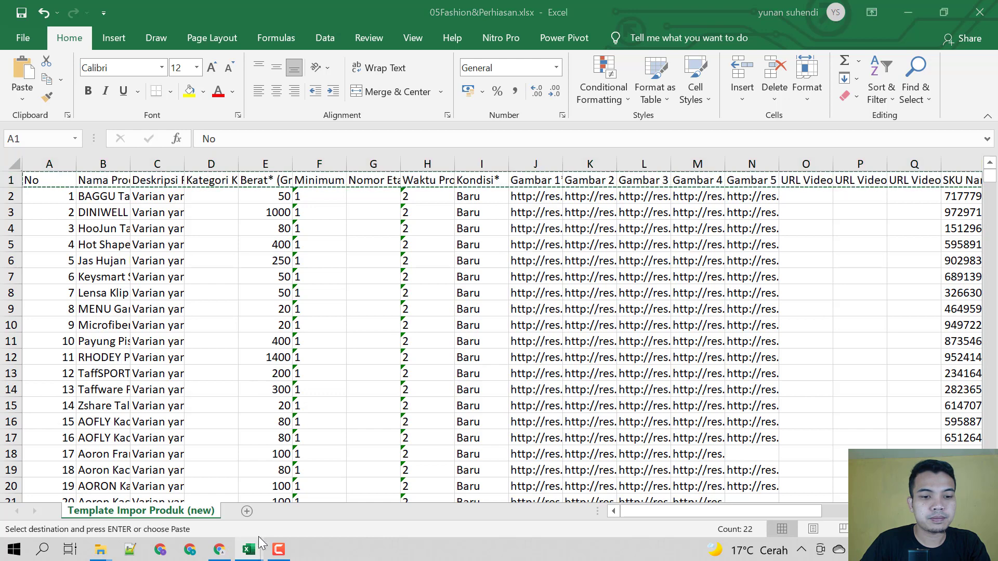
mouse_move(249, 549)
left_click(408, 491)
right_click(4, 178)
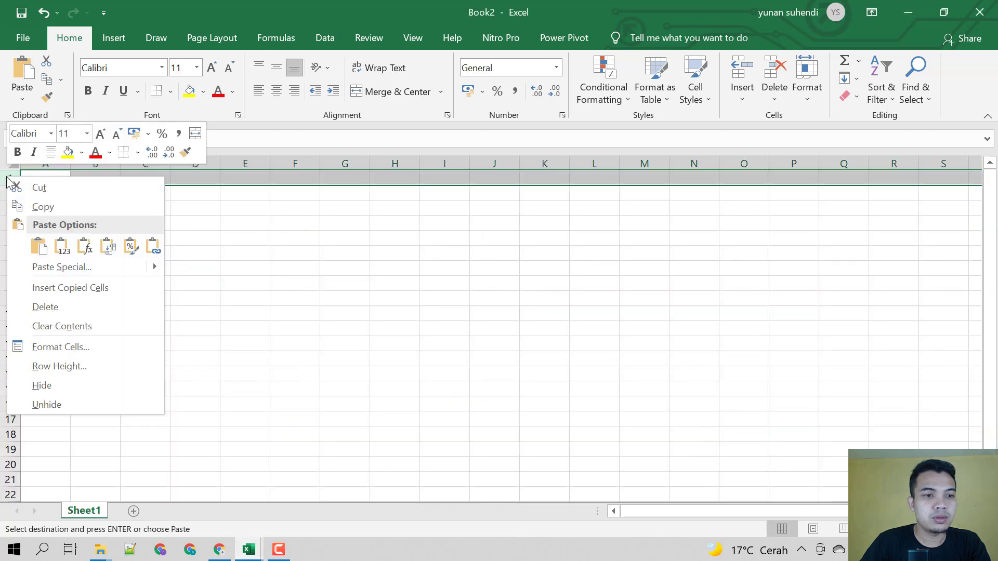
left_click(48, 189)
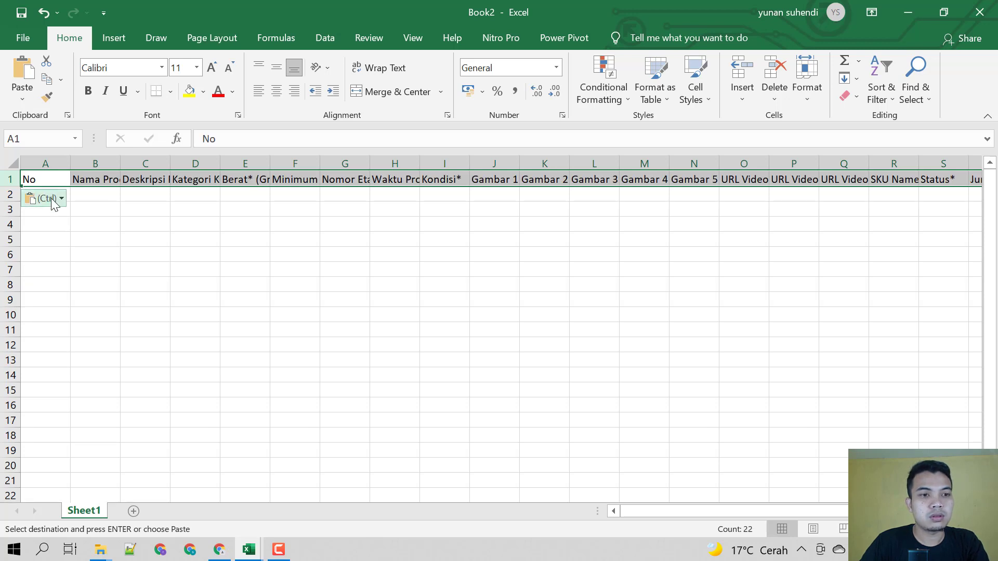
key("ctrl+z")
Step: Paste the copied header row at cell A1 of the blank workbook
left_click(37, 177)
key("ctrl+v")
left_click(140, 254)
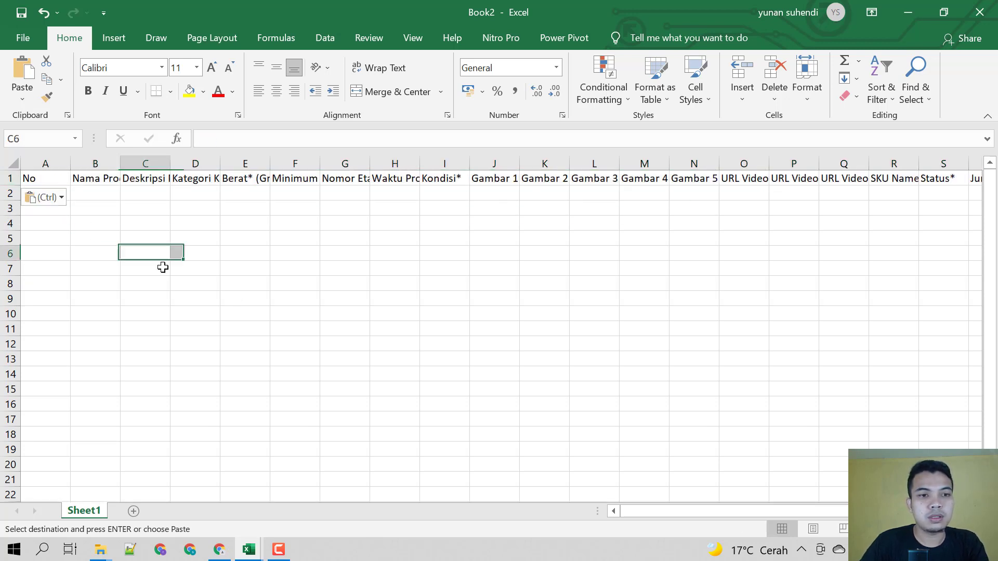
Step: Return to 05Fashion&Perhiasan.xlsx and widen the Nama Produk column B to show more of the product names
mouse_move(249, 549)
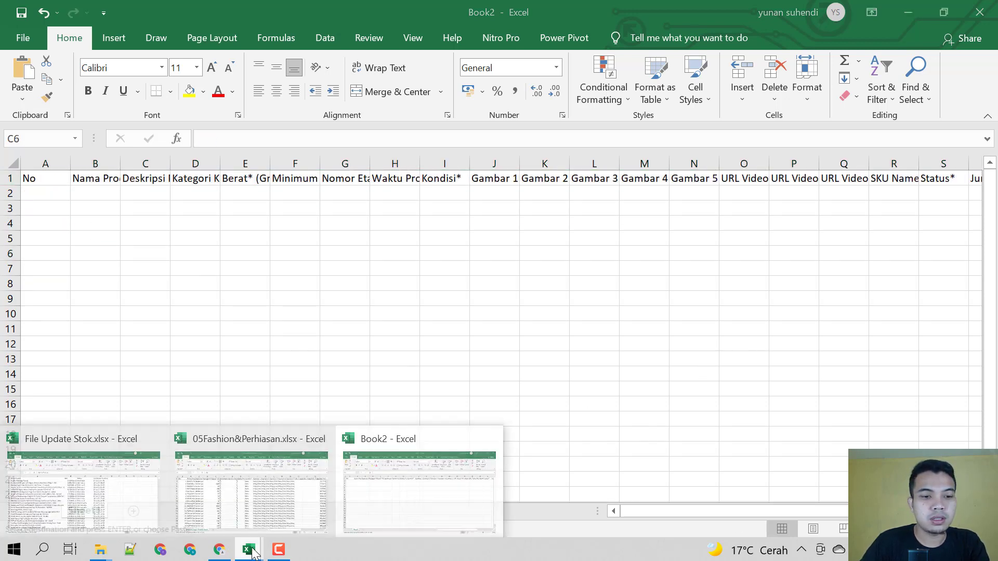
left_click(234, 491)
key("shift+space")
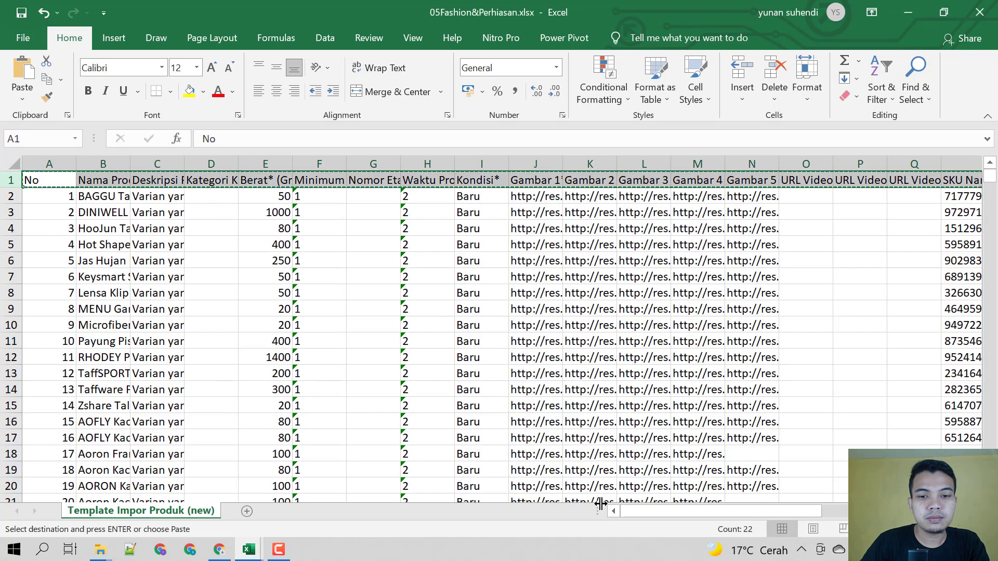
mouse_move(634, 510)
left_mouse_down()
mouse_move(734, 513)
mouse_move(642, 512)
left_mouse_up()
left_click_drag(130, 172, 248, 163)
Step: Search the Nama Produk column for "skmei" and step through the matches to row 522
left_click(193, 161)
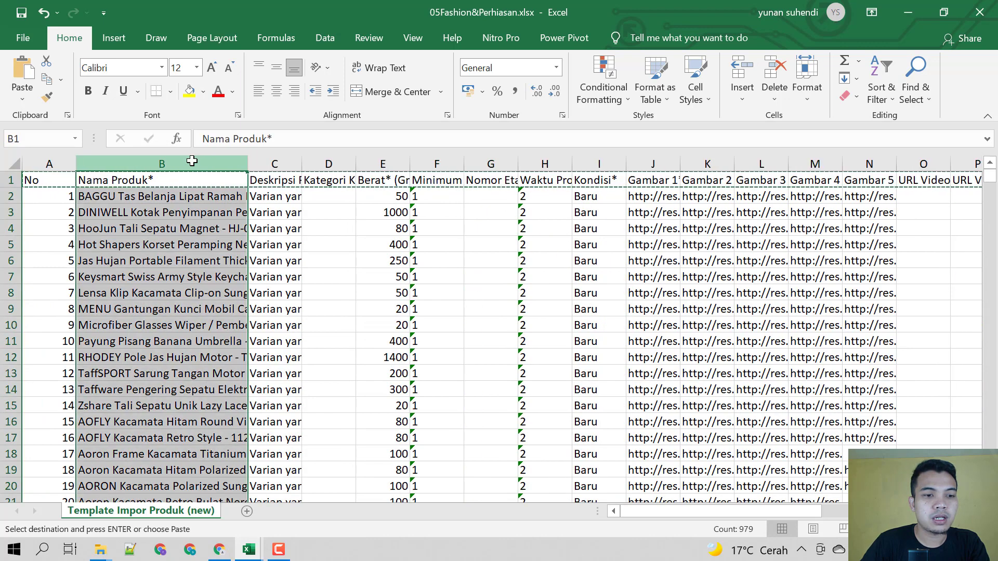
key("ctrl+f")
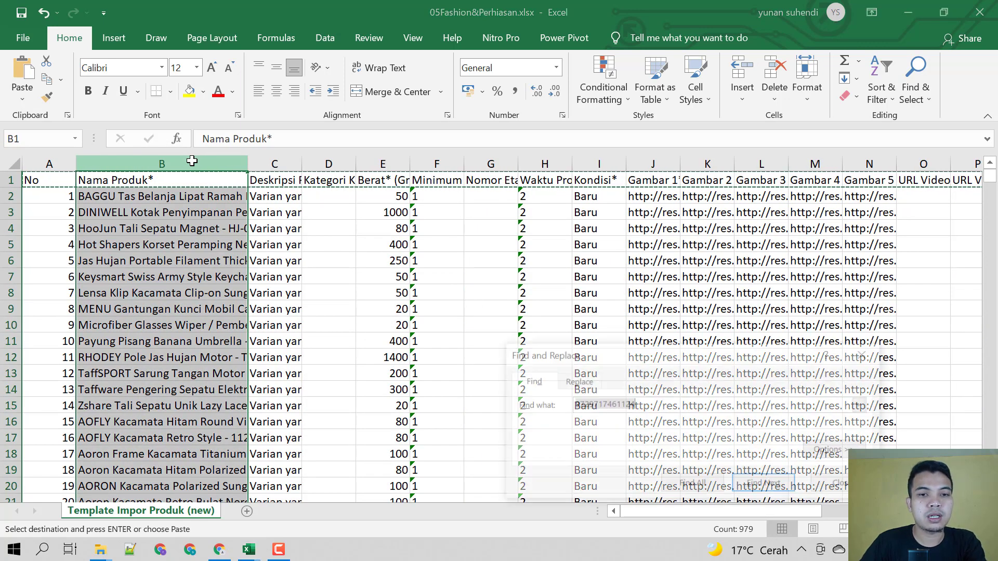
type("skm")
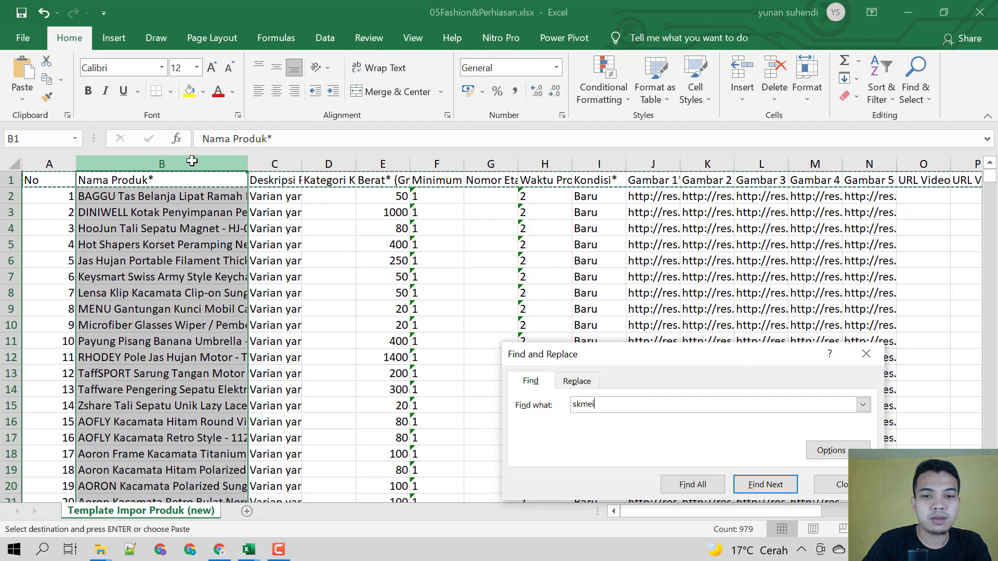
type("ei")
key("Return")
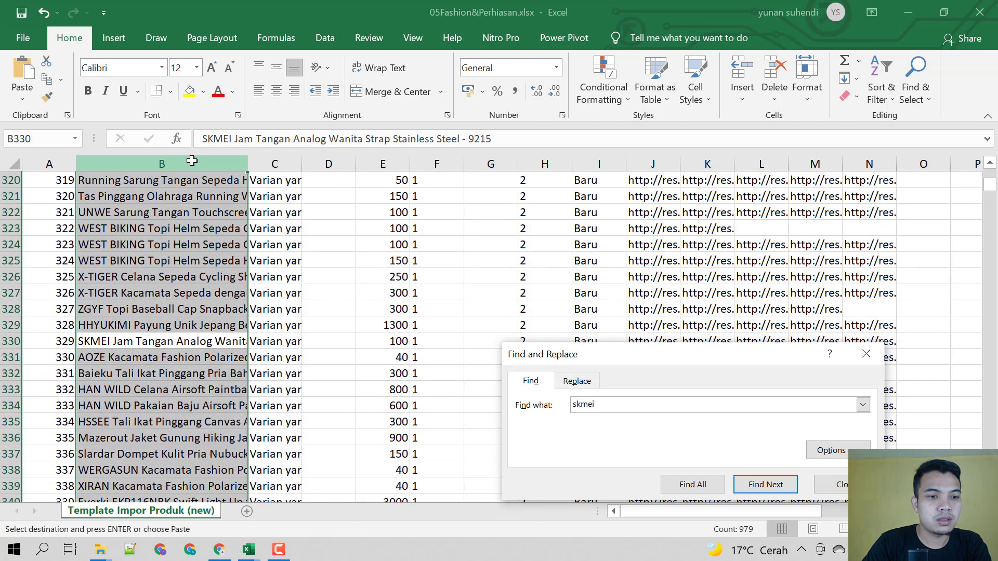
key("Return")
key("Return")
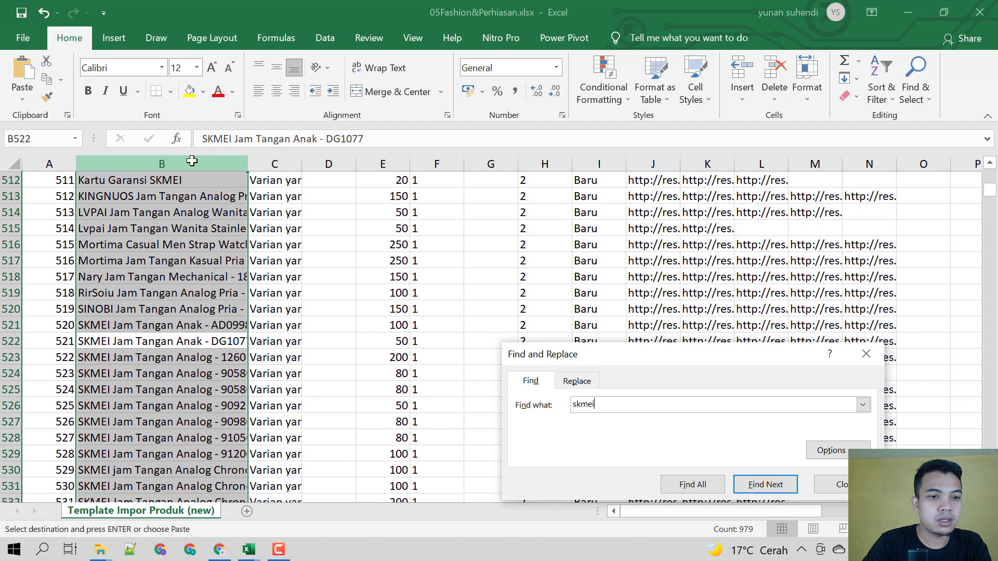
left_click(865, 355)
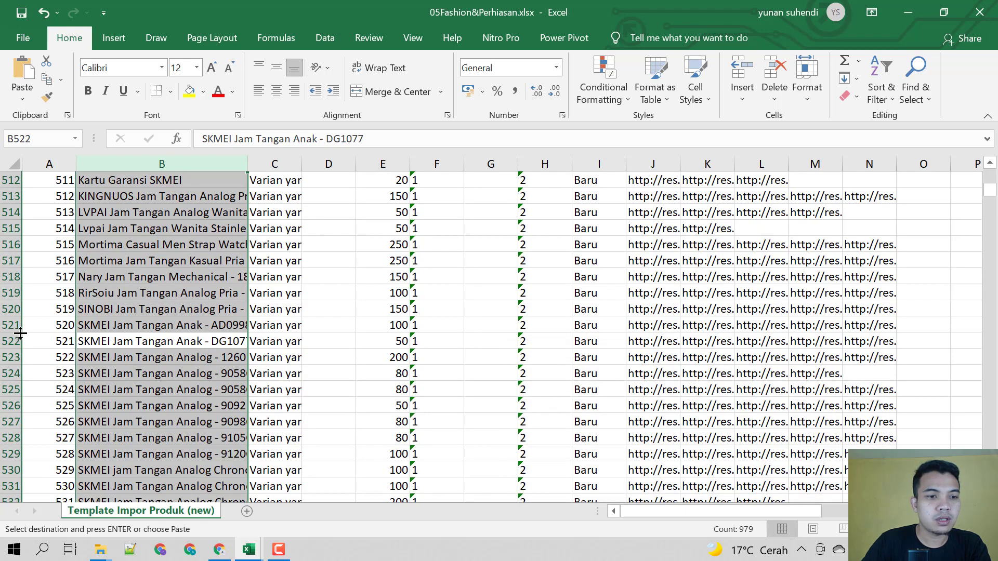
Step: Copy the SKMEI product rows 522 to 901 and paste them at A2 of the new workbook, below the headers
left_click_drag(11, 341, 270, 273)
key("ctrl+c")
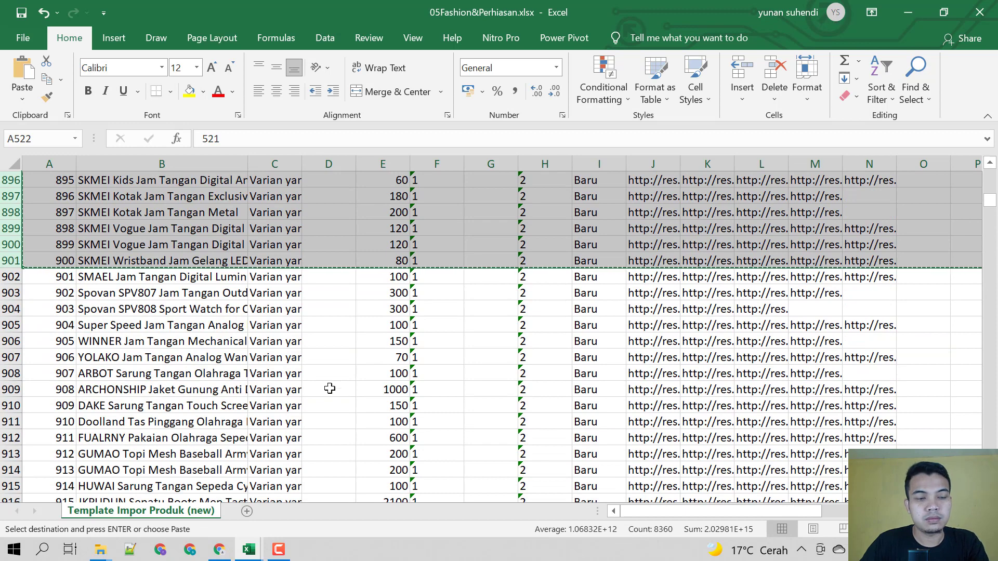
mouse_move(255, 550)
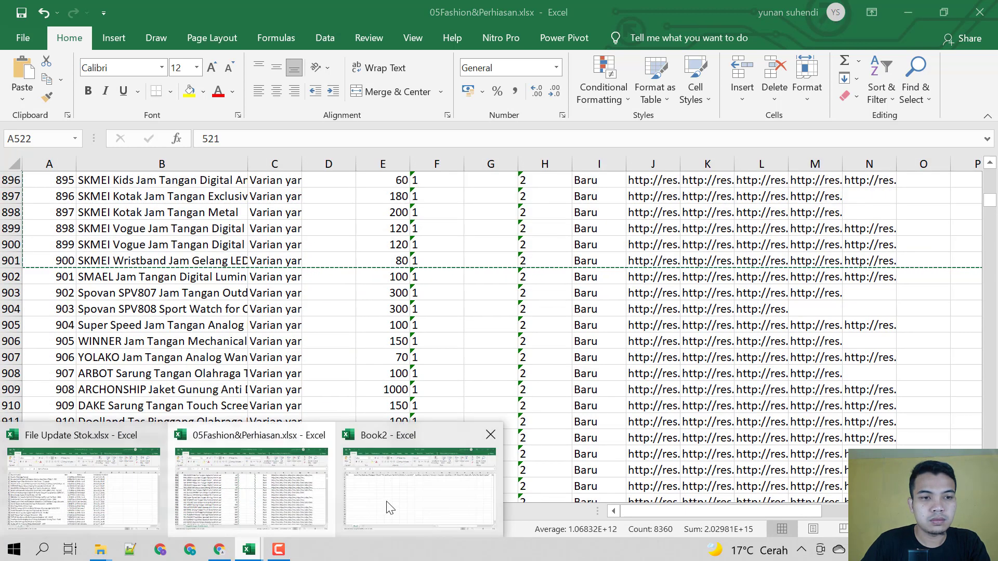
left_click(395, 488)
left_click(48, 199)
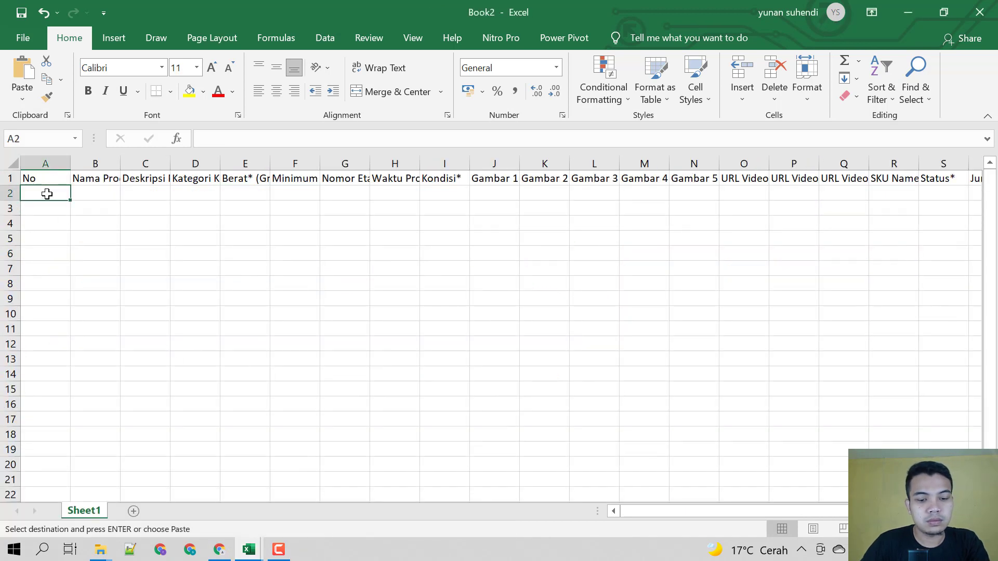
key("ctrl+v")
left_click(124, 273)
Step: Examine the pasted SKMEI rows down to the last product, including their Jumlah Stok and Harga columns
scroll(305, 352, "down", 1)
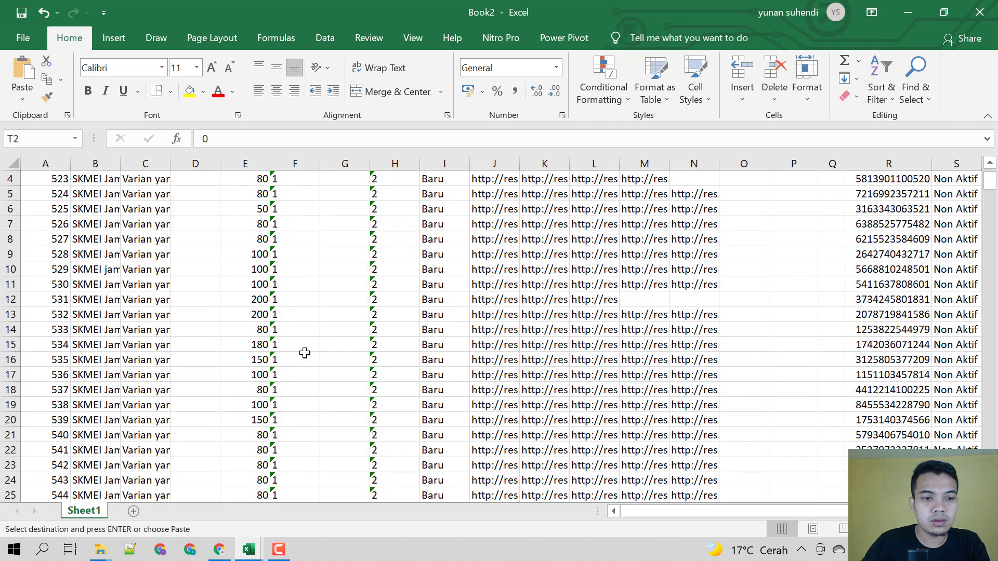
scroll(421, 283, "down", 8)
scroll(422, 285, "down", 20)
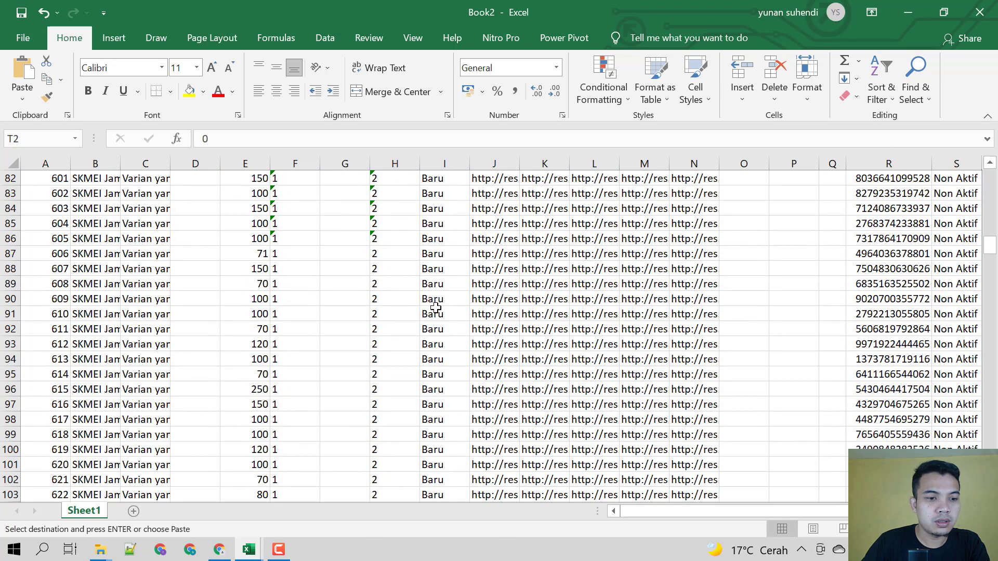
scroll(443, 307, "down", 20)
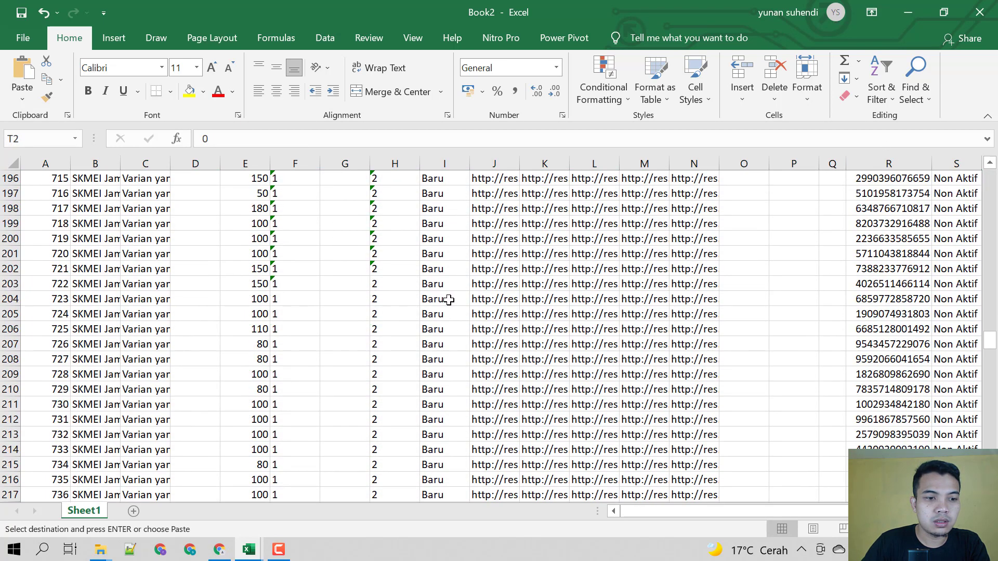
scroll(450, 295, "down", 20)
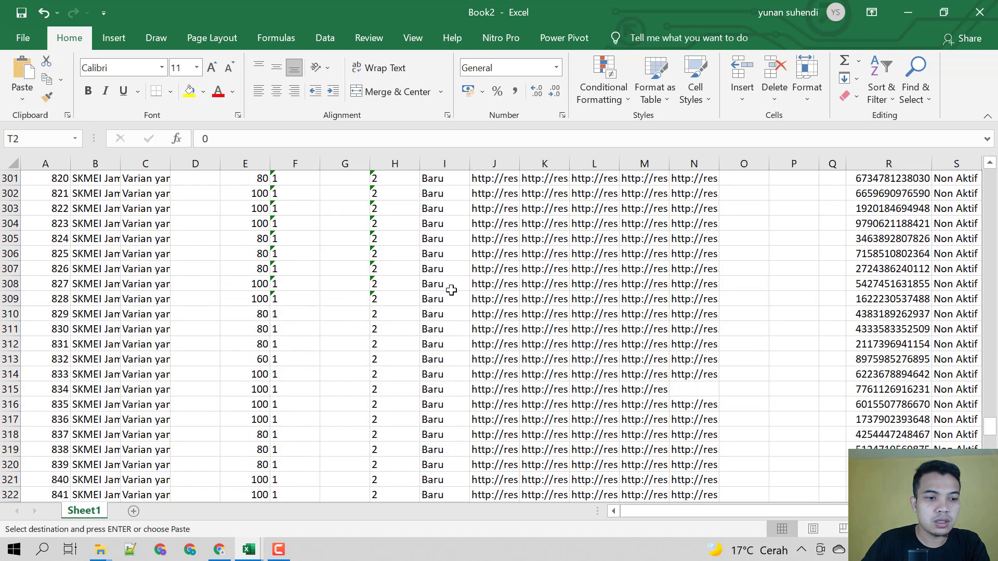
scroll(452, 286, "down", 6)
scroll(451, 286, "up", 4)
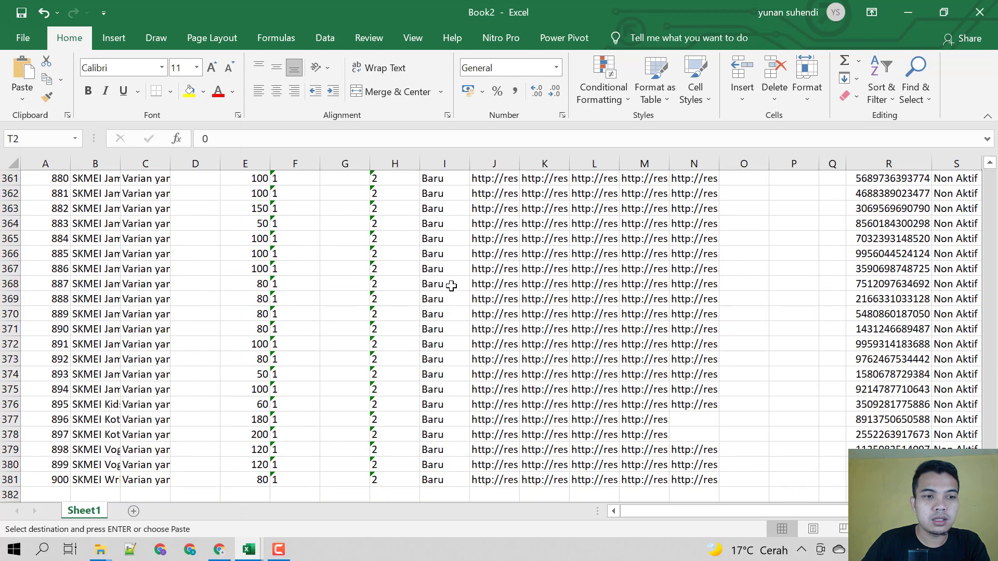
left_click_drag(759, 512, 826, 499)
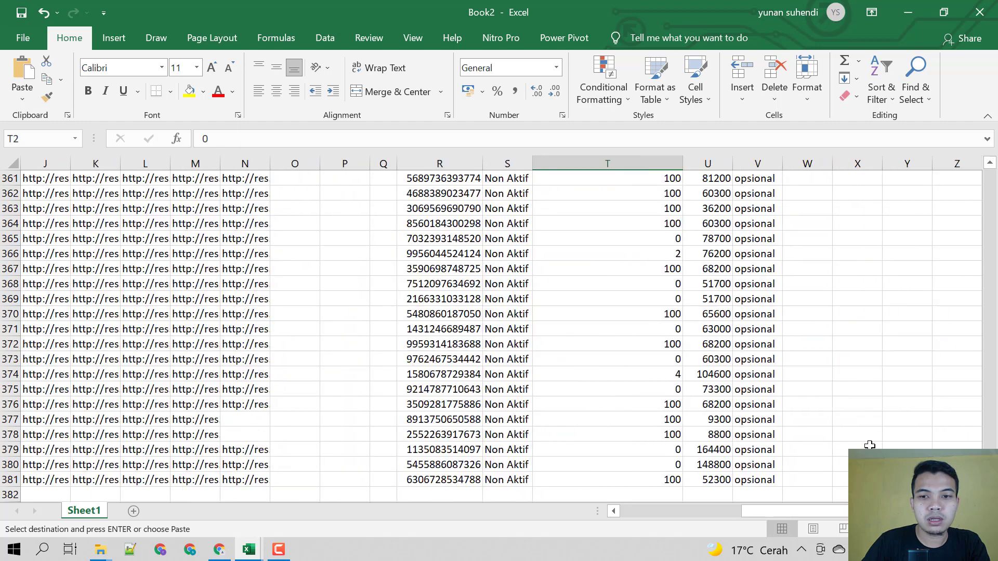
scroll(699, 352, "up", 5)
scroll(699, 352, "up", 12)
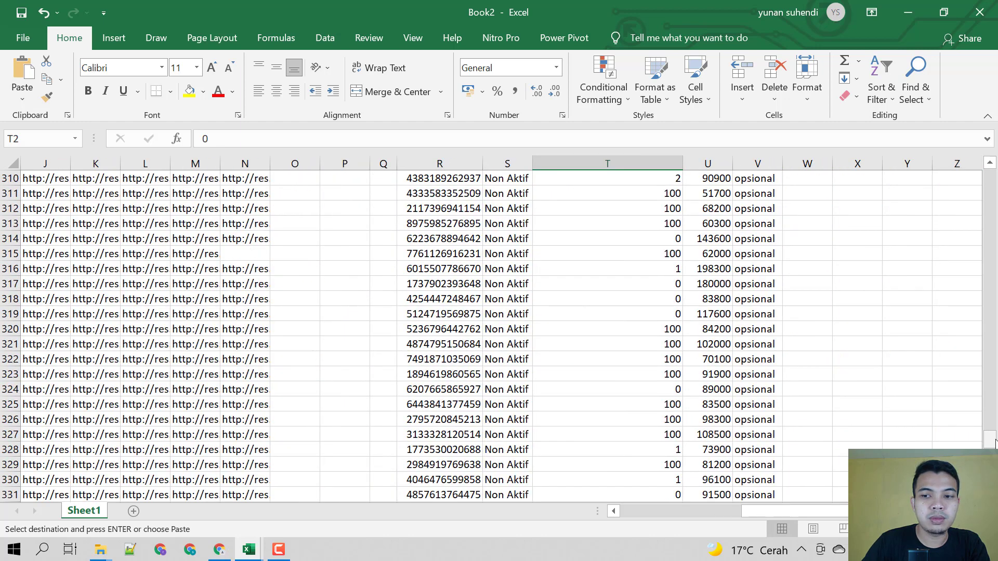
left_click_drag(993, 440, 990, 179)
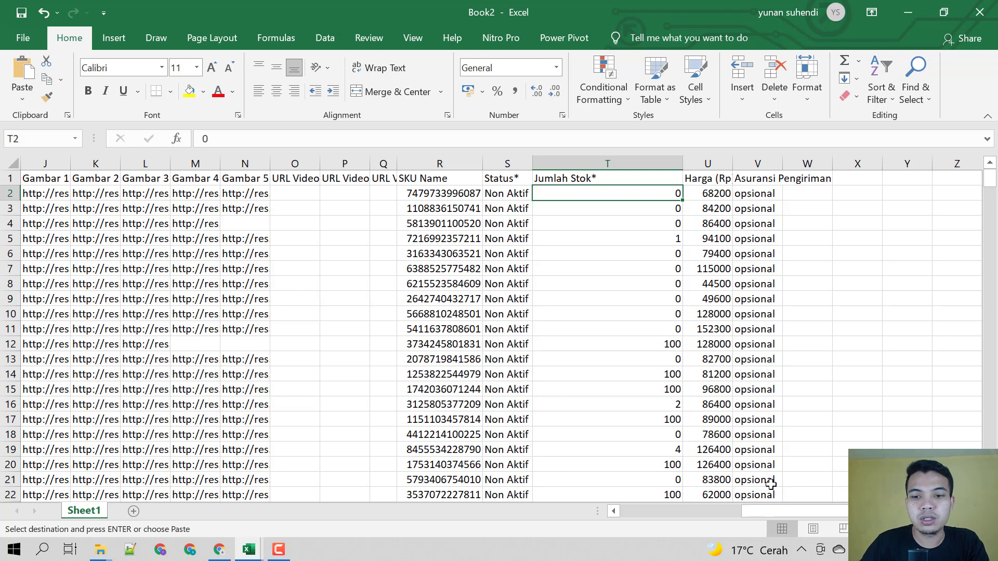
Step: Set up a sort of the entire SKMEI sheet in Book2 that treats the first row as headers
left_click_drag(760, 510, 730, 512)
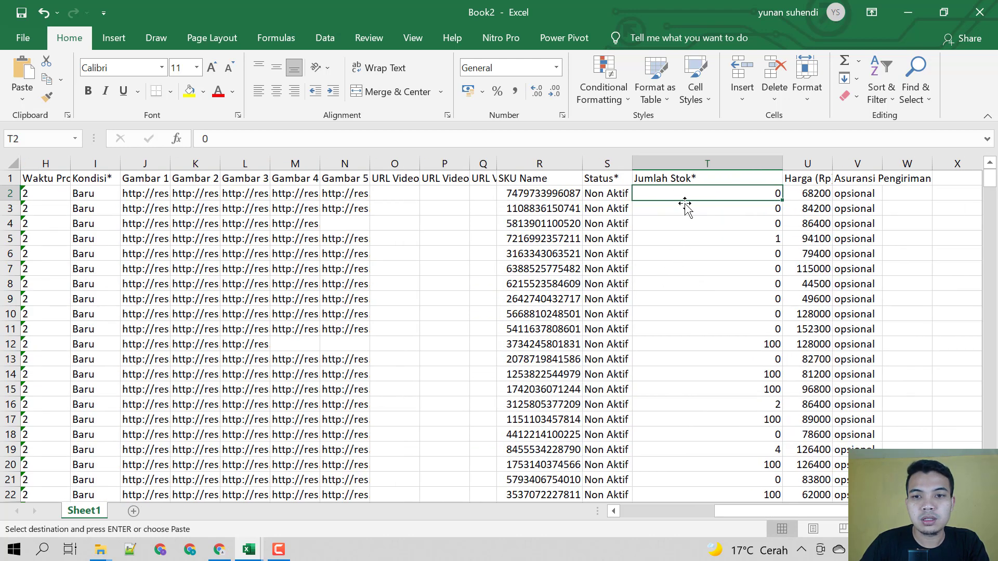
left_click(727, 344)
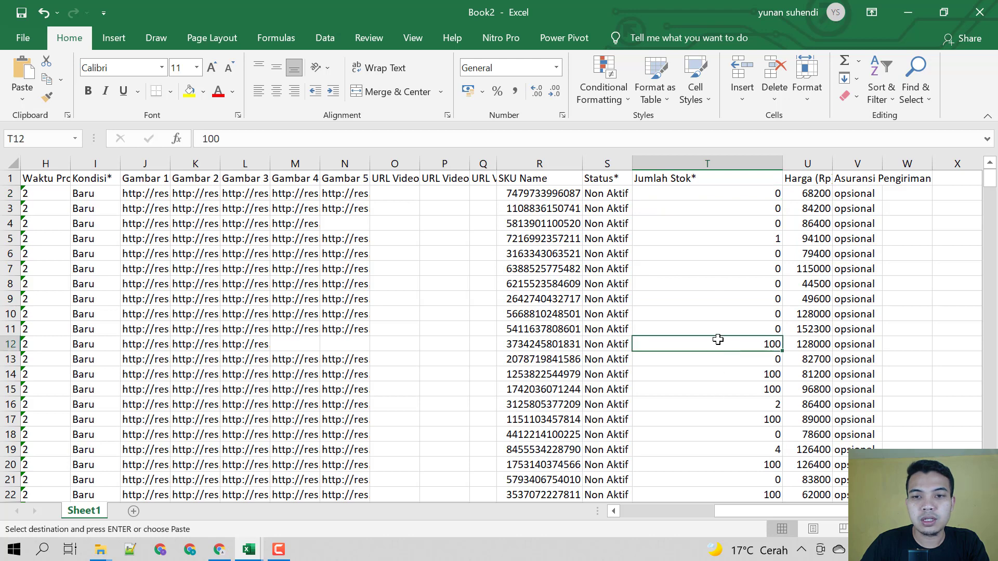
left_click(11, 165)
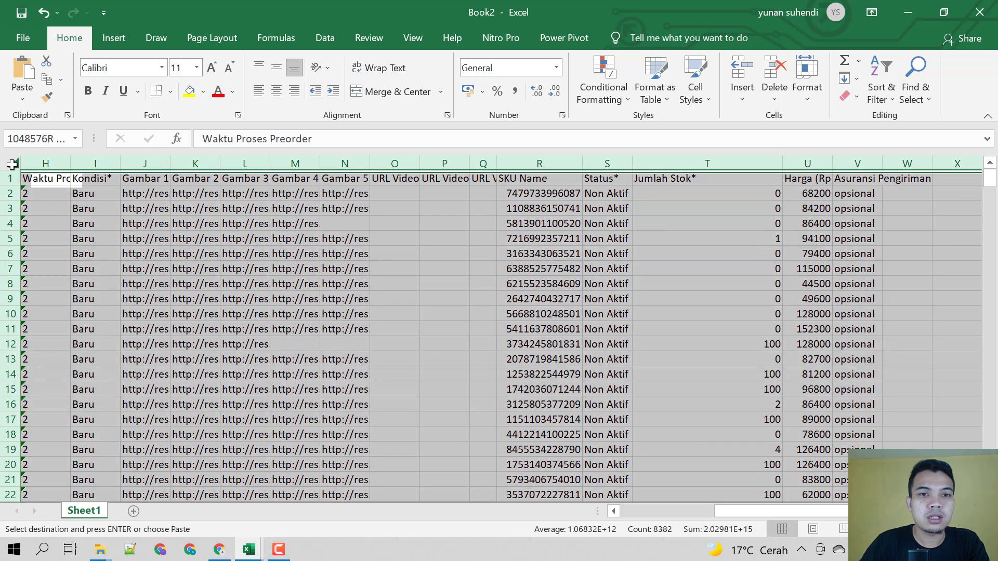
left_click(326, 44)
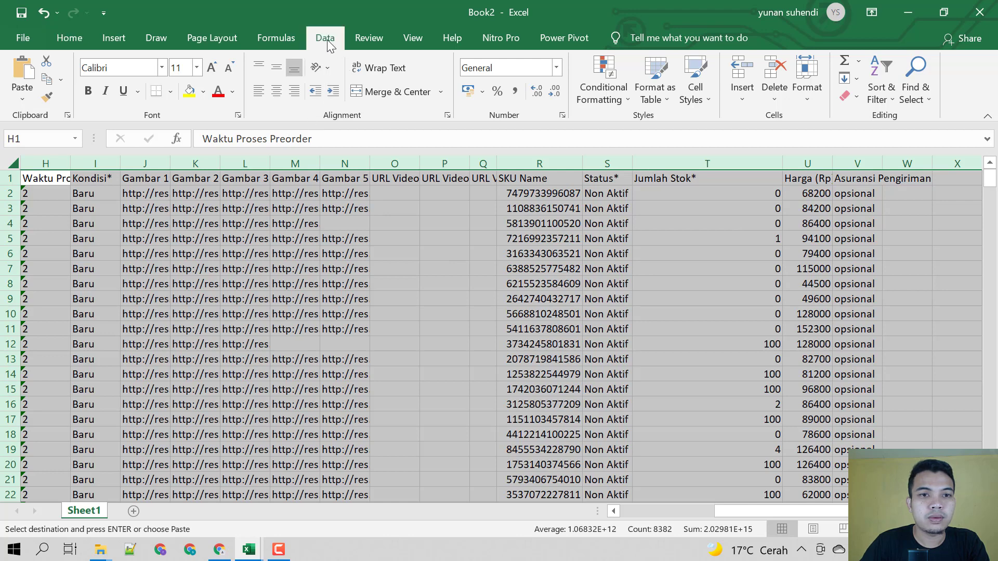
left_click(446, 83)
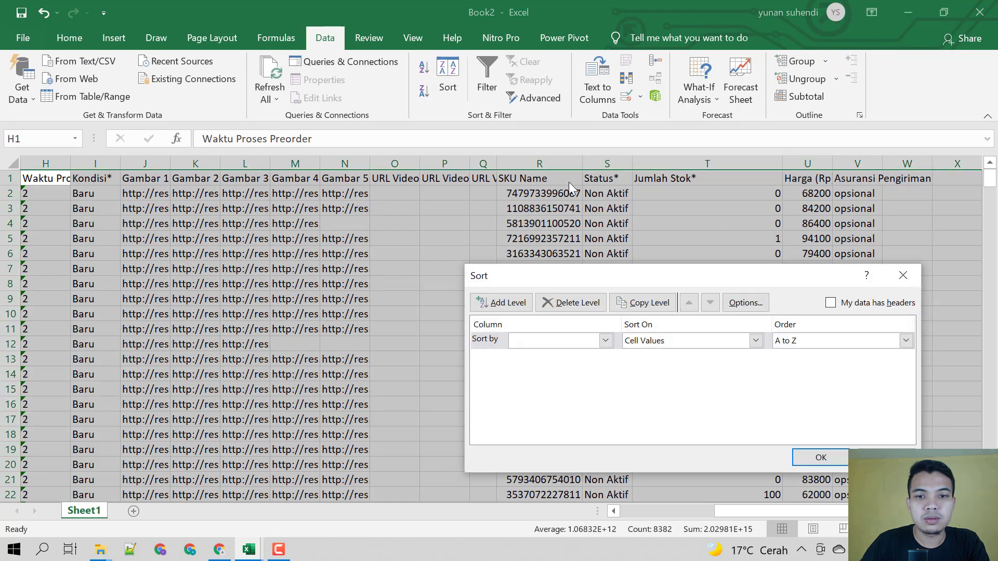
left_click(606, 340)
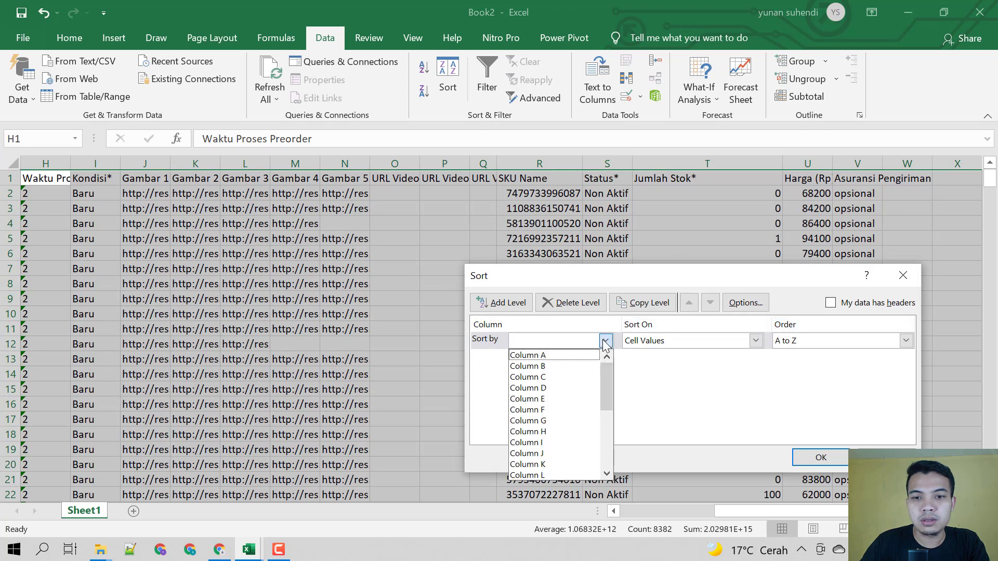
left_click(606, 340)
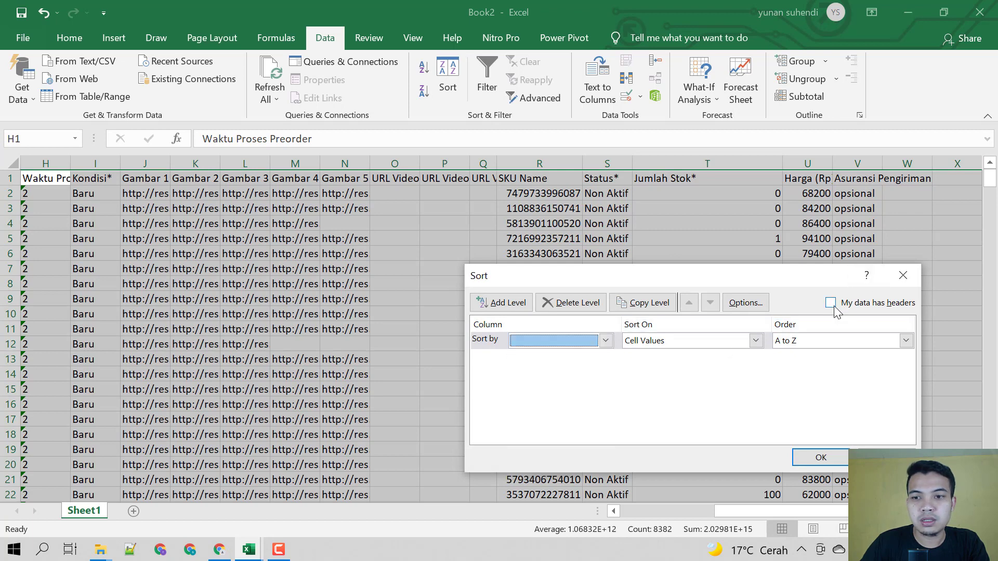
left_click(831, 303)
Step: Sort the rows by Jumlah Stok* on cell values, from Largest to Smallest
left_click(605, 341)
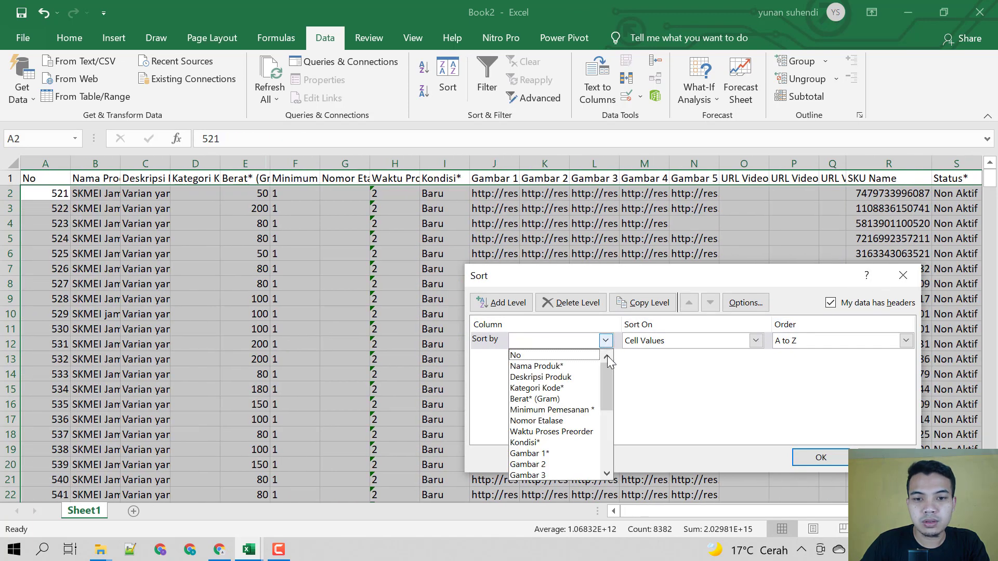
left_click_drag(607, 382, 603, 413)
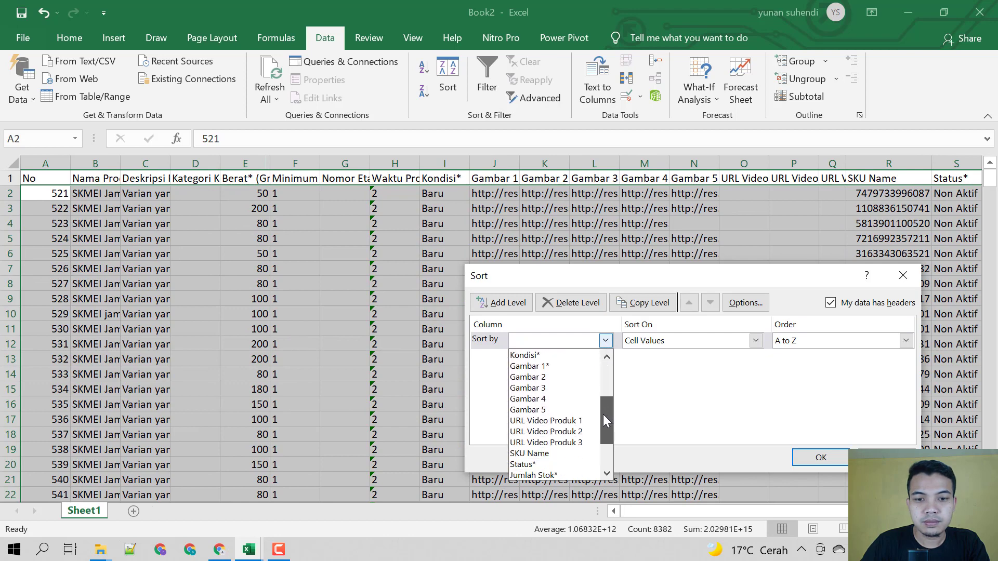
left_click(547, 474)
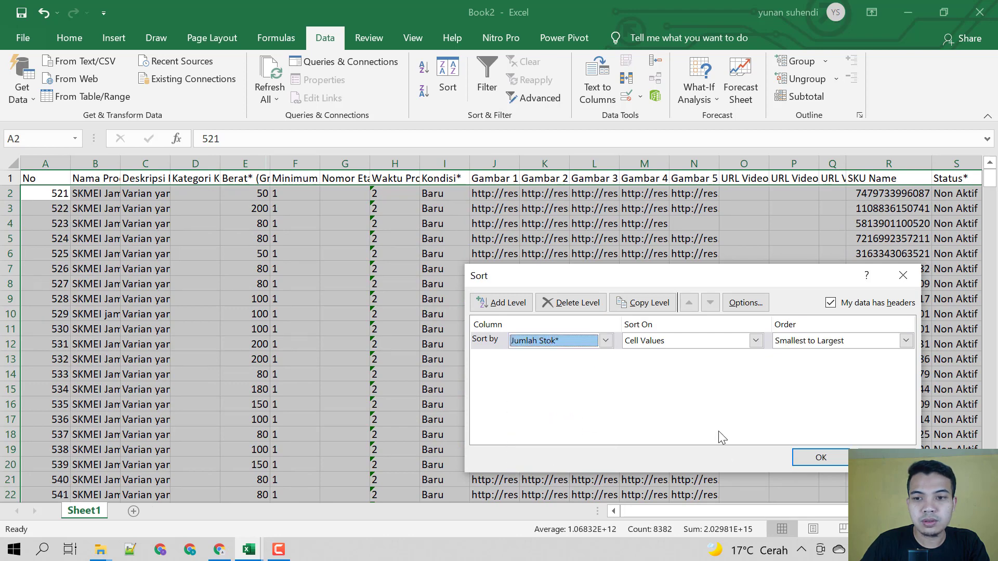
left_click(814, 344)
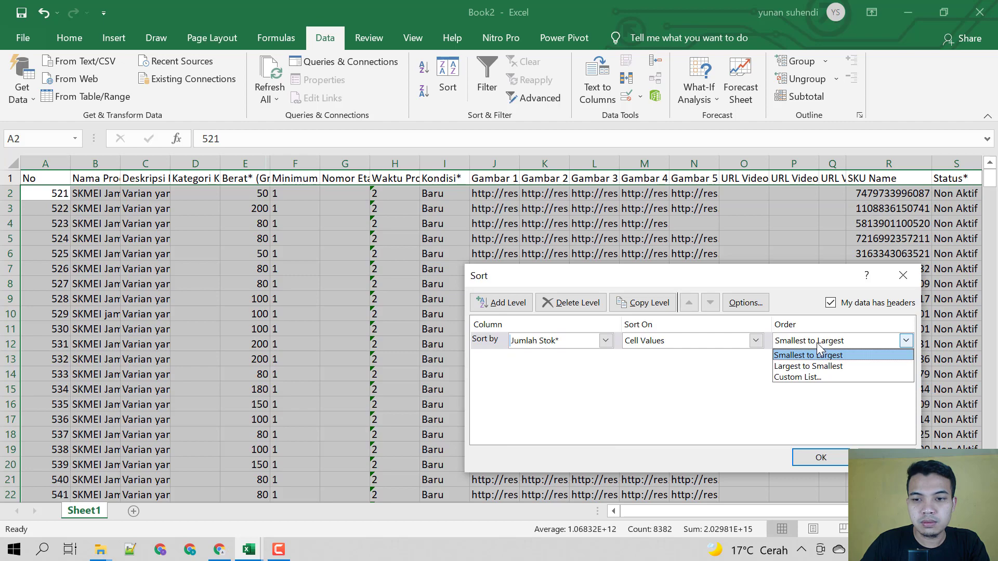
left_click(811, 367)
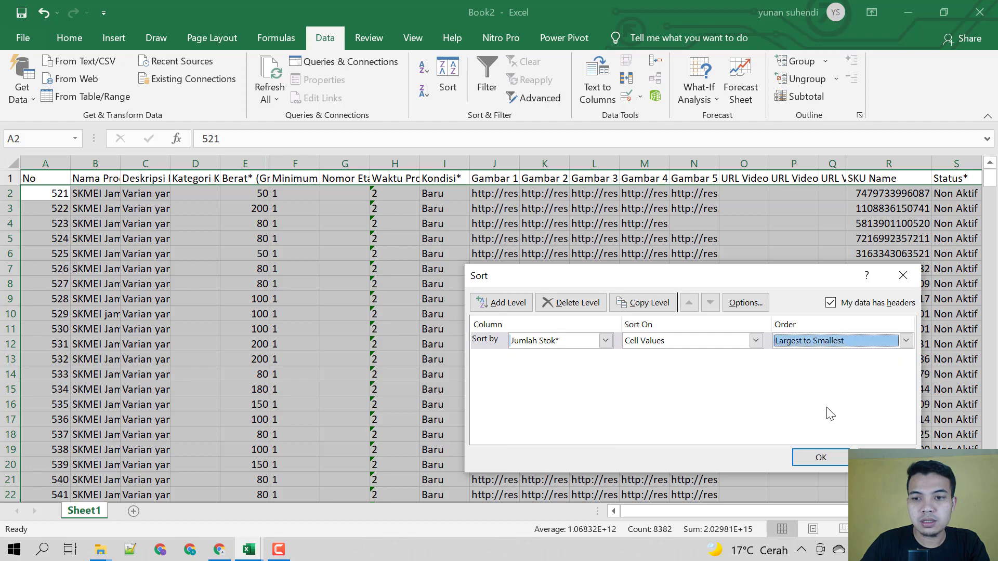
left_click(820, 457)
Step: Examine the sorted Jumlah Stok column down to the out-of-stock products and review the other columns of the first rows
scroll(687, 305, "right", 3)
left_click(706, 194)
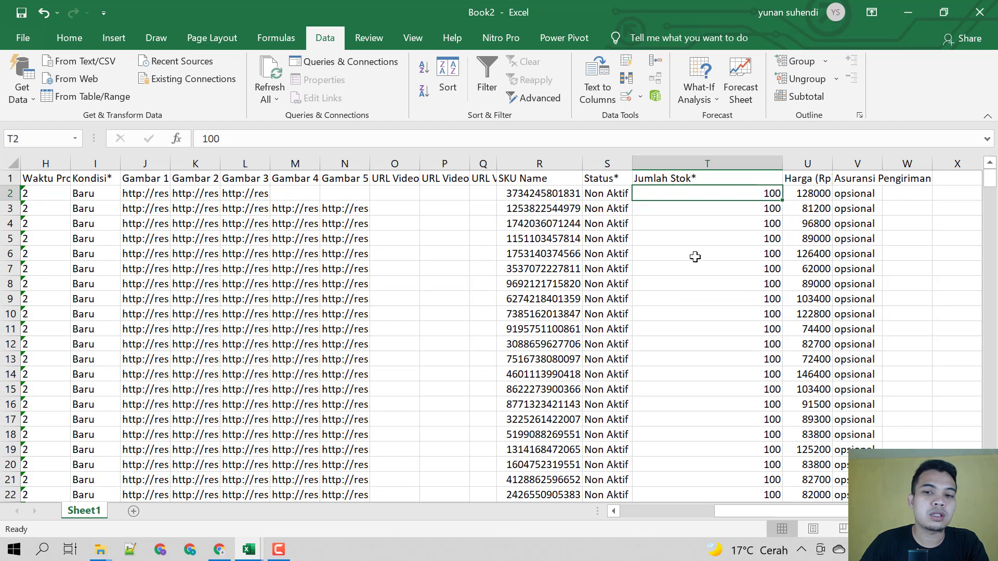
scroll(873, 300, "down", 4)
left_click_drag(989, 197, 973, 430)
scroll(560, 381, "up", 10)
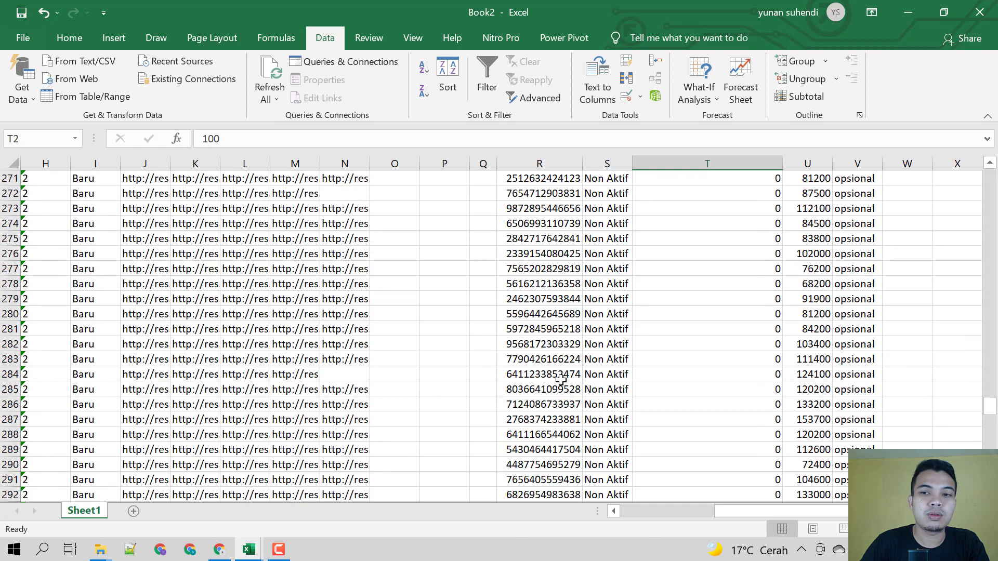
left_click_drag(993, 390, 993, 391)
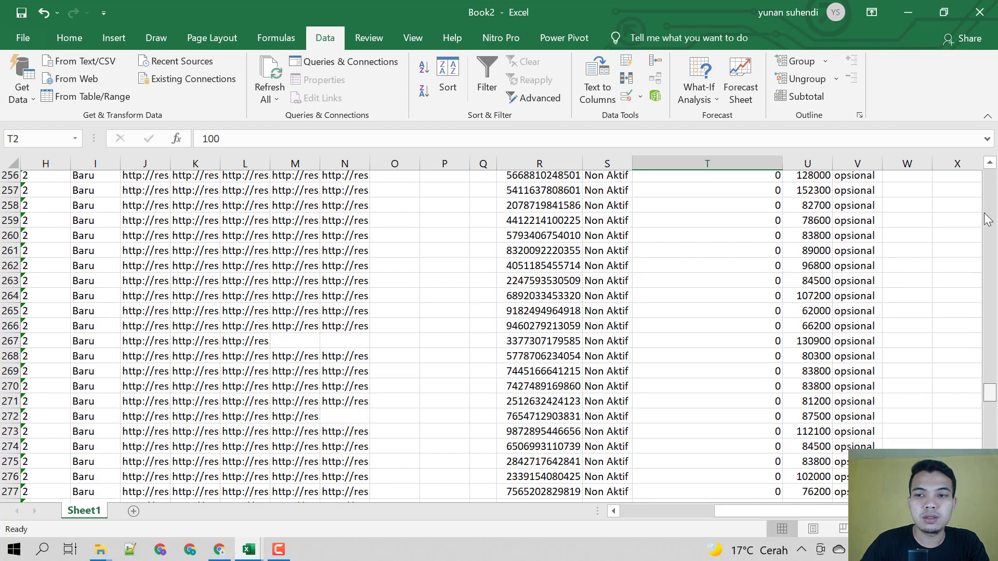
left_click_drag(987, 218, 986, 169)
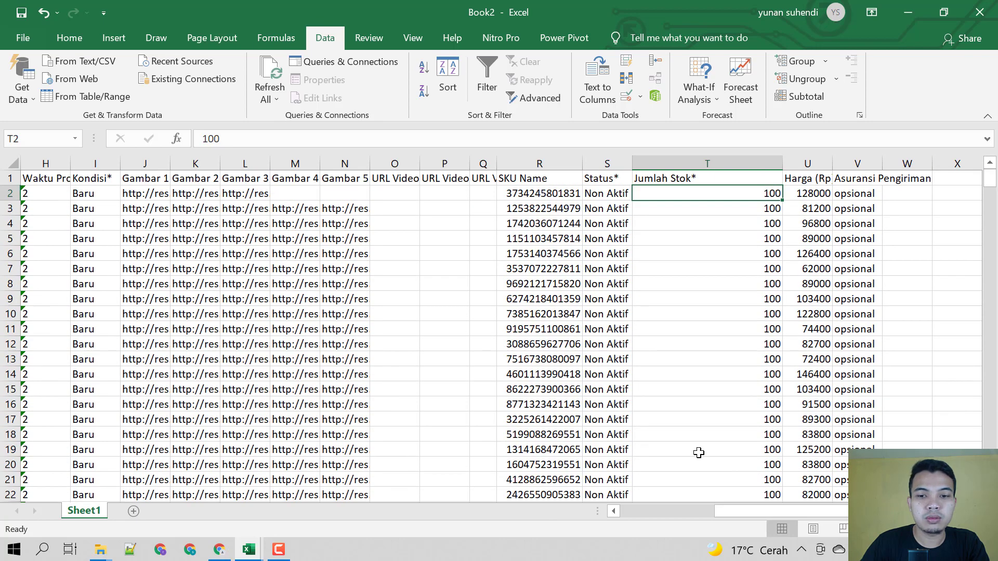
left_click_drag(727, 512, 613, 519)
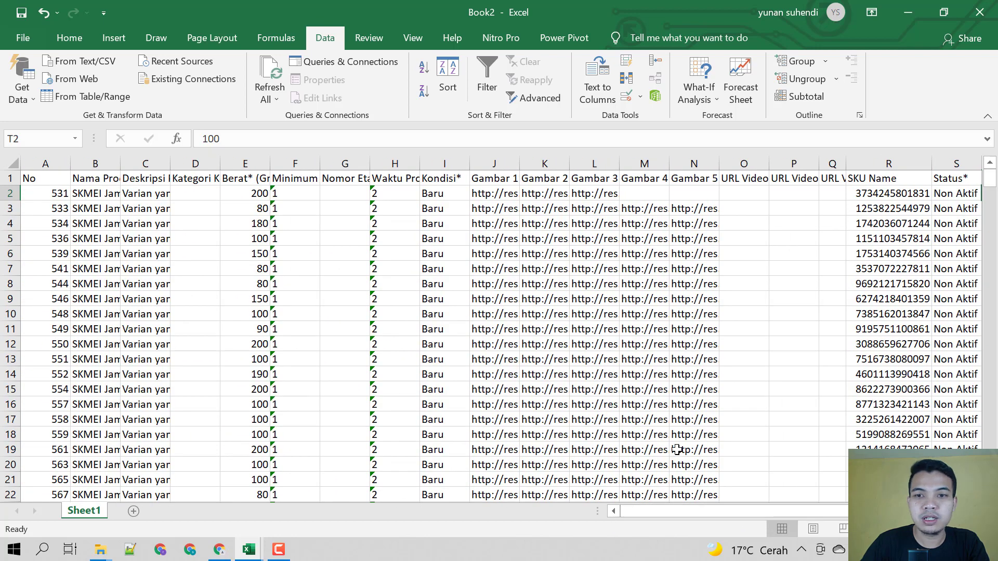
left_click_drag(753, 512, 847, 503)
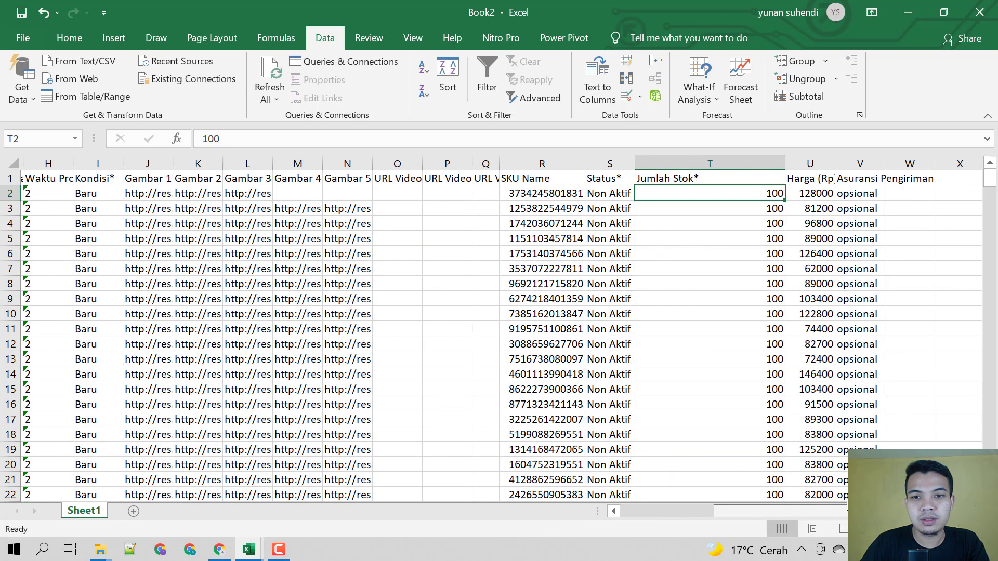
Step: Insert a blank column V between Harga (Rp)* and Asuransi Pengiriman
left_click(848, 240)
left_click(861, 159)
right_click(859, 162)
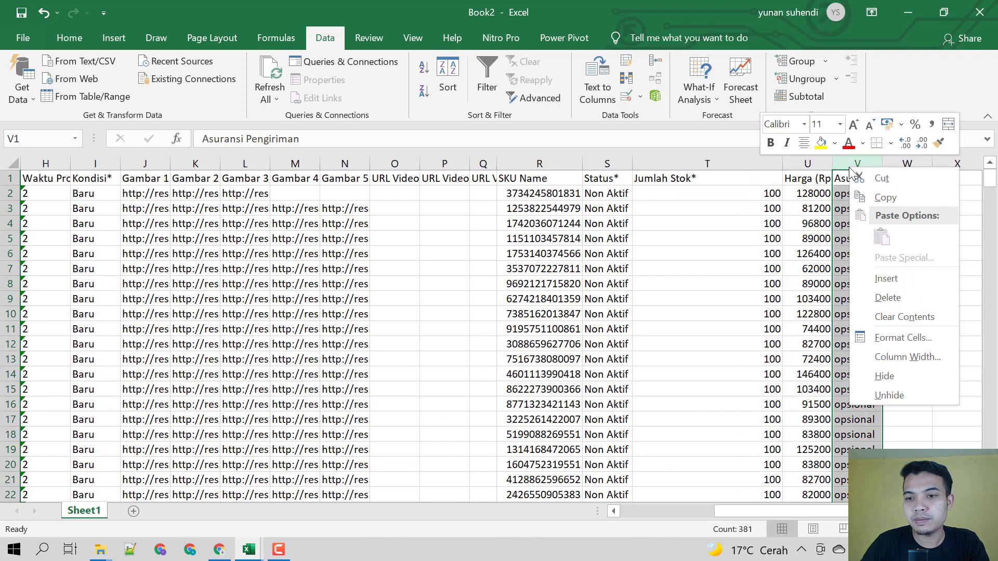
left_click(904, 283)
left_click_drag(792, 510, 841, 506)
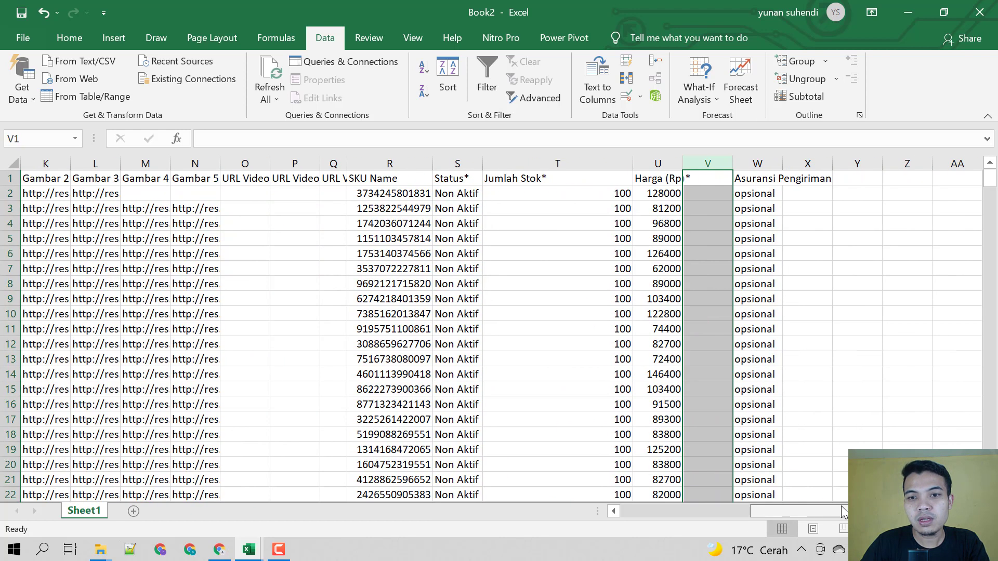
Step: Switch to 05Fashion&Perhiasan.xlsx to check its Harga and Asuransi Pengiriman columns, and return to Book2
left_click(248, 549)
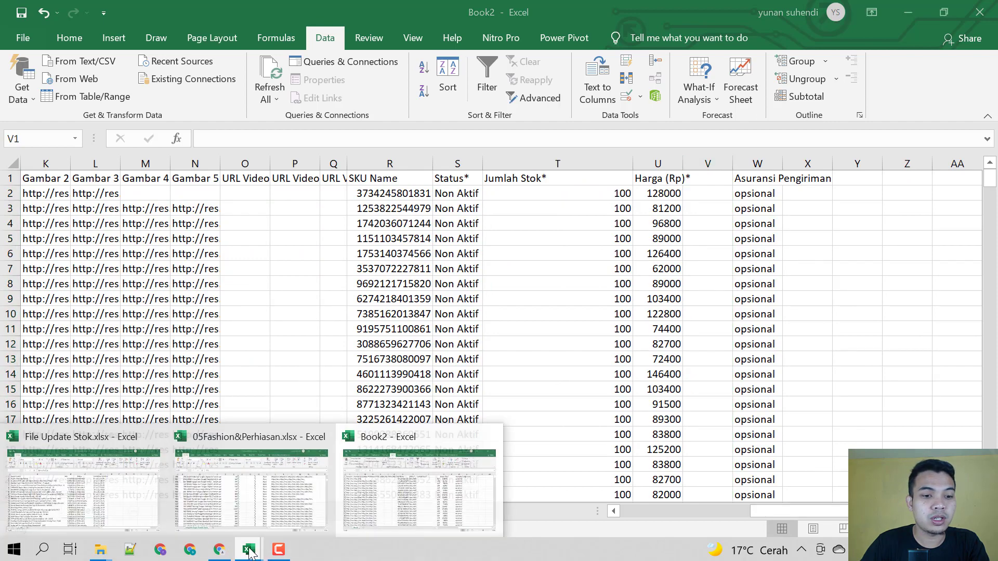
left_click(214, 500)
scroll(614, 291, "up", 12)
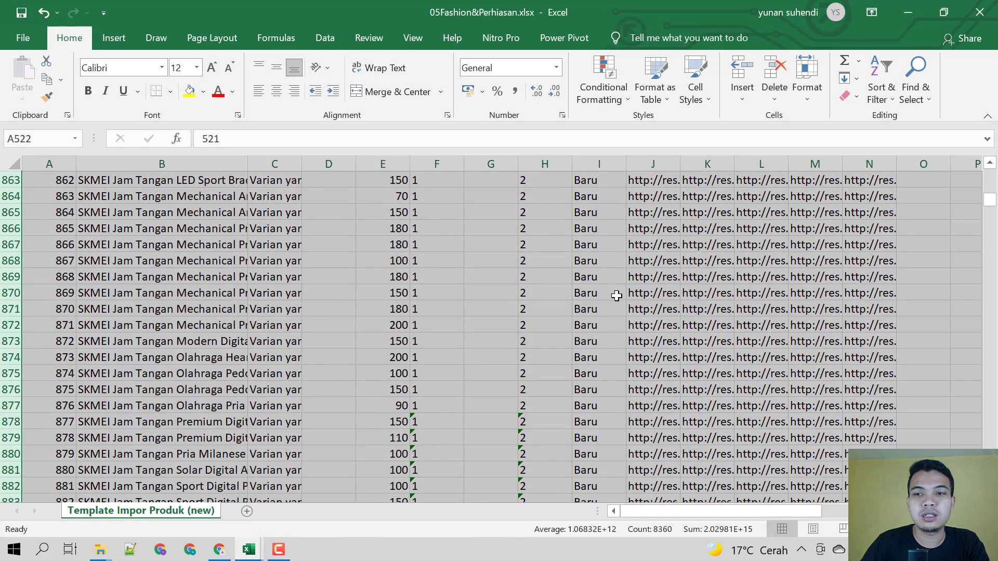
left_click_drag(990, 201, 990, 174)
left_click(685, 164)
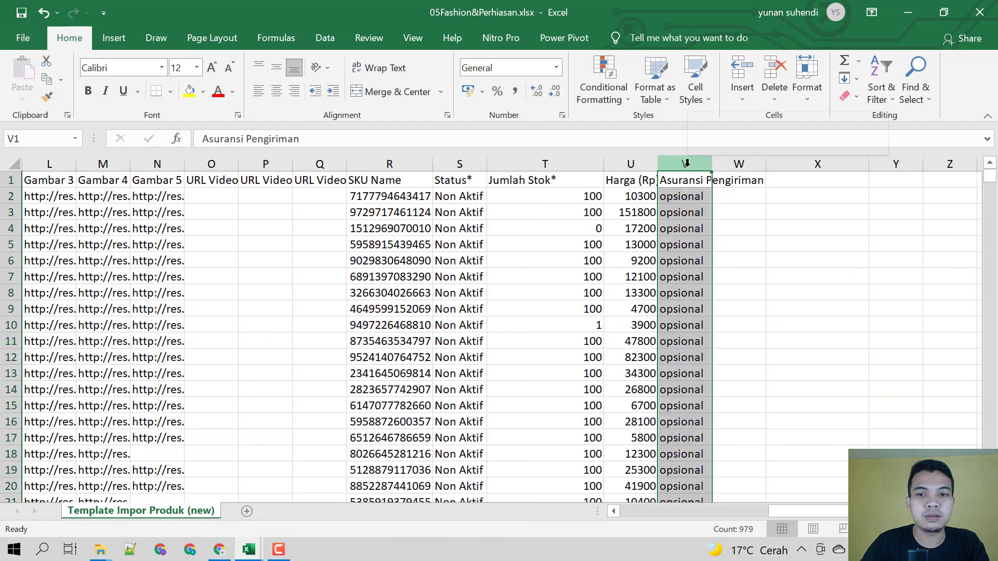
right_click(698, 164)
key("Escape")
left_click(686, 207)
key("alt+Tab")
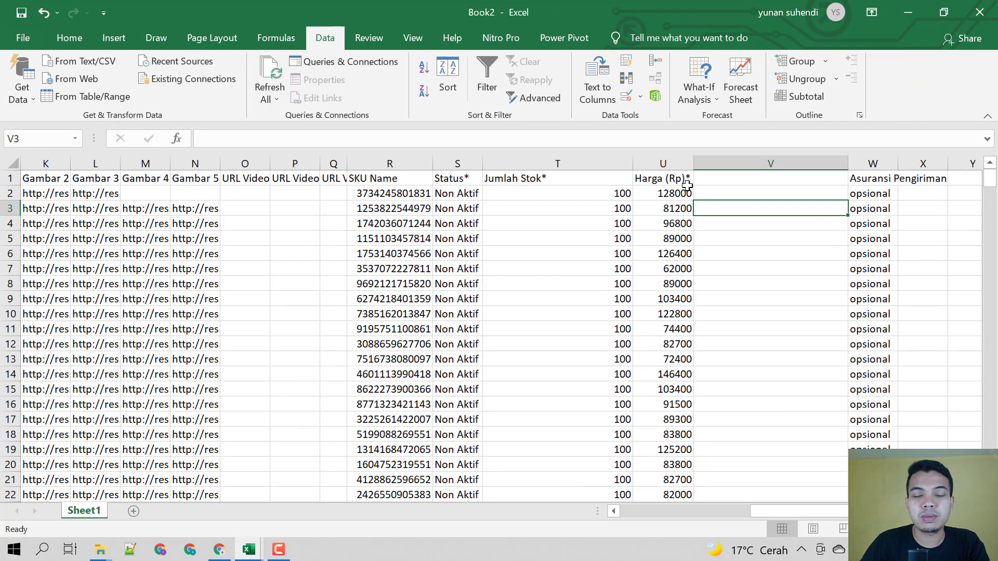
Step: Enter the 20% markup formula =20/100*U2+U2 in cell V2
left_click(746, 195)
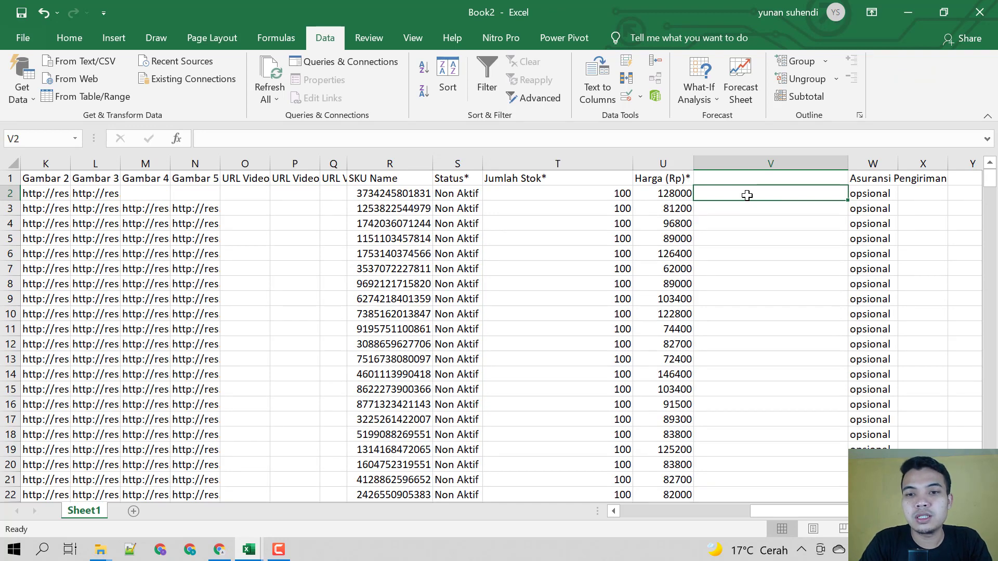
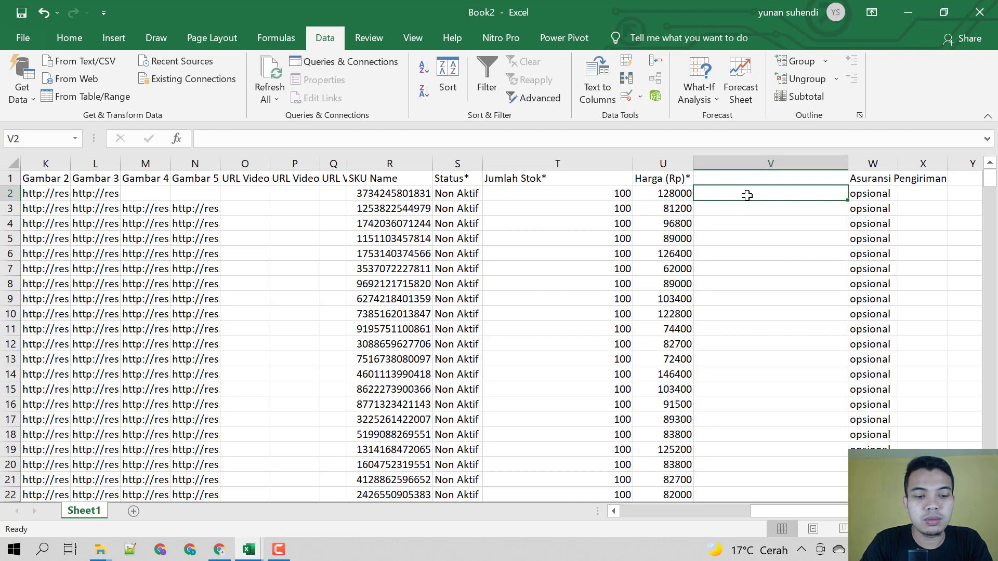
type("25")
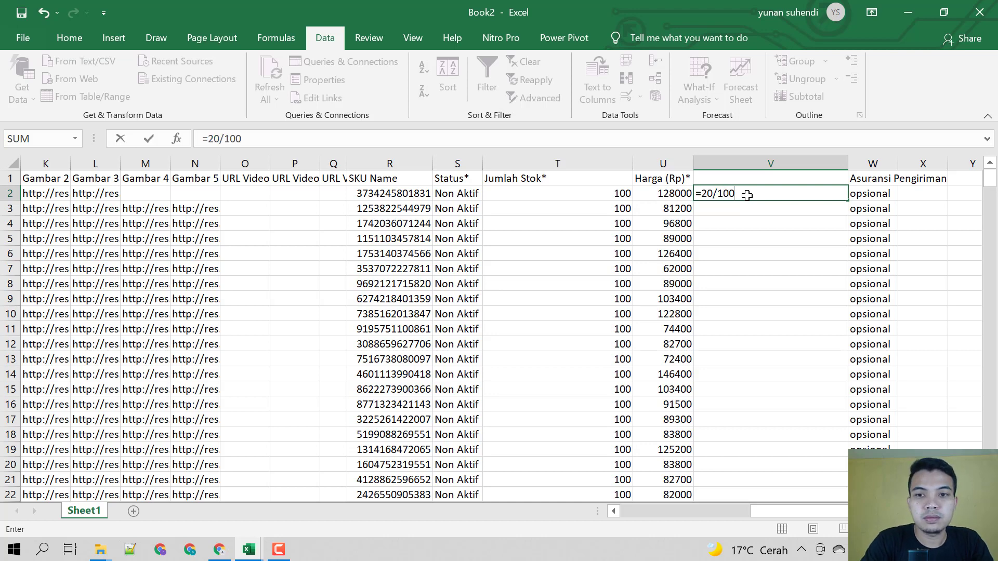
key("Left")
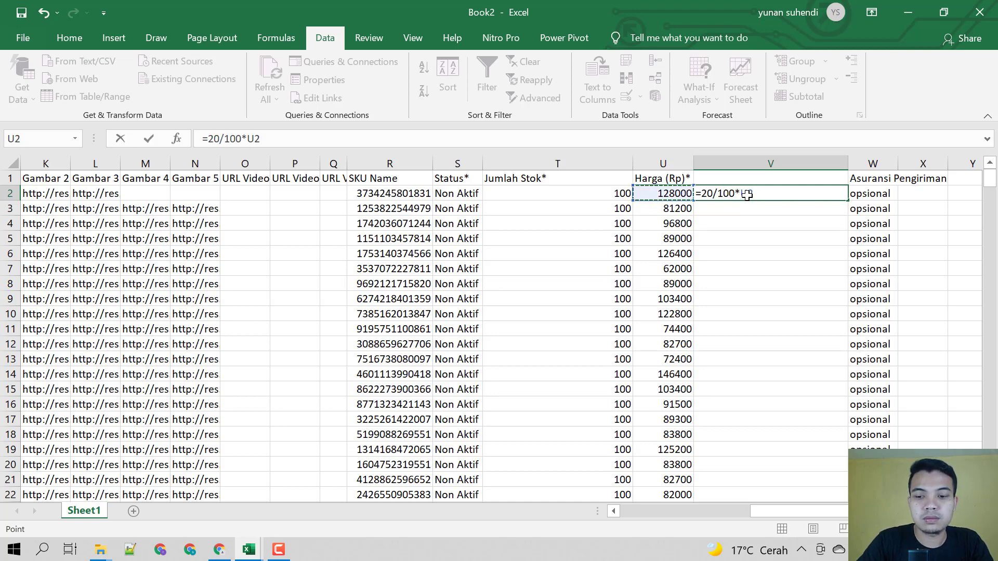
type("+")
key("Left")
key("Return")
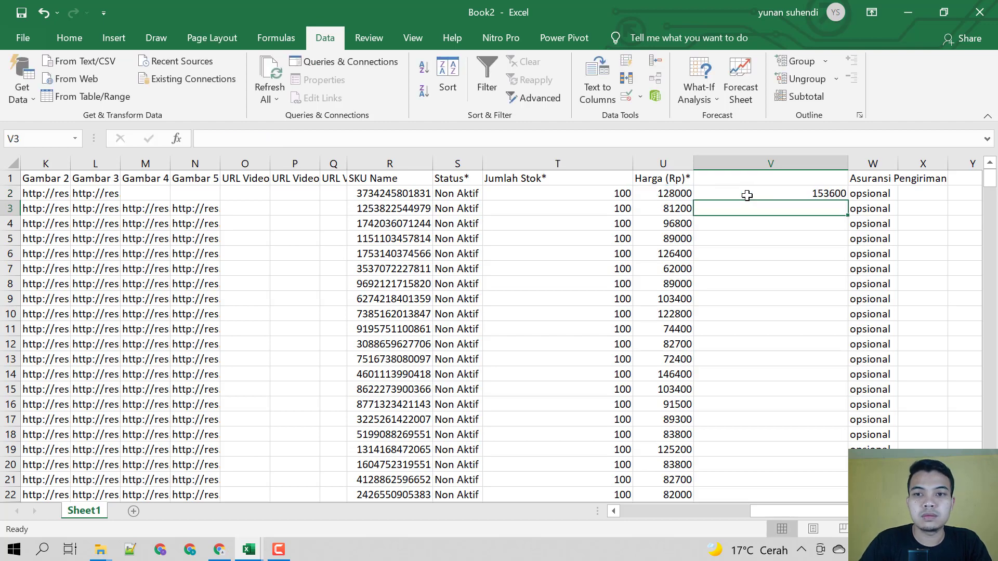
Step: Fill the V2 markup formula down column V to the last product row
left_click(747, 194)
left_click_drag(847, 202, 746, 468)
scroll(970, 392, "up", 6)
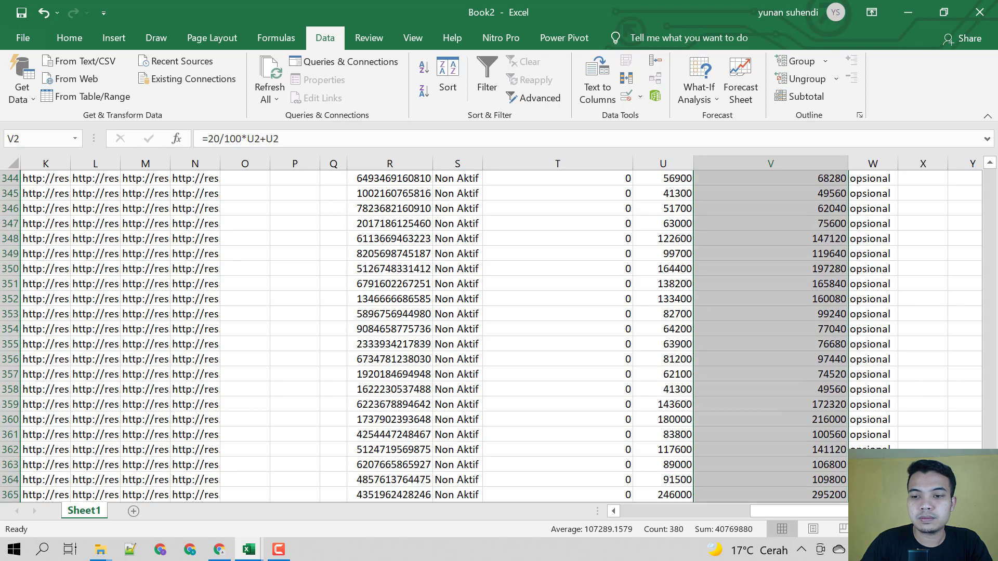
scroll(987, 229, "up", 20)
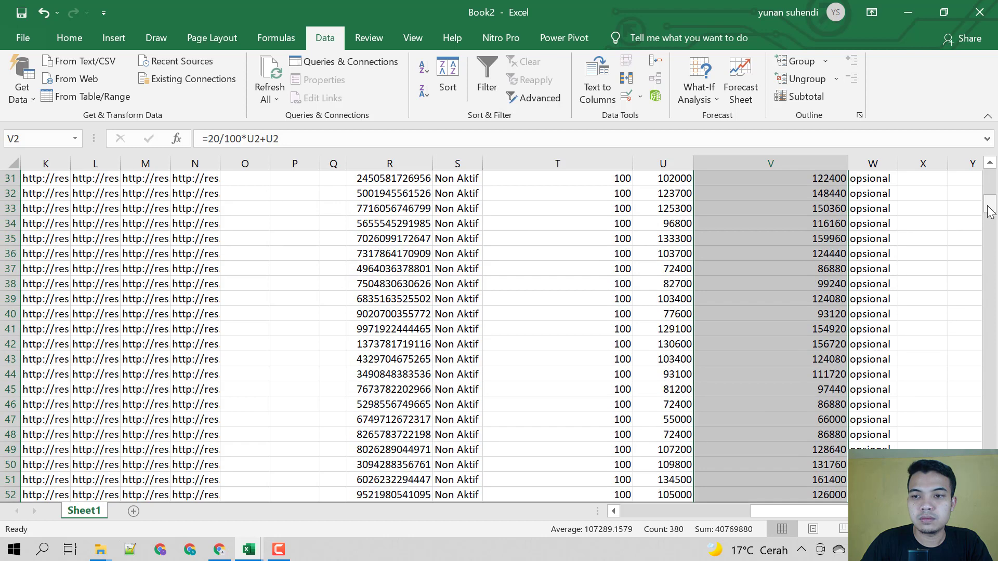
scroll(988, 212, "up", 10)
Step: Narrow column V and insert a blank column W before Asuransi Pengiriman
left_click_drag(848, 164, 760, 170)
right_click(803, 164)
left_click(850, 272)
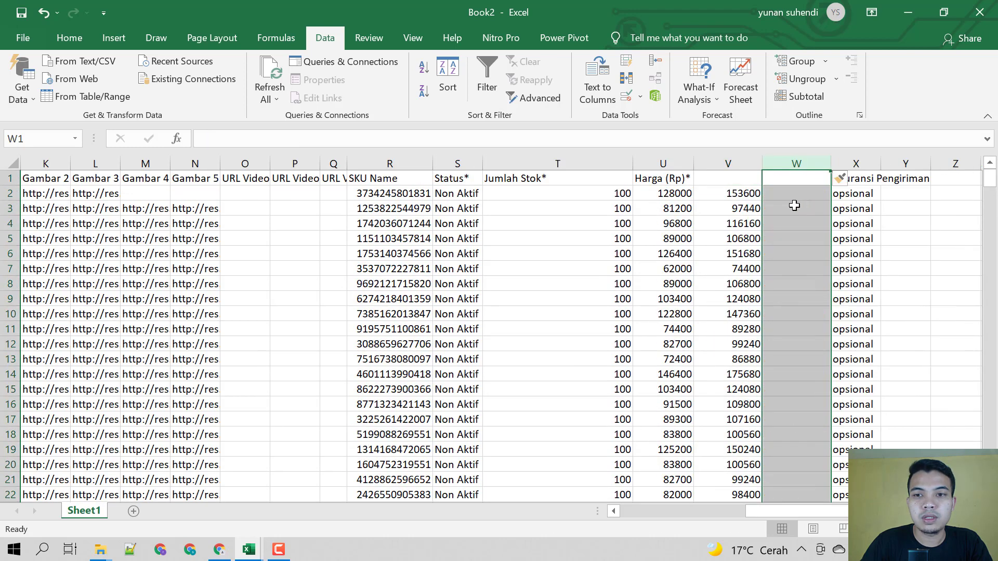
Step: Enter the formula =ROUNDUP(V2,-3) in cell W2 to round the marked-up price up to the nearest thousand
left_click(808, 197)
type("=rou")
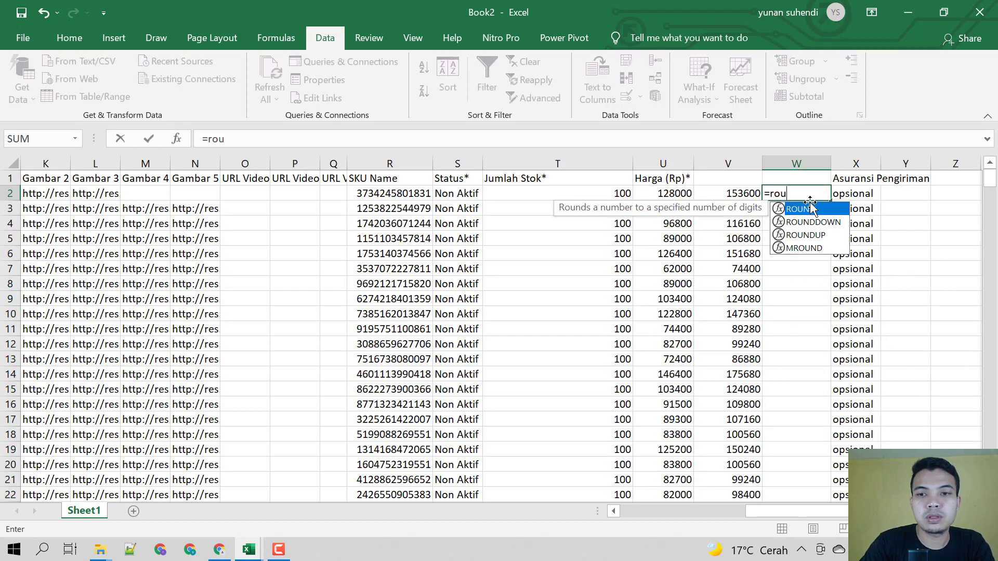
type("ndup(")
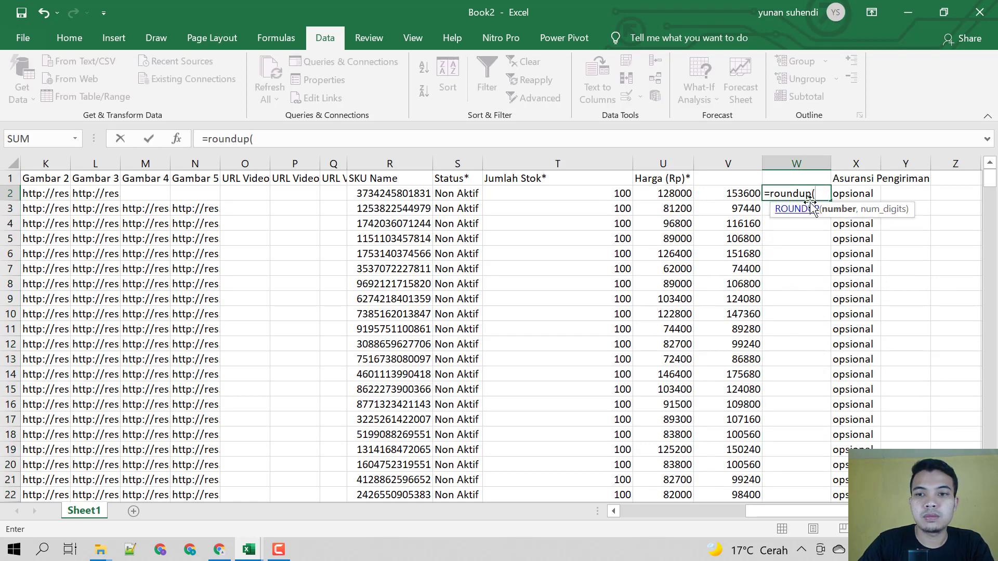
key("Left")
type(",")
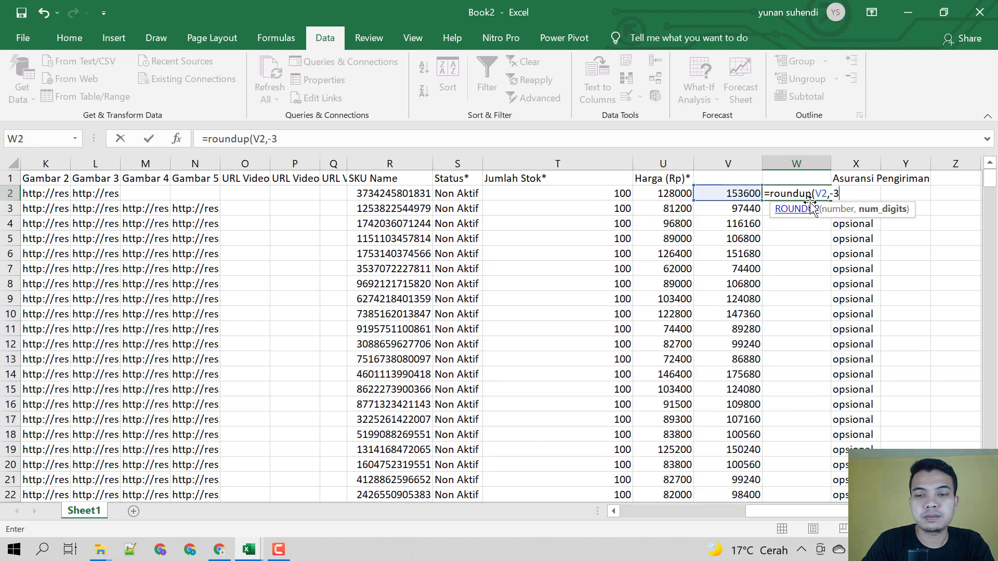
type("-3")
key("Return")
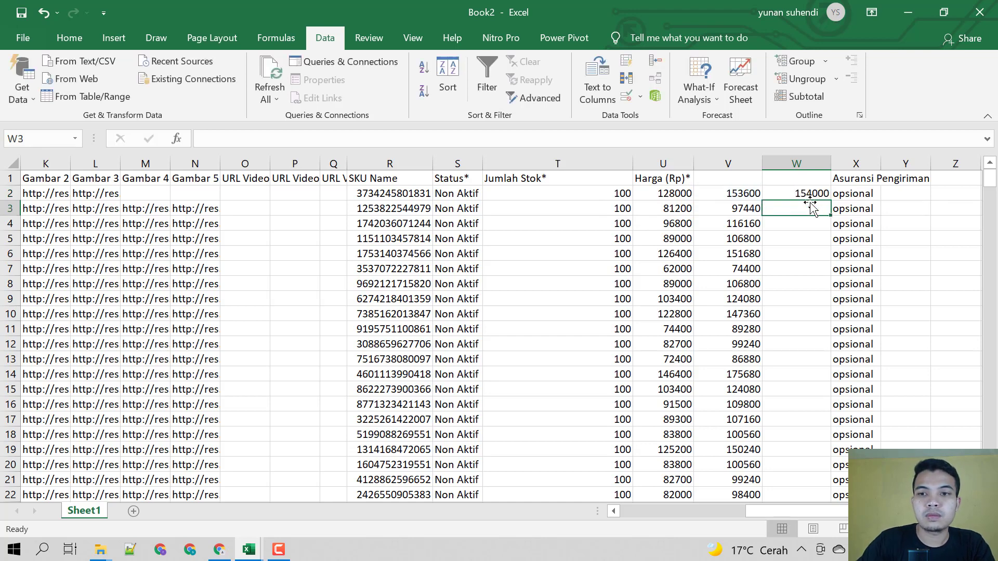
Step: Fill the W2 rounding formula down column W to the last product row, 381
left_click(811, 193)
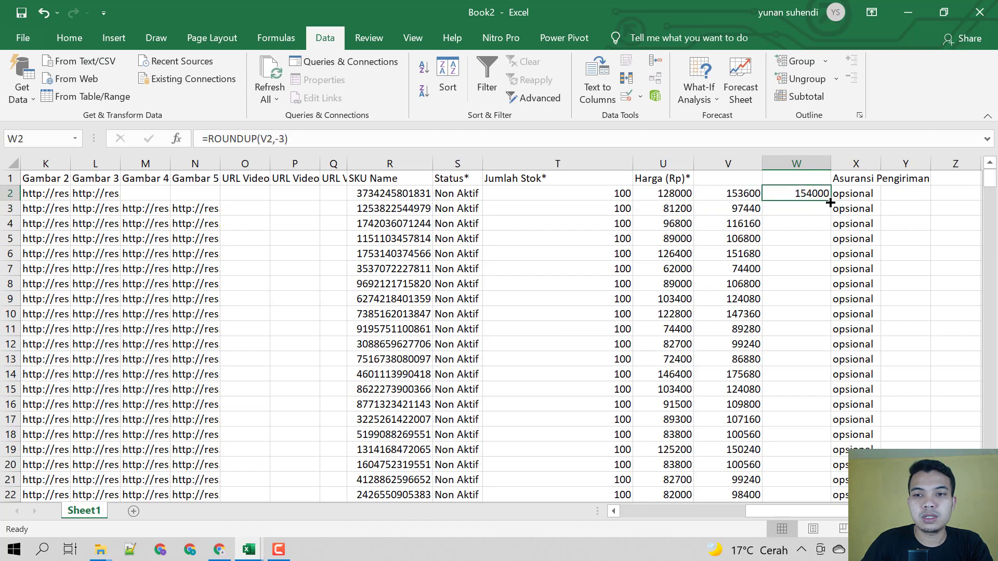
left_click_drag(829, 203, 785, 488)
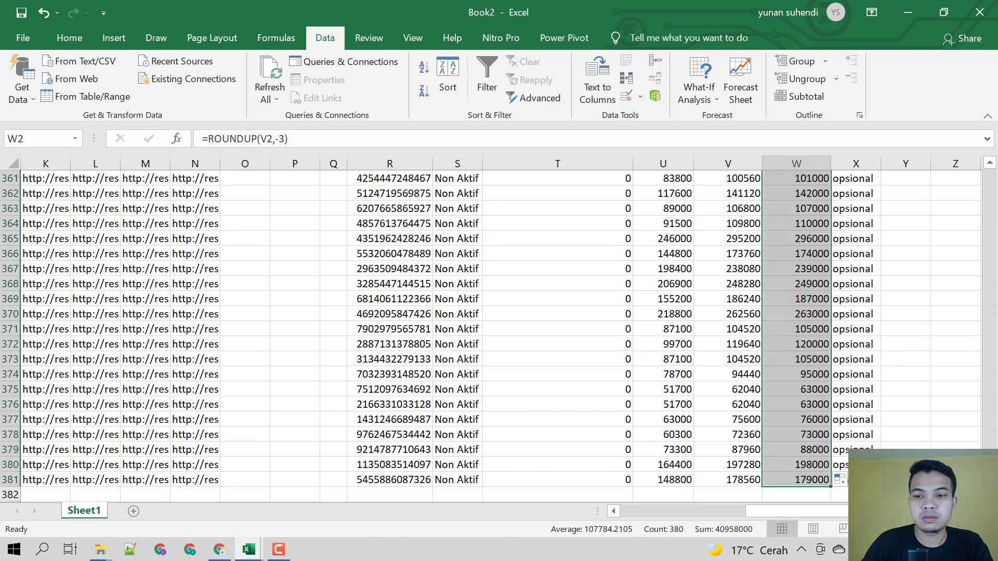
scroll(491, 336, "up", 20)
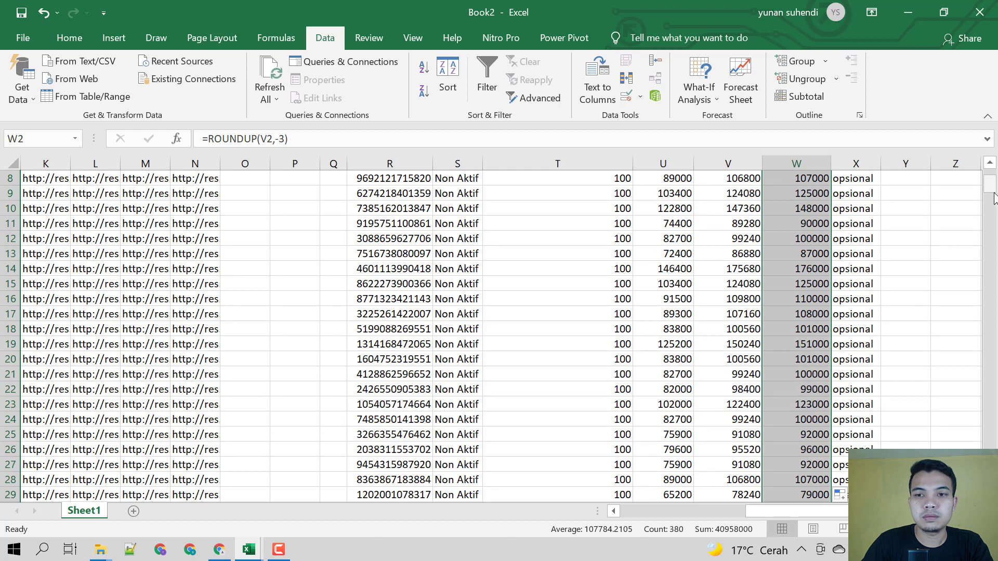
scroll(989, 196, "up", 3)
left_click(819, 233)
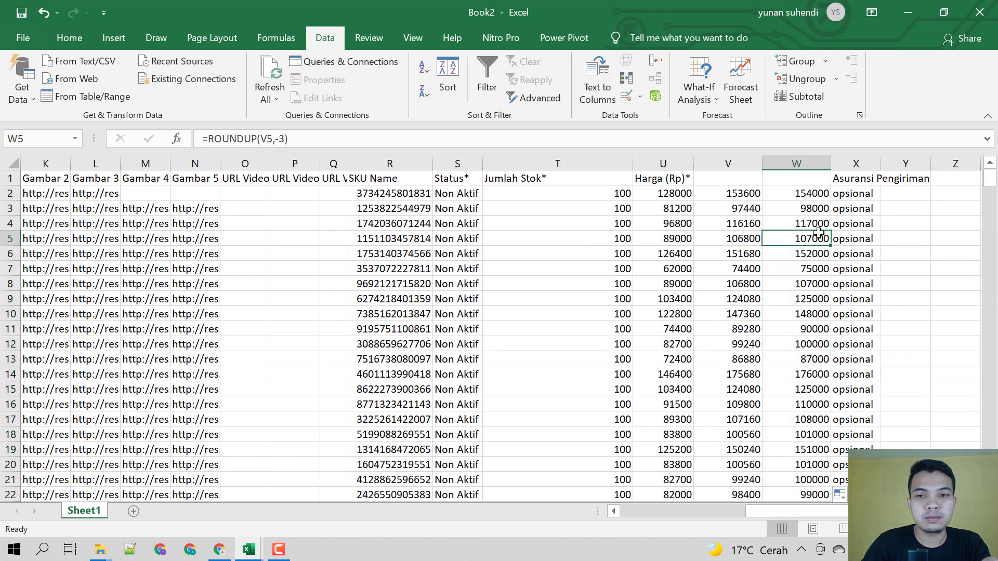
Step: Replace the formulas in column W with their values by copying the column and pasting values only onto itself
right_click(795, 163)
left_click(830, 191)
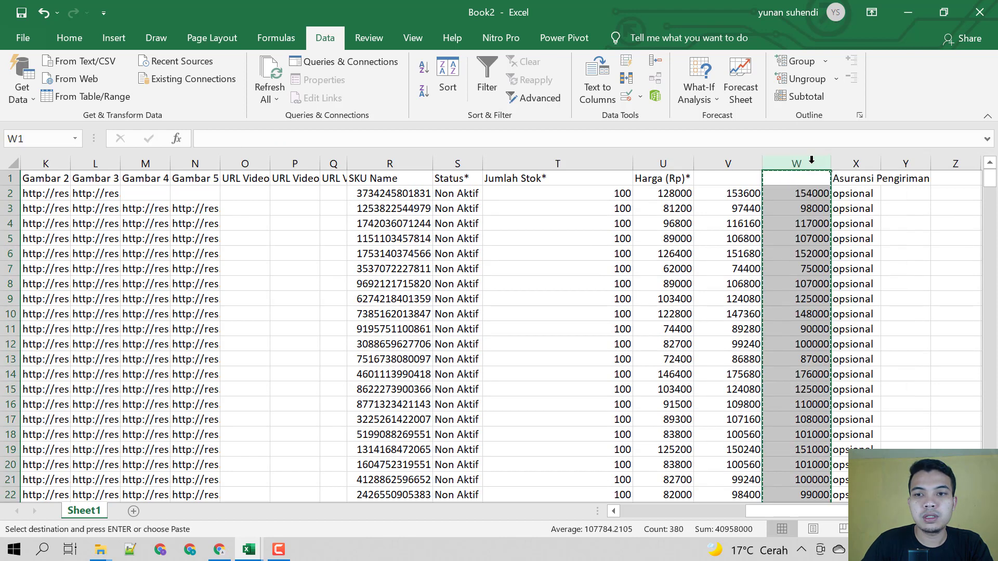
right_click(796, 163)
left_click(865, 250)
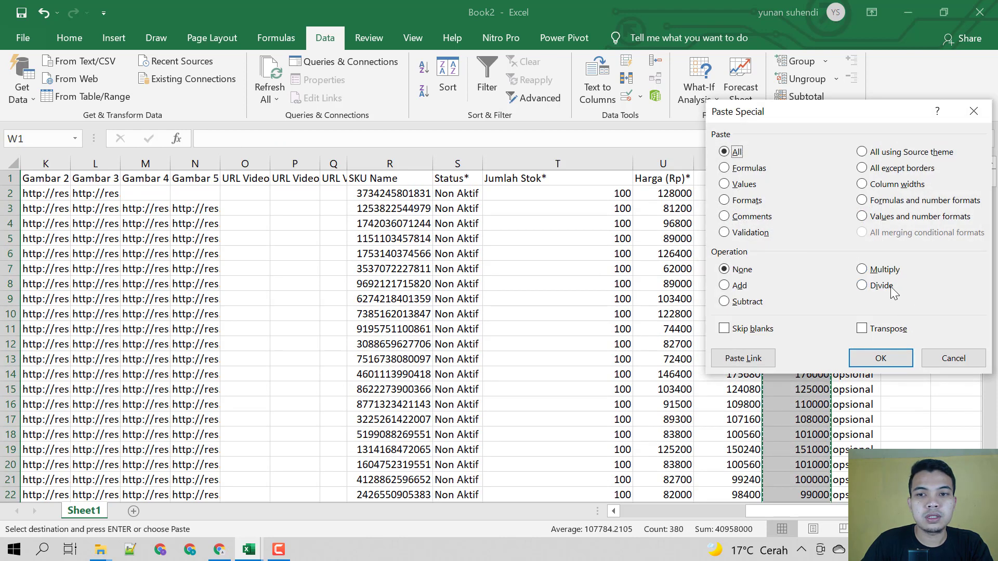
left_click(737, 184)
left_click(880, 358)
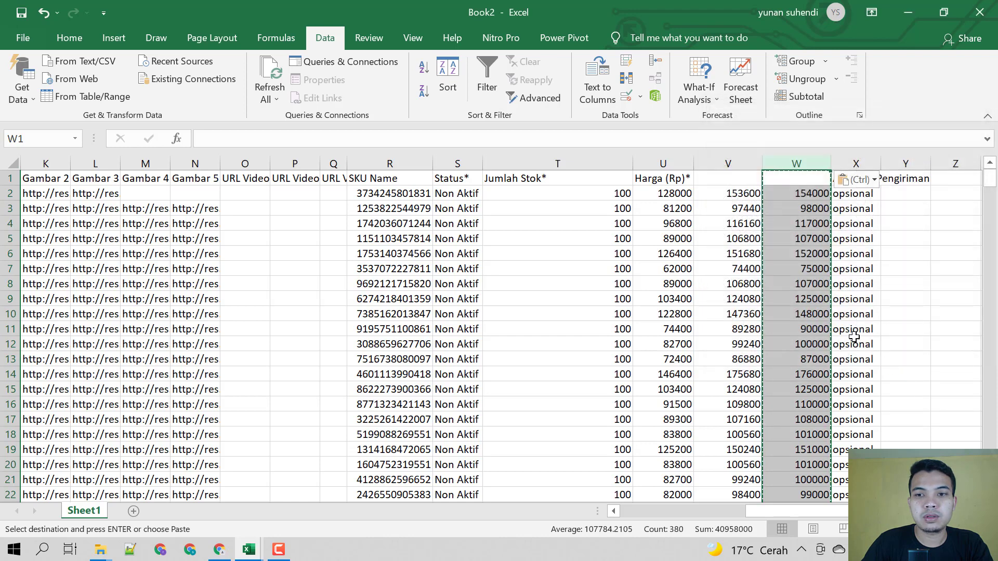
left_click(800, 311)
Step: Enter the header Harga Jual in cell W1
left_click(797, 177)
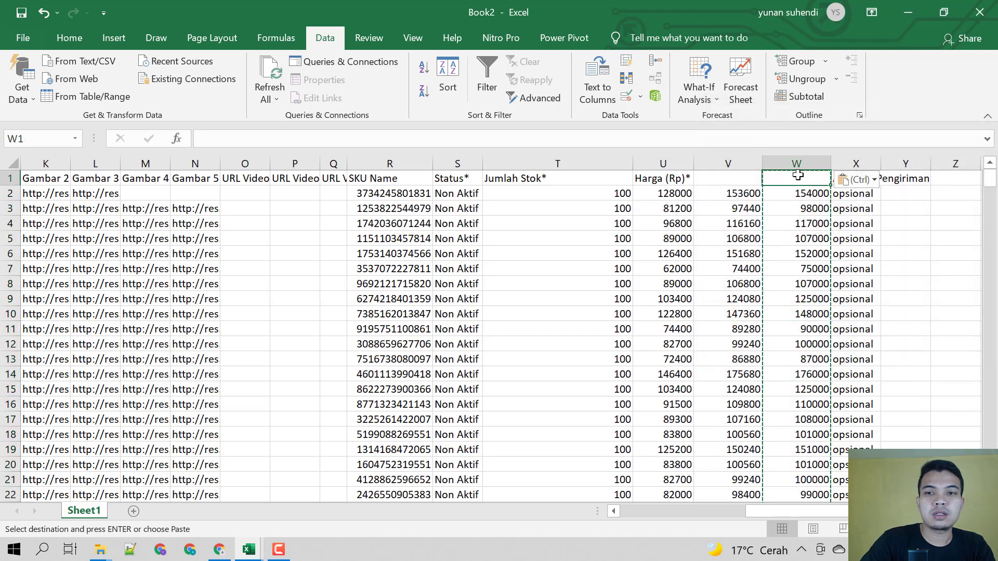
type("Harg")
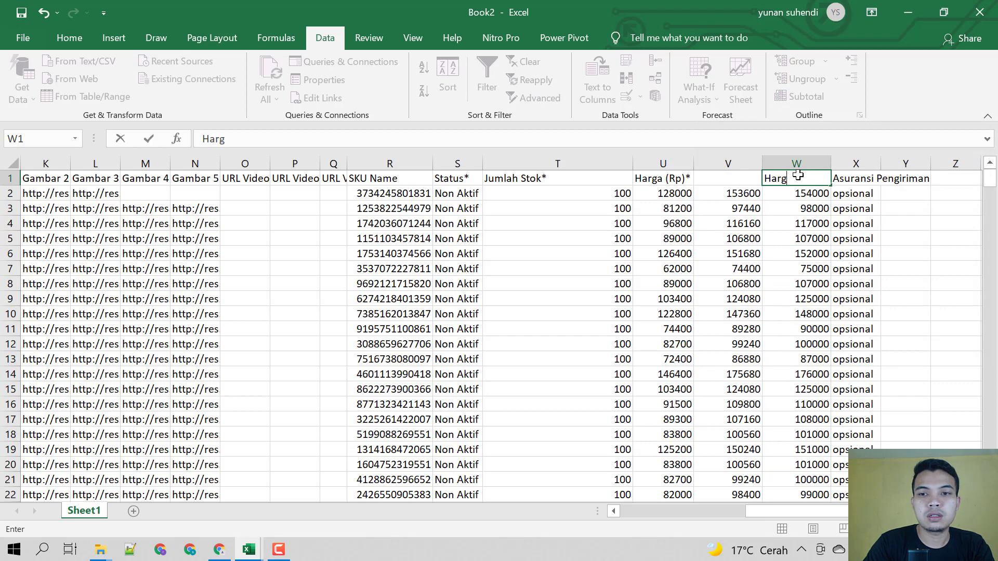
type("a Jual")
key("Return")
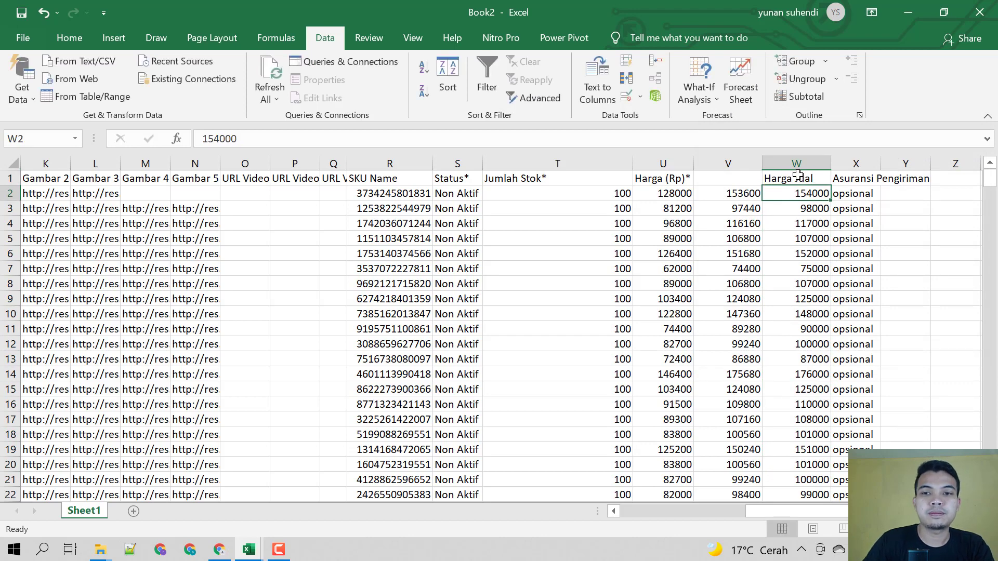
Step: Delete the unrounded markup column V
left_click(729, 164)
right_click(731, 166)
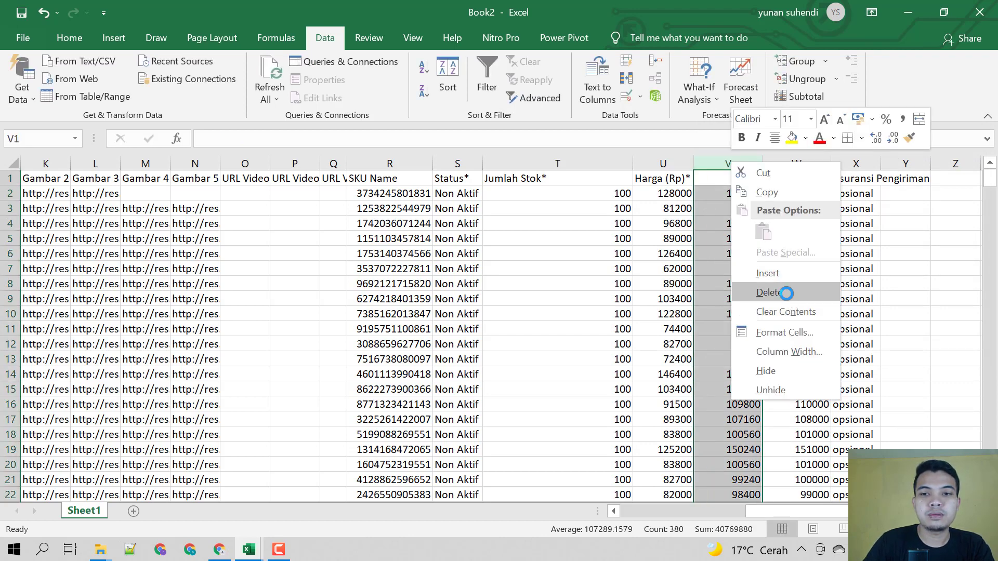
left_click(788, 292)
Step: Open tambah-sekaligus(1978225).xlsx from the Tutorial Tokopedia folder and select the first empty cells under Nama Produk and Deskripsi Produk
key("ctrl+Tab")
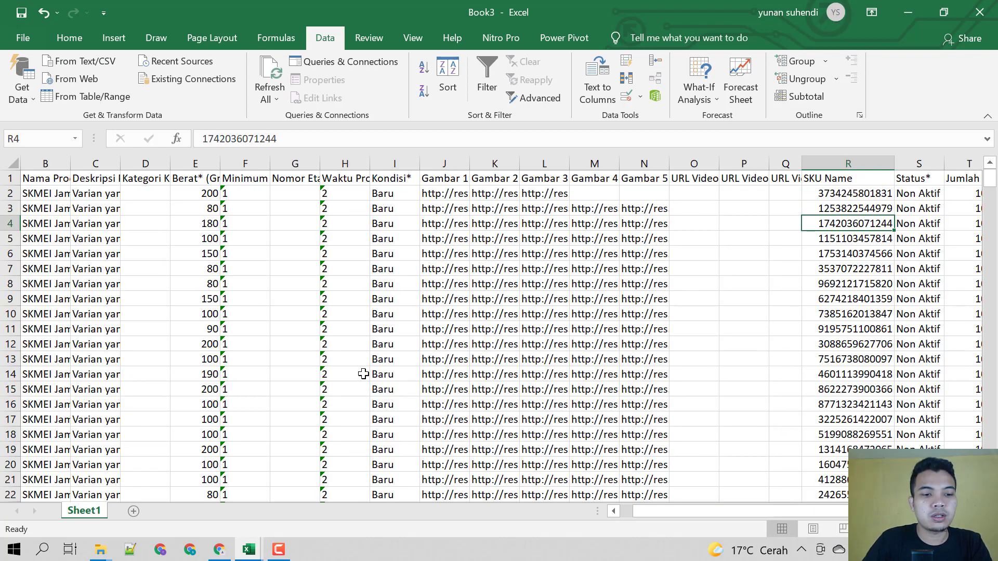
mouse_move(100, 549)
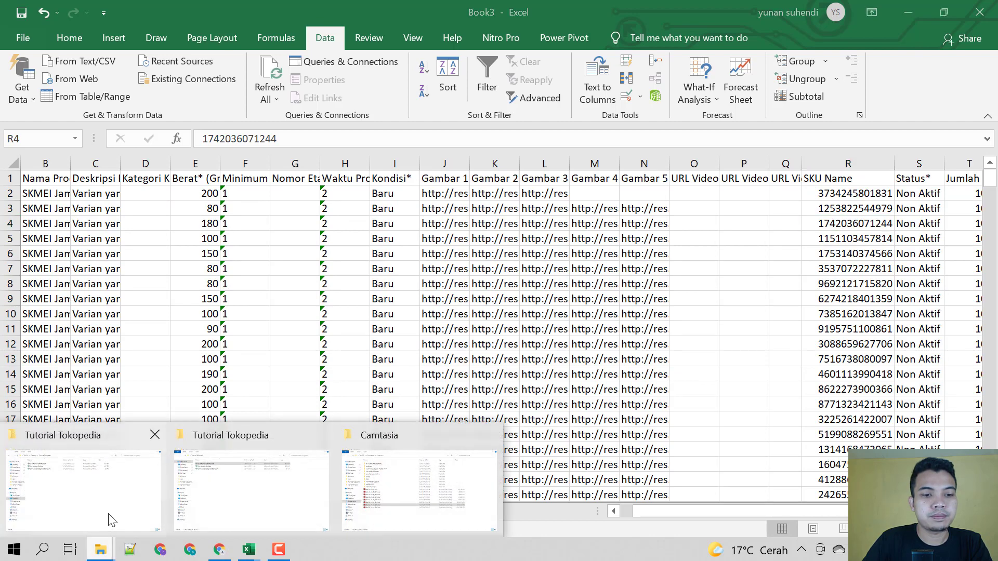
left_click(234, 500)
left_click(227, 160)
left_click(217, 138)
key("alt+Tab")
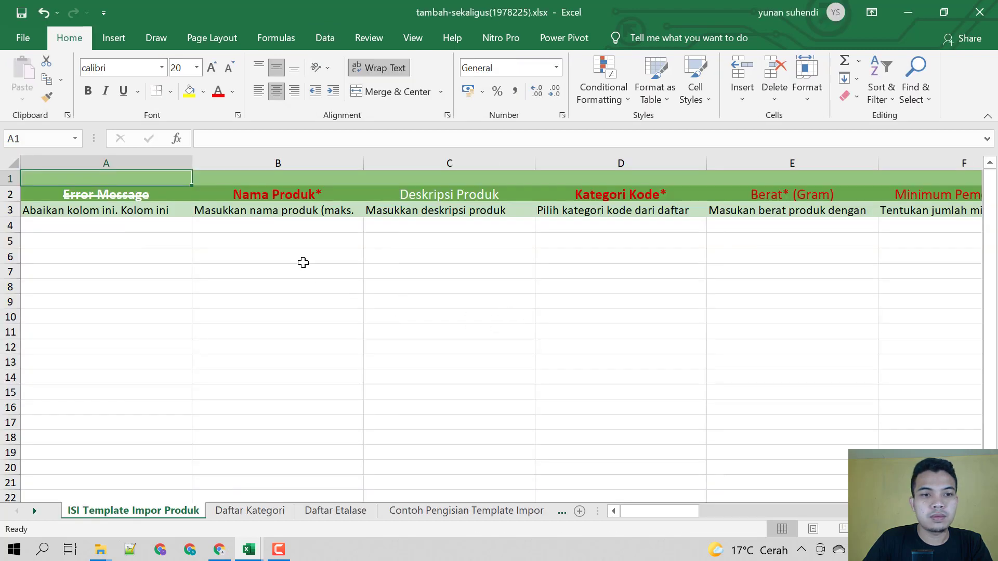
left_click(303, 258)
left_click(280, 225)
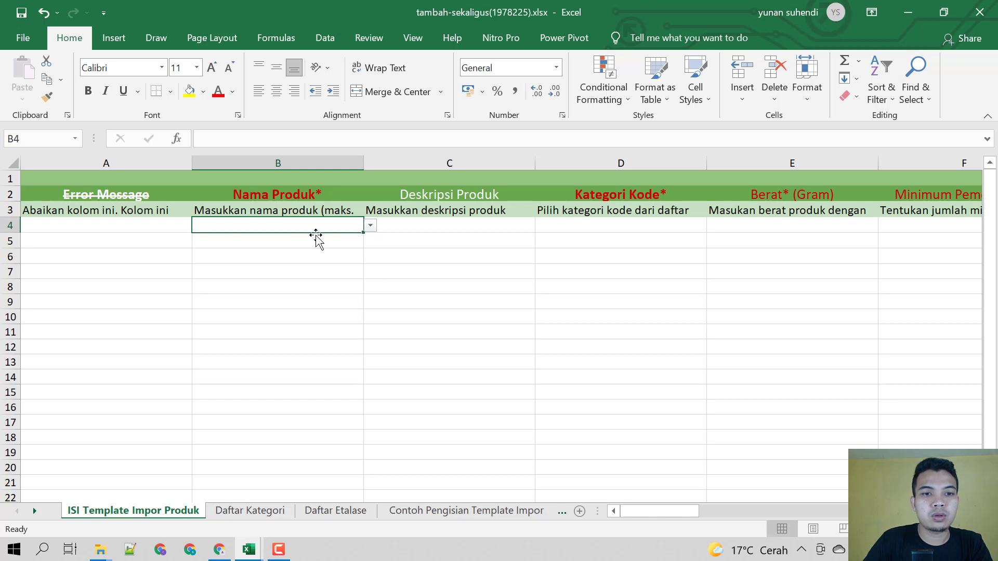
left_click(423, 229)
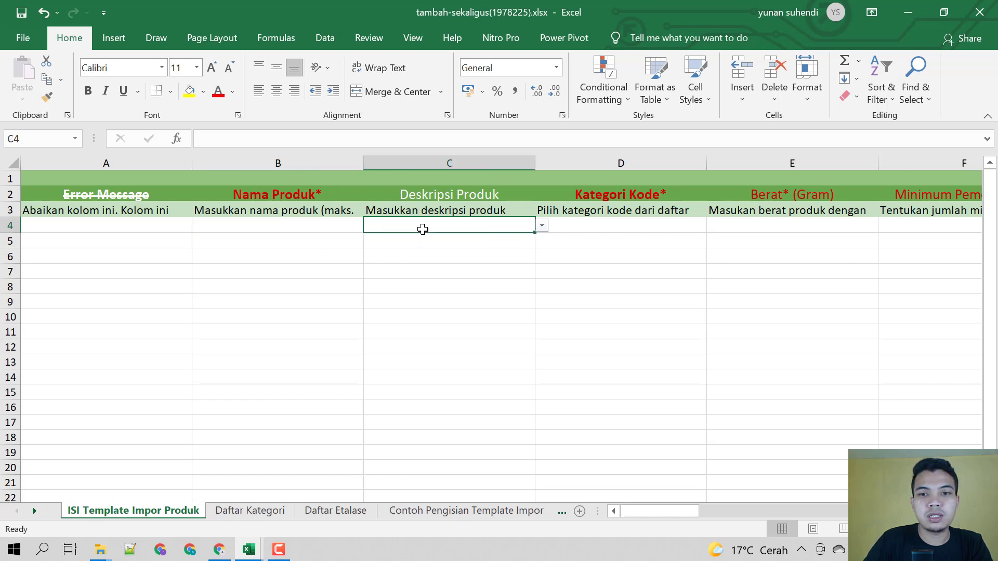
Step: Return to Book3 and widen the Deskripsi Produk and Nama Produk columns
mouse_move(249, 549)
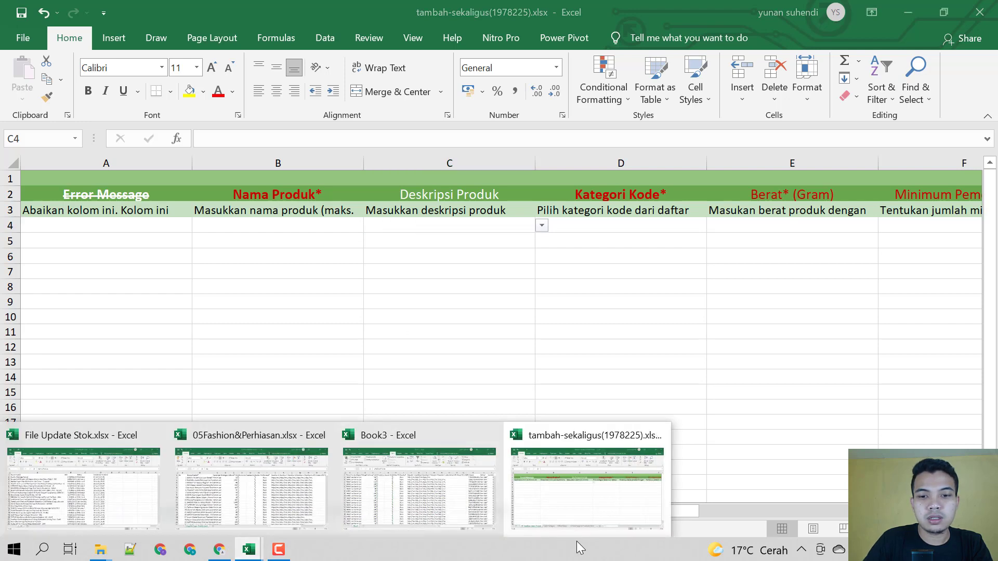
left_click(441, 488)
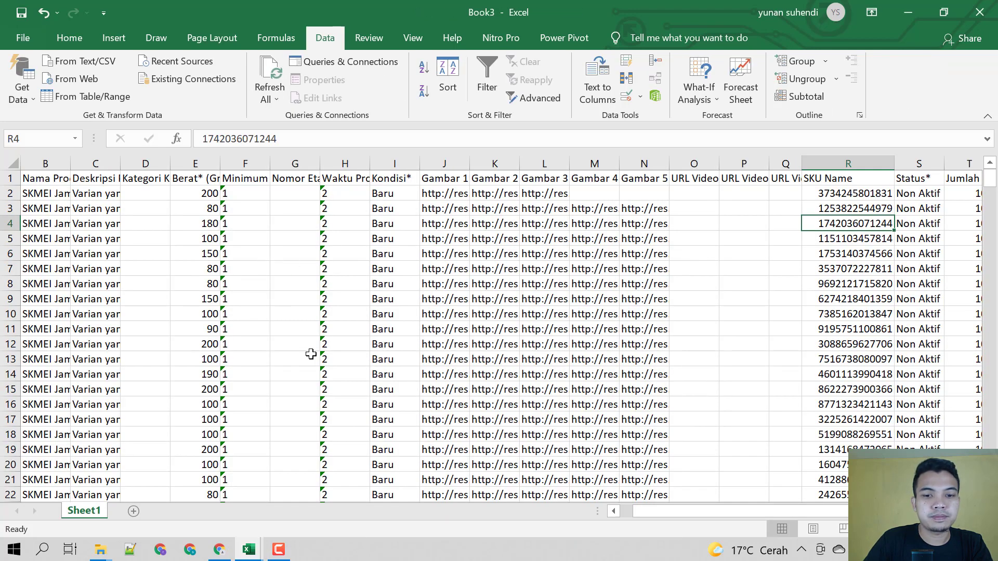
left_click_drag(717, 509, 652, 507)
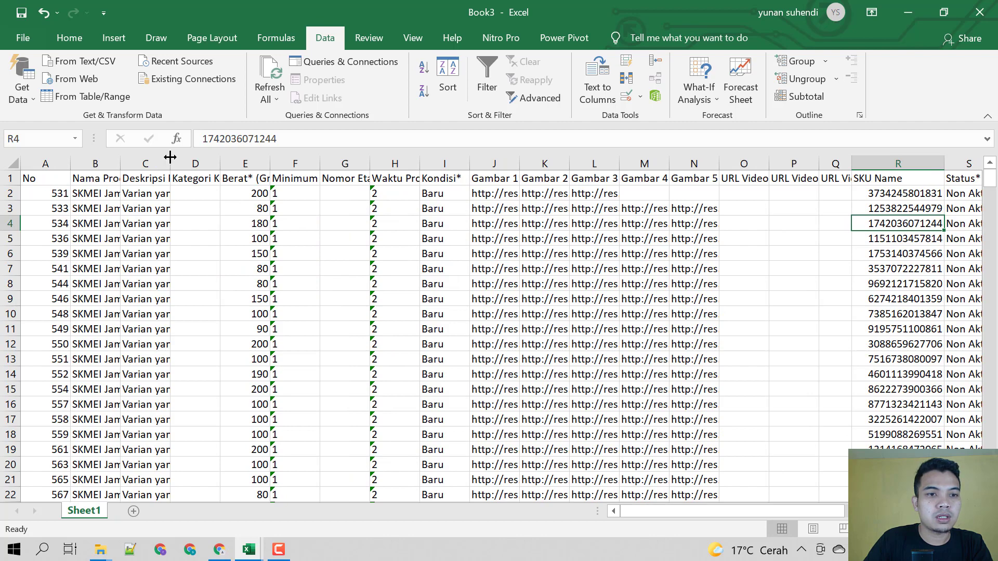
left_click_drag(169, 157, 285, 162)
left_click_drag(123, 163, 216, 166)
left_click(221, 223)
Step: Copy the product names and descriptions in B2:C50, widening the Nama Produk column further along the way
left_click(141, 193)
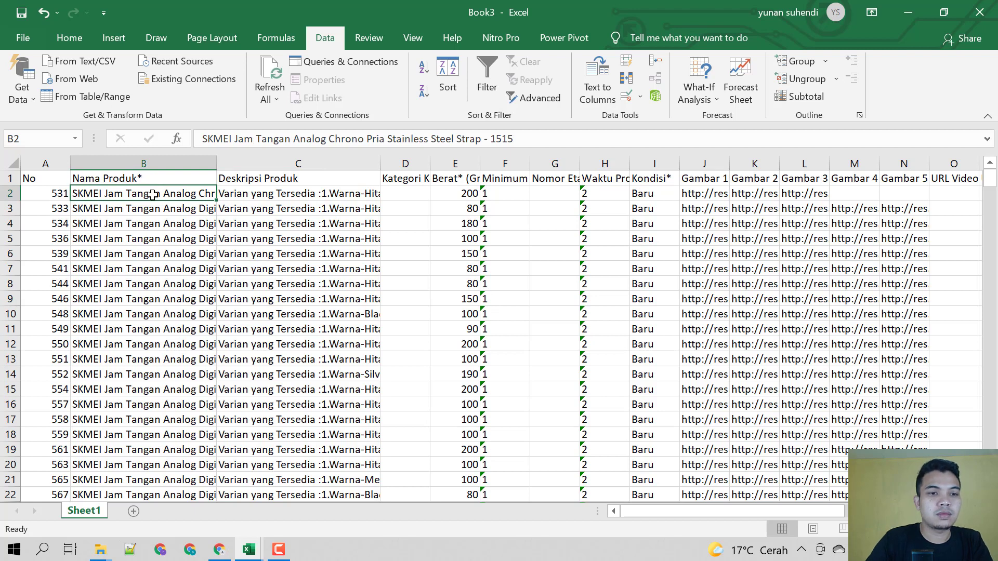
key("shift+Right")
key("shift+Down")
key("shift+Down")
key("shift+Down")
key("shift+Down")
key("shift+Down")
key("shift+Down")
key("shift+Down")
key("shift+Down")
key("shift+Down")
key("shift+Down")
key("shift+Down")
key("shift+Down")
key("shift+Down")
key("shift+Down")
key("shift+Down")
key("shift+Down")
key("shift+Down")
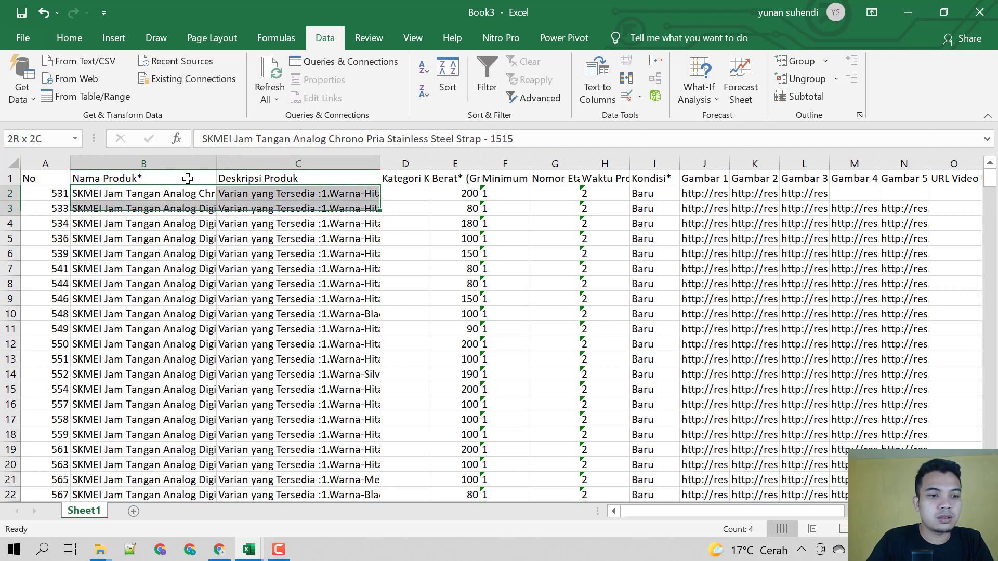
key("shift+Down")
key("shift+Down")
key("shift+Down")
key("shift+Down")
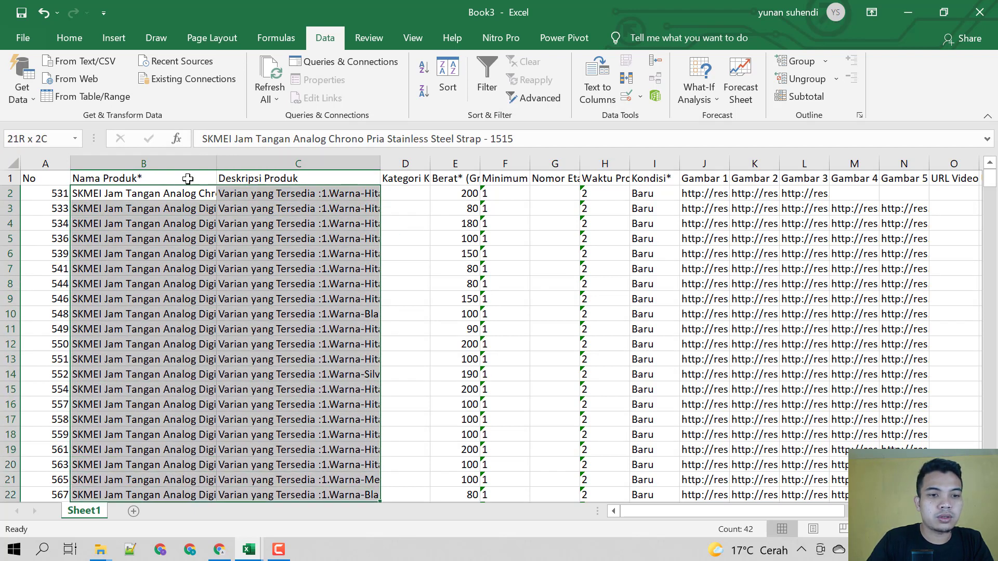
left_click_drag(214, 162, 289, 165)
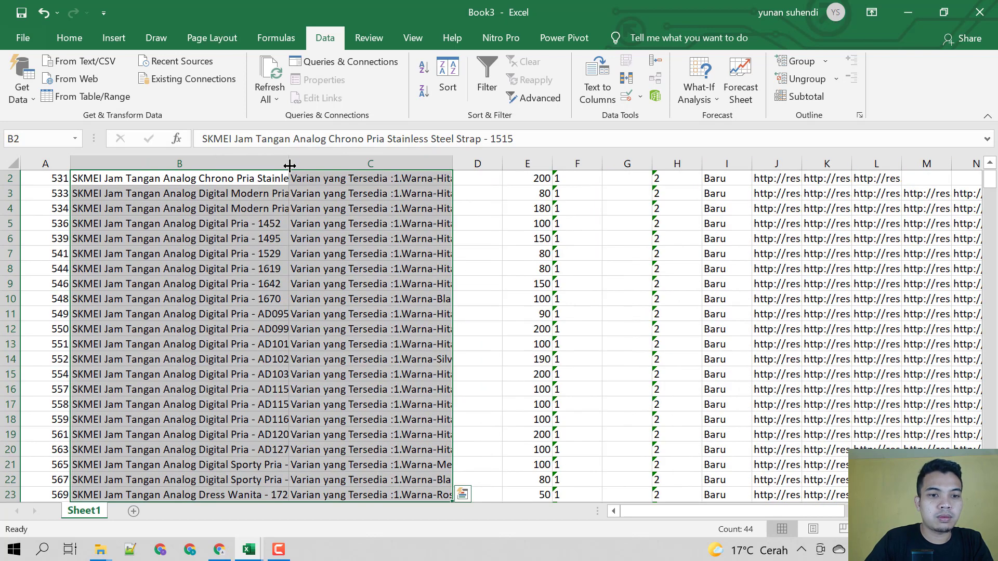
key("shift+Down")
key("shift+Down")
key("shift+Down")
key("shift+Down")
key("shift+Down")
key("shift+Down")
key("shift+Down")
key("shift+Down")
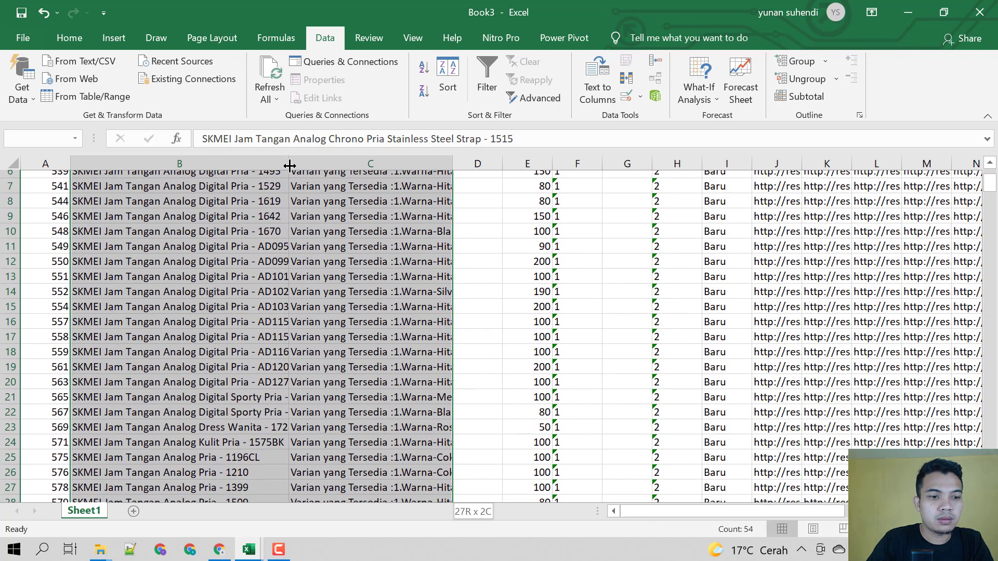
key("shift+Down")
key("shift+Down")
key("shift+Down")
key("shift+Down")
key("shift+Down")
key("shift+Down")
key("shift+Down")
key("shift+Down")
key("shift+Down")
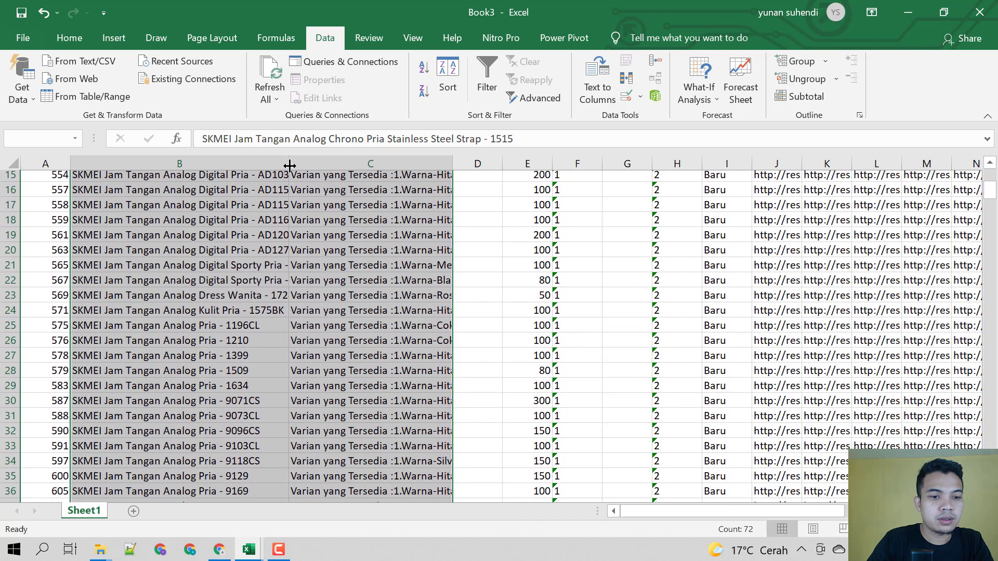
key("shift+Down")
key("shift+Down")
key("shift+Down")
key("shift+Down")
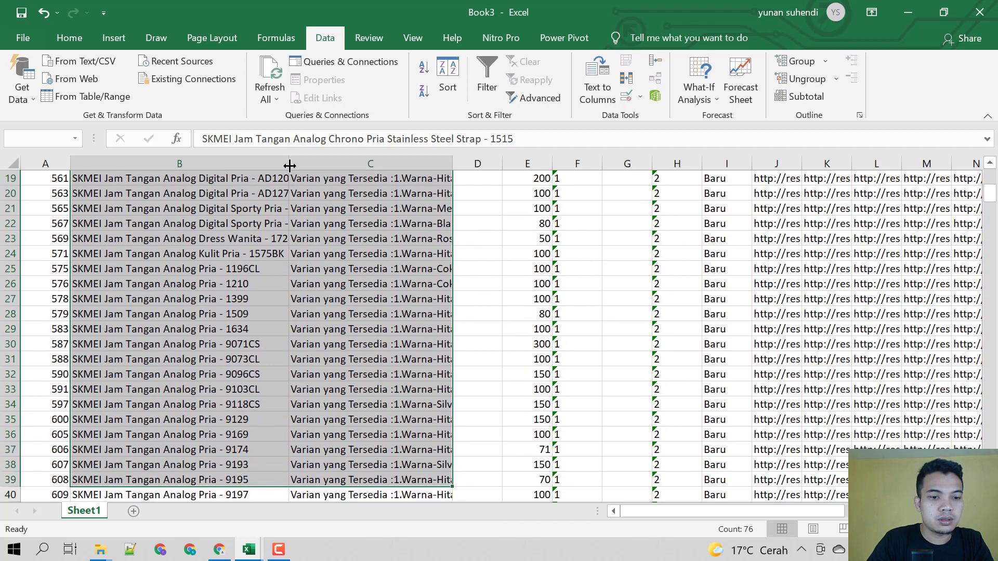
key("shift+Down")
key("shift+Down")
key("shift+Down")
key("shift+Down")
key("shift+Down")
key("shift+Down")
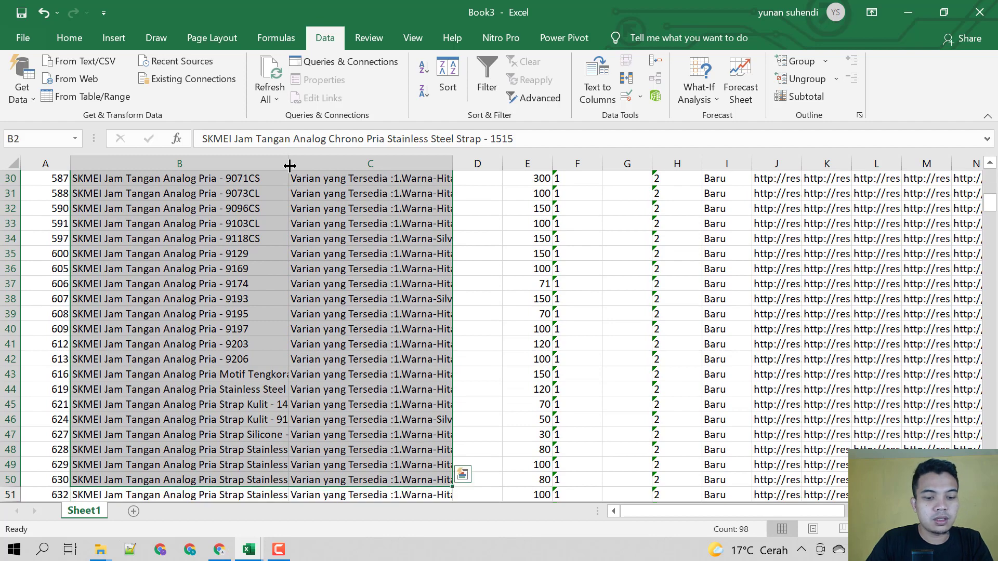
key("ctrl+c")
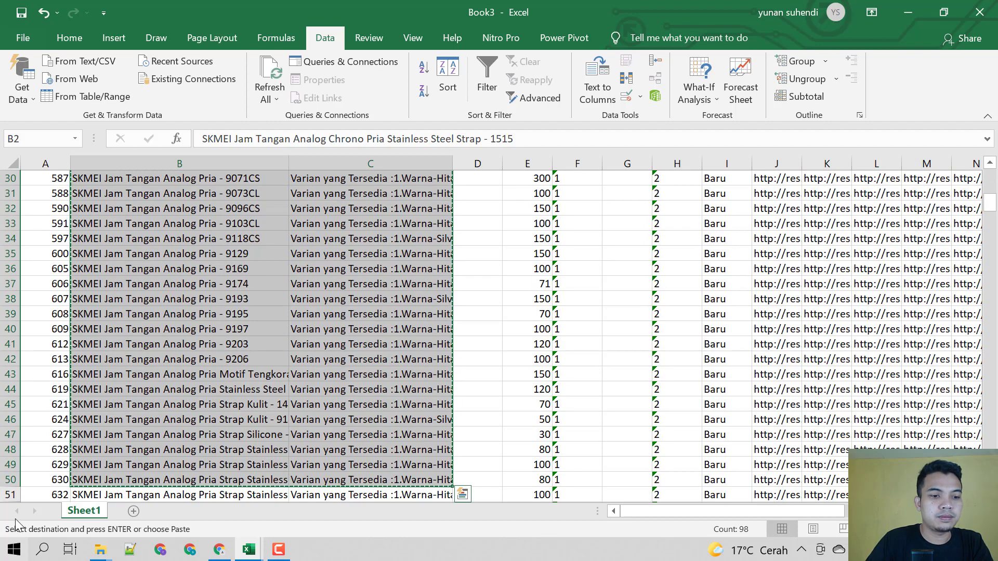
Step: Mark row 50 with a yellow fill and select cell B2 again
left_click(11, 479)
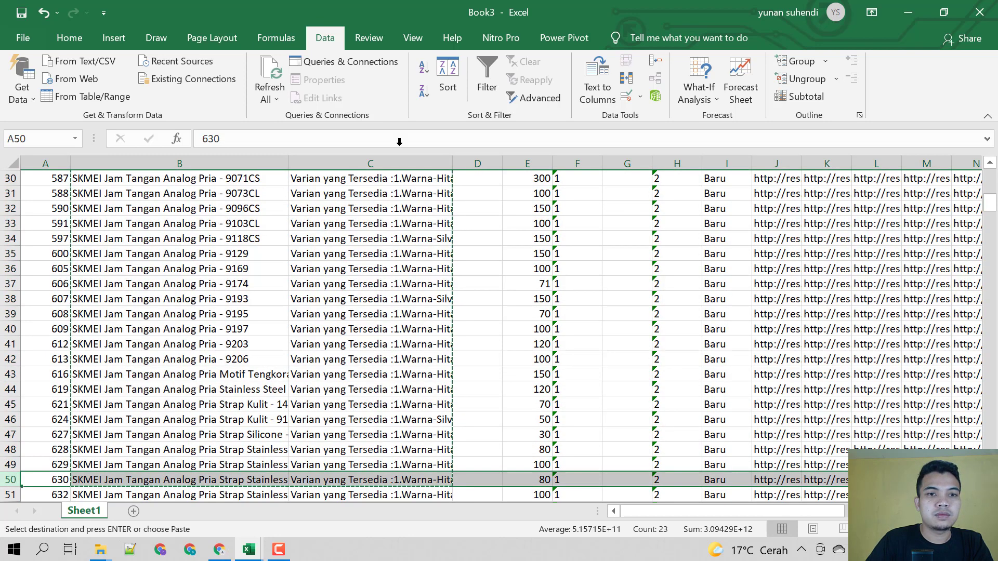
left_click(69, 37)
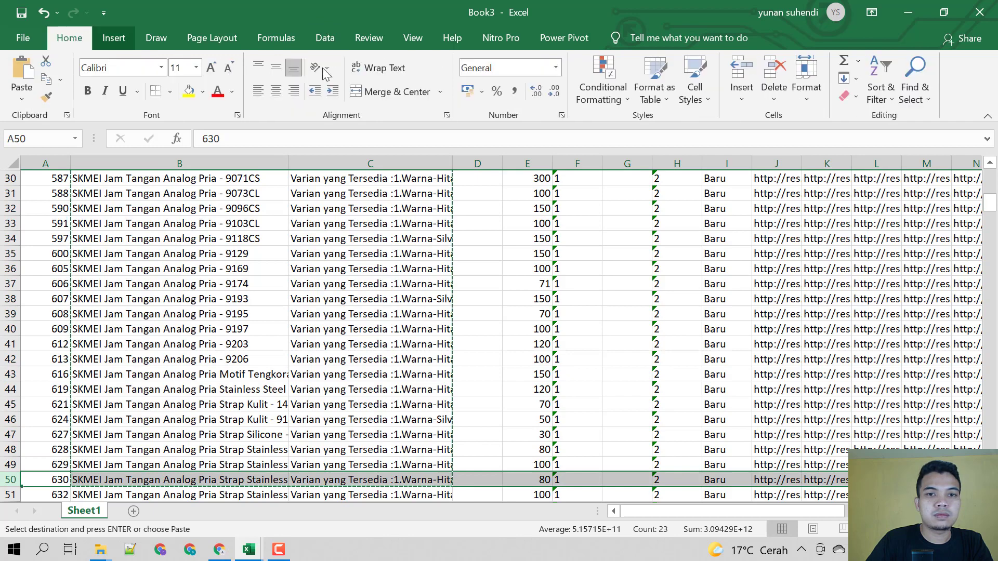
left_click(189, 91)
scroll(263, 196, "up", 10)
left_click(125, 200)
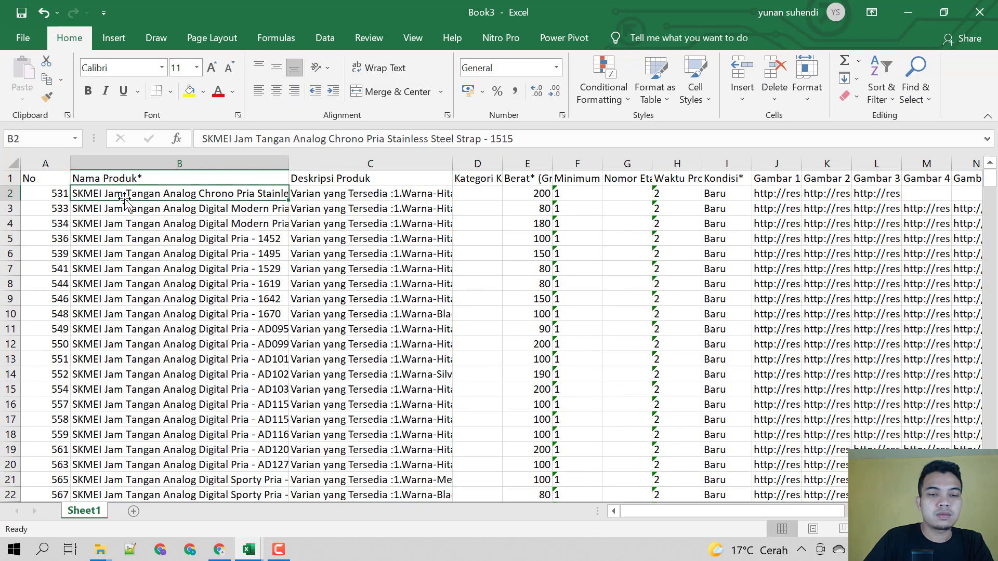
Step: Select the product names and descriptions from B2 through the yellow-marked row 50 in column C and copy them
key("shift+Right")
key("shift+Down")
key("shift+Down")
key("shift+Down")
key("shift+Down")
key("shift+Down")
key("shift+Down")
key("shift+Down")
key("shift+Down")
key("shift+Down")
key("shift+Down")
key("shift+Down")
key("shift+Down")
key("shift+Down")
key("shift+Down")
key("shift+Down")
key("shift+Down")
key("shift+Down")
key("shift+Down")
key("shift+Down")
key("shift+Down")
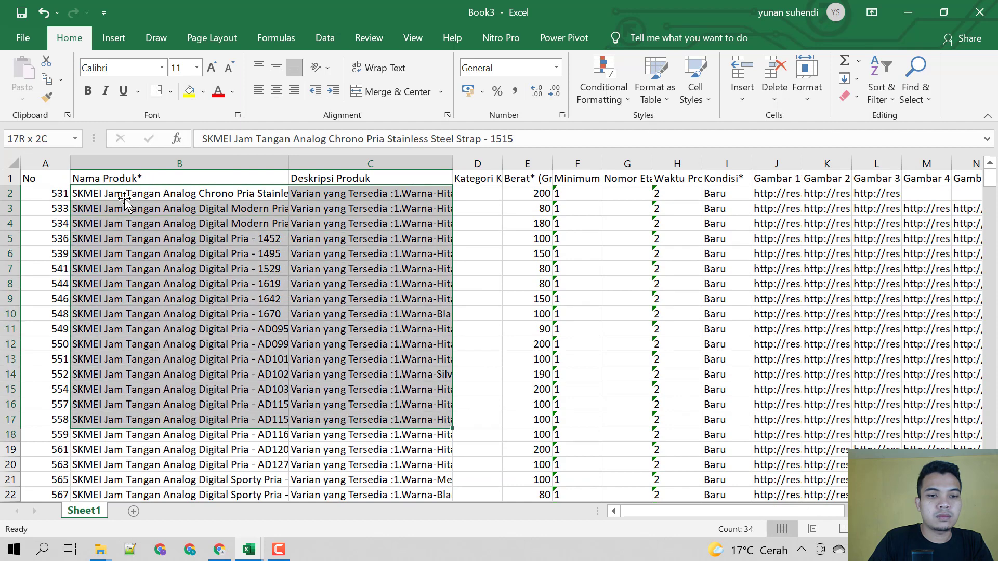
key("shift+Down")
key("shift+Down")
key("shift+Down")
key("shift+Down")
key("shift+Down")
key("shift+Down")
key("shift+Down")
key("shift+Down")
key("shift+Down")
key("shift+Down")
key("shift+Down")
key("shift+Down")
key("shift+Down")
key("shift+Down")
key("shift+Down")
key("shift+Down")
key("shift+Down")
key("shift+Down")
key("shift+Down")
key("shift+Down")
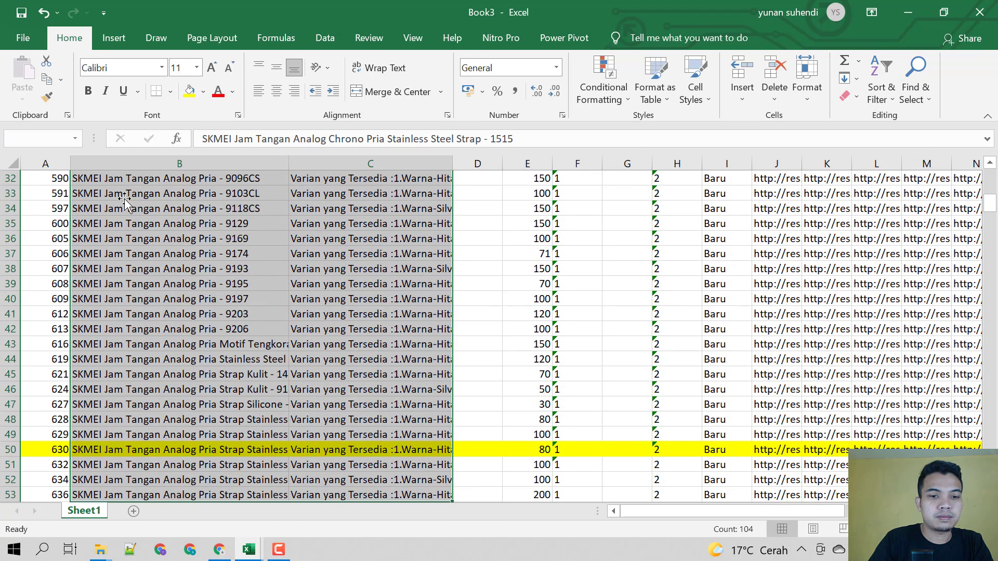
key("shift+Up")
key("shift+Up")
key("shift+Up")
key("shift+Up")
key("shift+Up")
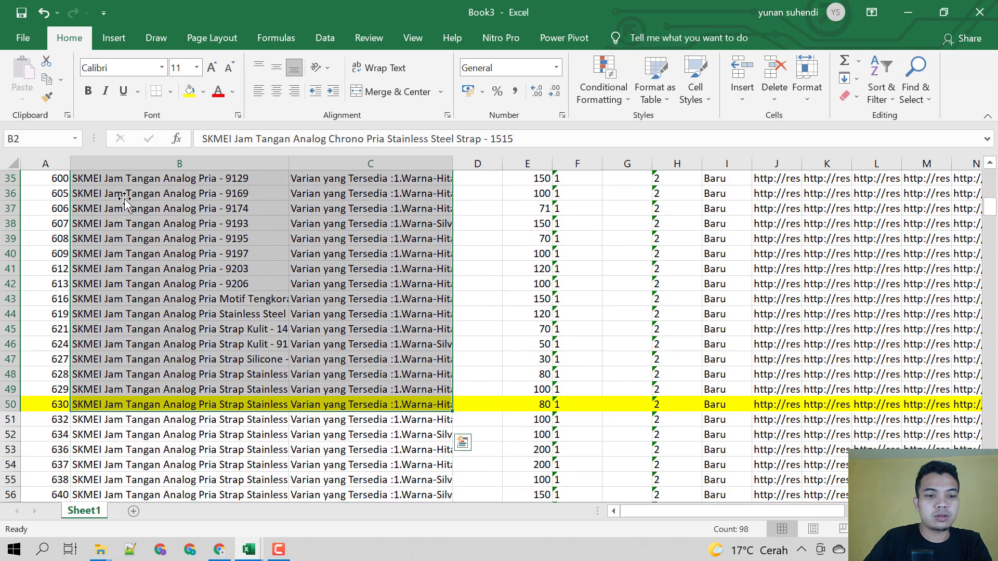
key("ctrl+c")
Step: Switch to tambah-sekaligus(1978225).xlsx, paste the copied names and descriptions starting at B4, and widen the Deskripsi Produk column
left_click(248, 551)
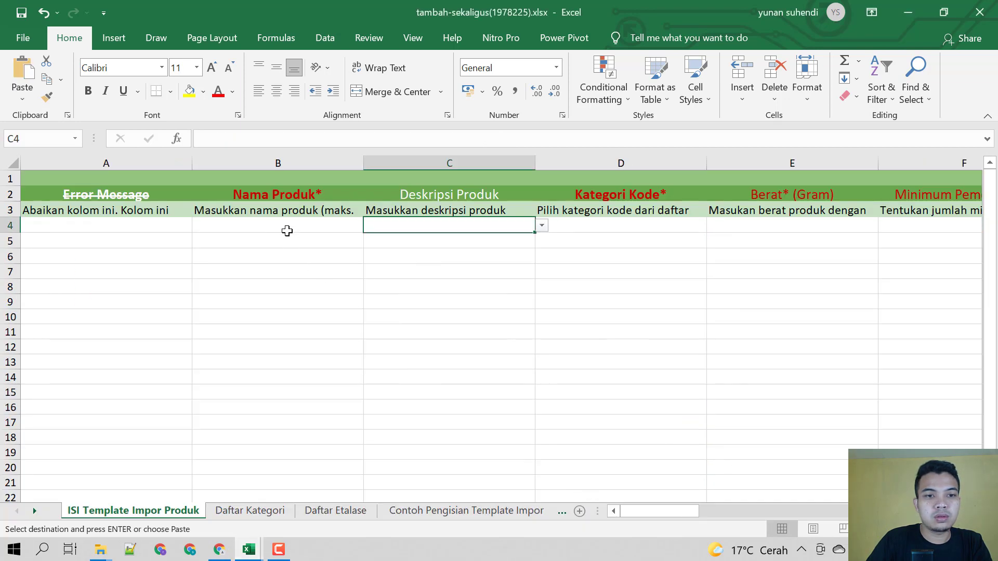
left_click(287, 226)
key("ctrl+v")
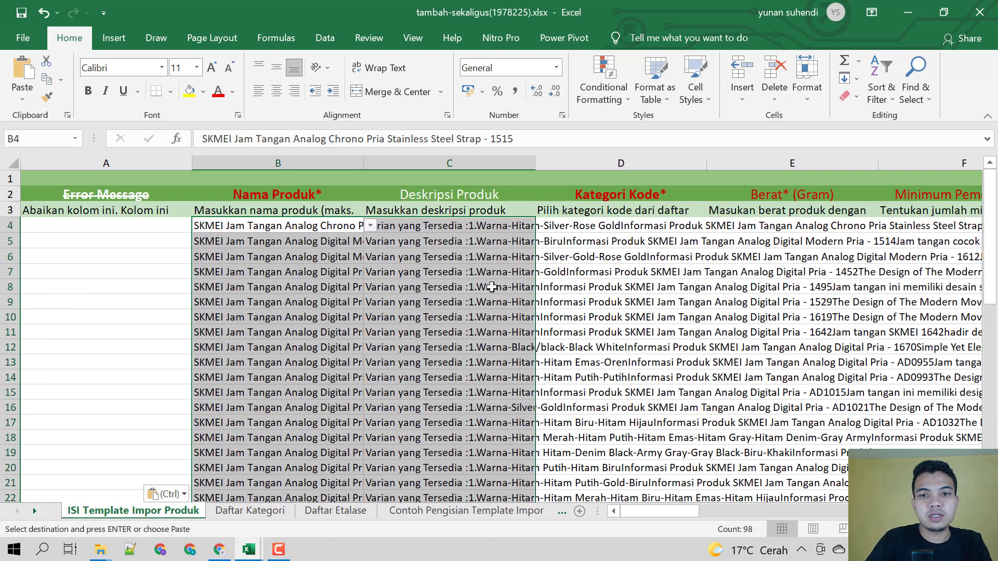
left_click(510, 297)
left_click(578, 220)
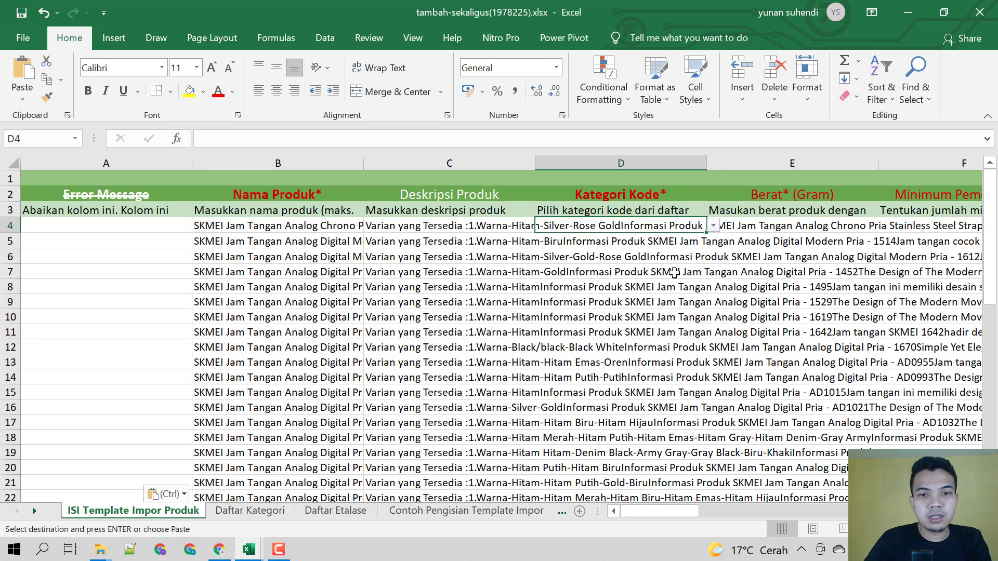
left_click_drag(535, 163, 577, 163)
left_click(291, 225)
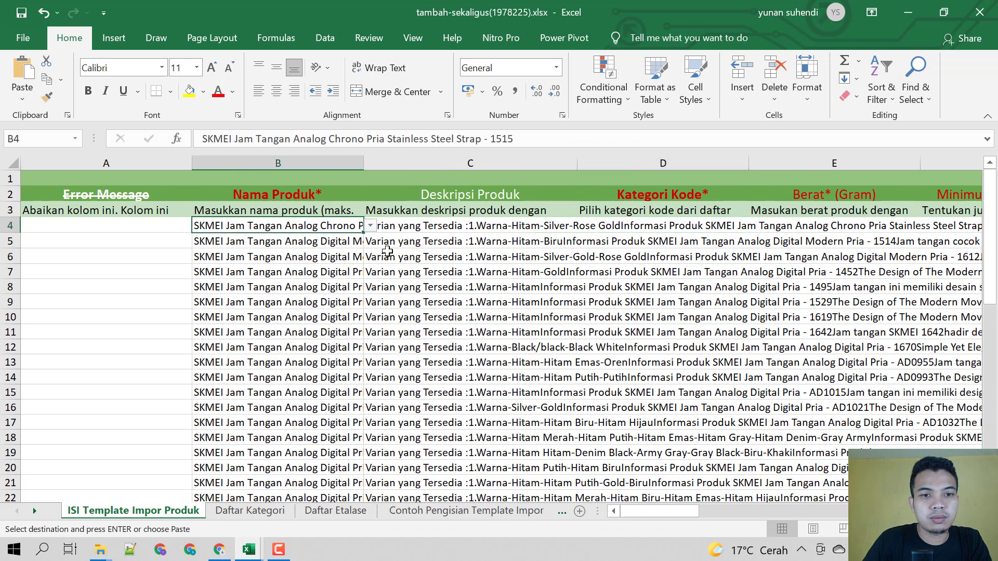
Step: Search the Kategori column of the Daftar Kategori sheet for "jam tangan pria" and copy the Jam Tangan Analog Pria code
left_click(254, 510)
left_click(319, 162)
key("ctrl+f")
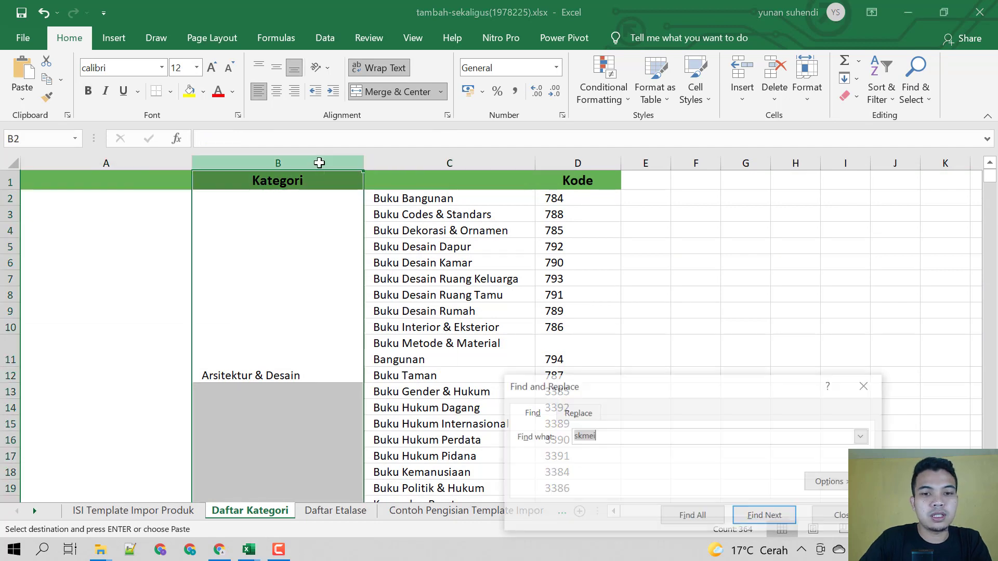
type("jam tangan pria")
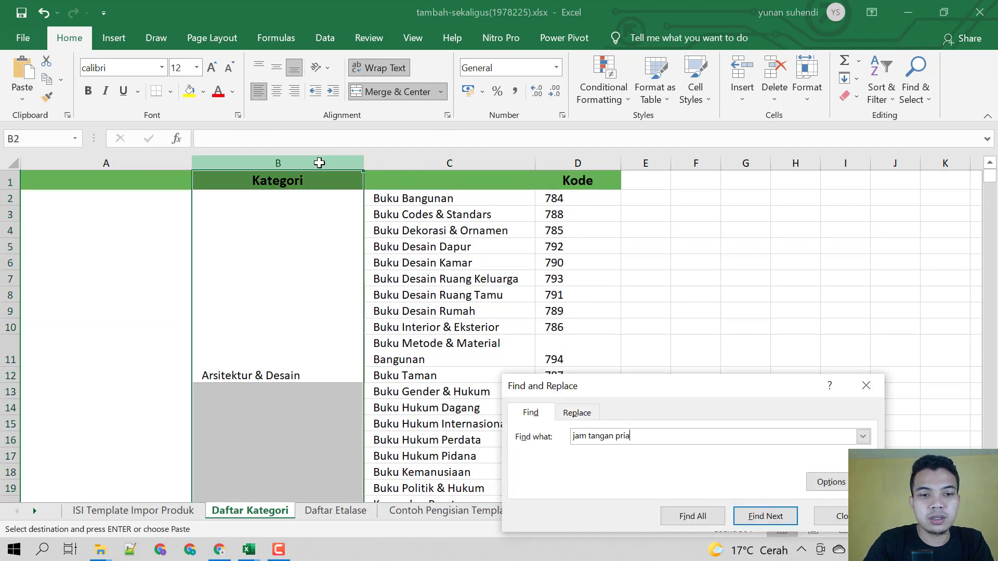
key("Return")
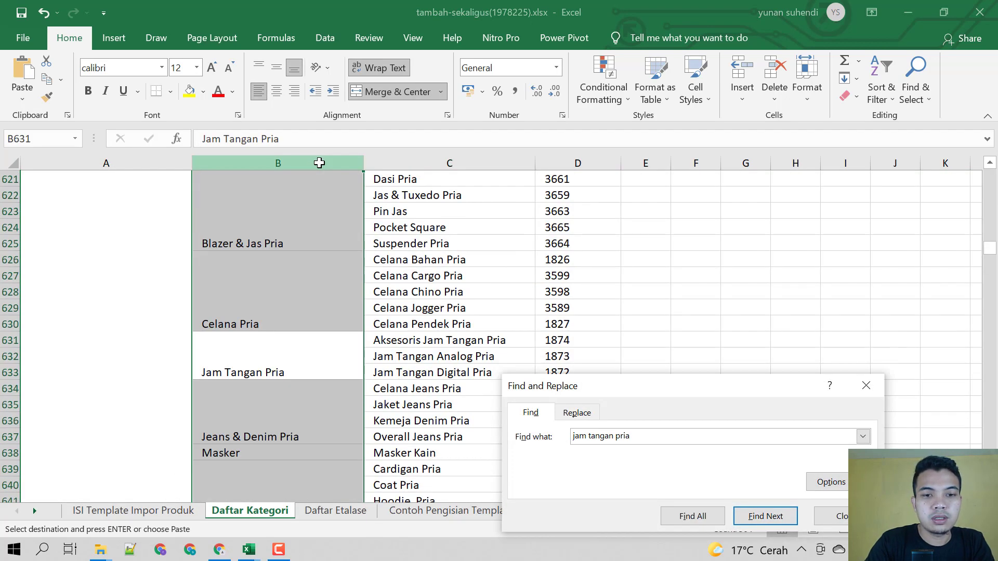
left_click(865, 385)
left_click(564, 358)
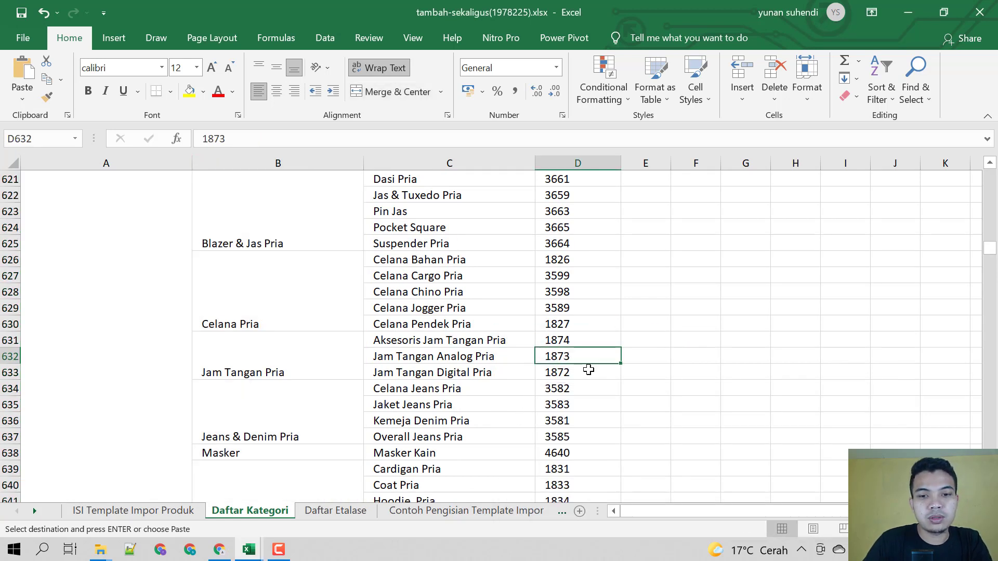
key("ctrl+c")
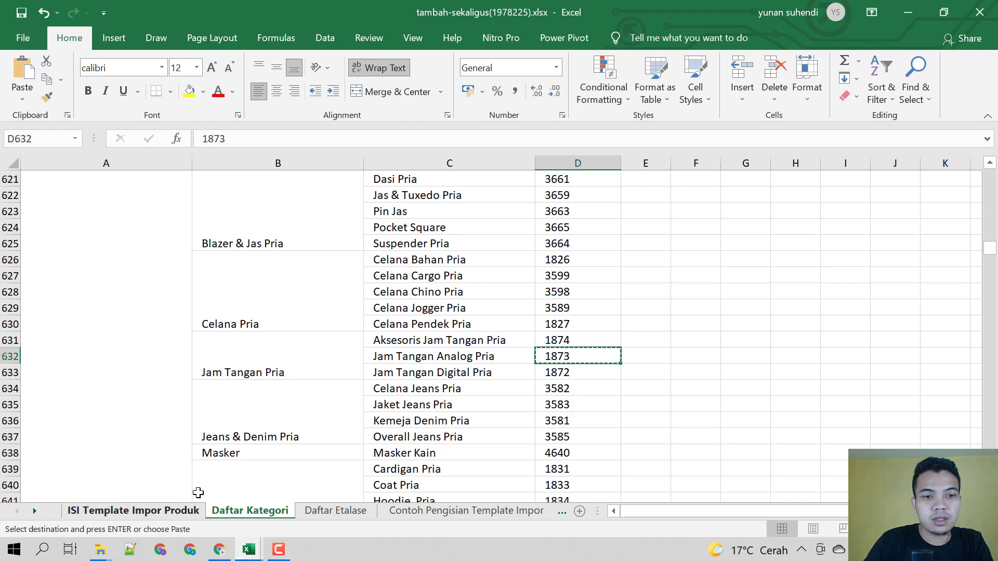
Step: On ISI Template Impor Produk, enter category code 1873 in D4, fill it down to D24, and widen the Nama Produk column
left_click(193, 511)
left_click(667, 225)
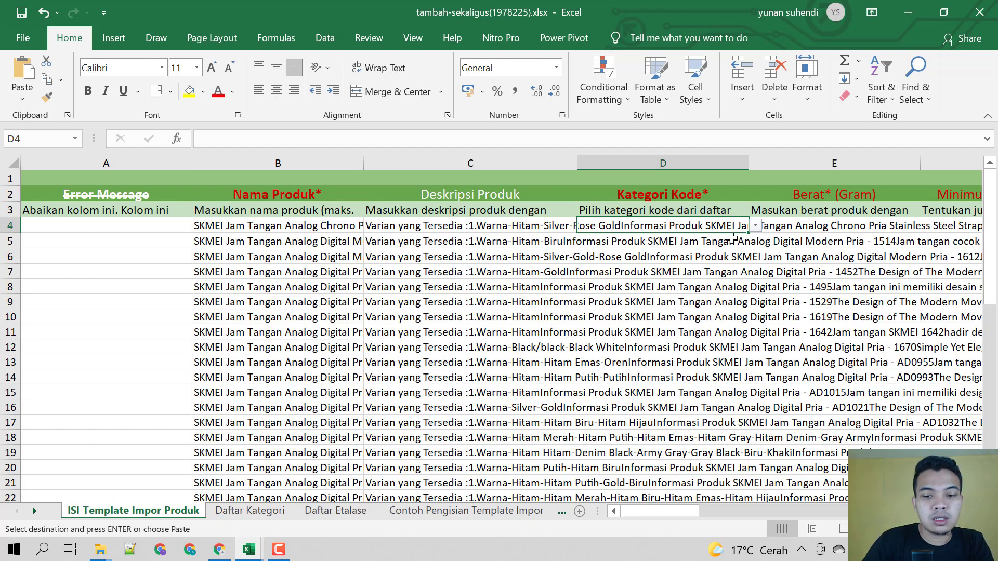
type("187")
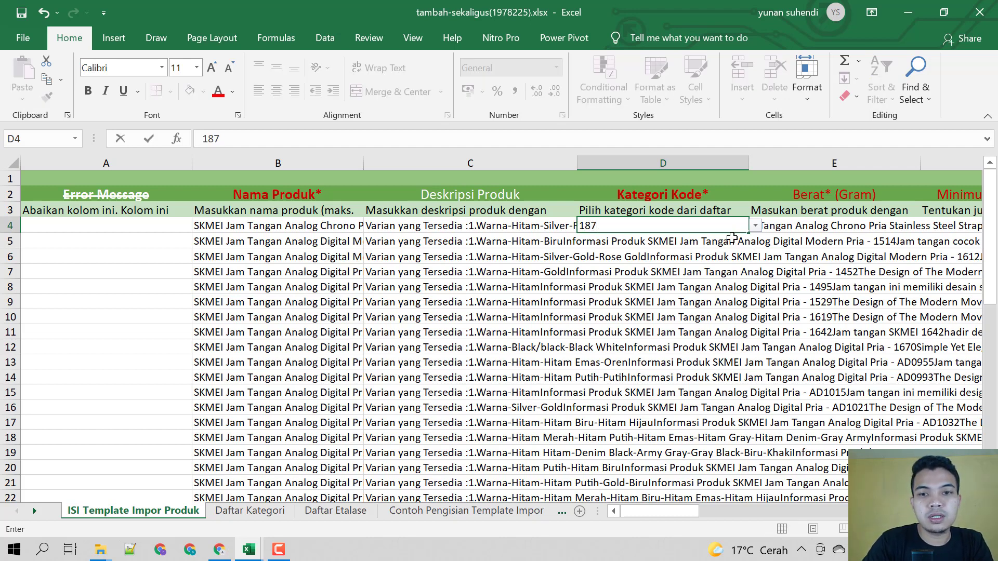
type("3")
key("ctrl+Return")
left_click_drag(748, 233, 746, 367)
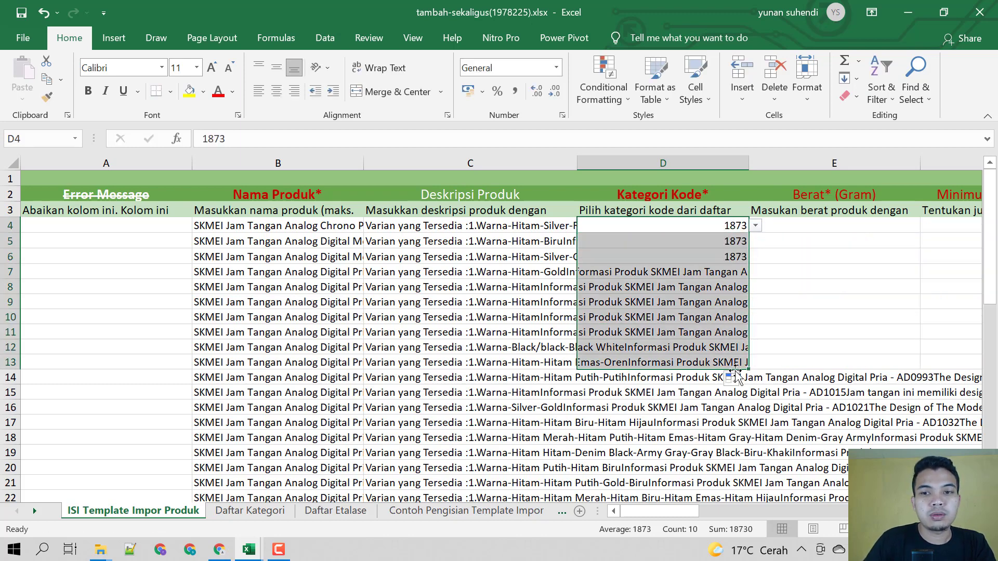
scroll(717, 278, "down", 2)
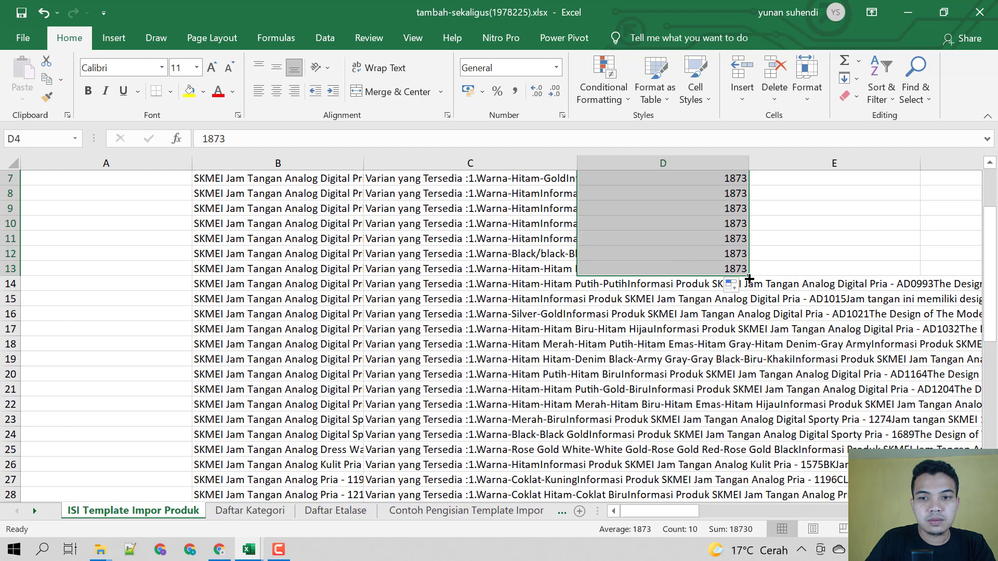
left_click_drag(749, 279, 742, 439)
left_click_drag(363, 163, 430, 164)
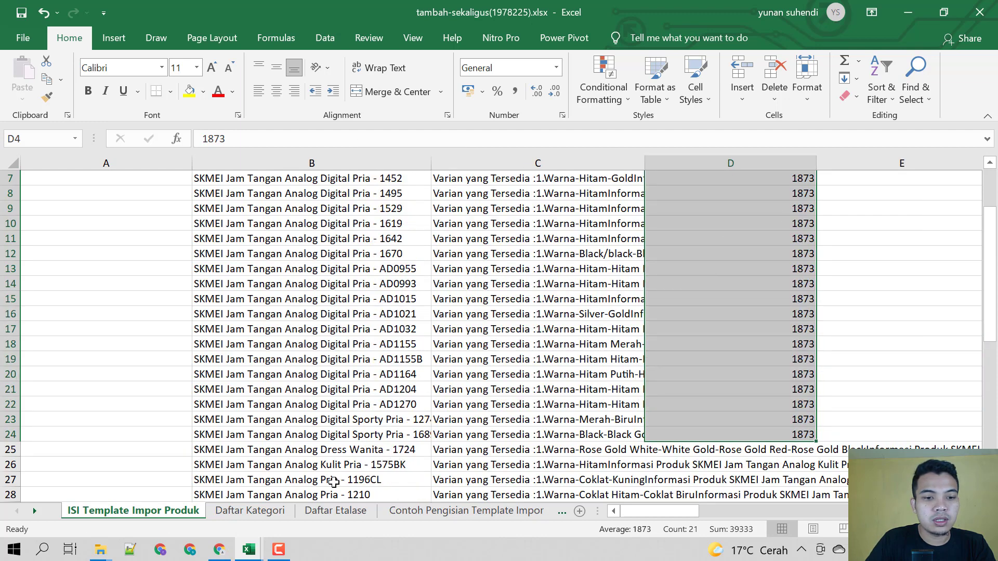
Step: Search the Daftar Kategori sheet for "jam tangan wanita" and select the code of Jam Tangan Analog Wanita
left_click(283, 510)
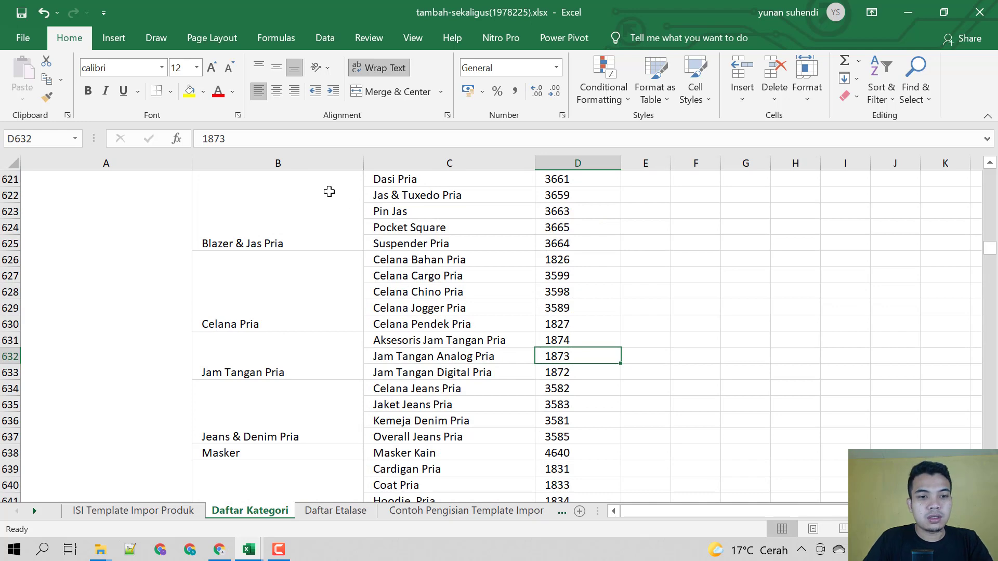
left_click(324, 239)
key("ctrl+f")
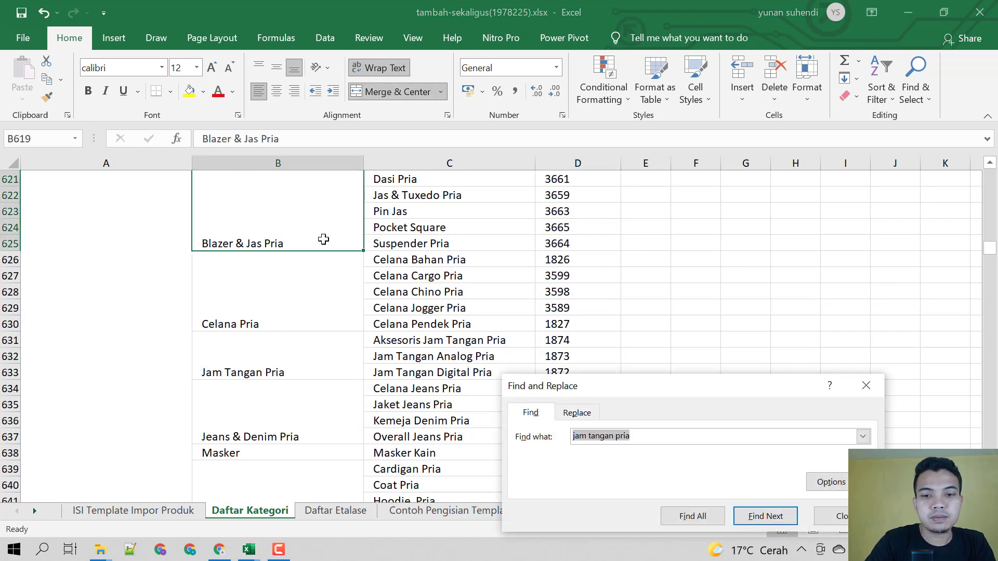
type("ja")
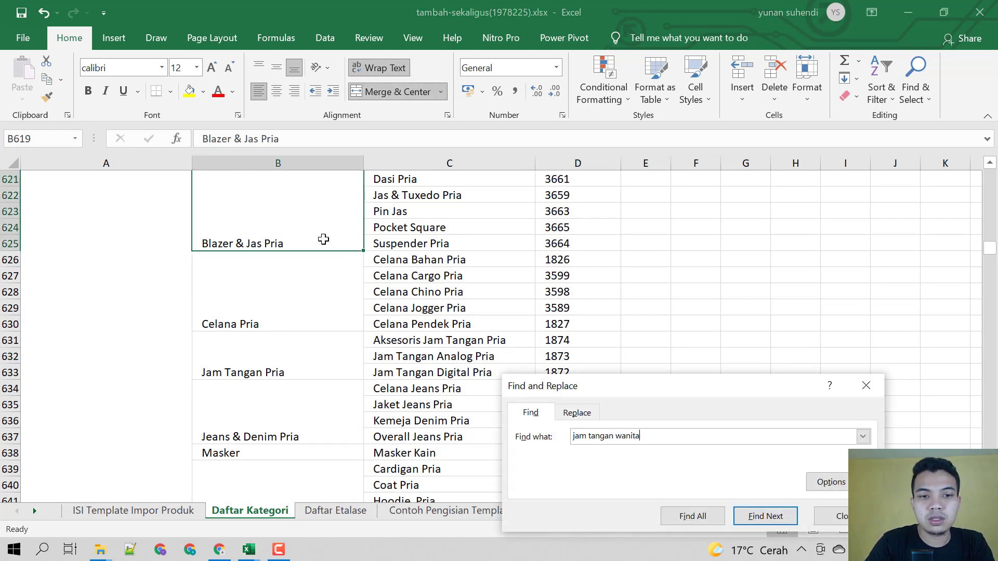
key("Return")
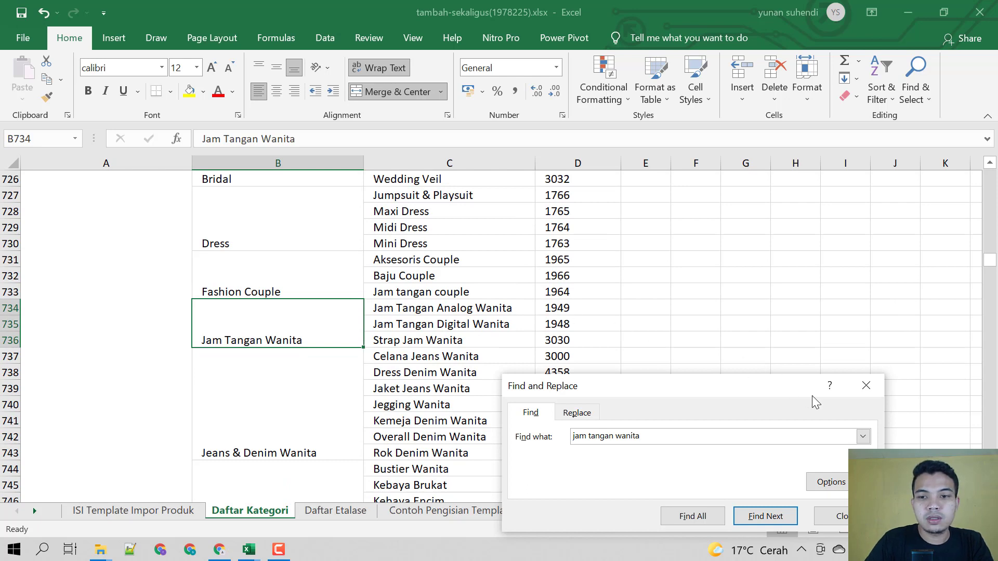
left_click(866, 385)
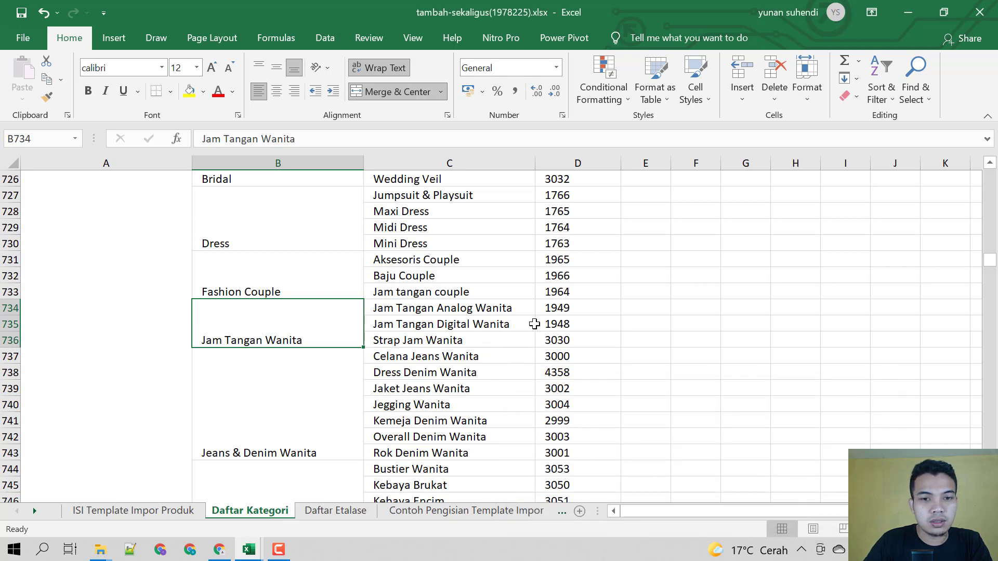
left_click(566, 307)
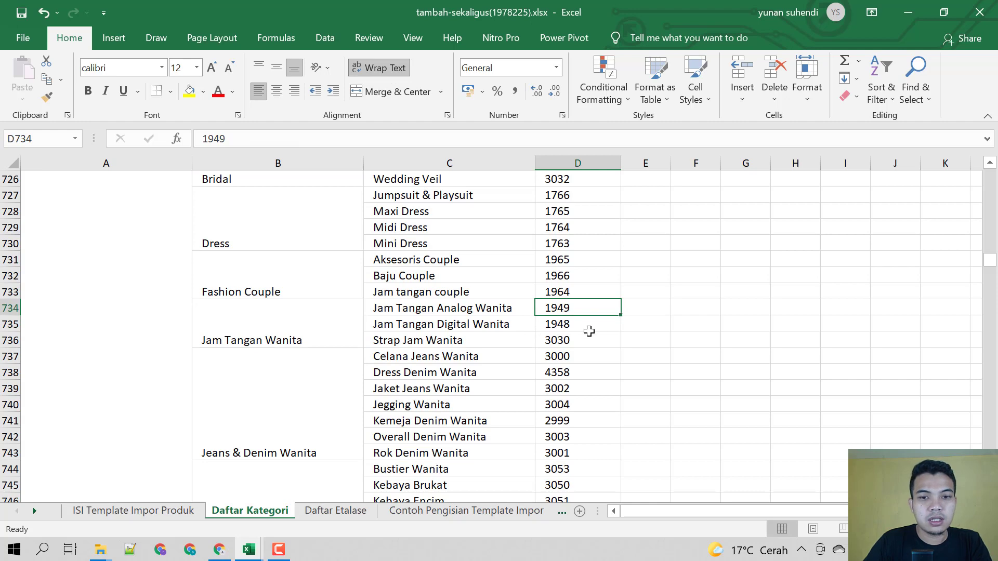
Step: Back on ISI Template Impor Produk, enter category code 1949 in D25 for the Dress Wanita - 1724 watch
left_click(155, 510)
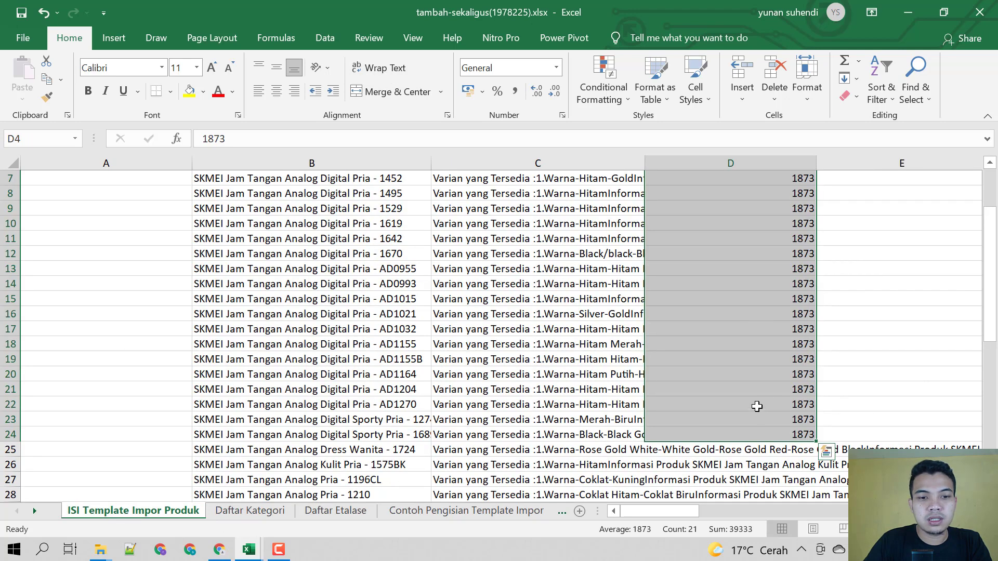
scroll(755, 403, "down", 3)
key("ctrl+v")
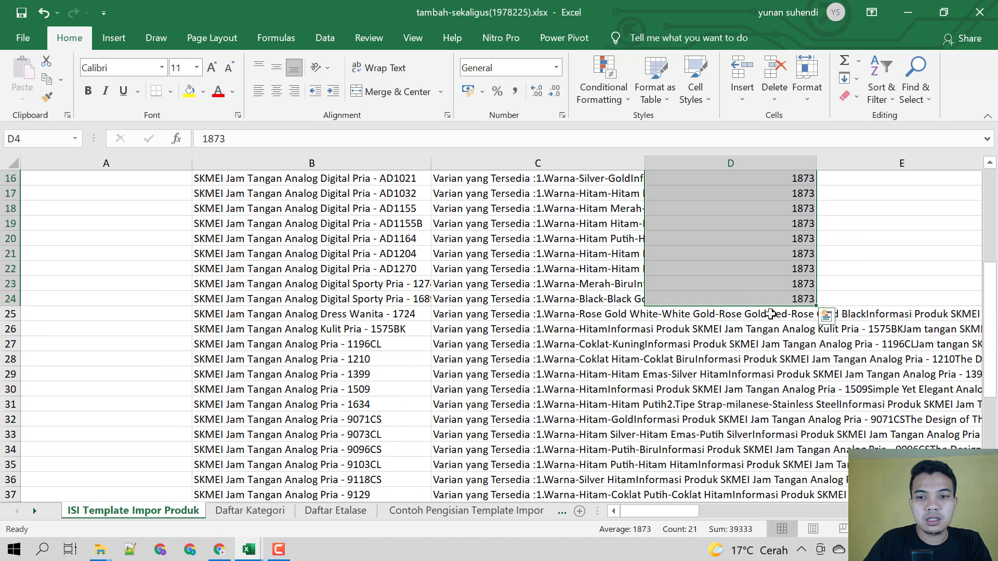
left_click(770, 314)
type("194")
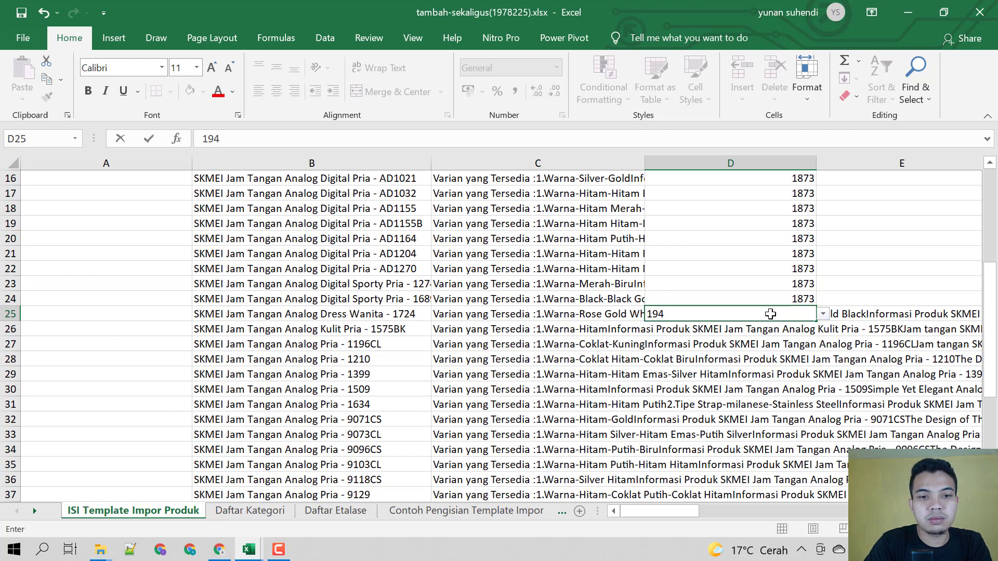
type("9")
key("Return")
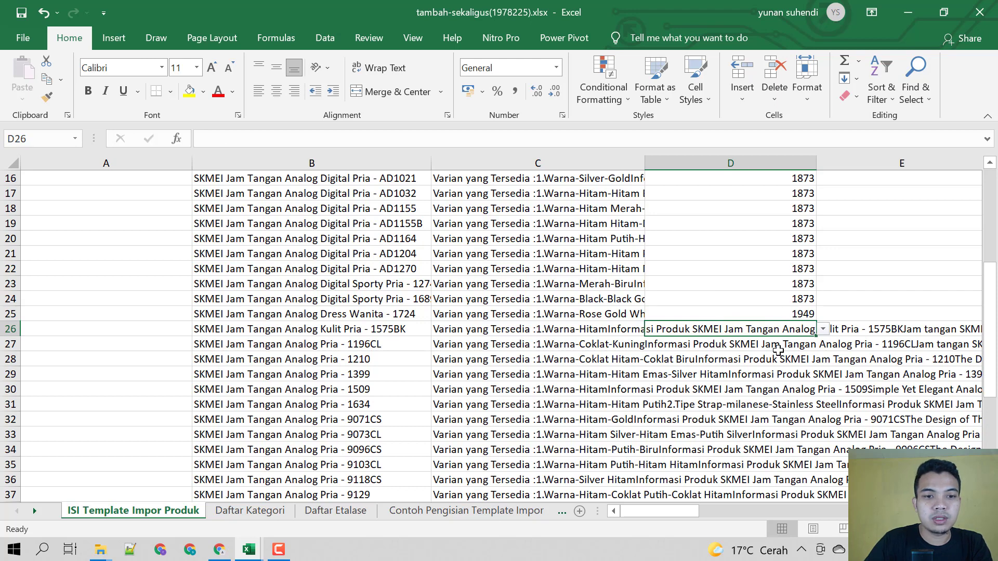
Step: Enter category code 1873 in D26, fill it down to D52, and narrow the Kategori Kode column
type("1873")
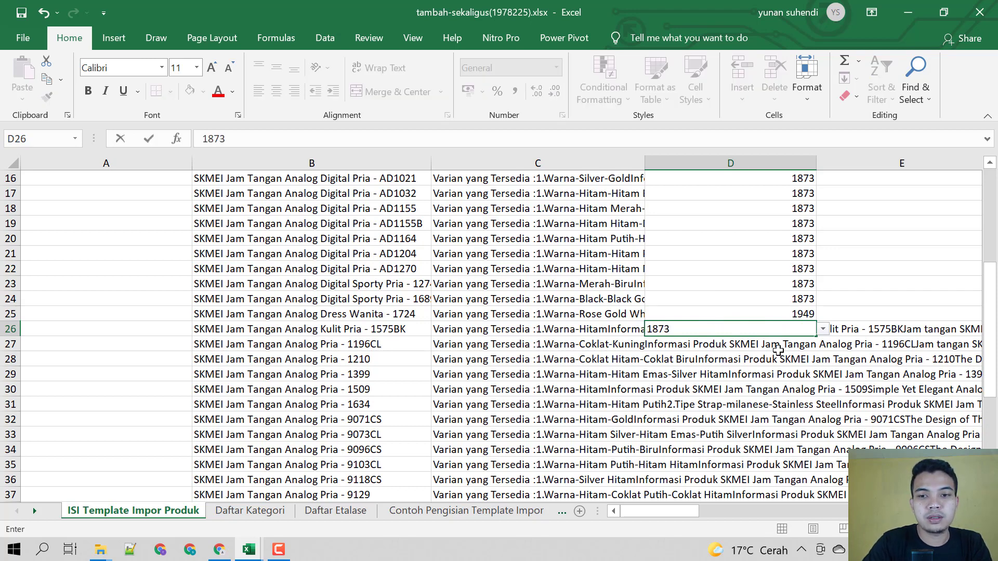
key("Return")
left_click(779, 329)
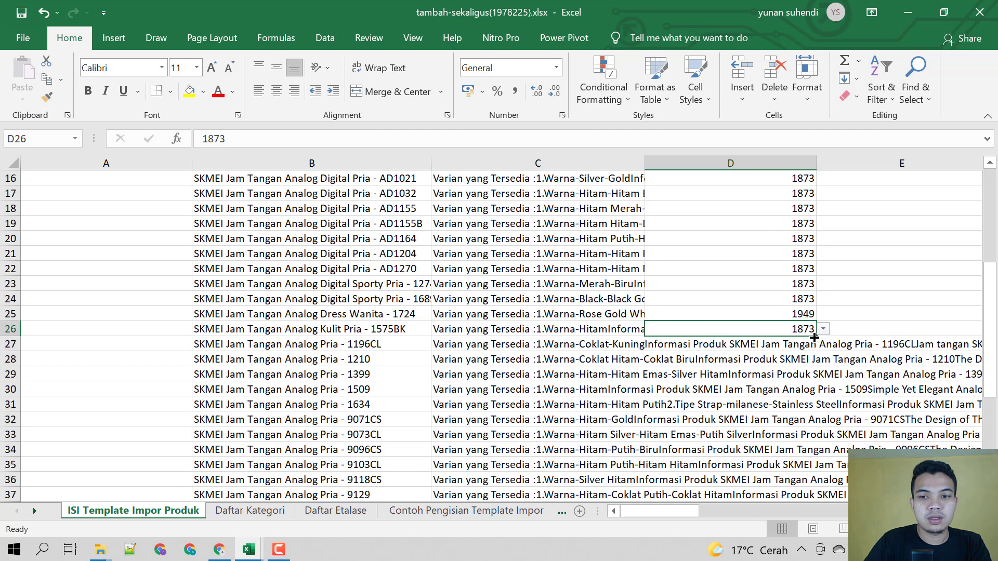
left_click_drag(814, 337, 763, 424)
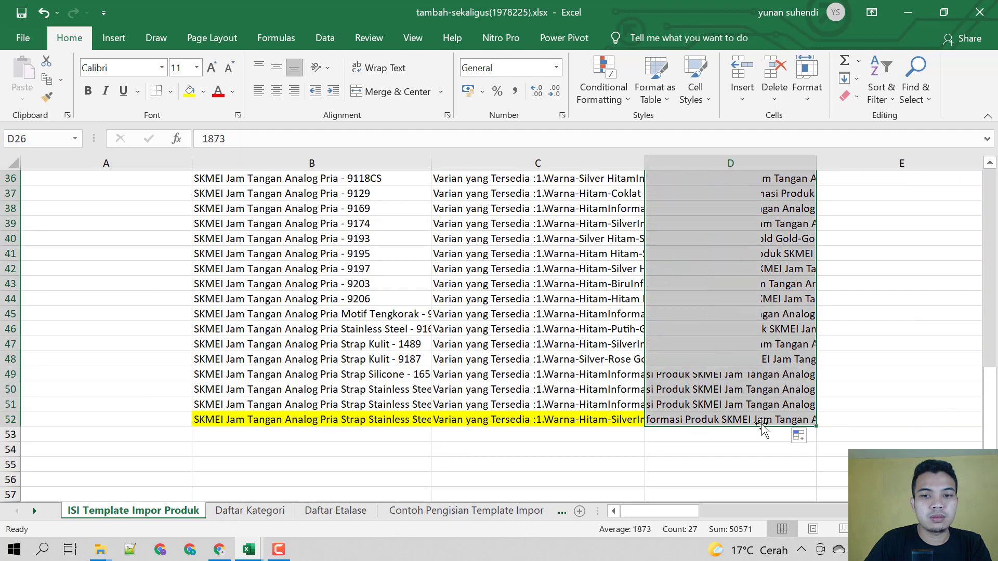
scroll(772, 428, "up", 12)
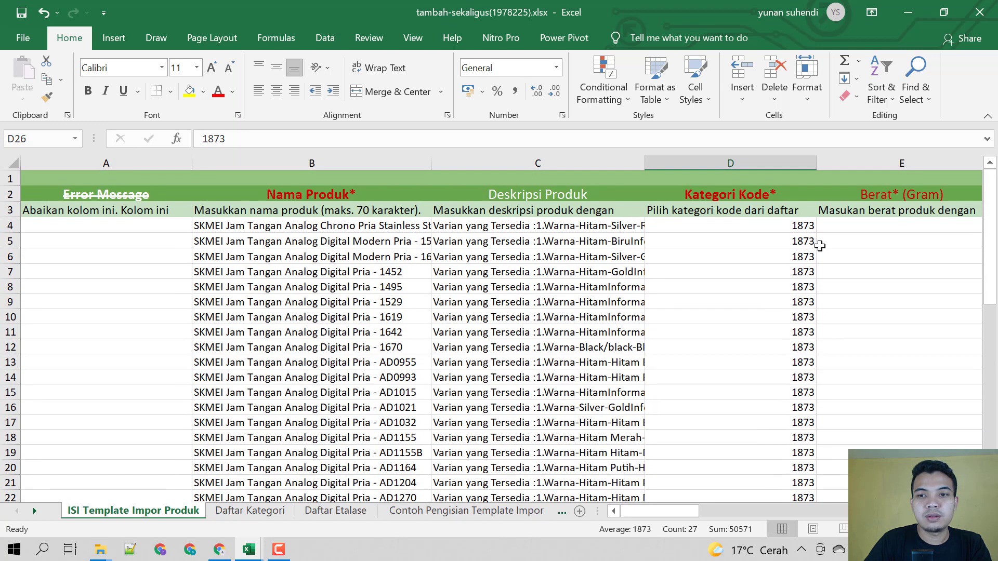
left_click_drag(819, 169, 768, 169)
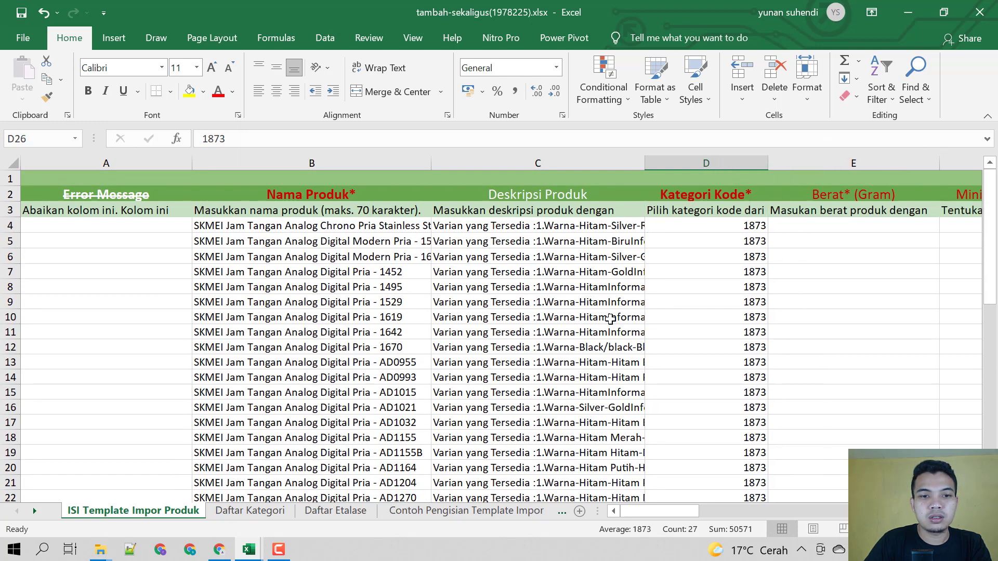
scroll(619, 364, "down", 4)
scroll(411, 361, "down", 9)
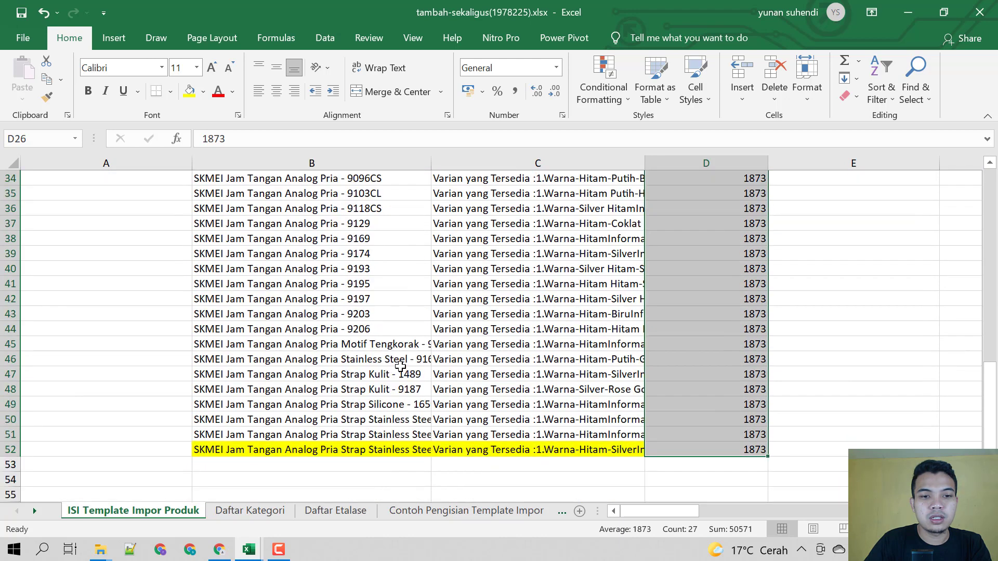
Step: Search the Daftar Kategori sheet for "tas wanita" and select the code of Tas Selempang Wanita
left_click(260, 511)
left_click(320, 158)
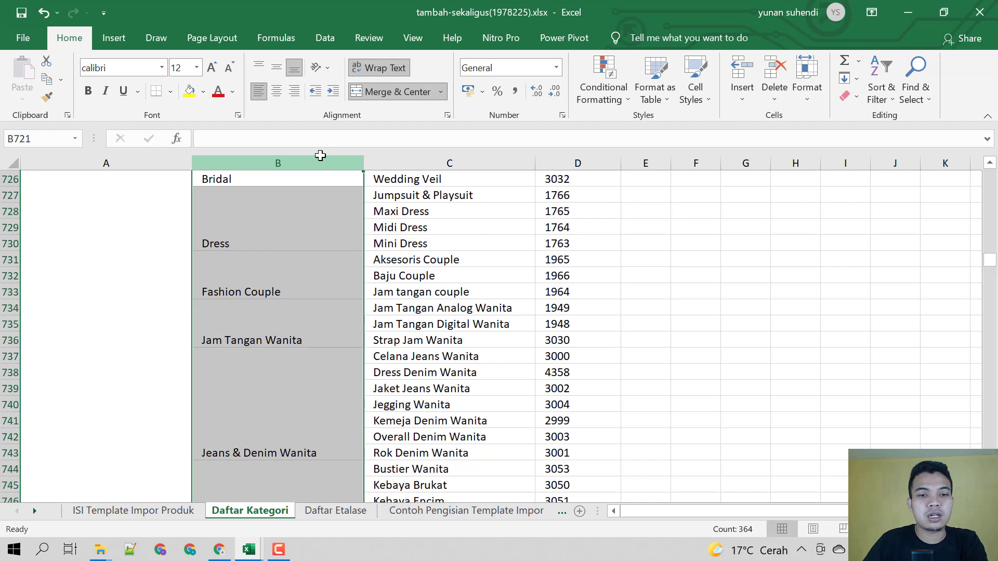
key("ctrl+f")
type("tas w")
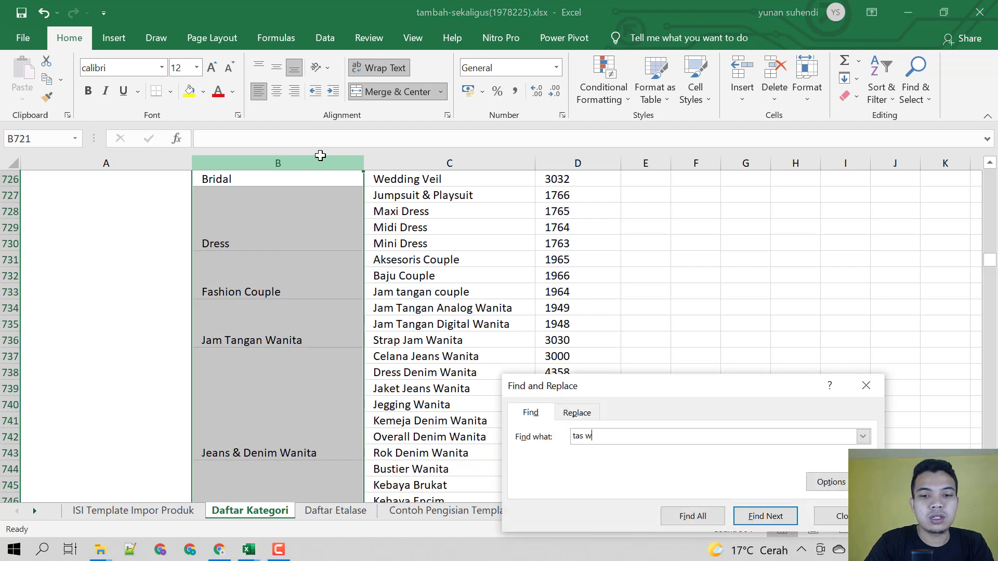
type("anita")
key("Return")
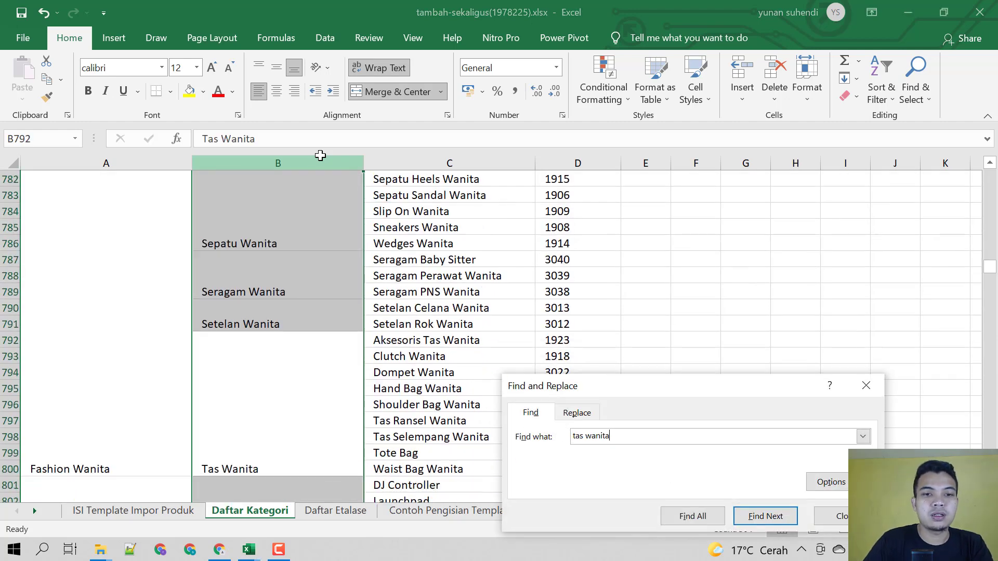
left_click(867, 387)
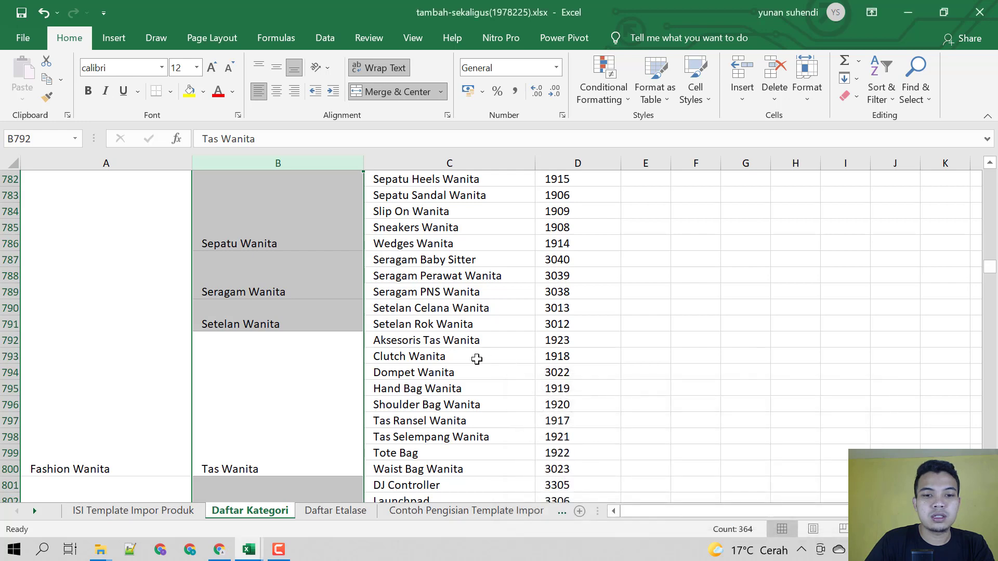
scroll(476, 359, "down", 2)
left_click(460, 290)
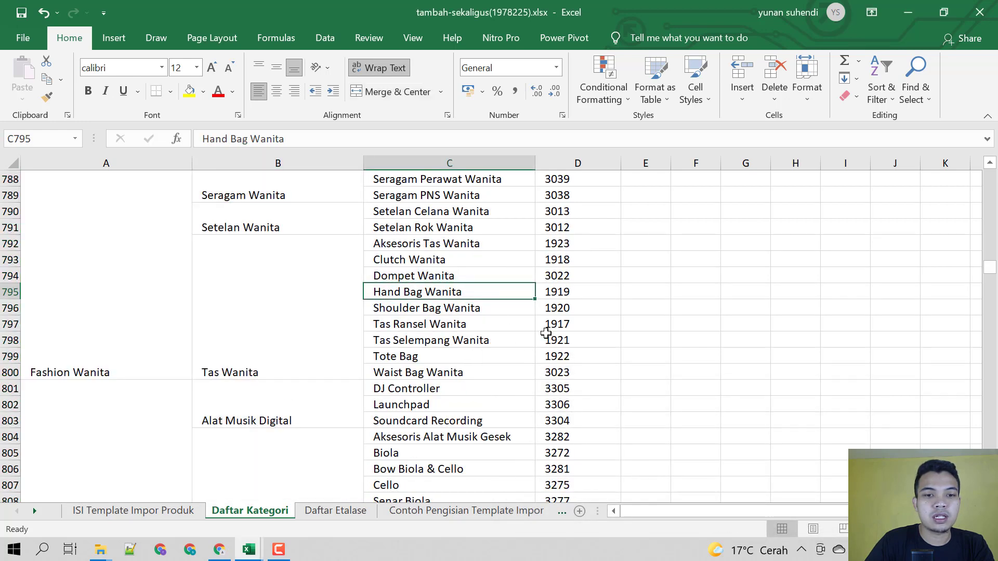
left_click(563, 343)
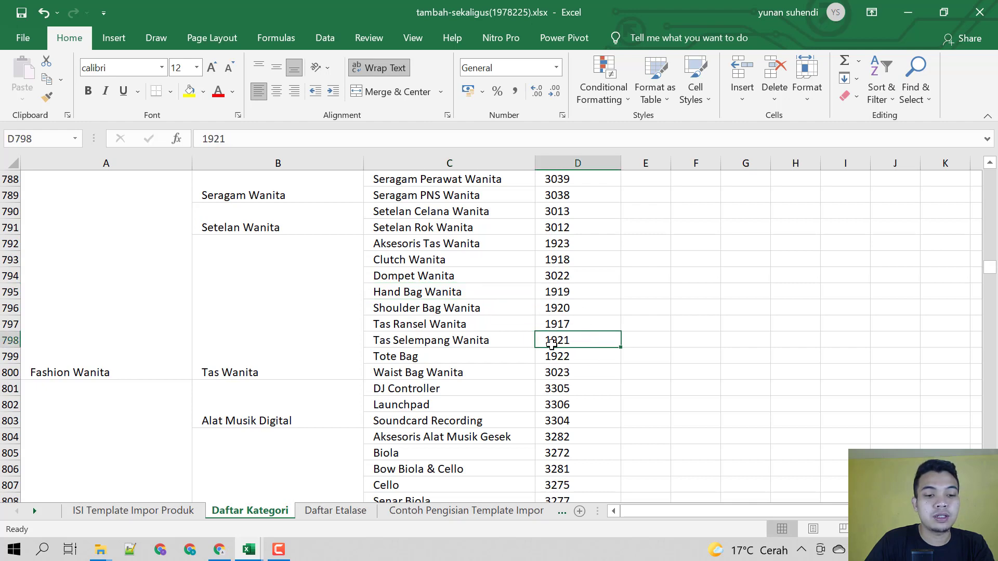
Step: Return to ISI Template Impor Produk and examine the Berat and Minimum Pemesanan columns beside Kategori Kode
left_click(186, 514)
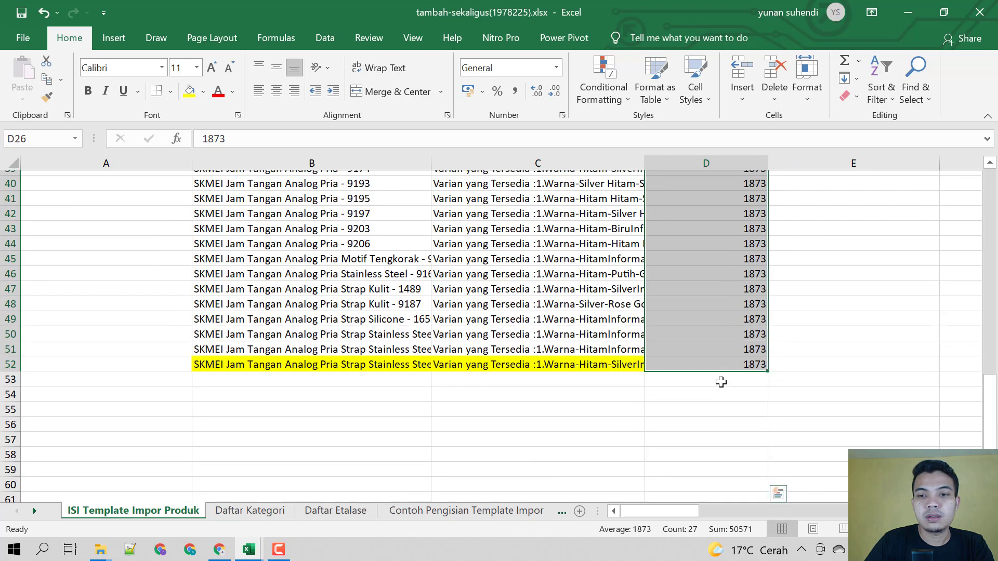
scroll(721, 382, "up", 13)
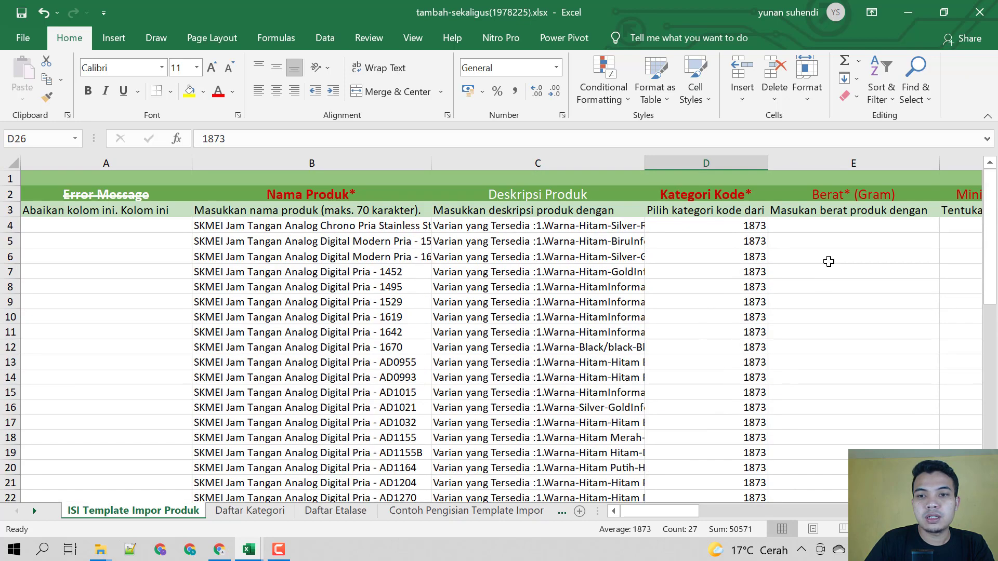
left_click_drag(671, 508, 702, 509)
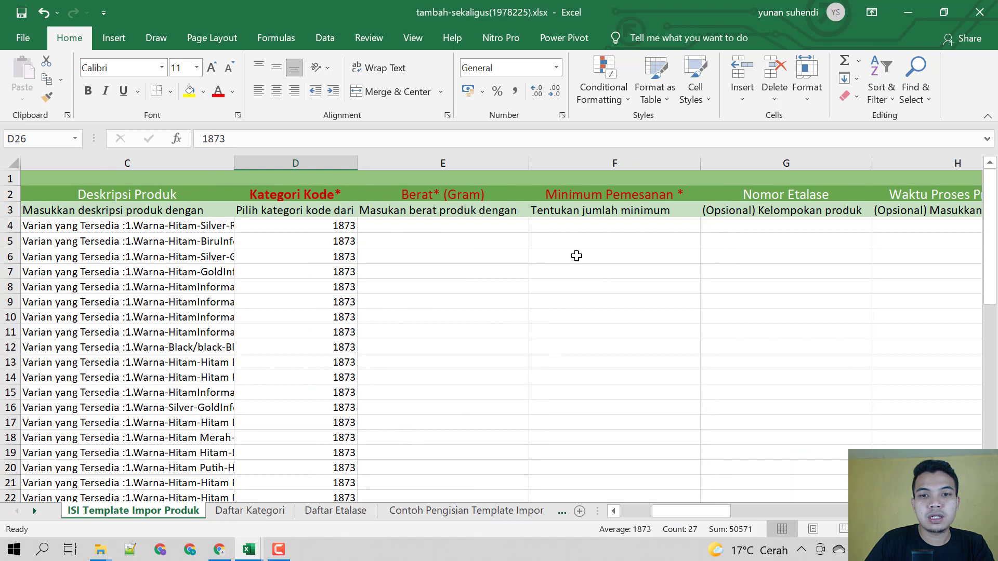
left_click(578, 230)
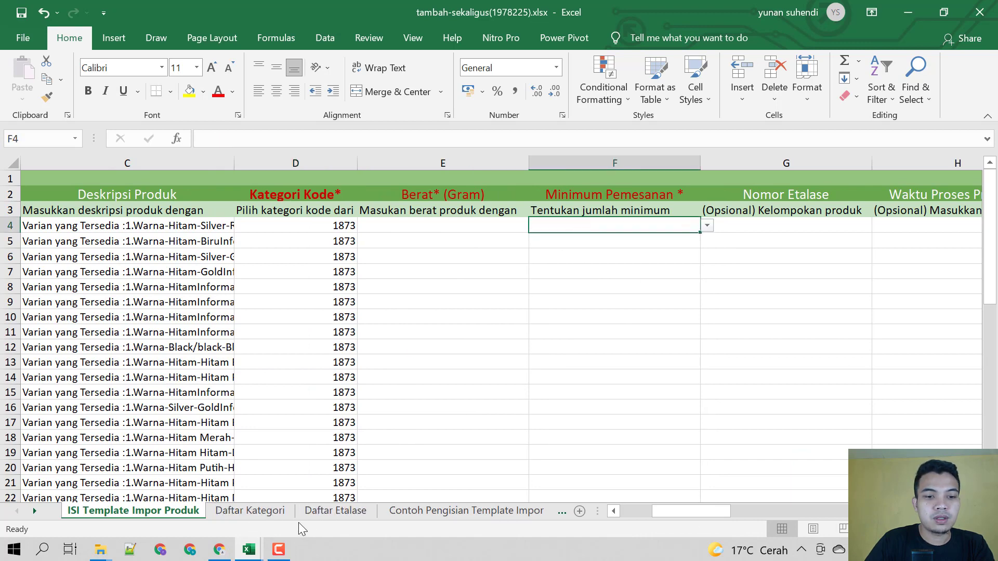
Step: Switch to the Book3 workbook and copy E2:R50, from the Berat column through SKU Name, ending at the yellow row
left_click(249, 549)
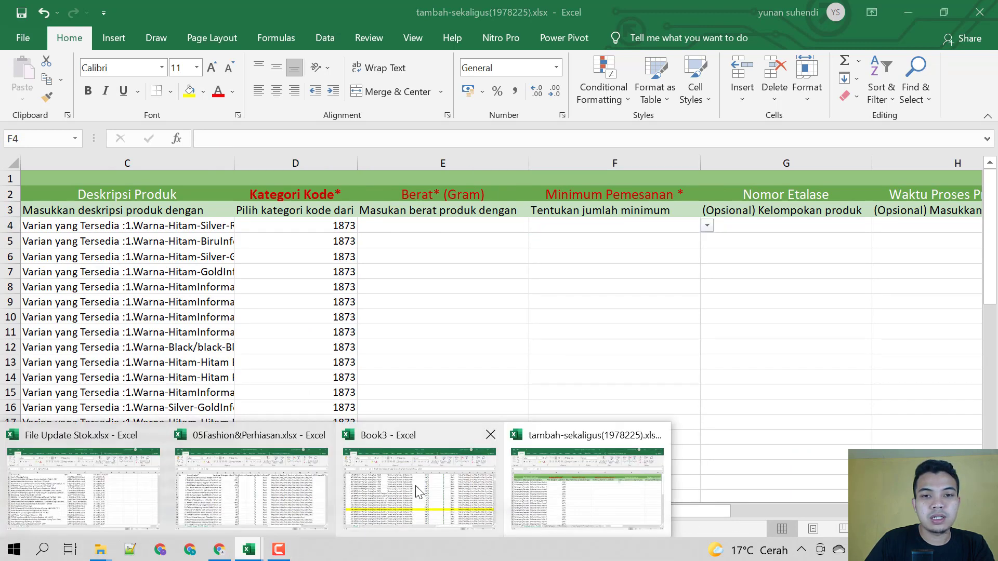
left_click(417, 491)
scroll(900, 212, "up", 2)
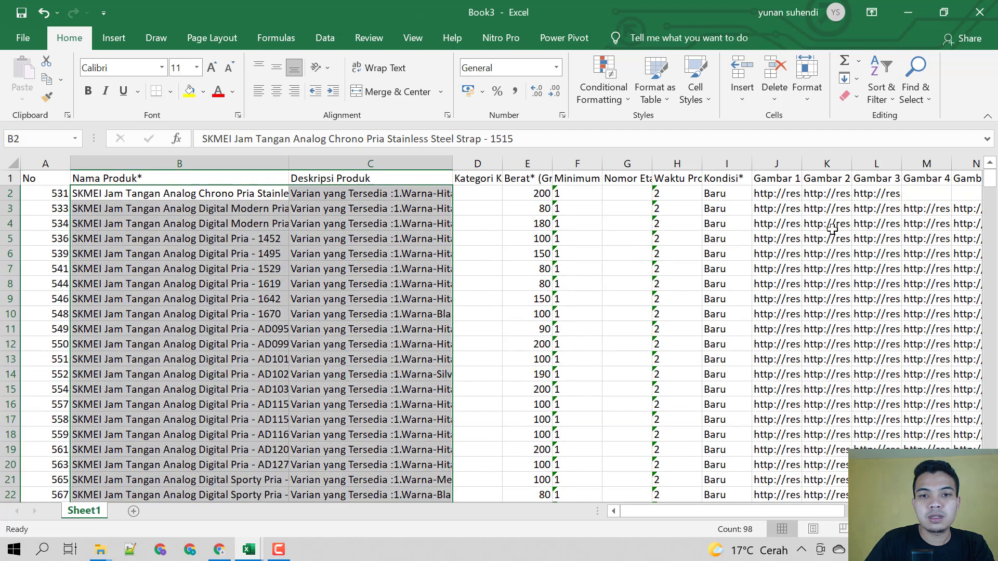
left_click(536, 196)
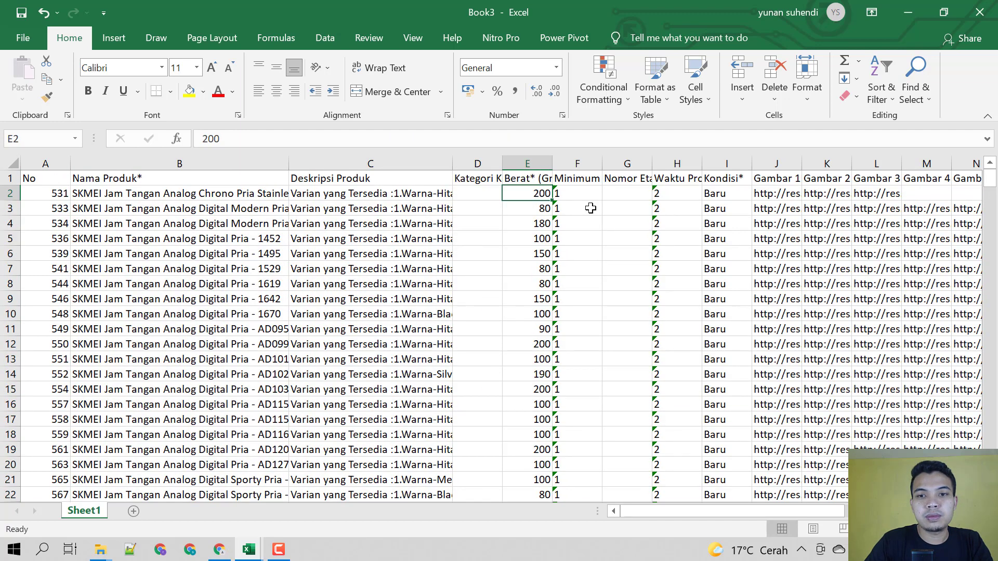
key("shift+Right")
key("shift+Right")
key("shift+Right")
key("shift+Right")
key("shift+Right")
key("shift+Right")
key("shift+Right")
key("shift+Right")
key("shift+Right")
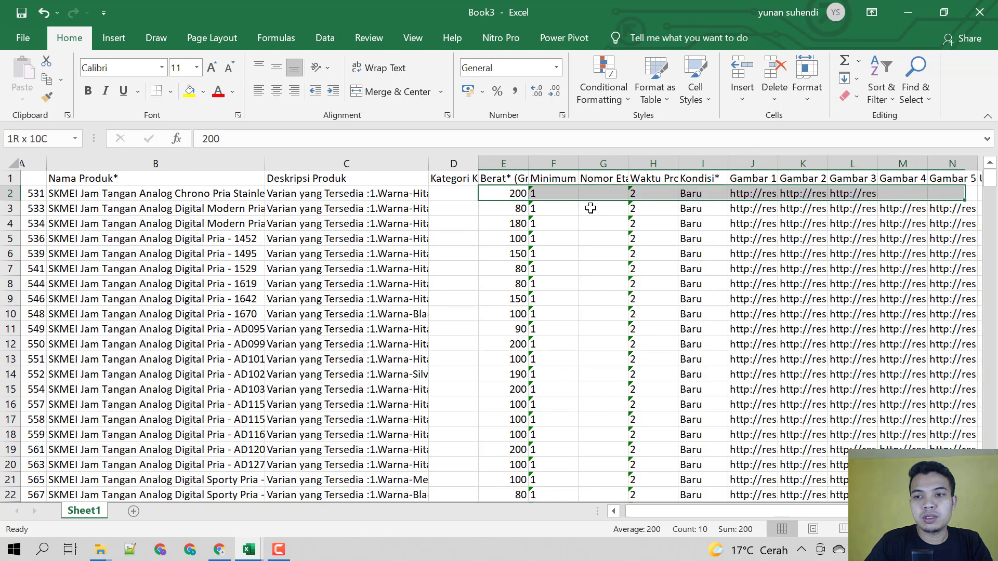
key("shift+Right")
key("shift+Right")
key("shift+Right")
key("shift+Right")
key("shift+Right")
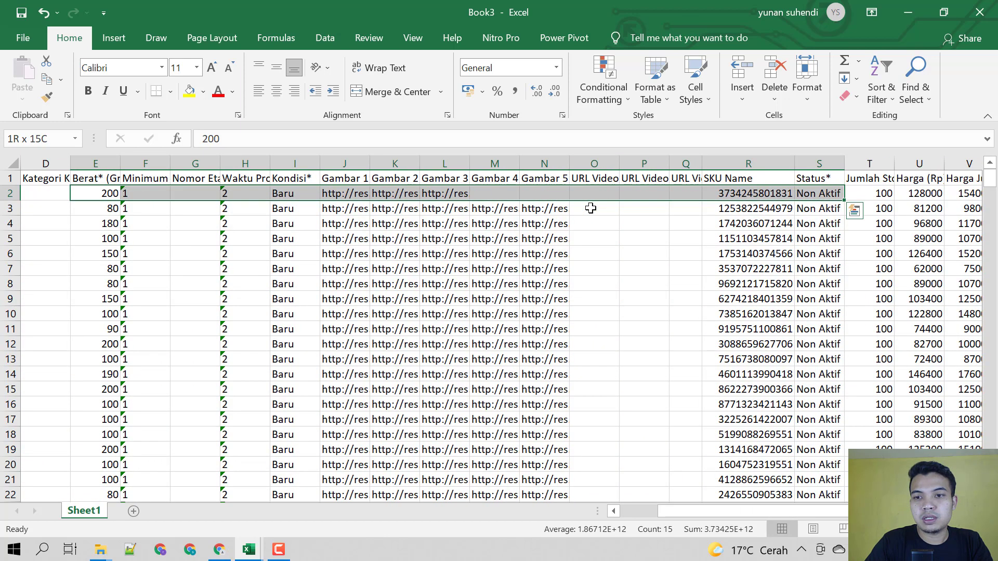
key("shift+Left")
key("shift+Down")
key("shift+Down")
key("shift+Down")
key("shift+Down")
key("shift+Down")
key("shift+Down")
key("shift+Down")
key("shift+Down")
key("shift+Down")
key("shift+Down")
key("shift+Down")
key("shift+Down")
key("shift+Down")
key("shift+Down")
key("shift+Down")
key("shift+Down")
key("shift+Down")
key("shift+Down")
key("shift+Down")
key("shift+Down")
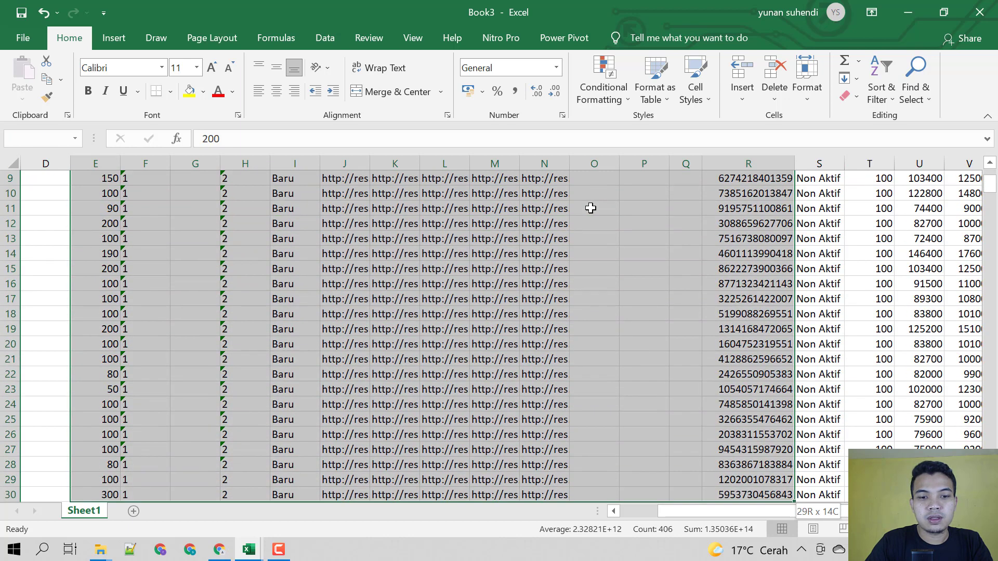
key("shift+Down")
key("shift+Down")
key("shift+Down")
key("shift+Down")
key("shift+Down")
key("shift+Down")
key("shift+Down")
key("shift+Down")
key("shift+Down")
key("shift+Down")
key("shift+Down")
key("shift+Down")
key("shift+Down")
key("shift+Down")
key("shift+Down")
key("shift+Down")
key("shift+Down")
key("shift+Down")
key("shift+Down")
key("shift+Down")
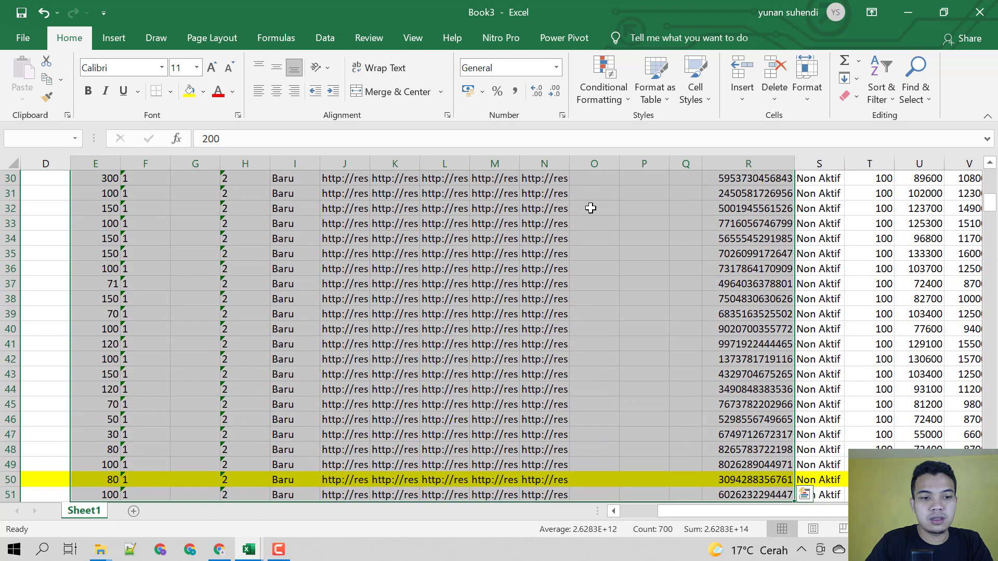
key("shift+Up")
key("shift+Up")
key("shift+Down")
key("ctrl+c")
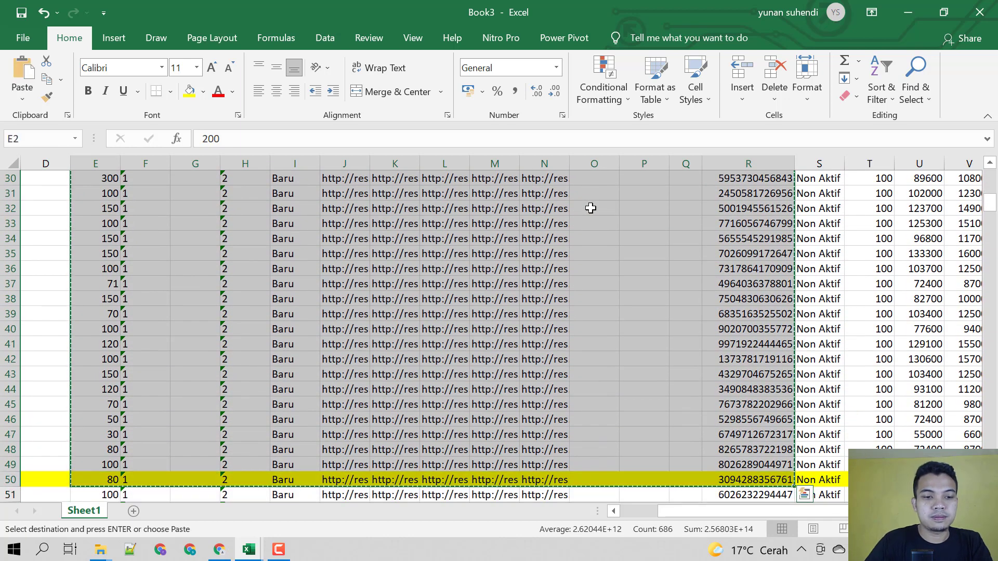
Step: Switch back to the tambah-sekaligus workbook and paste the copied data at E4 of ISI Template Impor Produk
left_click(248, 550)
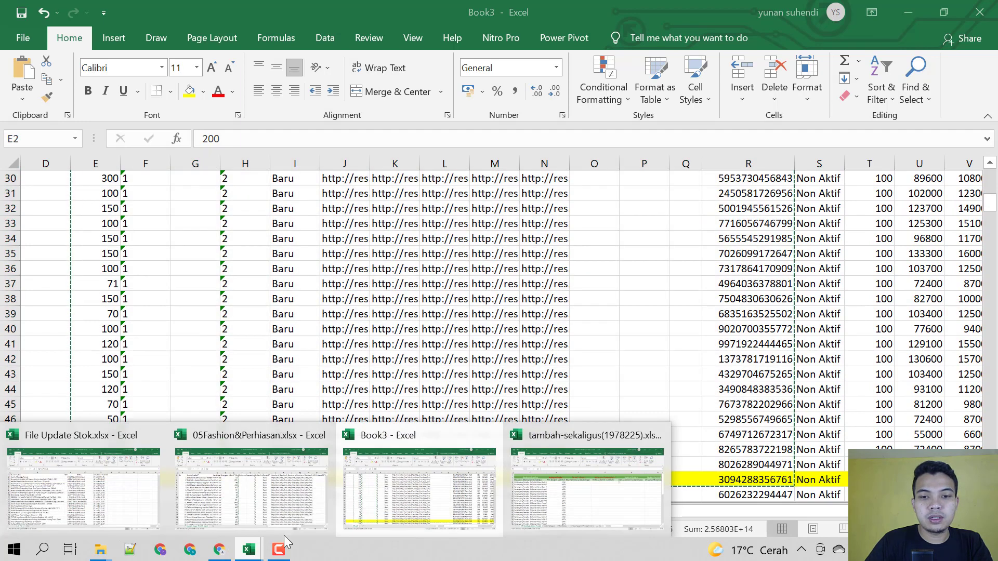
left_click(581, 494)
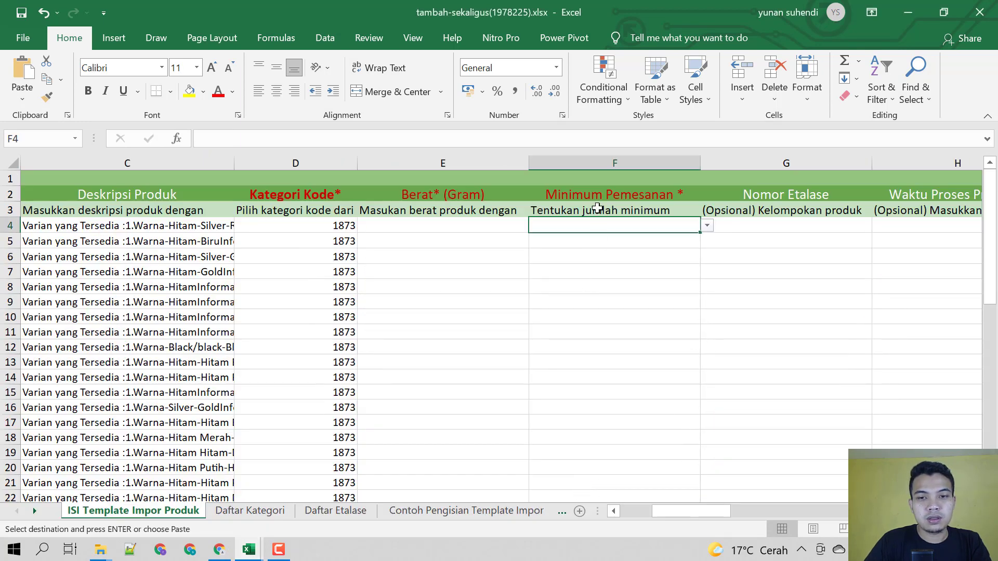
left_click(454, 229)
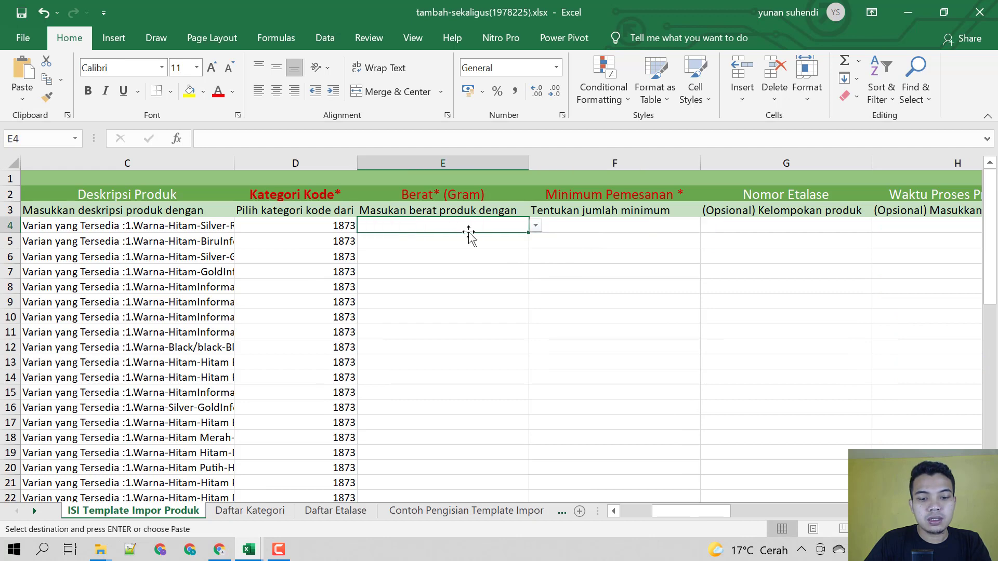
key("ctrl+v")
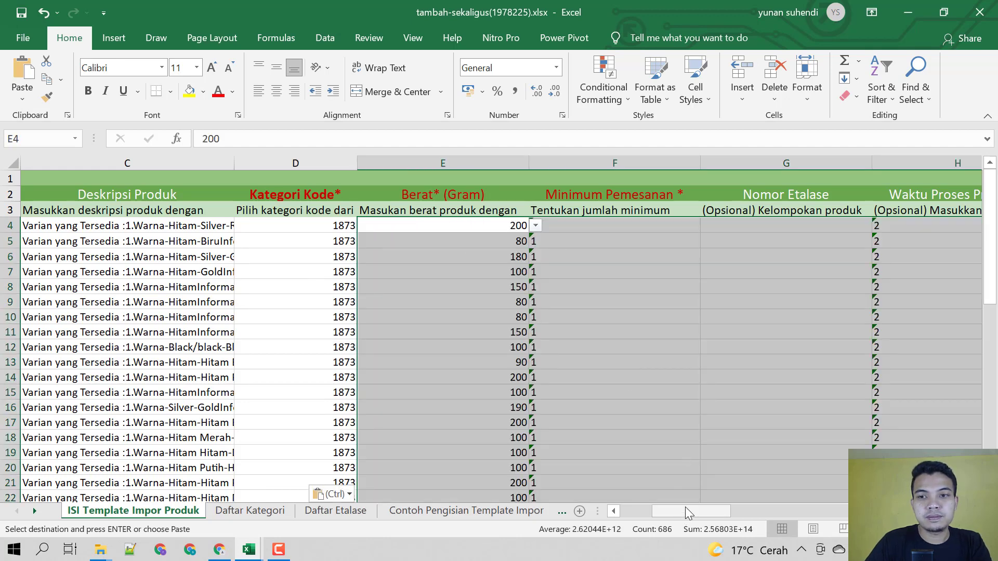
Step: Convert the text-stored values in F4:H52, from Minimum Pemesanan to Waktu Proses Preorder, to numbers
left_click(642, 289)
left_click(574, 225)
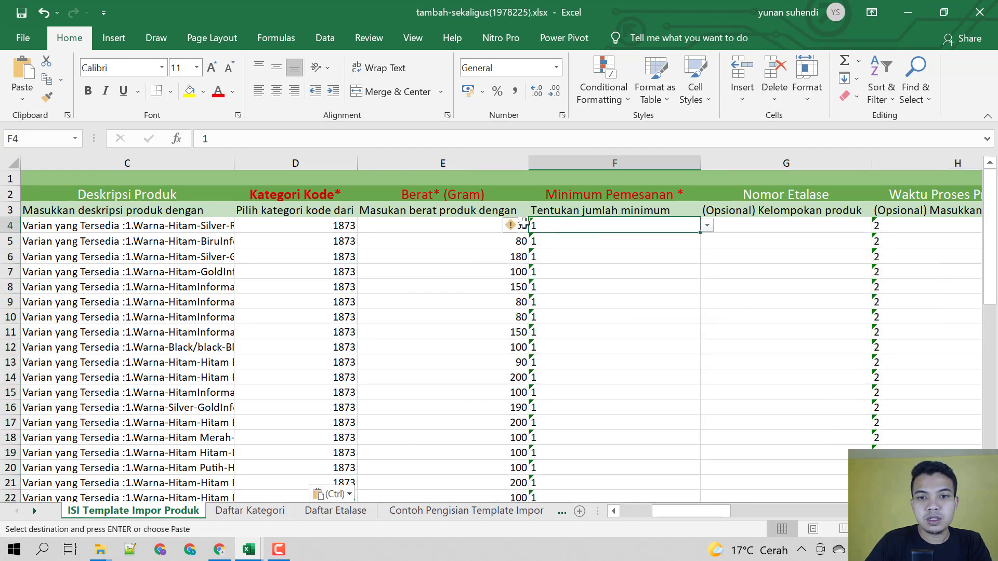
left_click_drag(689, 229, 354, 228)
scroll(391, 343, "down", 1)
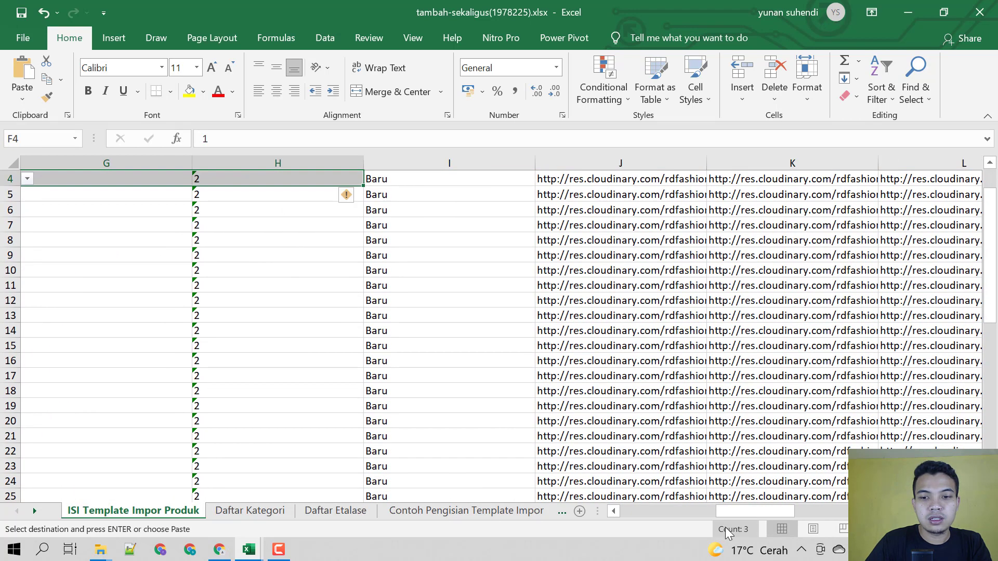
left_click_drag(737, 508, 704, 507)
key("ctrl+v")
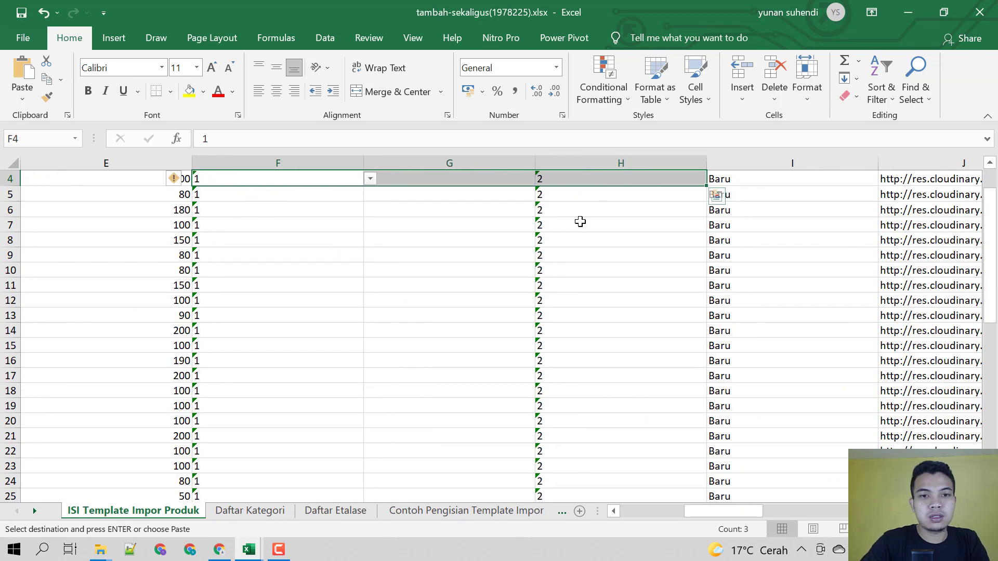
key("ctrl+a")
left_click(296, 224)
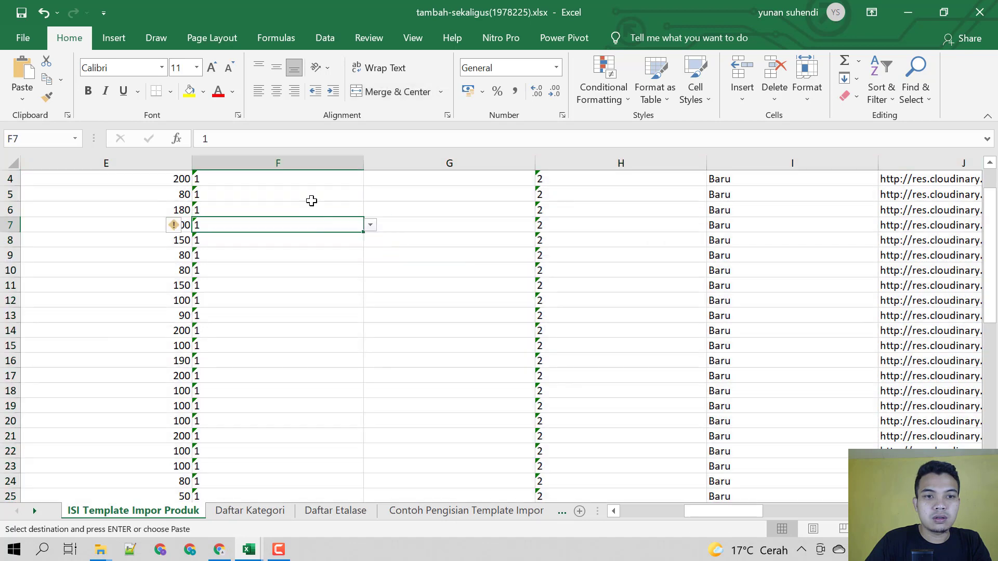
left_click_drag(304, 179, 552, 470)
key("ctrl+v")
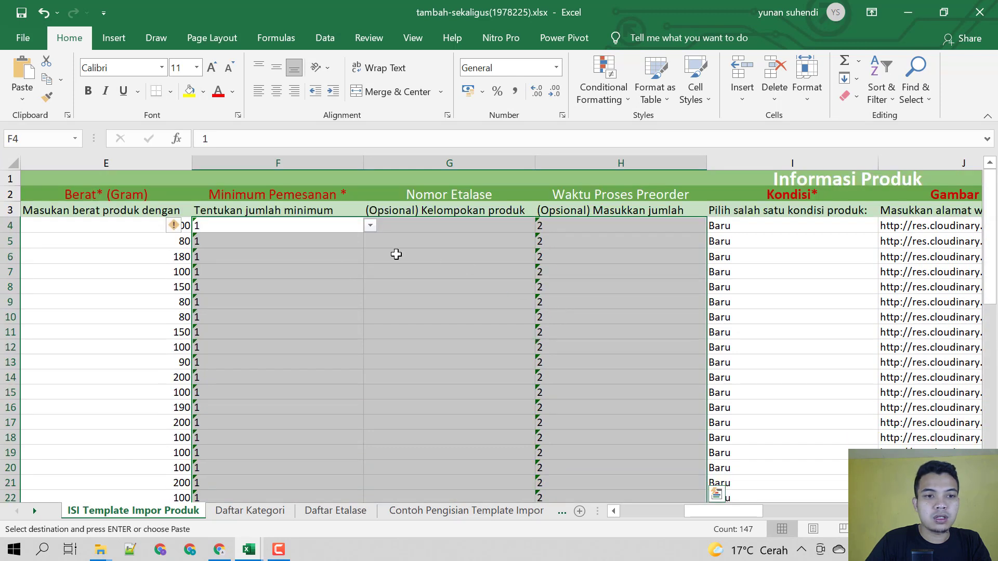
left_click(184, 232)
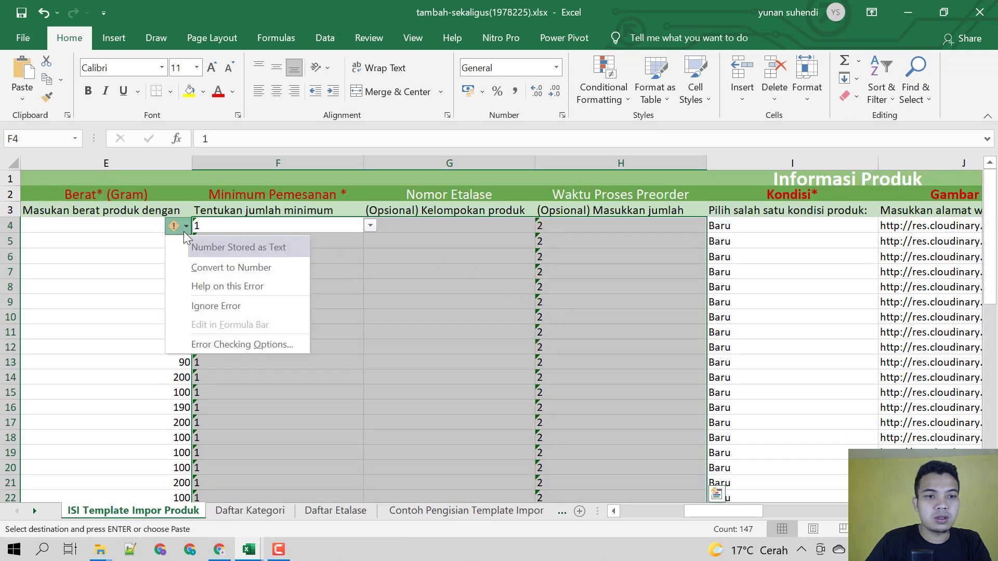
left_click(222, 267)
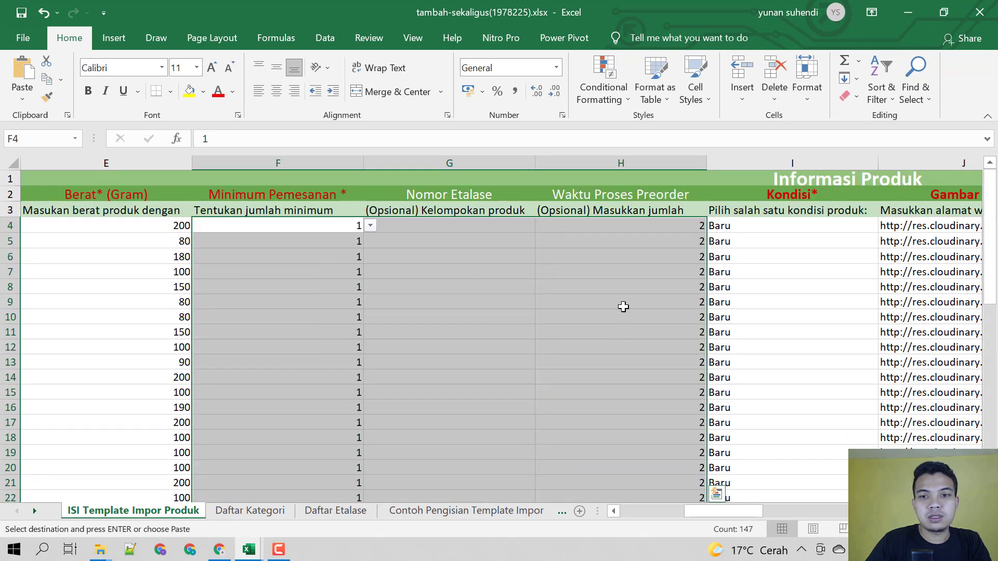
left_click(627, 273)
Step: Review the pasted row 4 values across Kondisi, the Gambar links, the URL Video columns and SKU Name
left_click(734, 228)
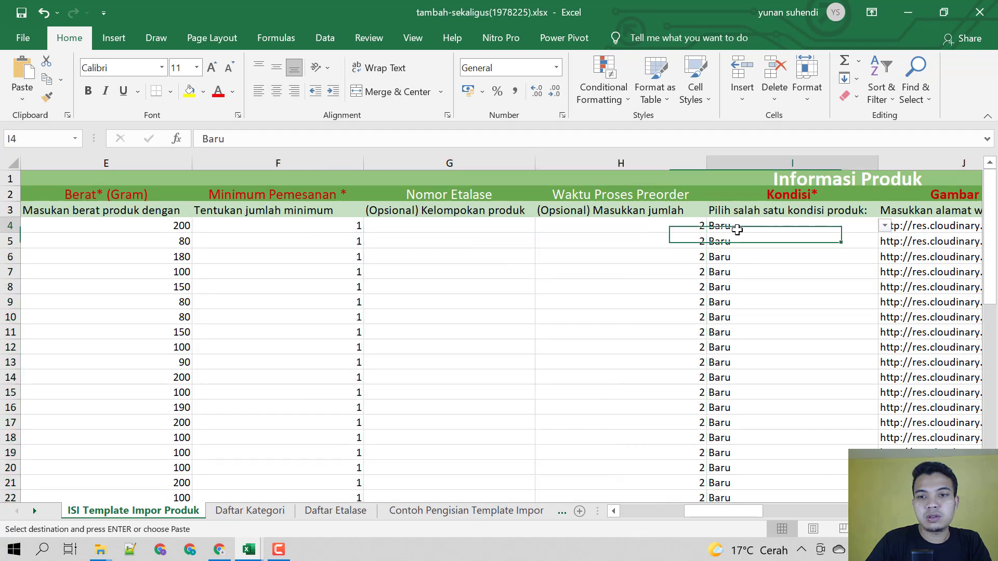
left_click_drag(747, 512, 762, 506)
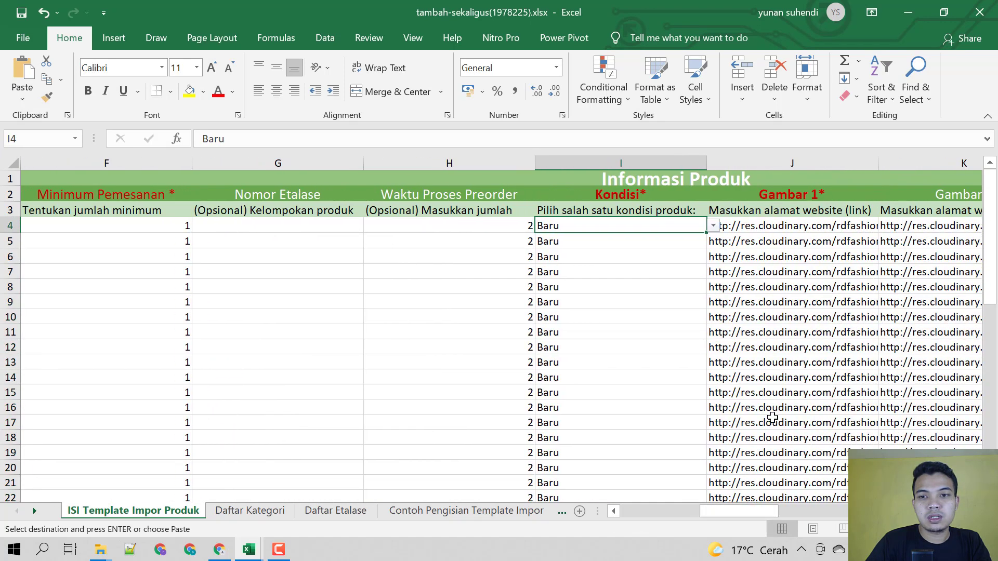
left_click(749, 229)
key("Right")
key("Right")
key("Right")
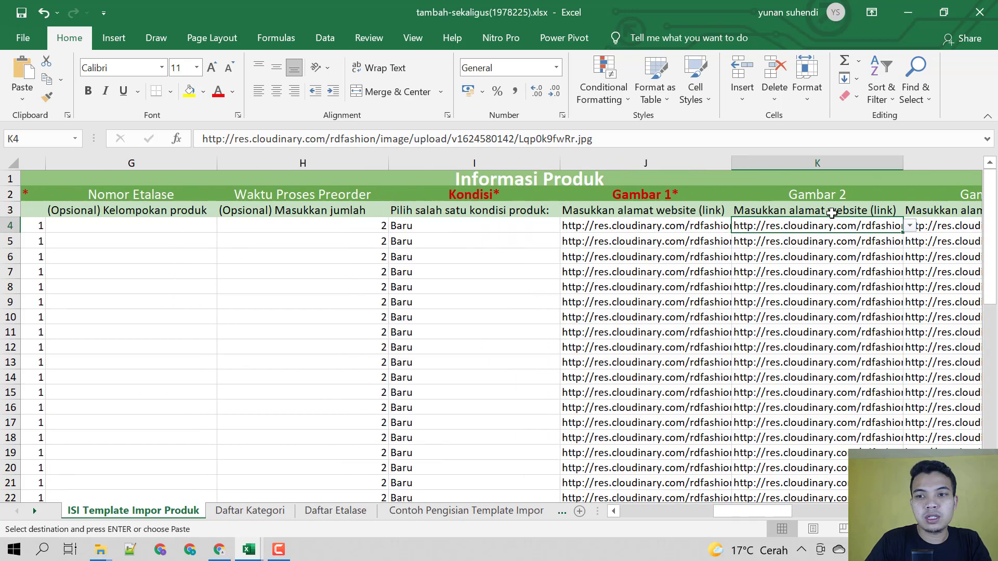
key("Right")
key("Right")
key("Right")
key("Right")
key("Right")
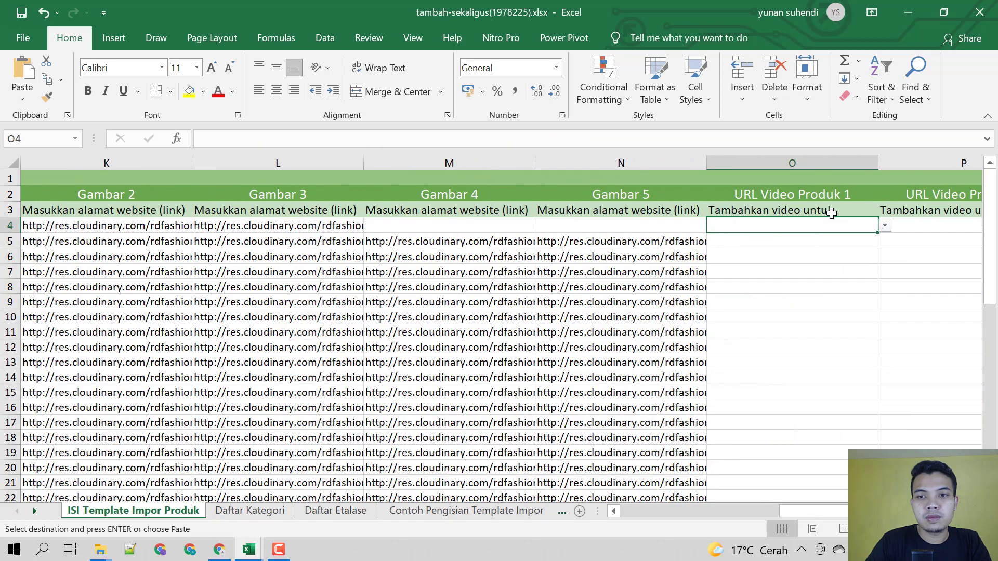
key("Right")
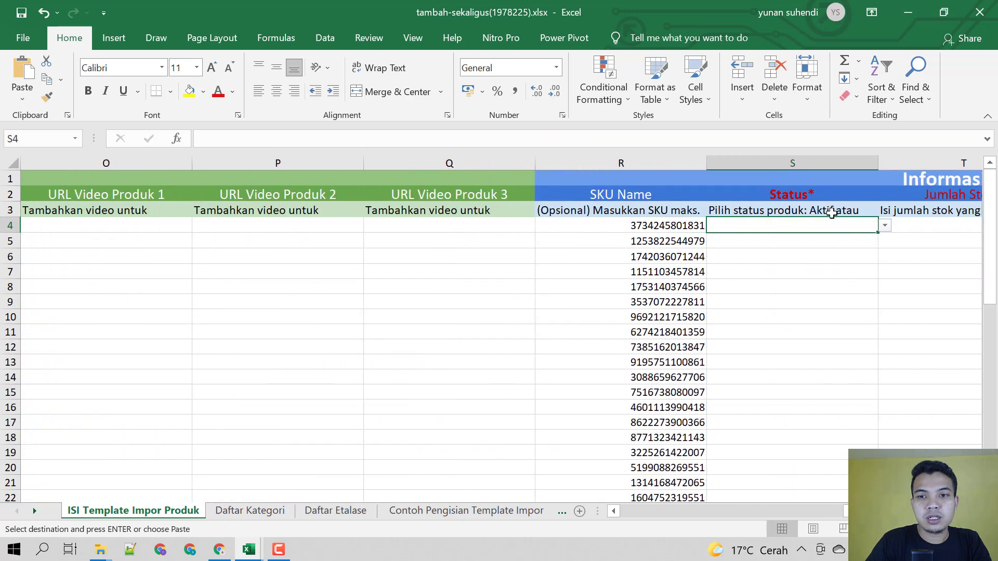
key("Left")
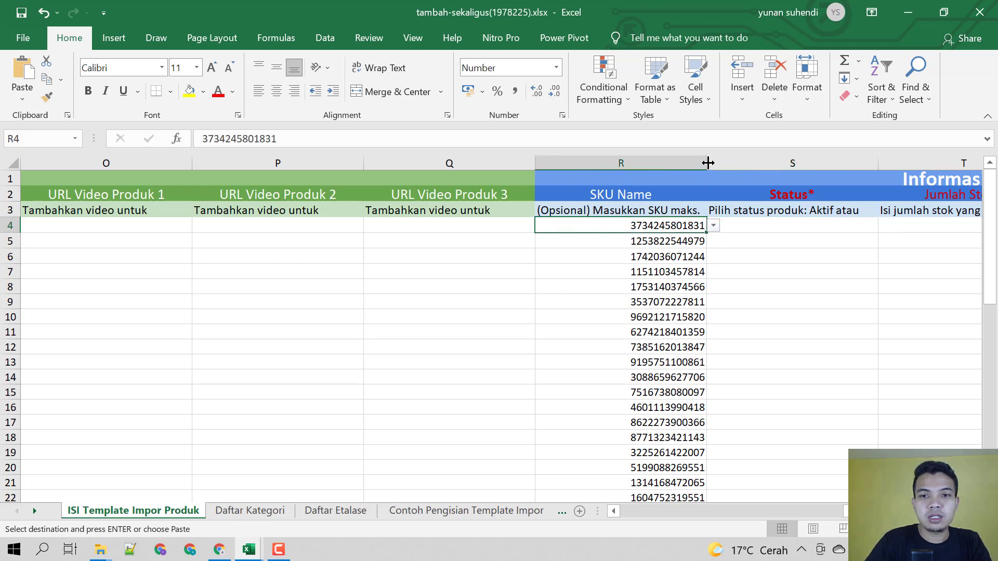
Step: Narrow the SKU Name column and set Status to Aktif for all product rows, S4:S52
left_click_drag(706, 163, 653, 177)
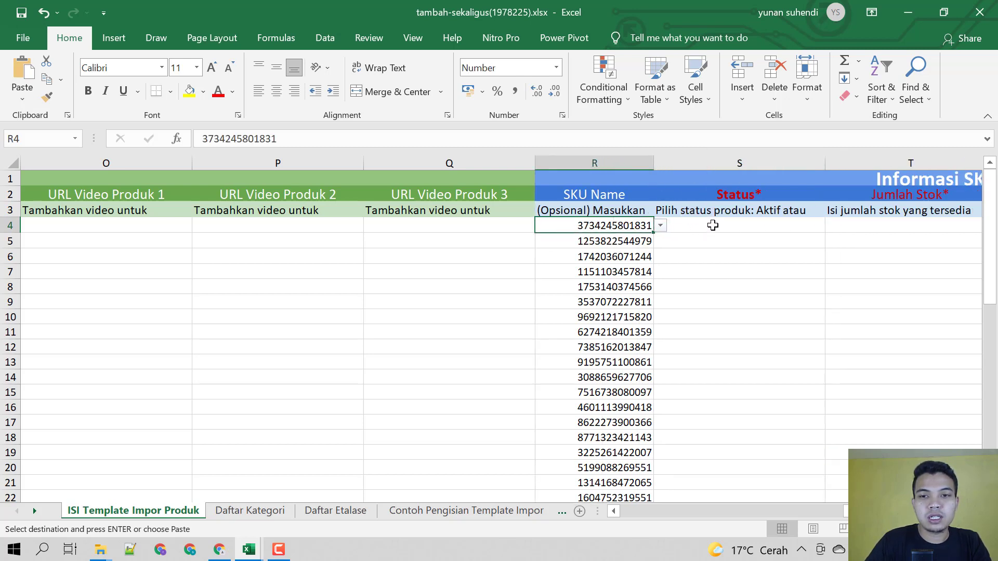
left_click(712, 225)
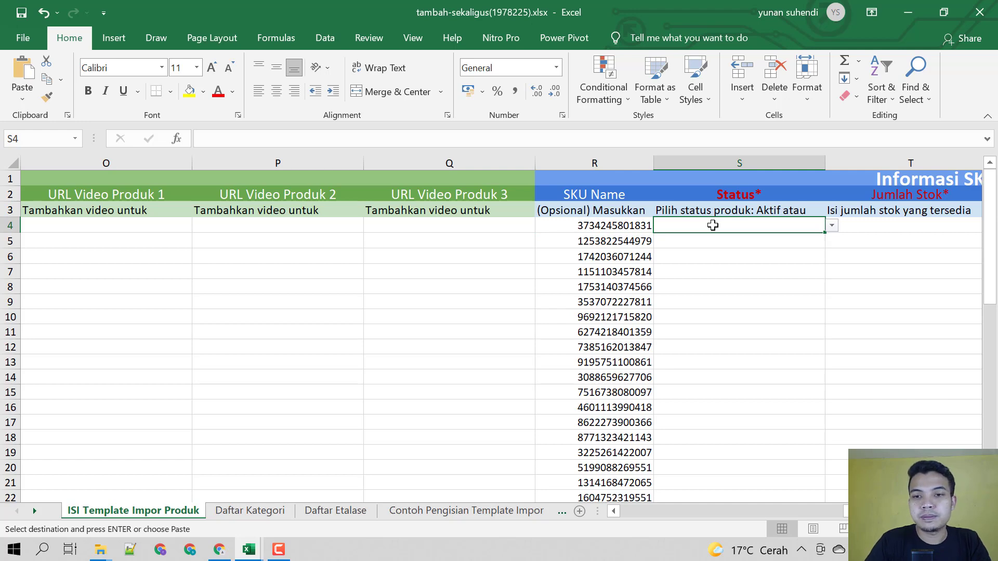
key("Right")
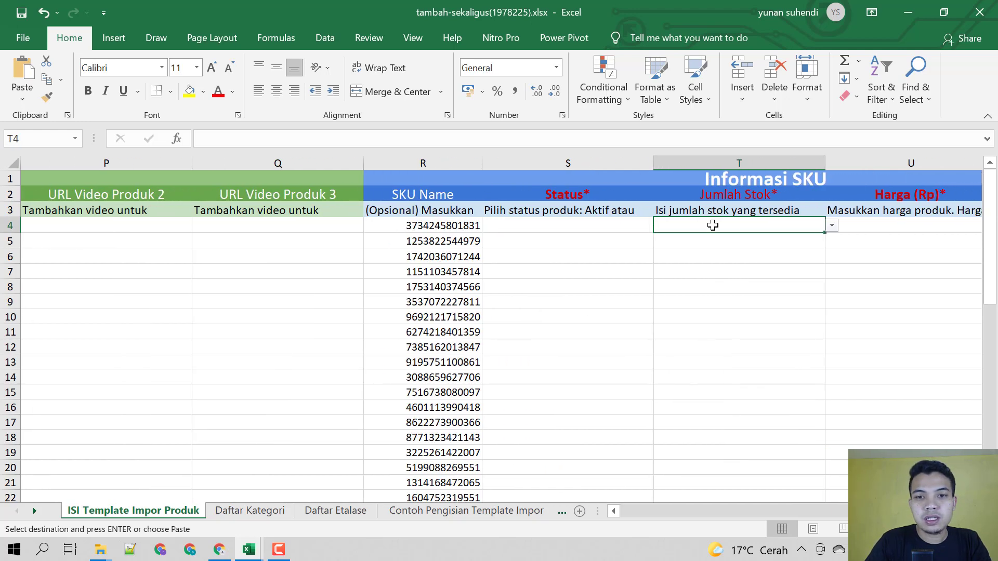
key("Left")
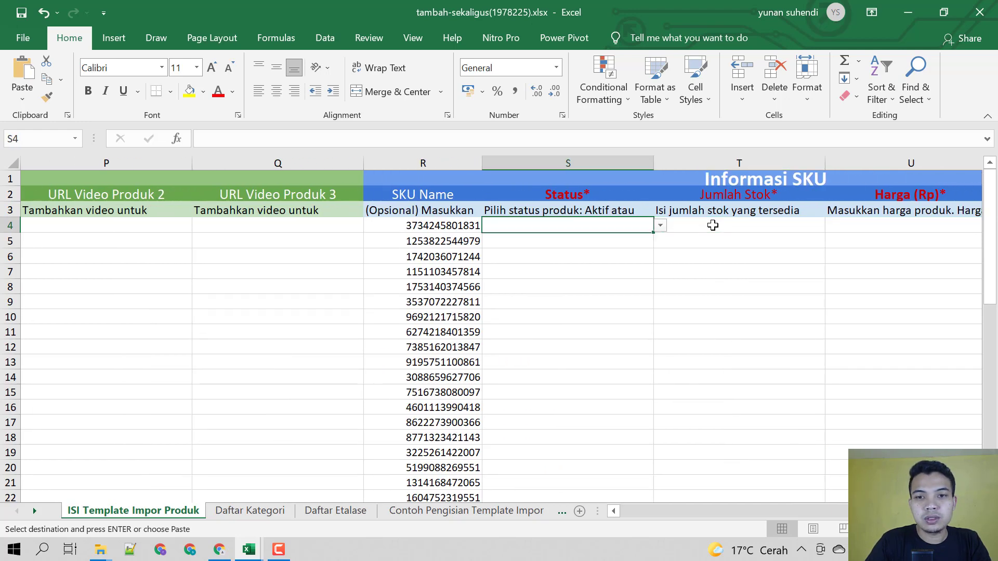
left_click(661, 235)
left_click(574, 239)
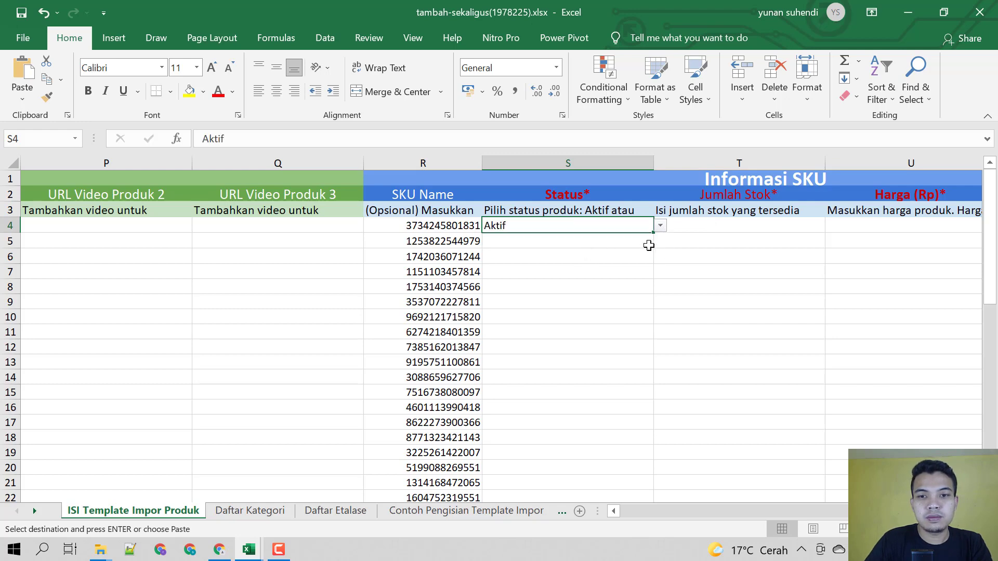
left_click_drag(653, 234, 591, 483)
scroll(768, 347, "up", 10)
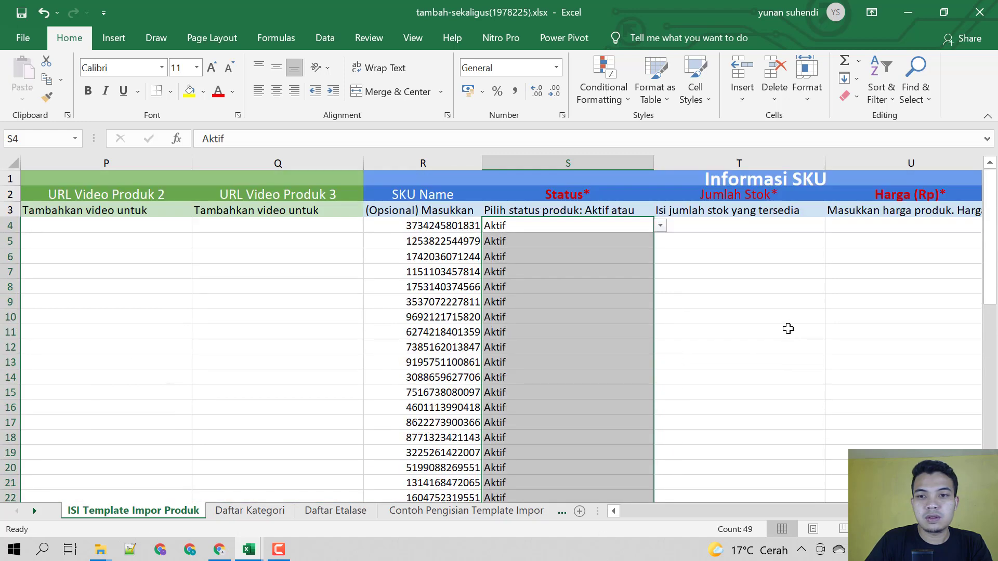
Step: Enter 100 as Jumlah Stok in T4 and fill it down through the yellow row, T52
left_click(778, 230)
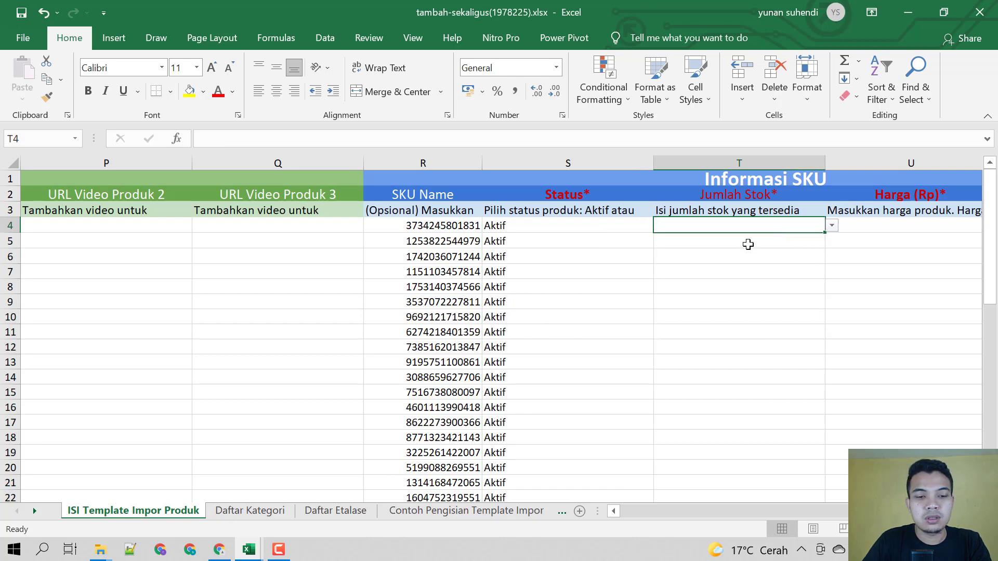
type("100")
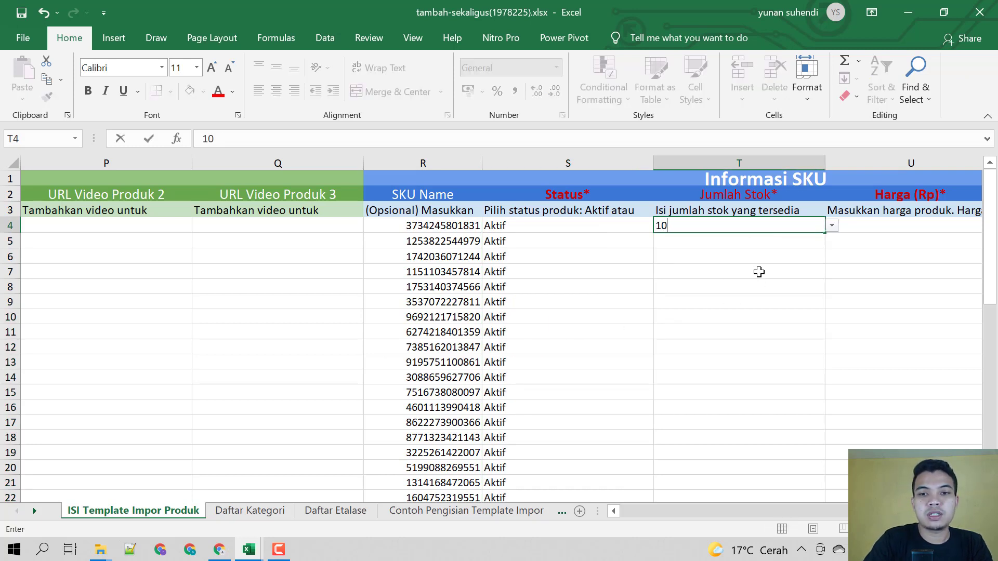
key("Return")
left_click(769, 224)
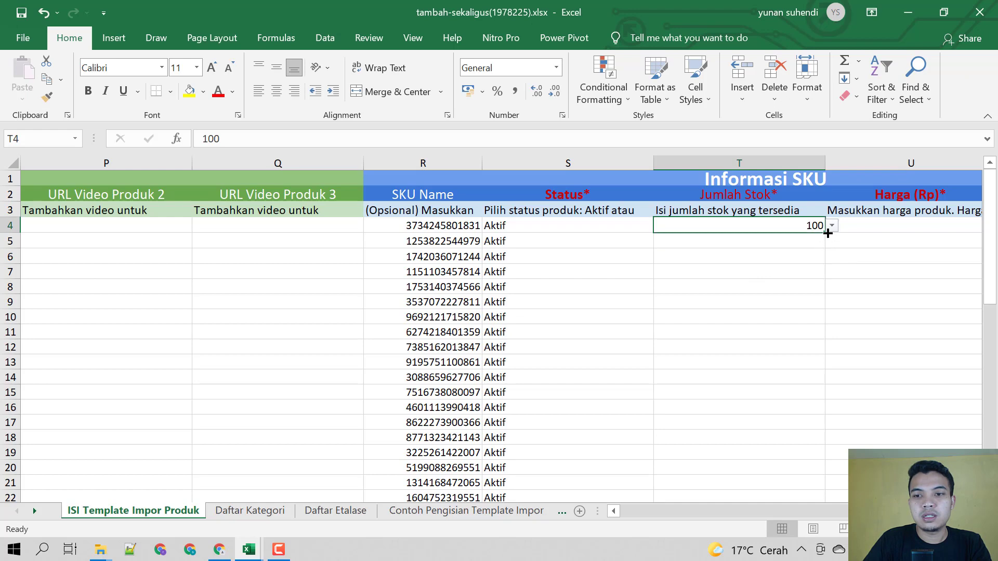
left_click_drag(824, 233, 764, 488)
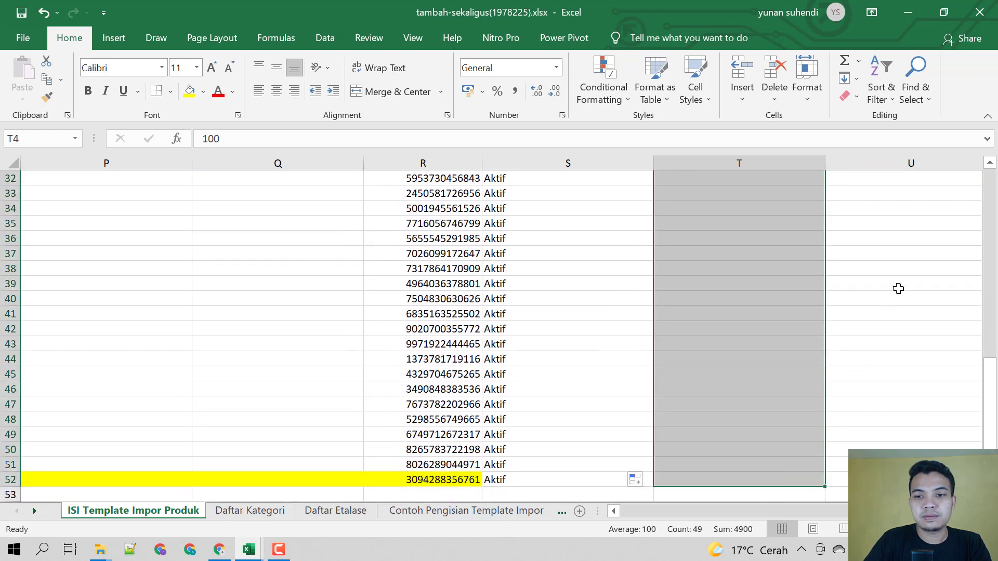
scroll(897, 295, "up", 10)
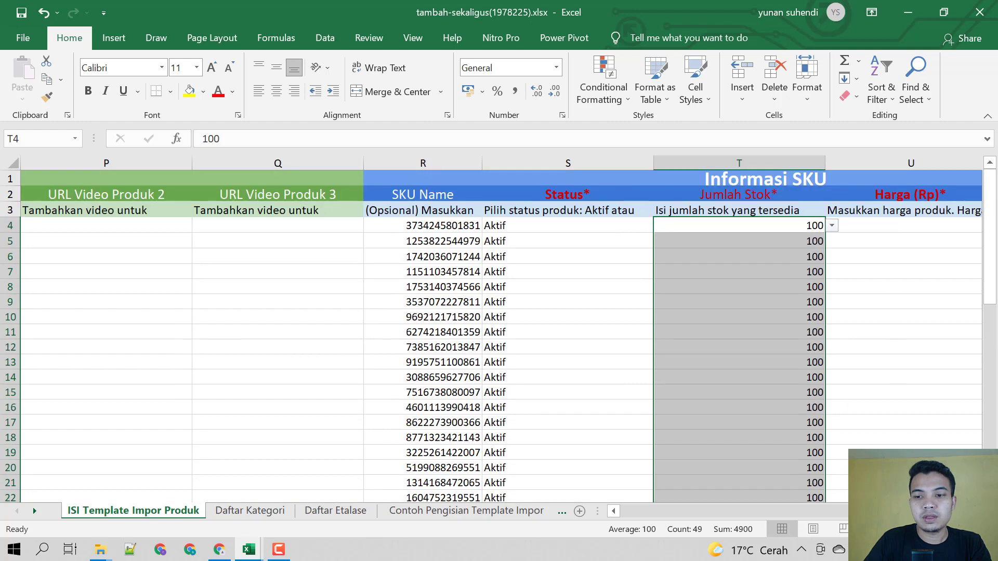
Step: Switch to the Book3 workbook, widen the Harga Jual column and copy its prices in V2:V50
scroll(734, 445, "right", 3)
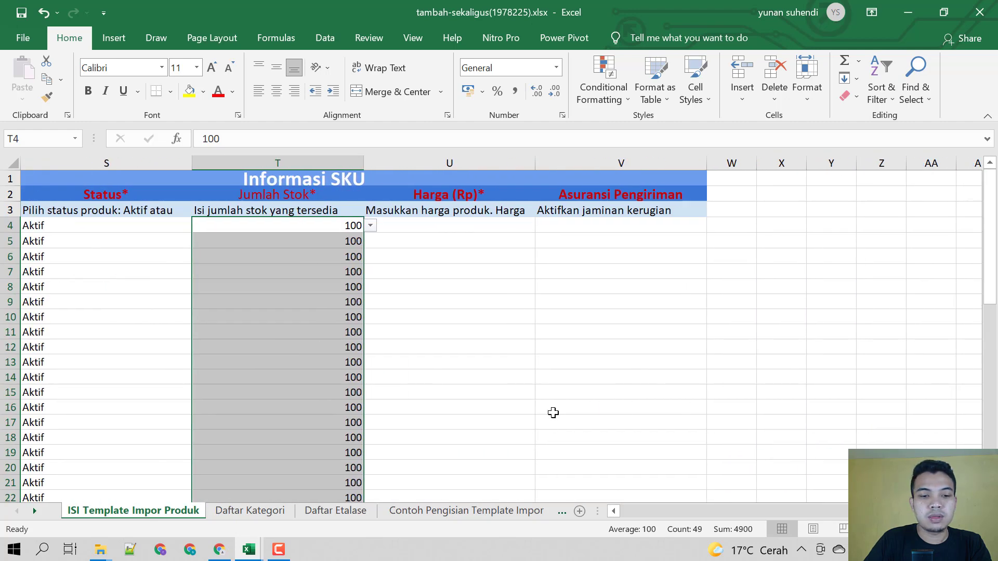
left_click(249, 550)
left_click(438, 508)
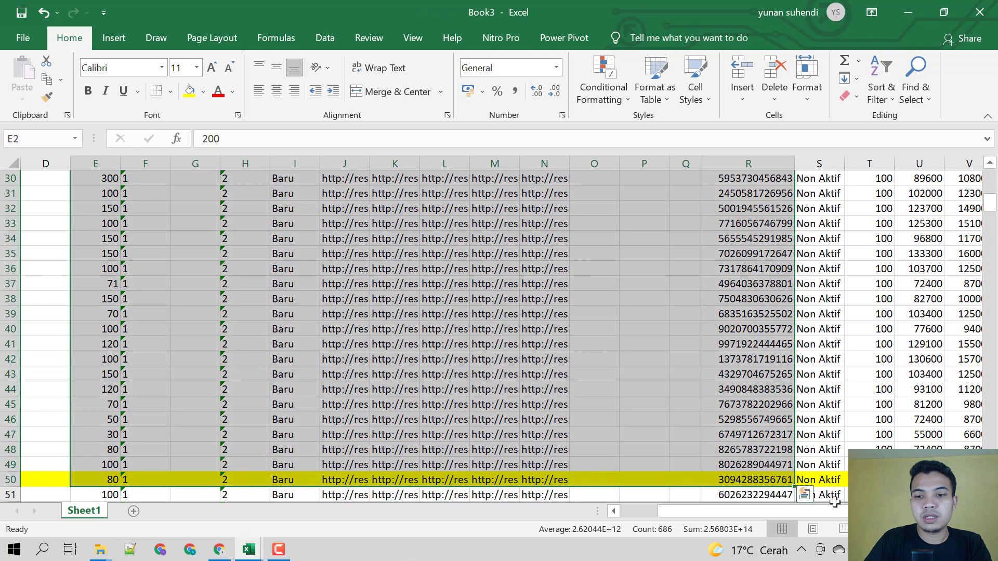
scroll(842, 522, "right", 6)
scroll(795, 313, "up", 10)
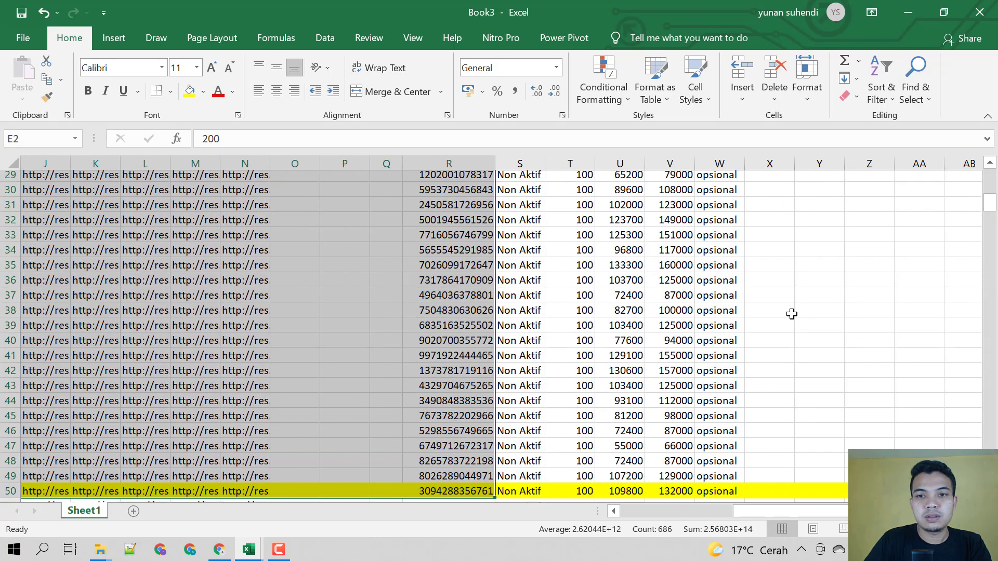
left_click_drag(696, 165, 759, 167)
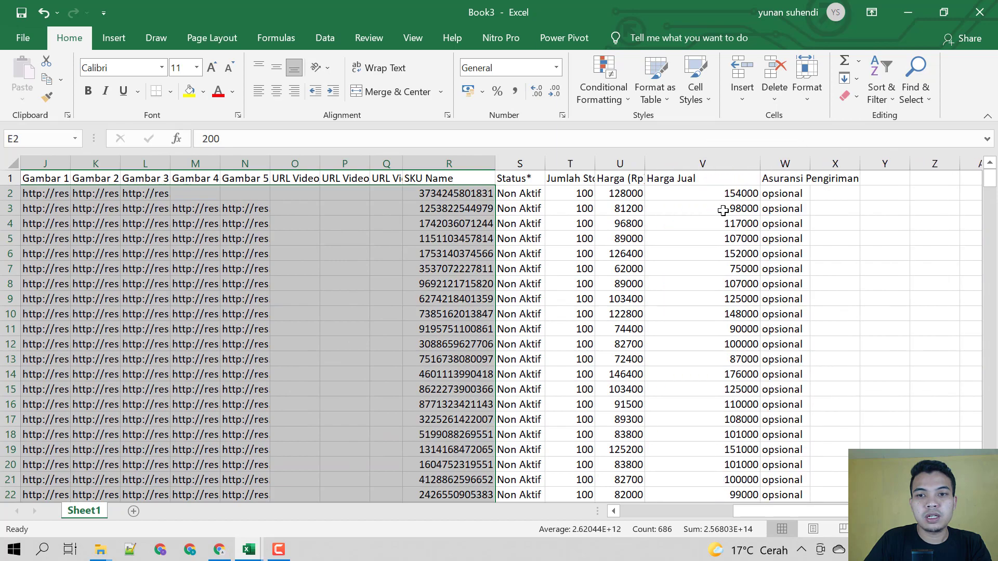
left_click_drag(726, 194, 691, 352)
key("ctrl+c")
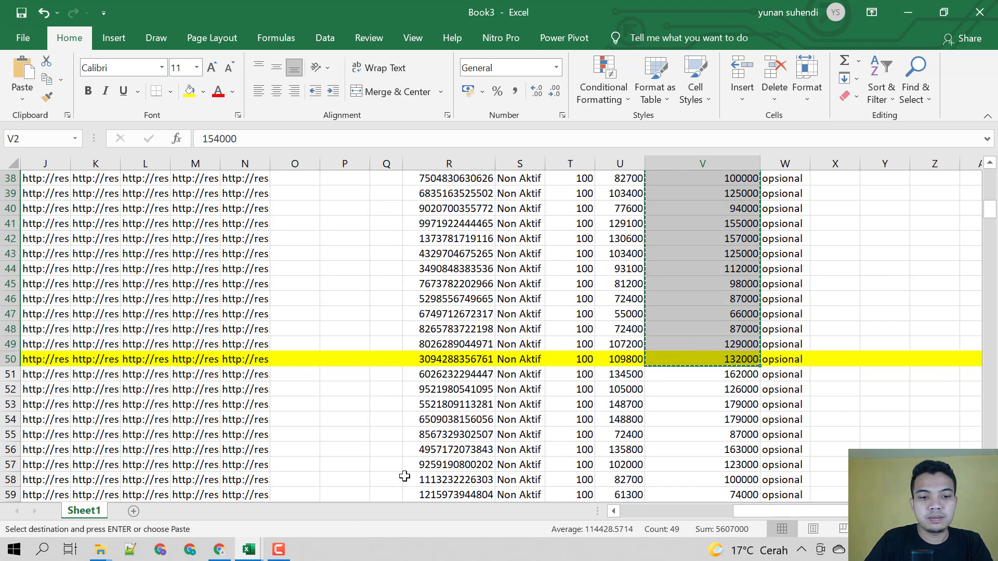
Step: Return to the tambah-sekaligus workbook and paste the copied selling prices at U4 under Harga (Rp)
mouse_move(262, 553)
left_click(564, 507)
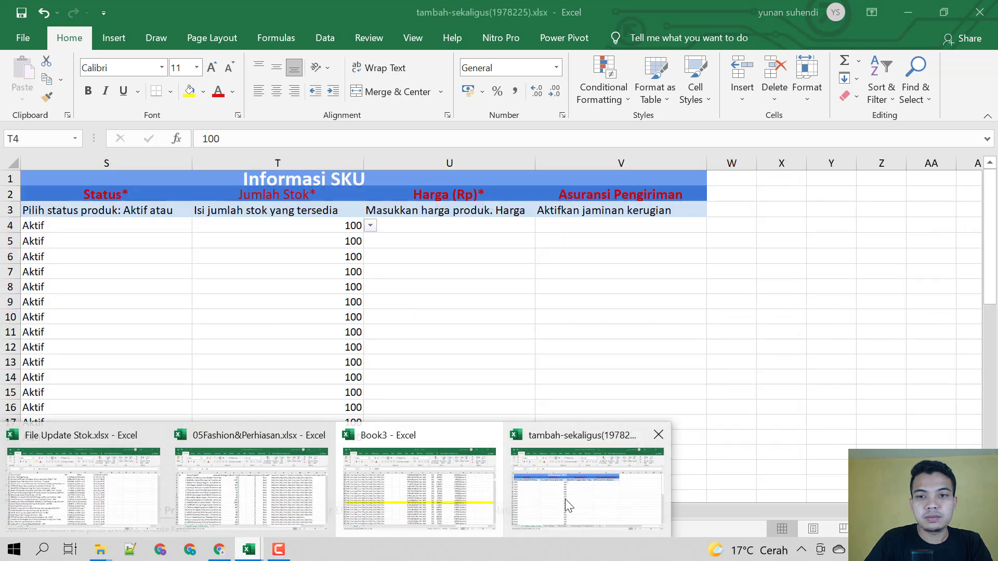
left_click(465, 226)
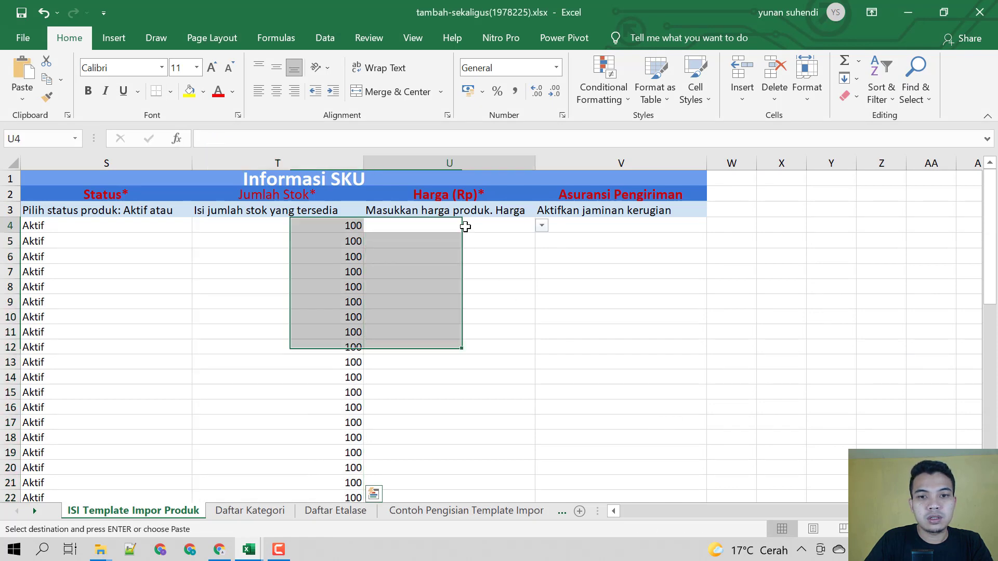
key("ctrl+v")
left_click(464, 317)
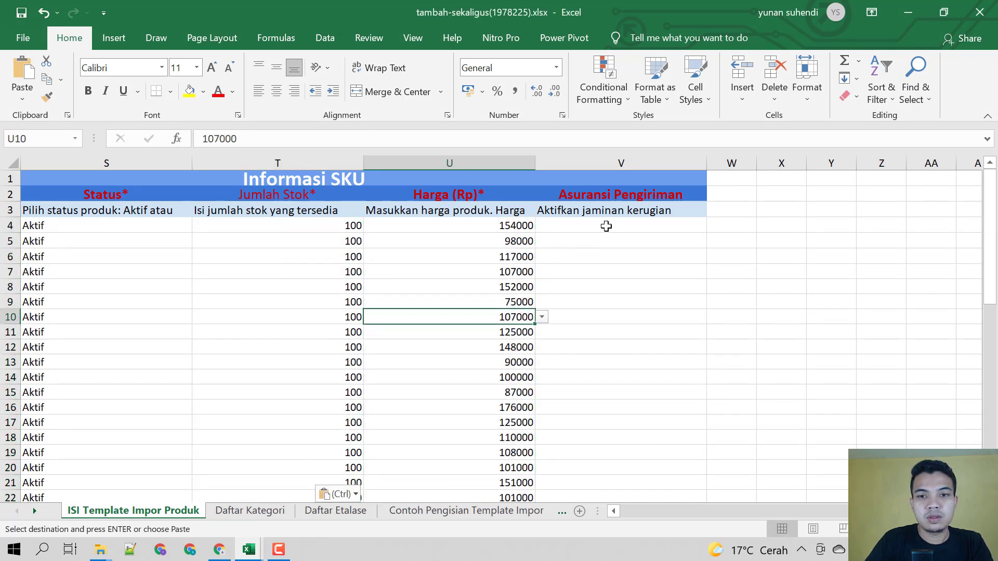
Step: Set Asuransi Pengiriman to opsional in V4 and fill it down to row 52
left_click(696, 223)
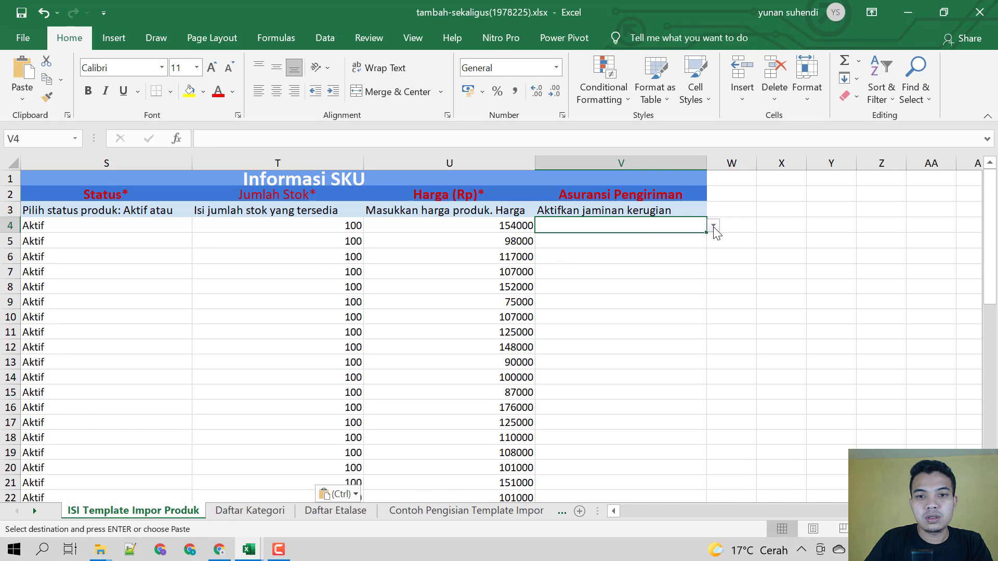
left_click(713, 227)
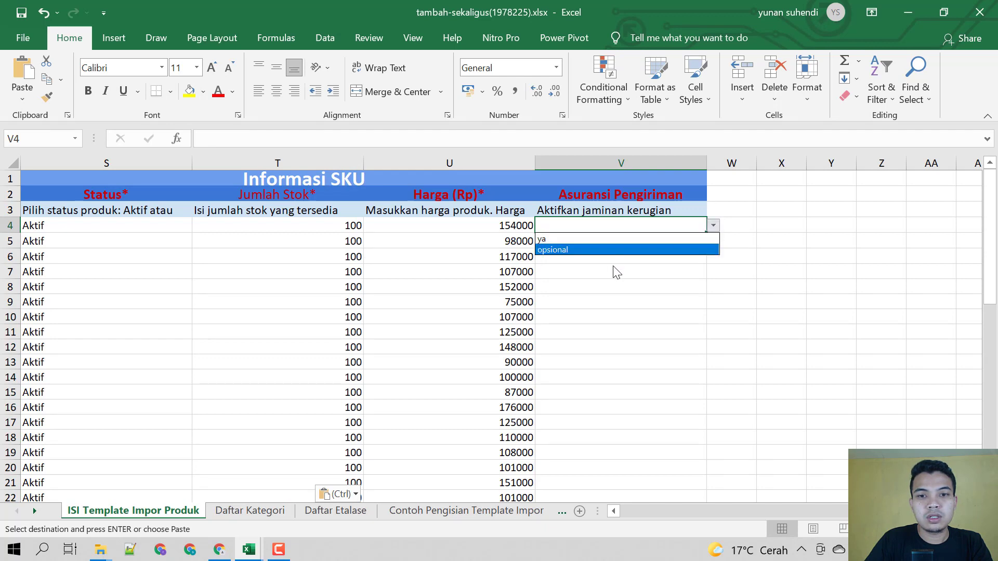
left_click(616, 252)
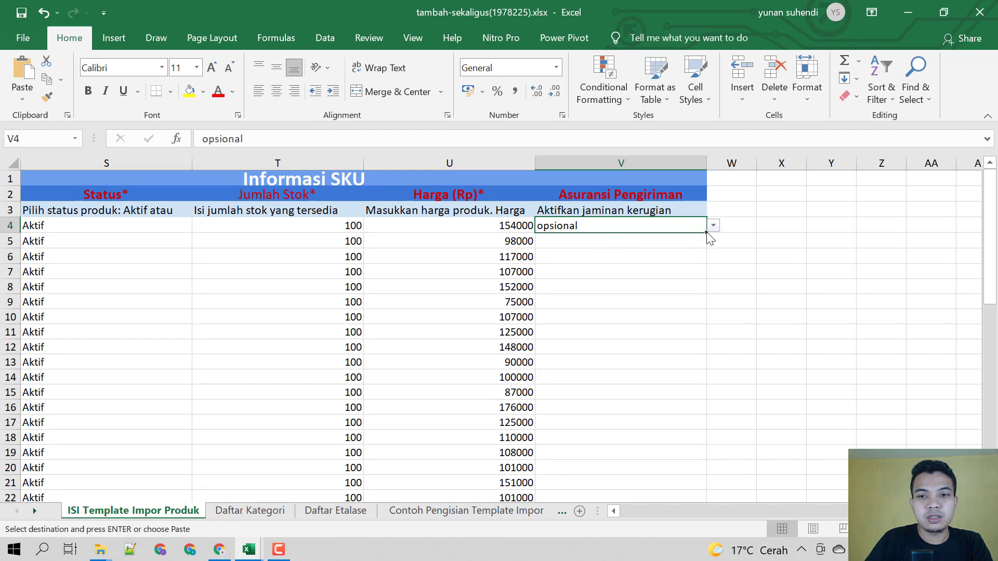
left_click_drag(707, 234, 676, 483)
Step: Return to the template's first columns and close the tambah-sekaligus workbook
scroll(353, 397, "left", 6)
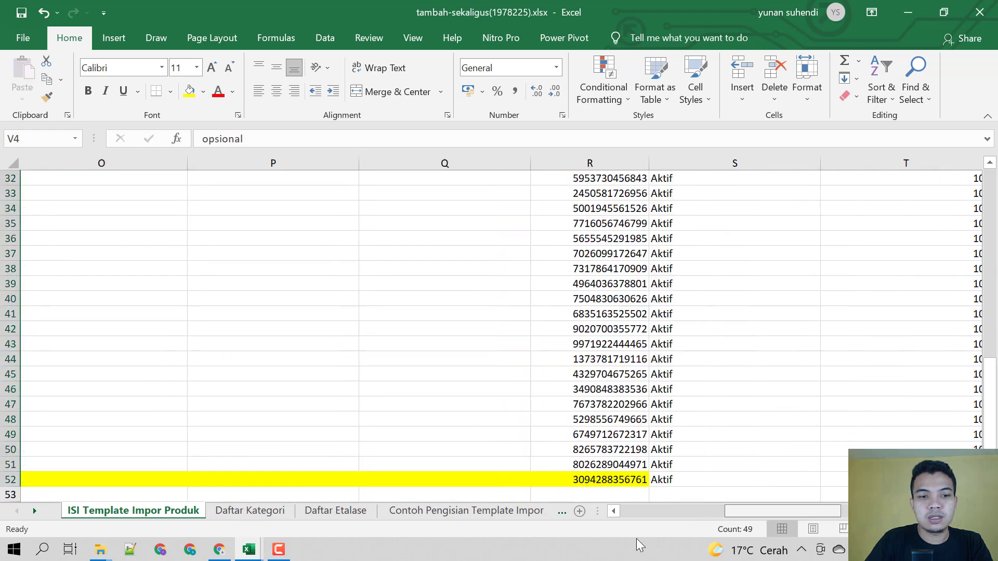
scroll(353, 396, "up", 5)
scroll(353, 396, "up", 5)
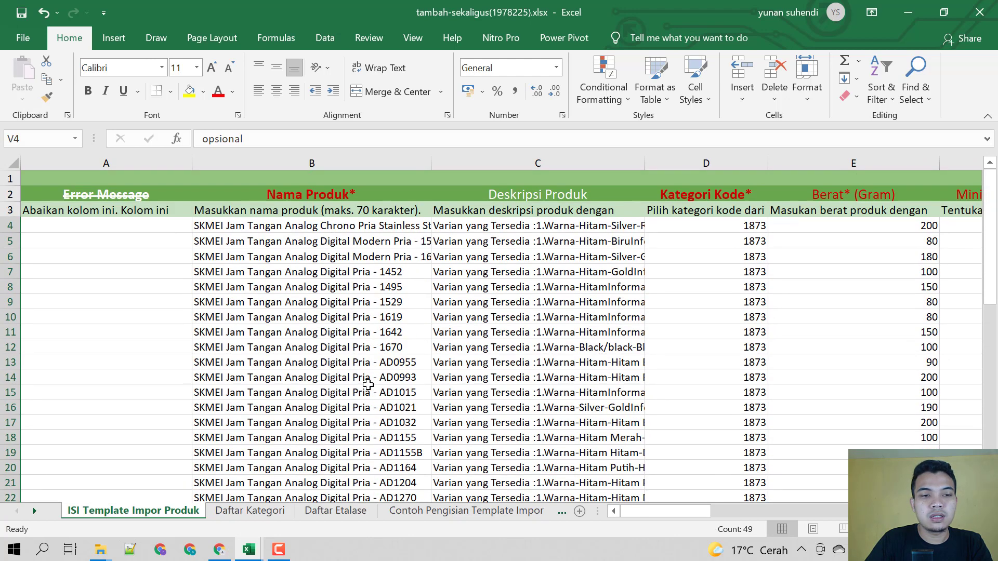
left_click(319, 300)
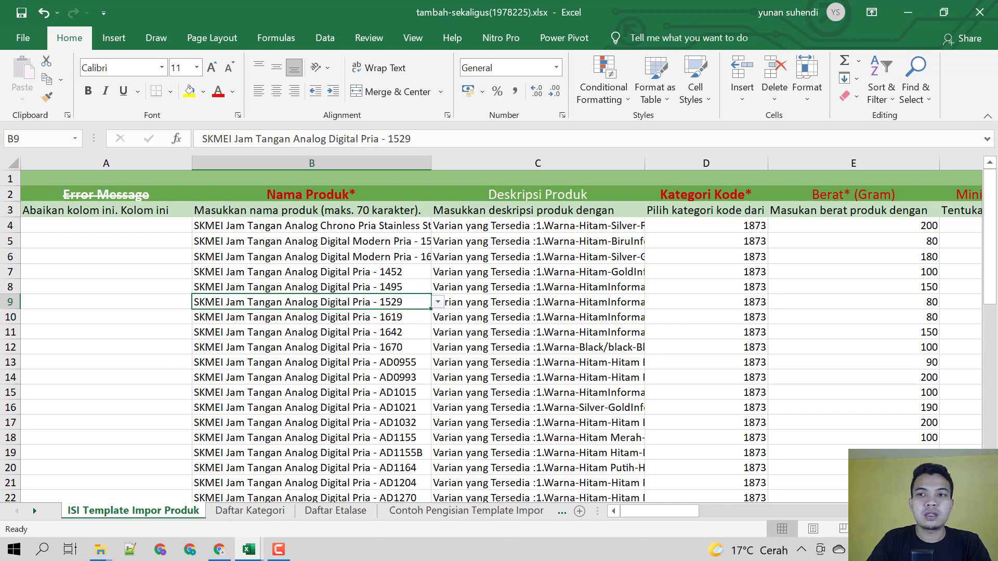
left_click(990, 17)
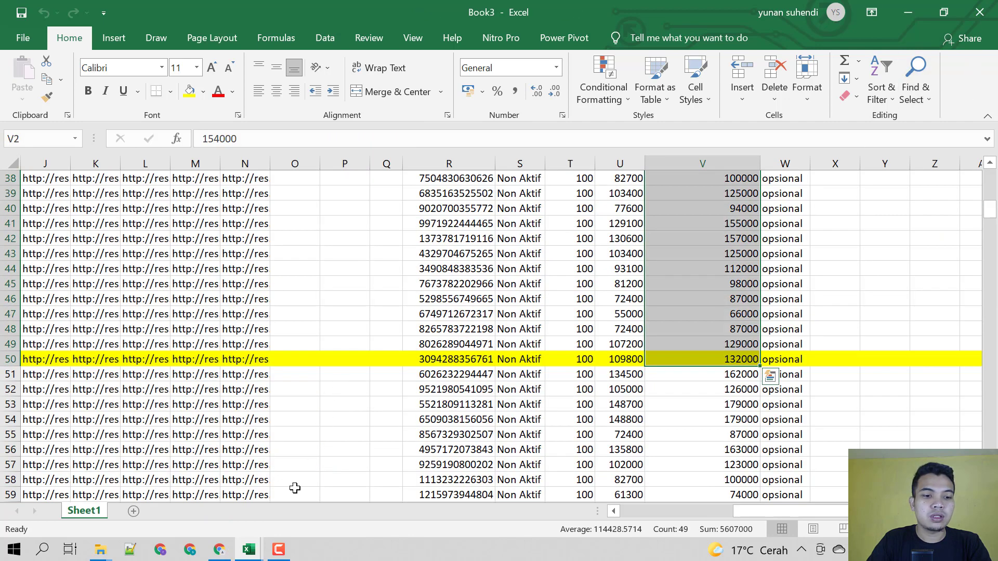
Step: Switch to the Tokopedia Seller page in Chrome and upload tambah-sekaligus(1978225).xlsx from the Tutorial Tokopedia folder on the Desktop
left_click(221, 550)
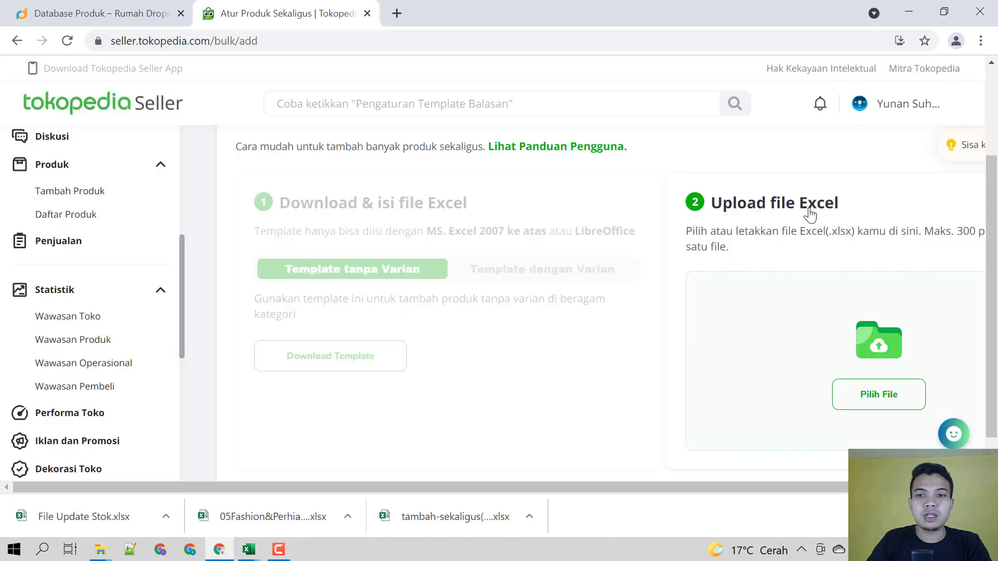
scroll(773, 488, "right", 2)
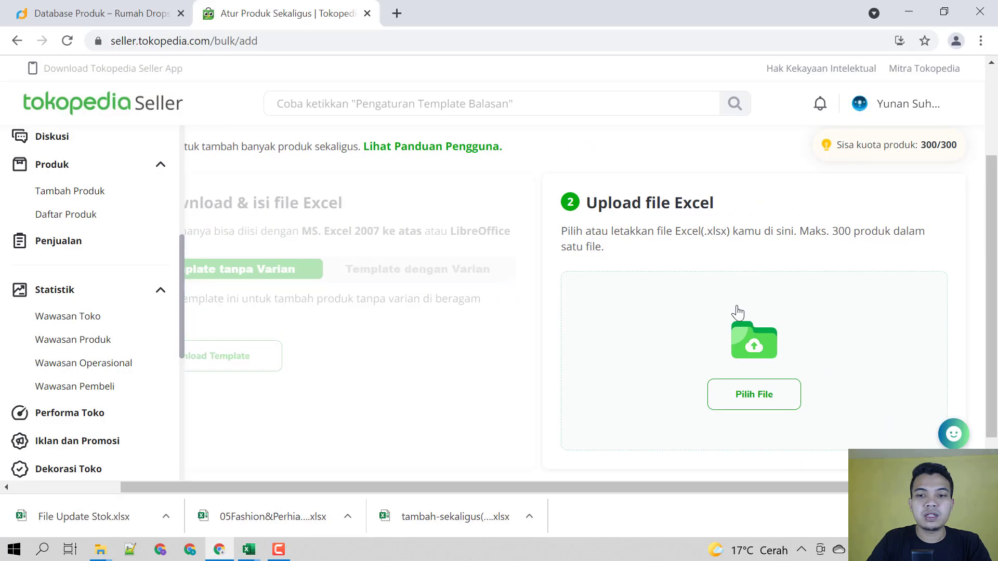
left_click(754, 404)
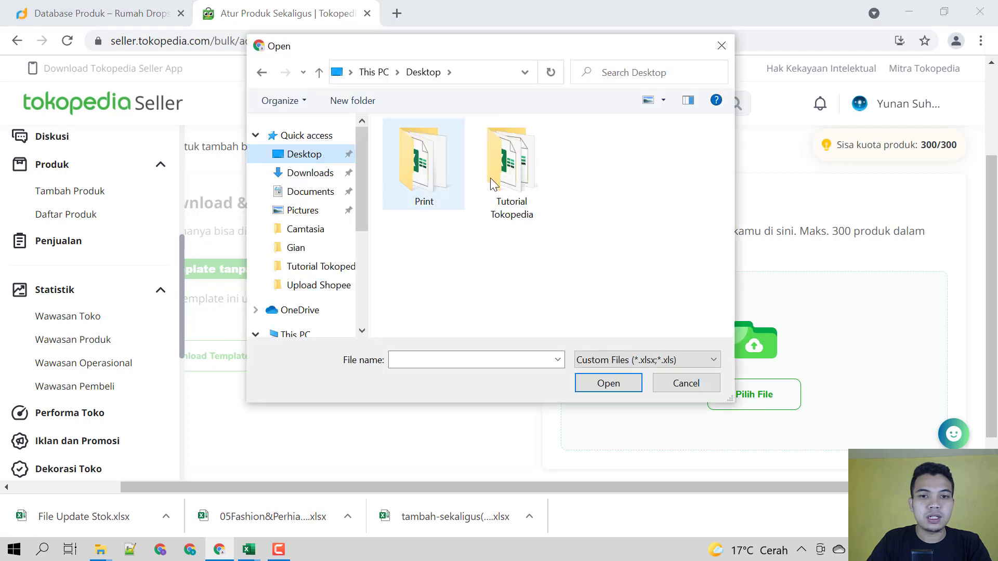
double_click(522, 181)
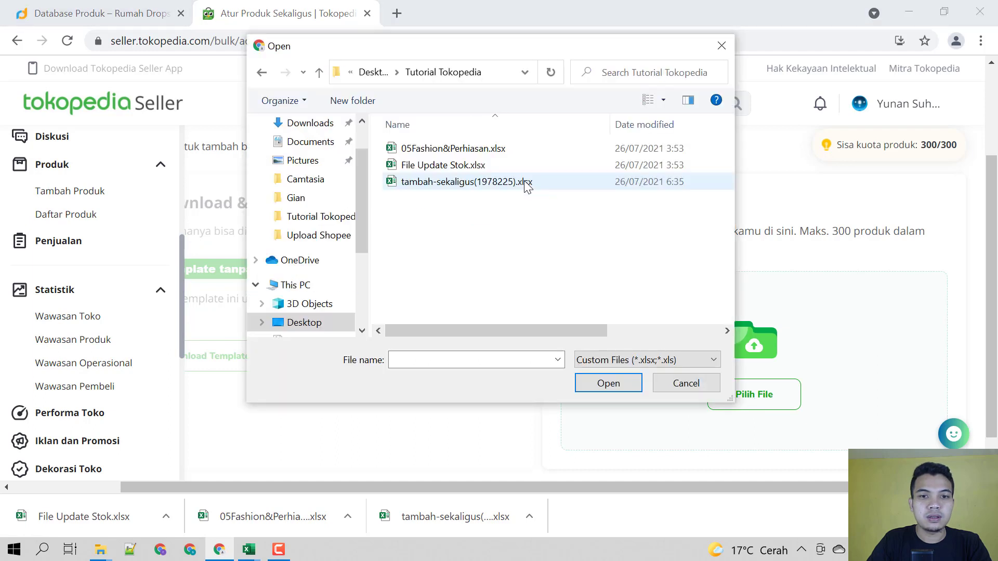
left_click(481, 183)
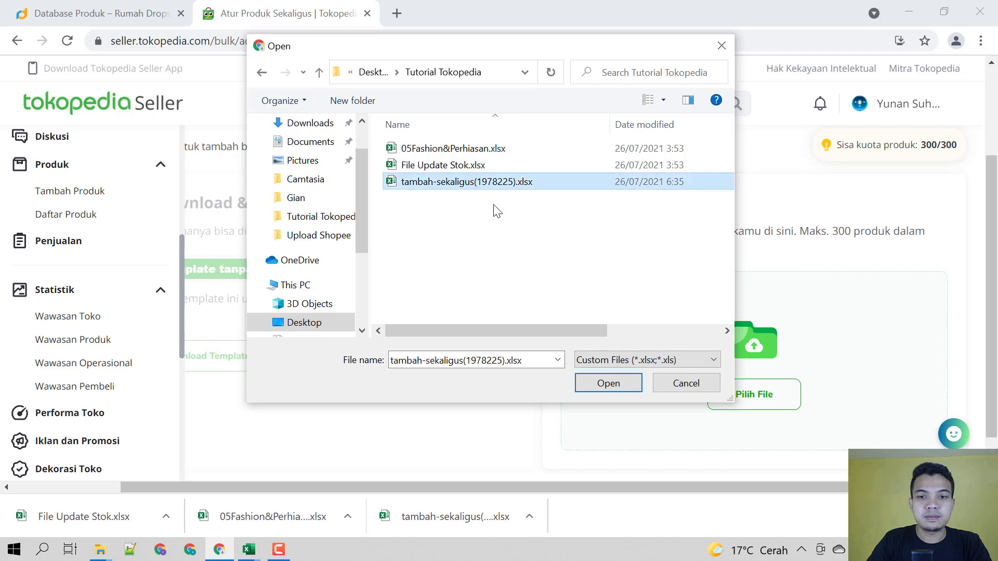
left_click(608, 383)
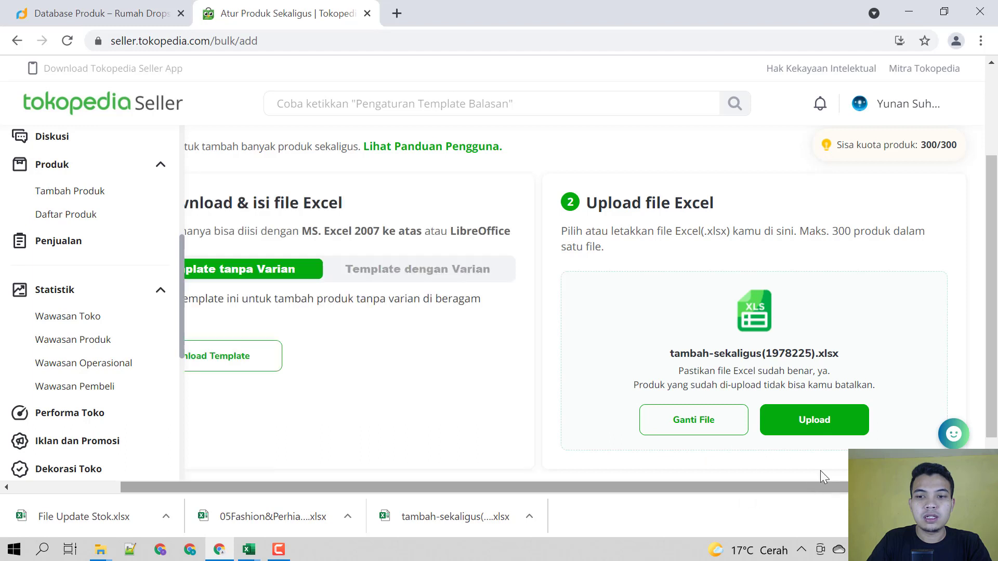
left_click(830, 431)
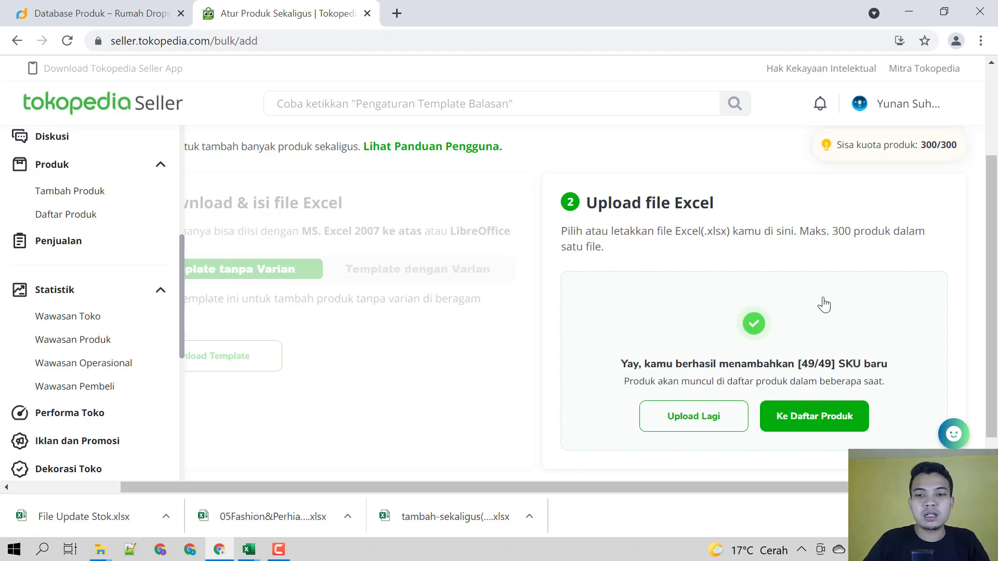
Step: Open Daftar Produk and review the uploaded SKMEI watches' names, SKUs, prices, stock and active status
left_click(831, 426)
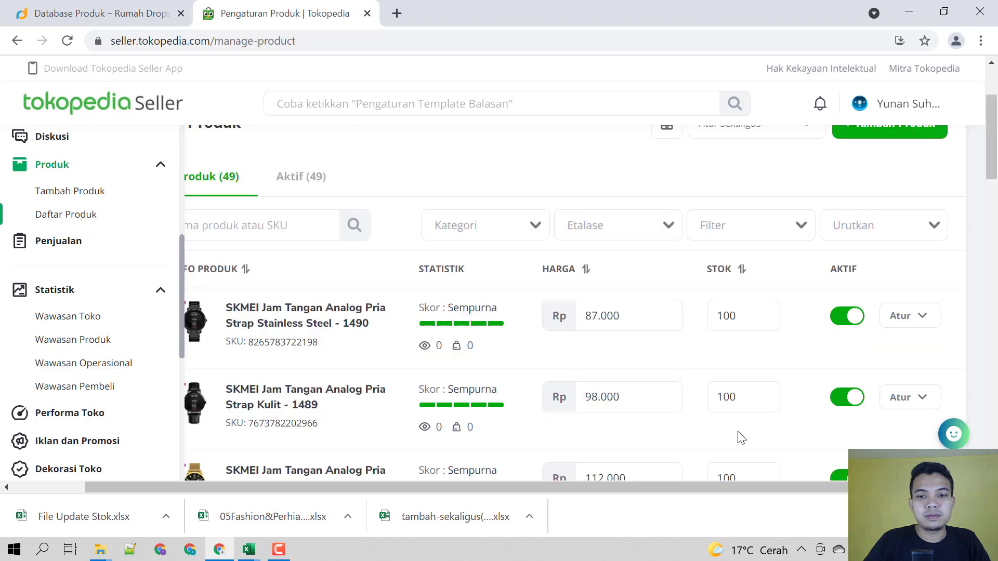
left_click_drag(716, 489, 457, 408)
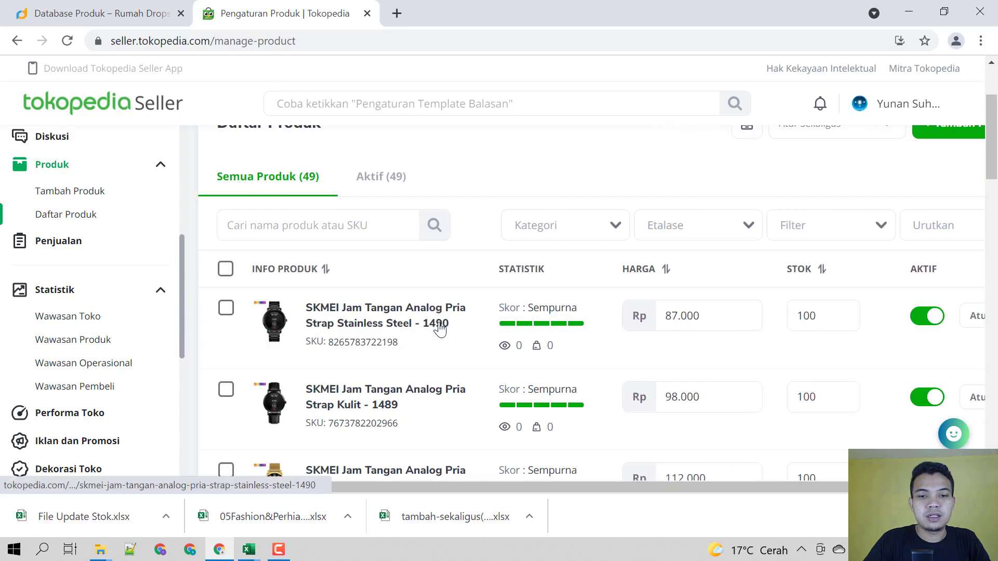
scroll(440, 345, "down", 3)
scroll(440, 344, "down", 8)
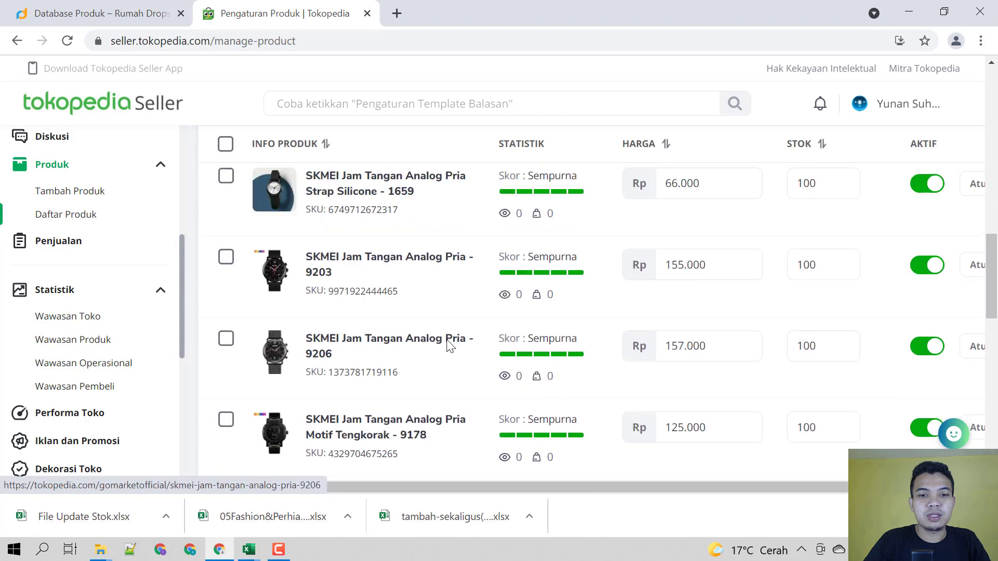
scroll(451, 346, "down", 15)
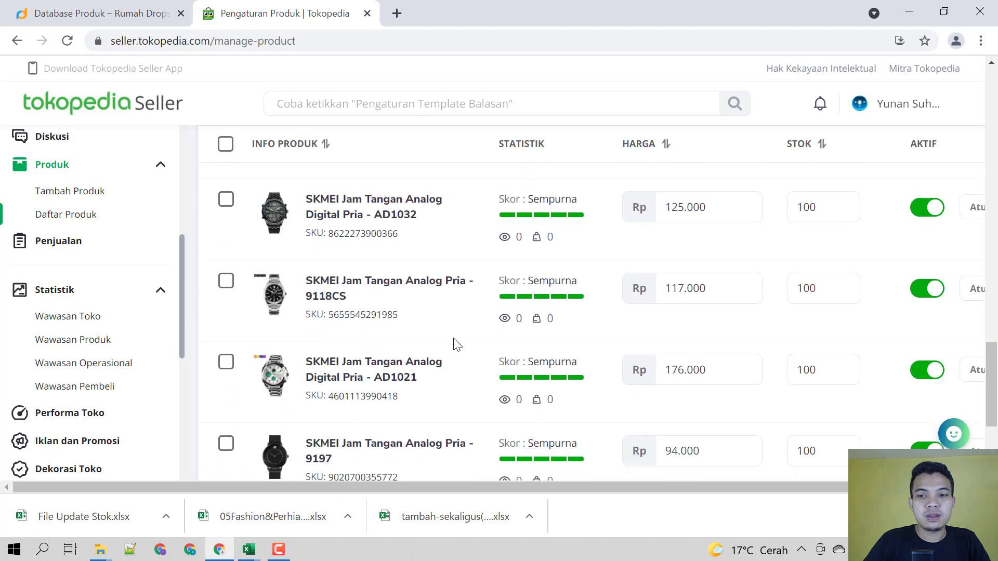
scroll(456, 345, "up", 15)
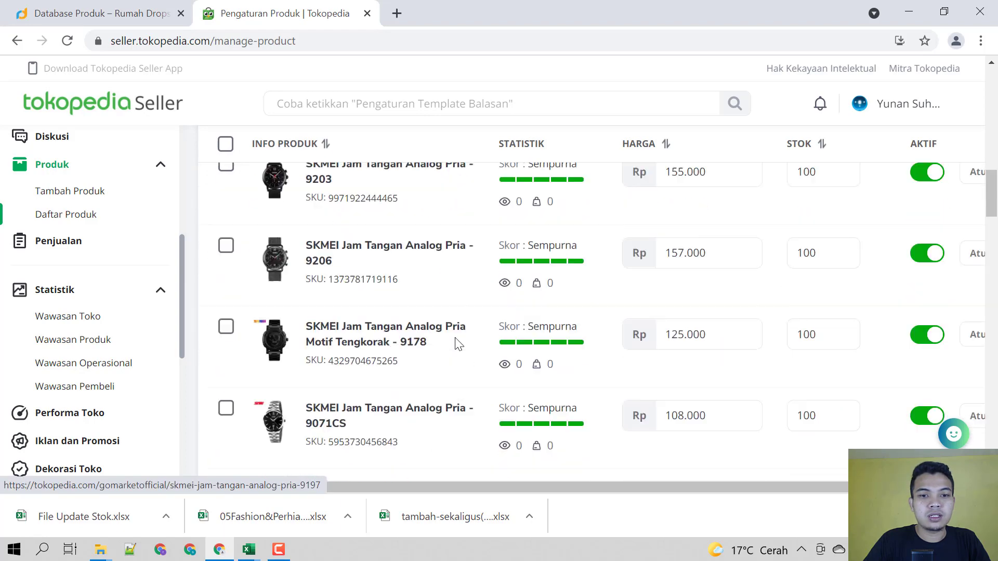
scroll(458, 344, "down", 8)
scroll(458, 344, "down", 18)
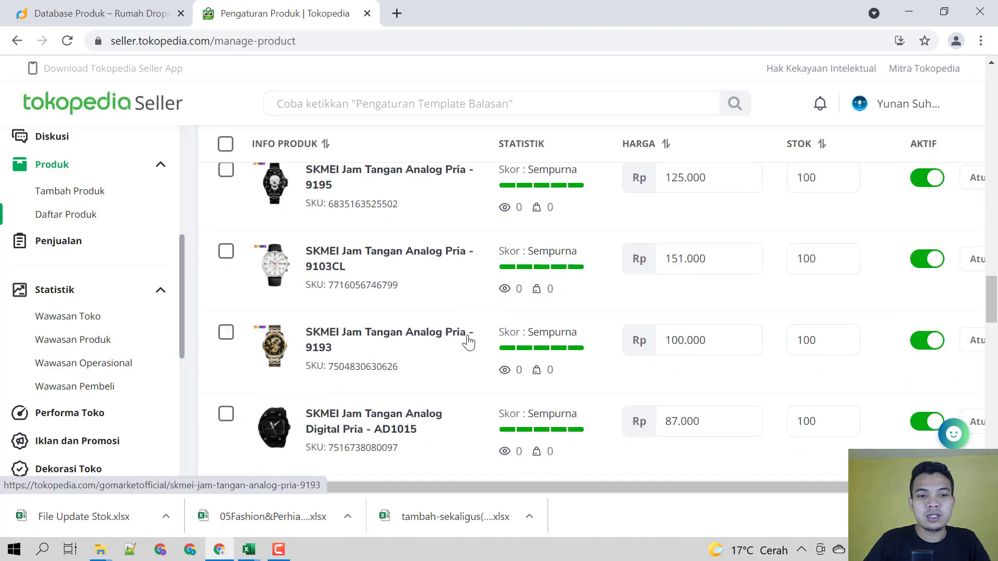
scroll(469, 343, "down", 5)
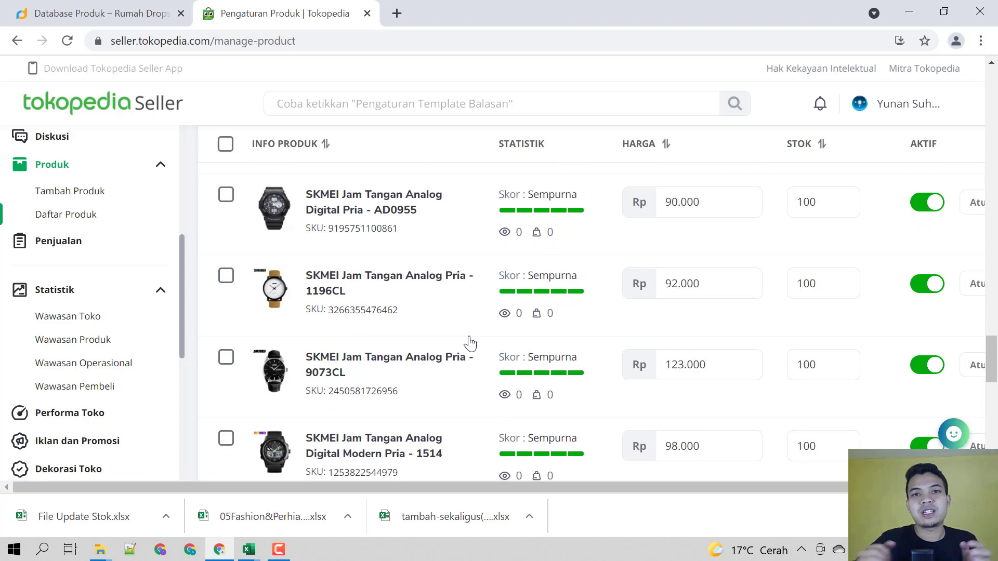